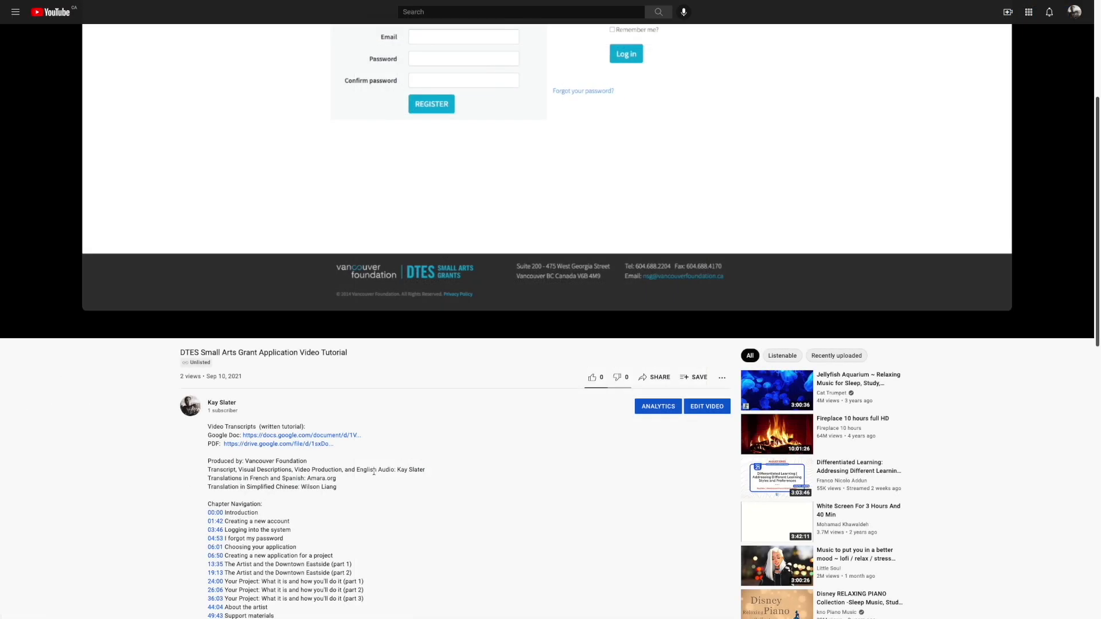
Jump the tutorial to the 13:35 chapter, 'The Artist and the Downtown Eastside (part 1)'
scroll(374, 471, down, 3)
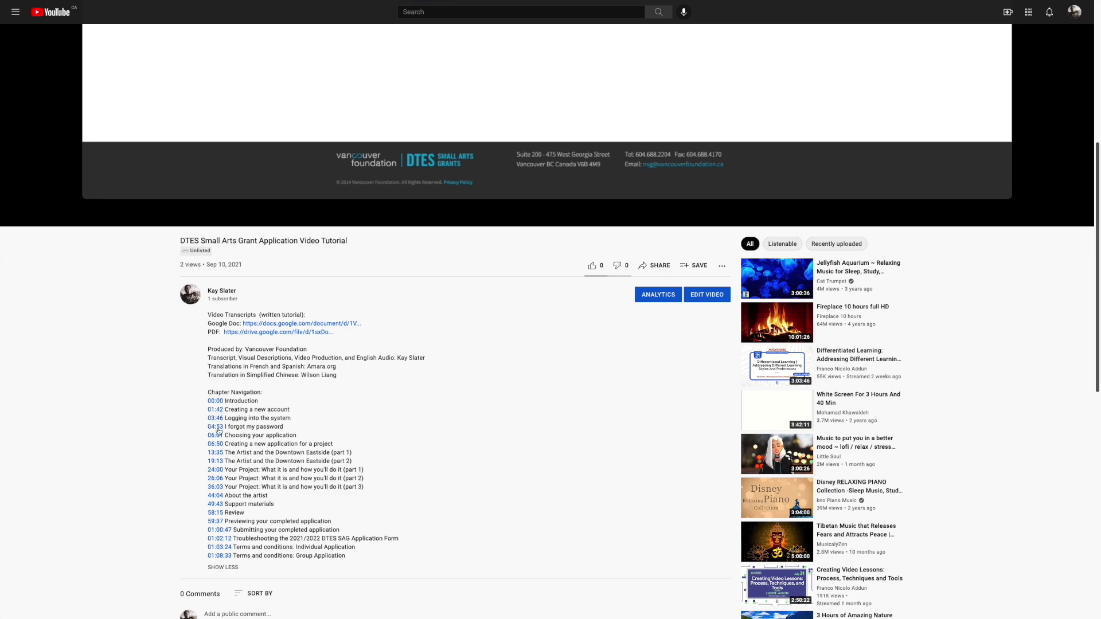
click(216, 452)
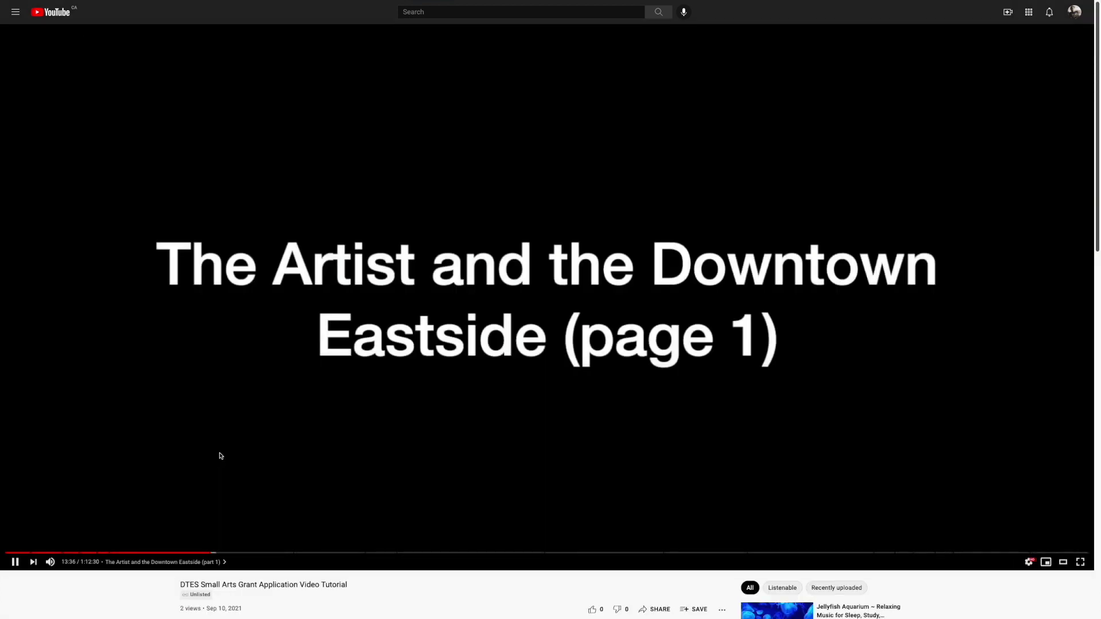
Scrub through the tutorial's chapters and pause at 19:18 on the page 2 skills form
click(14, 562)
click(663, 553)
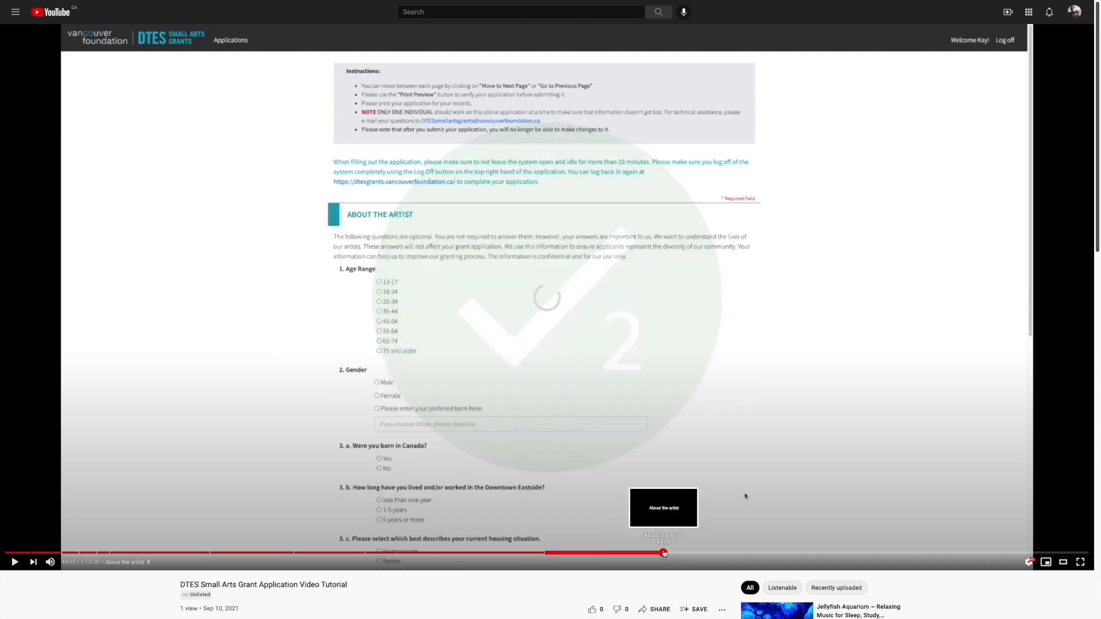
click(15, 562)
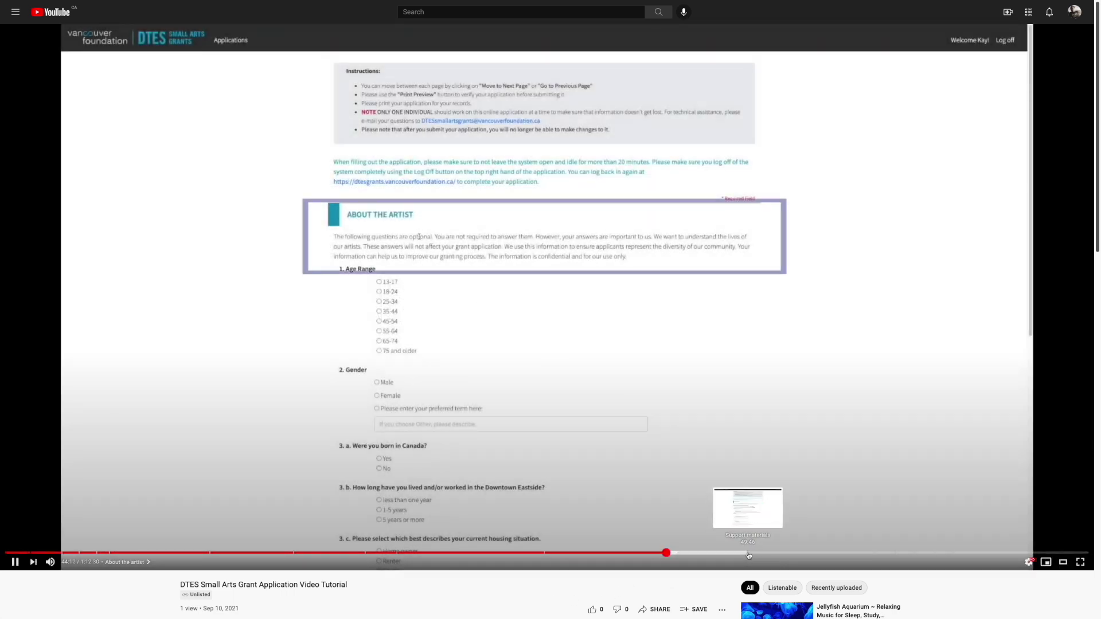
click(749, 554)
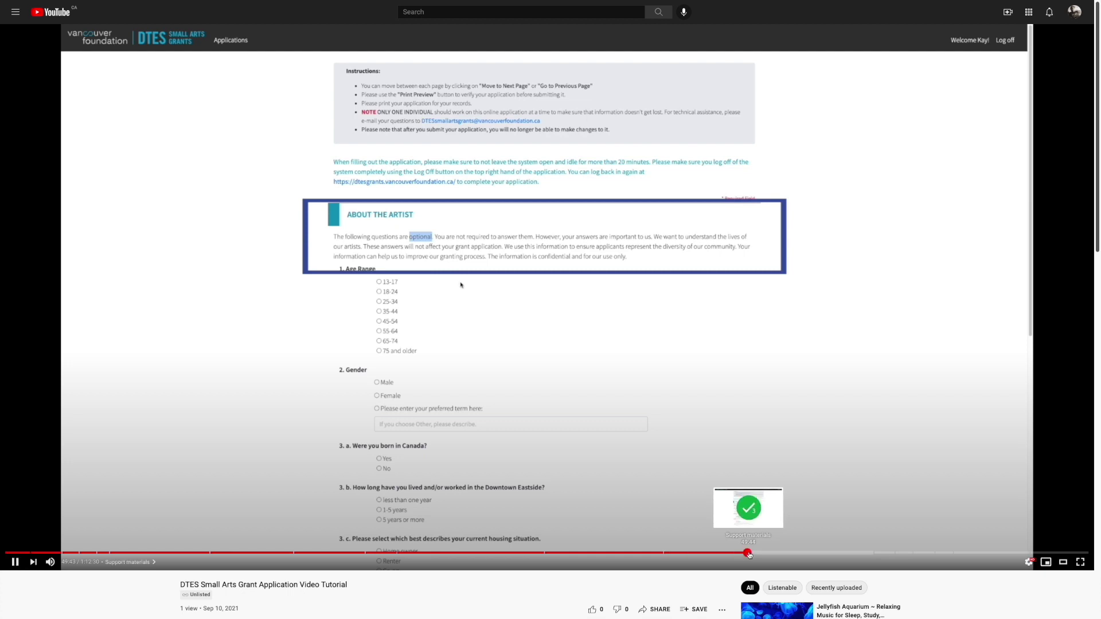
click(750, 554)
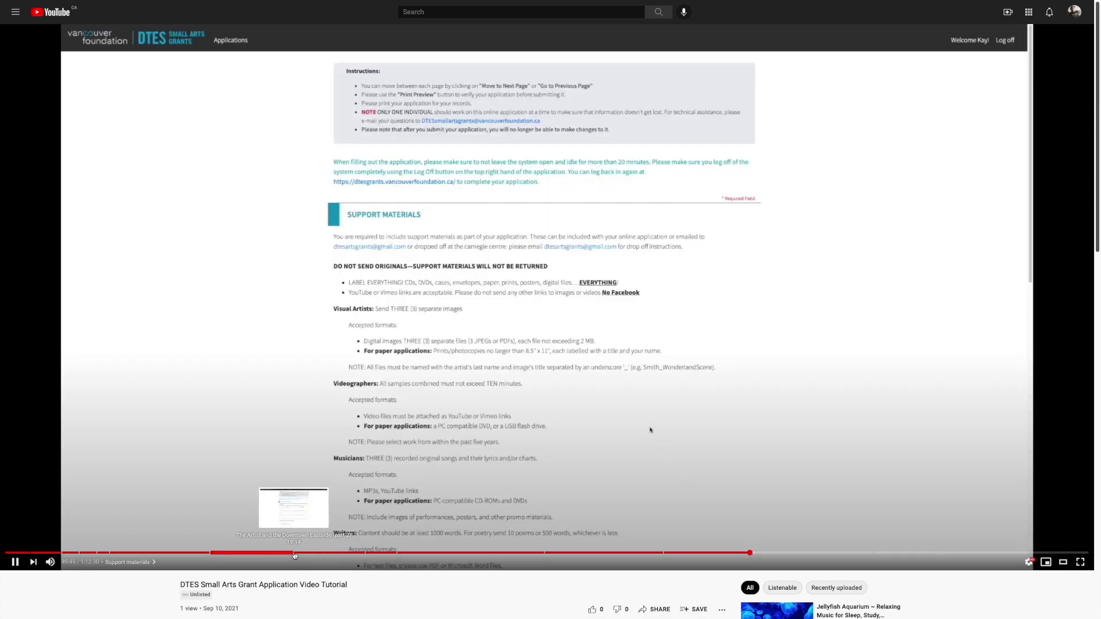
click(294, 554)
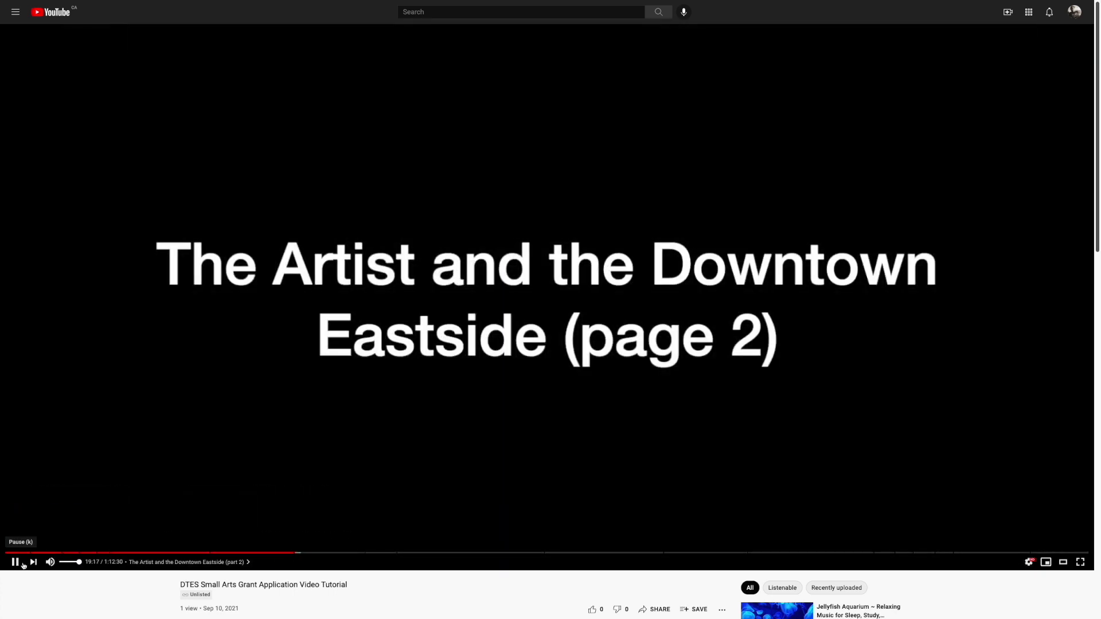
click(23, 565)
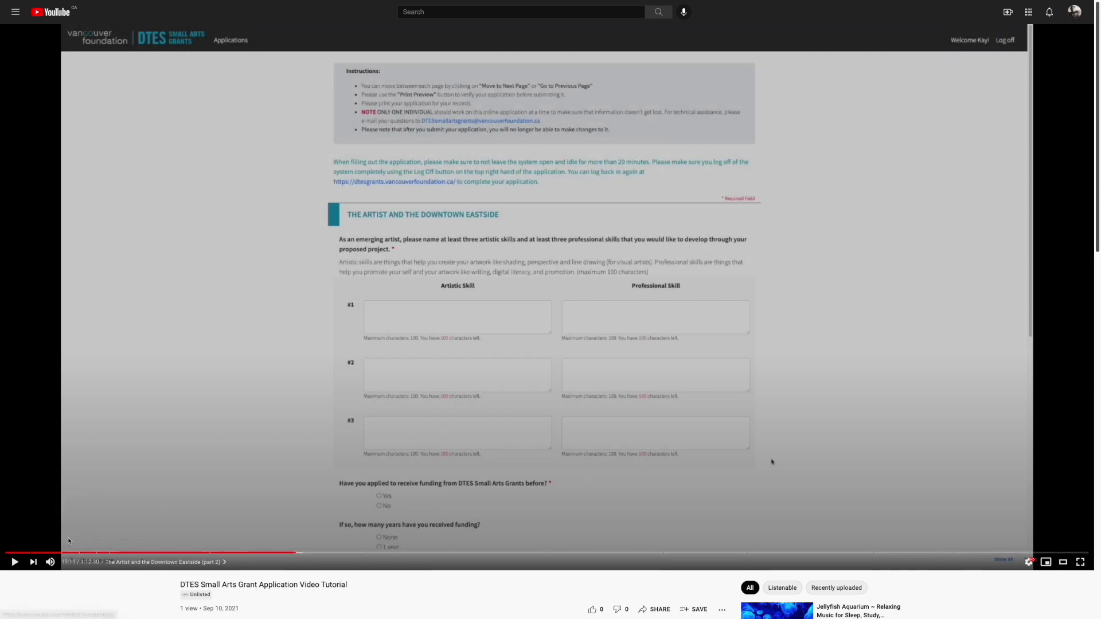
mouse_move(762, 1)
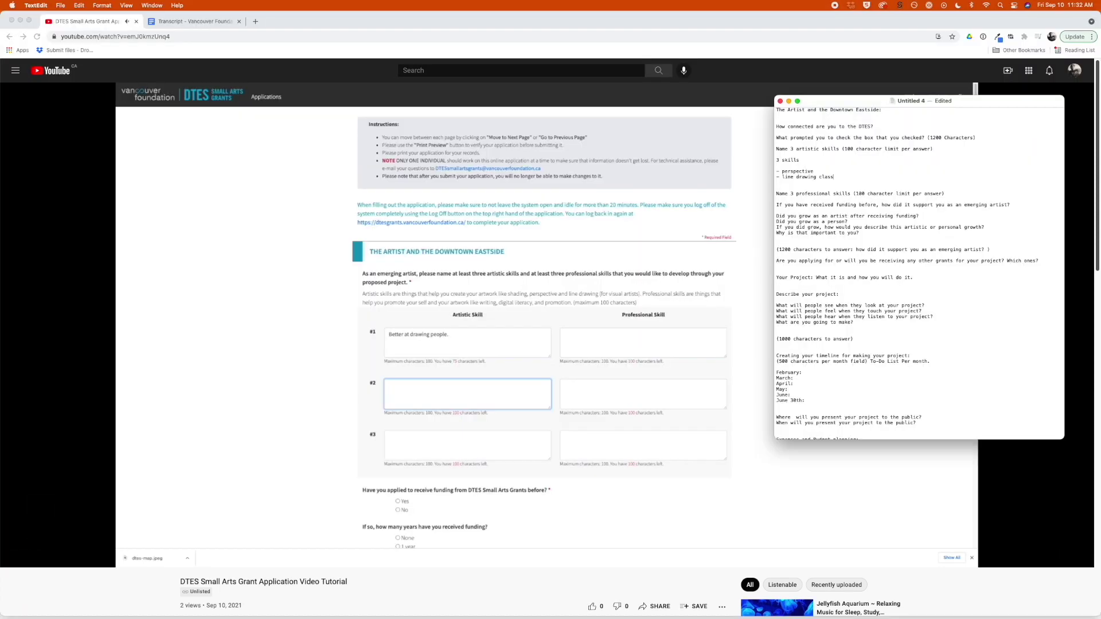
Add '- better at shading' under artistic skills and '- website' under the professional skills question
key(Return)
text(- better at sa)
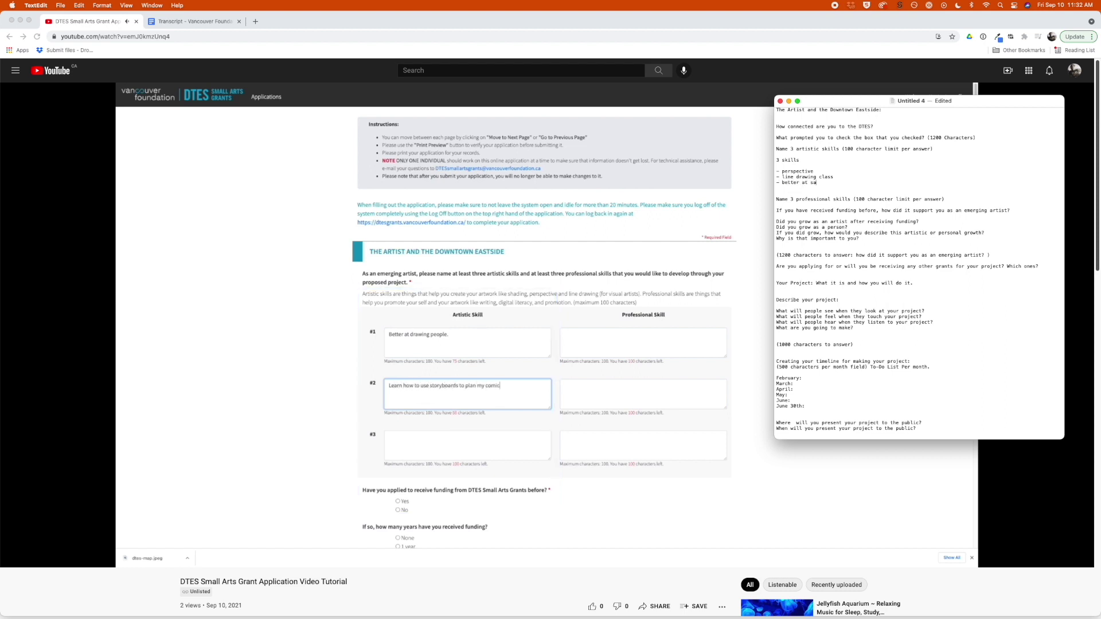
text(d)
key(BackSpace)
text(hading)
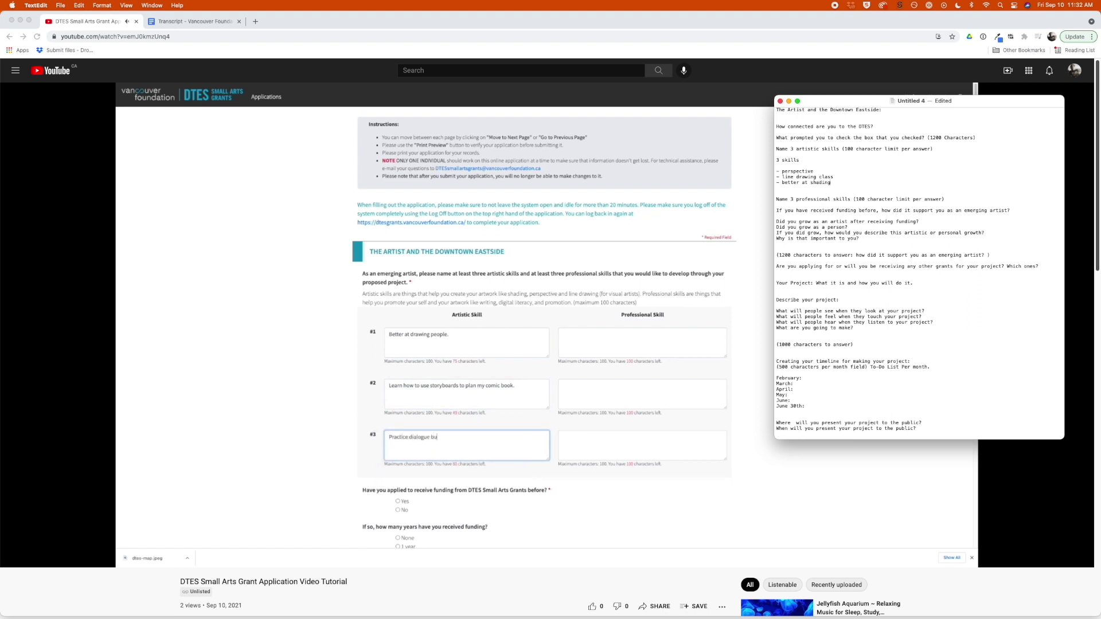
key(Return)
key(Return)
text(- )
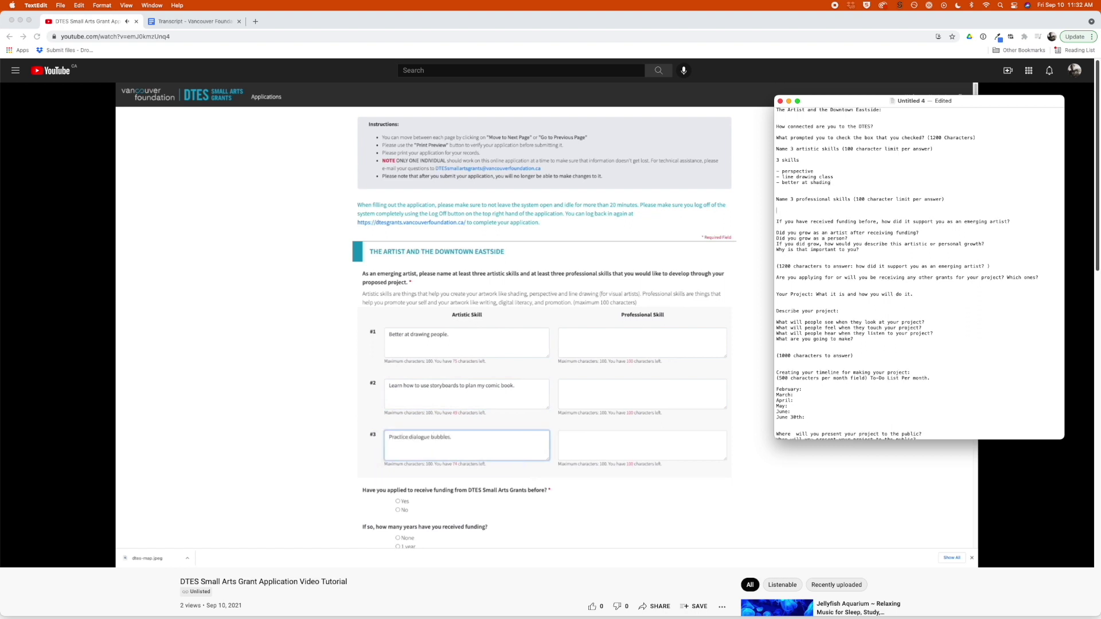
text(website)
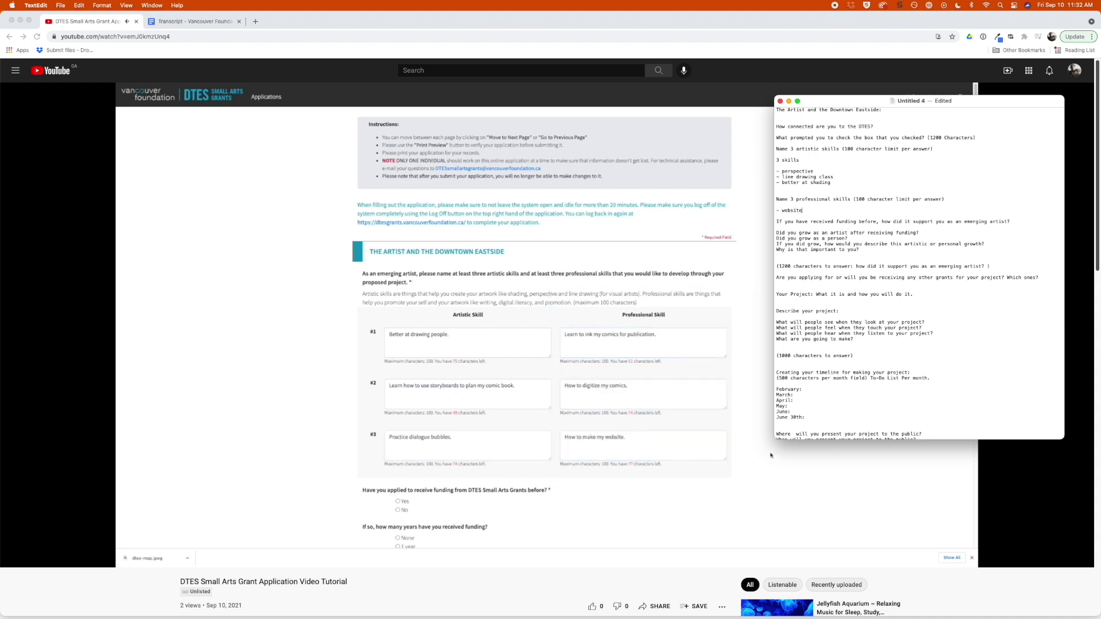
key(Return)
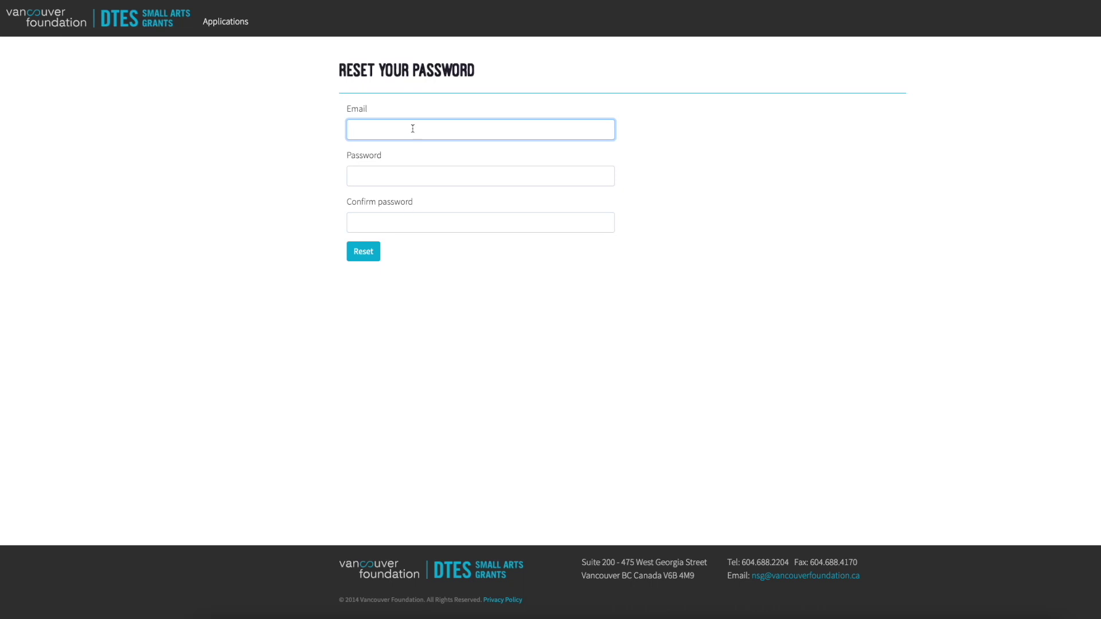
Enter the account e-mail address in the password reset form, moving on to the new password
click(412, 128)
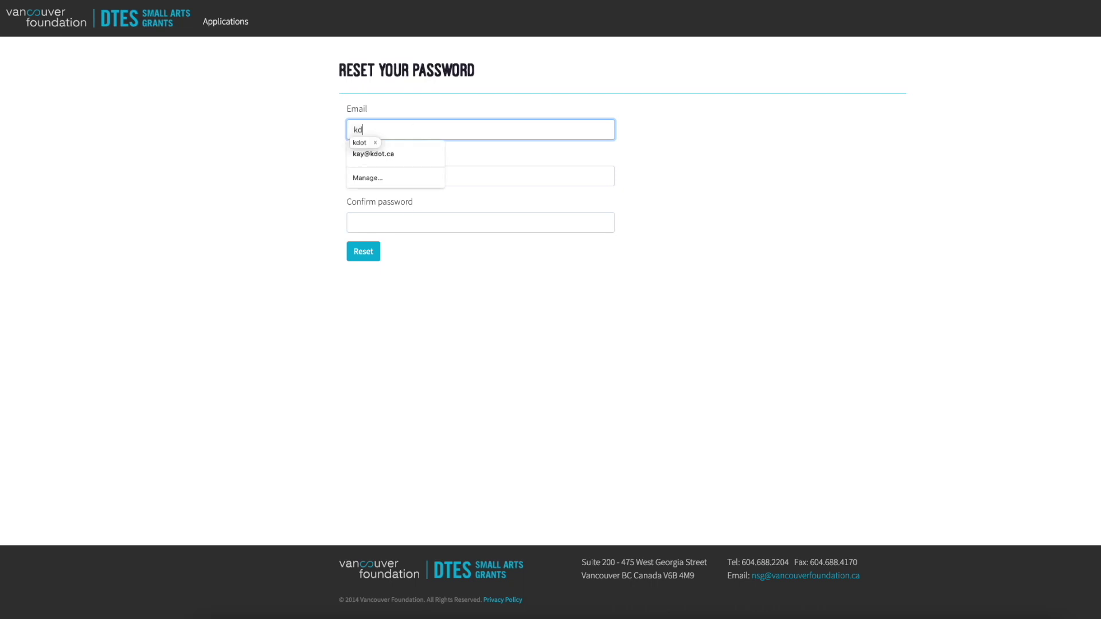
key(Tab)
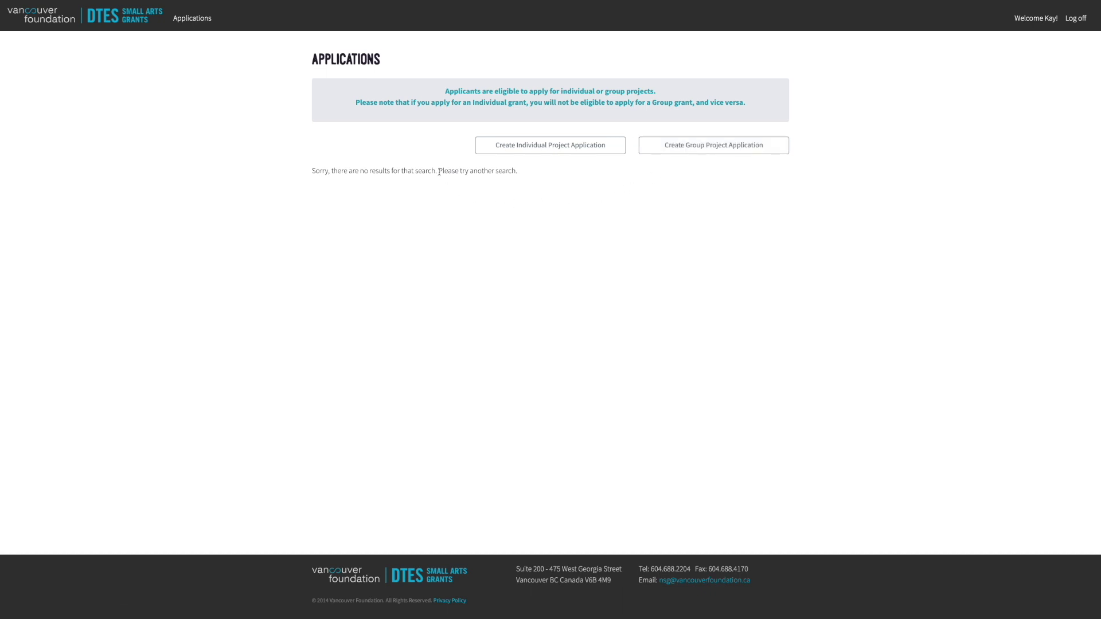
Create an individual project application and bring up its 2021/2022 Terms & Conditions page
drag(437, 91, 744, 102)
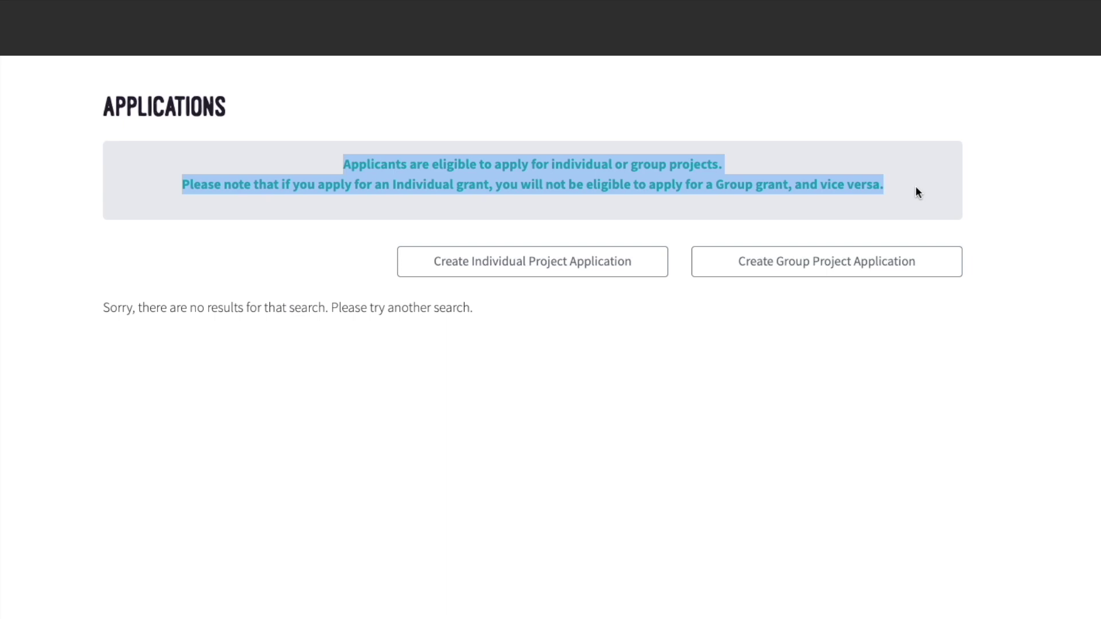
click(989, 190)
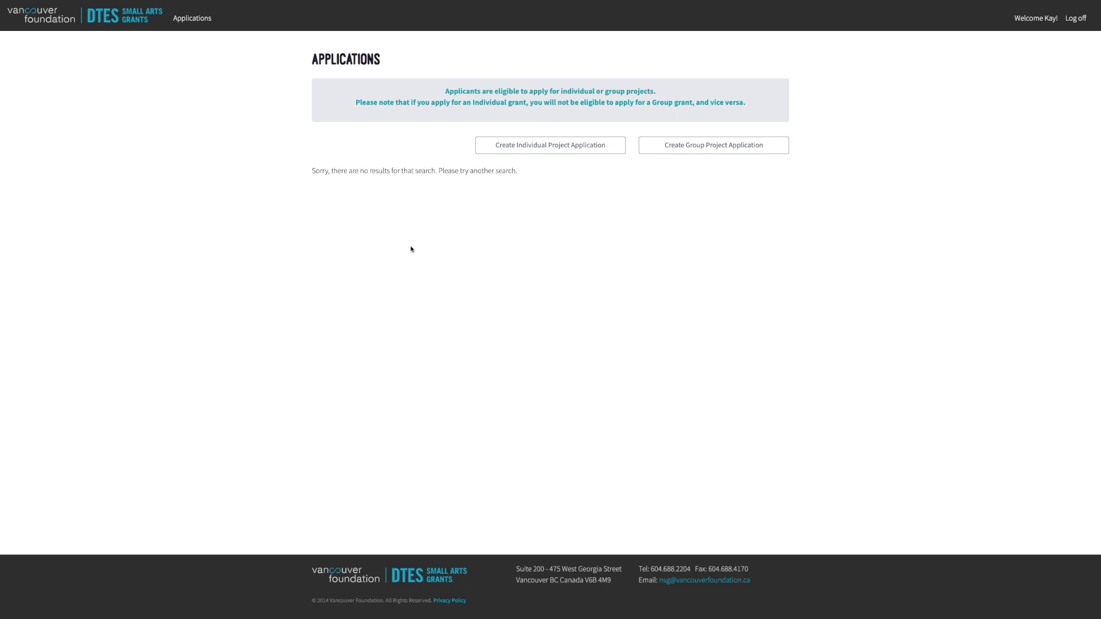
click(612, 148)
click(660, 155)
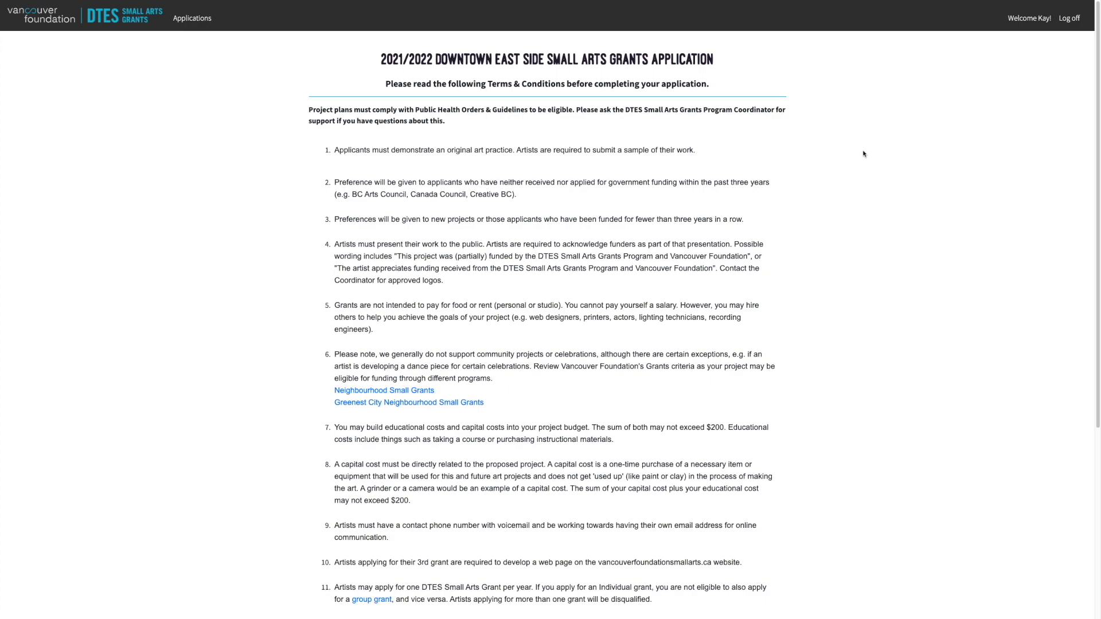
scroll(855, 152, down, 3)
scroll(876, 155, down, 3)
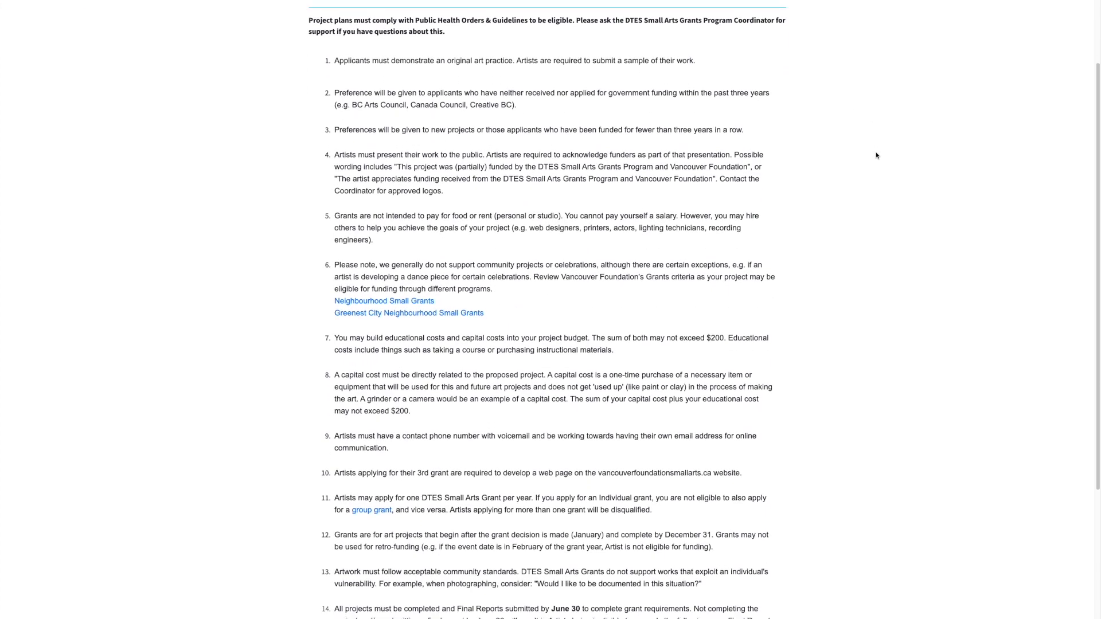
scroll(876, 155, down, 4)
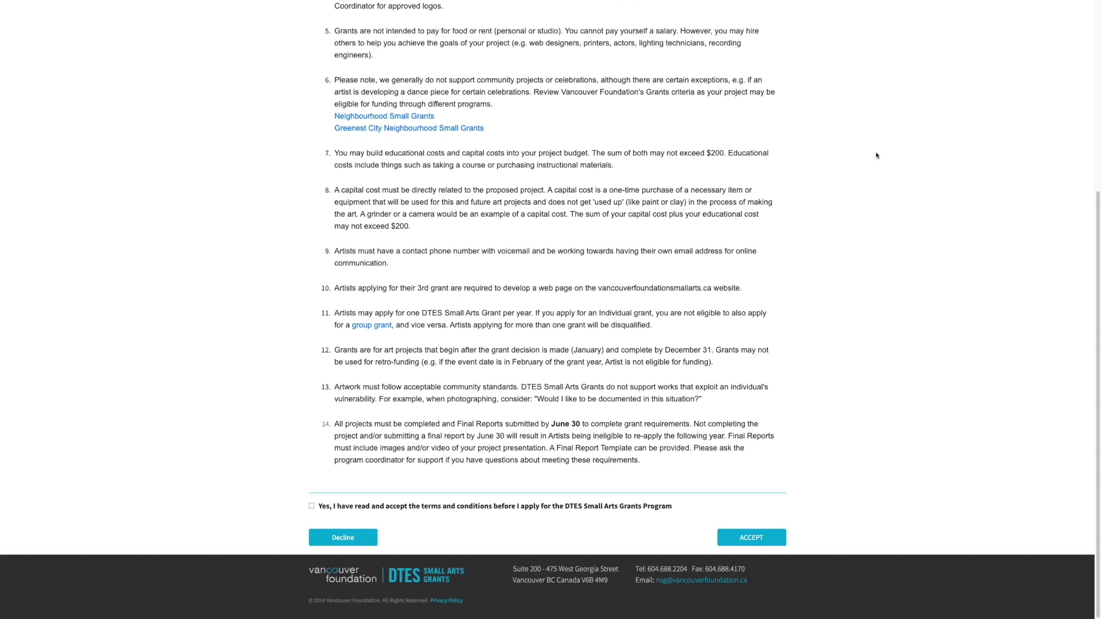
scroll(876, 156, up, 10)
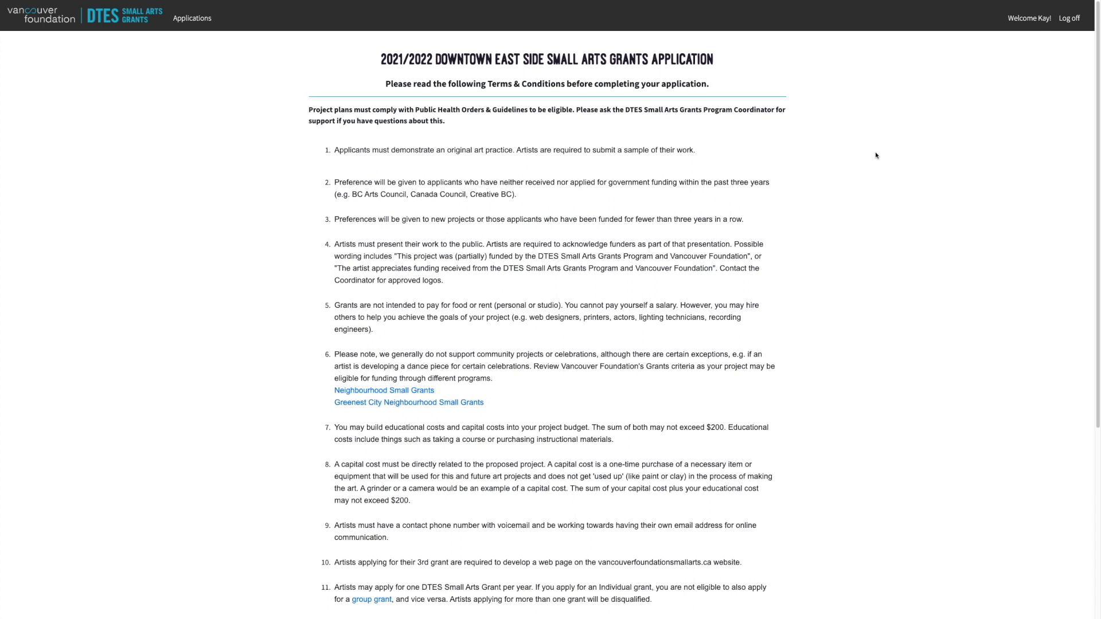
drag(722, 152, 310, 155)
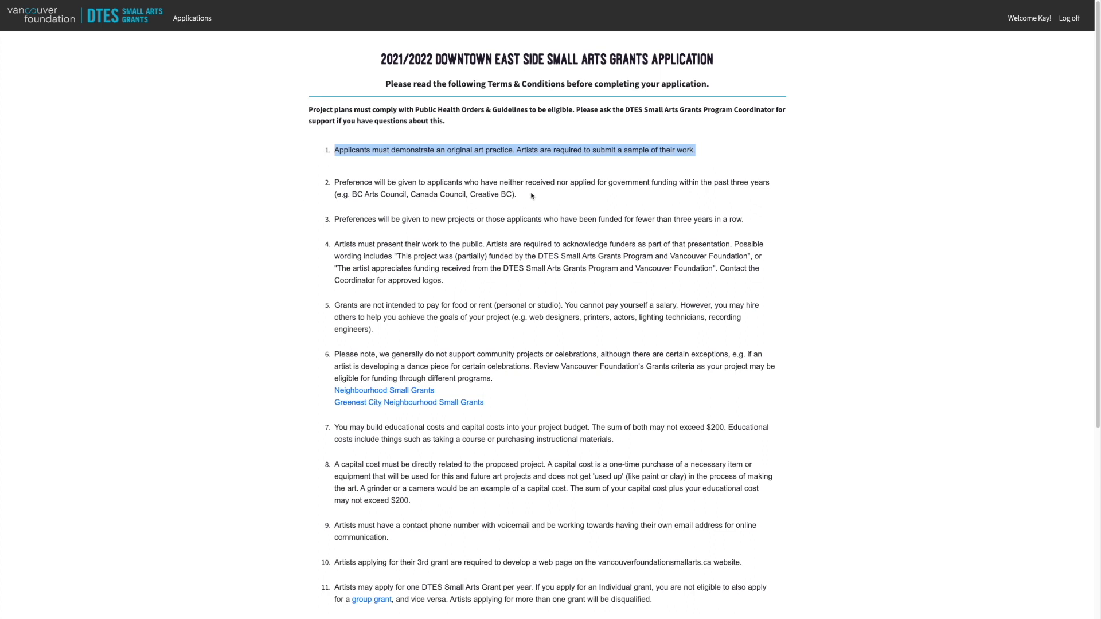
drag(532, 195, 329, 183)
click(612, 149)
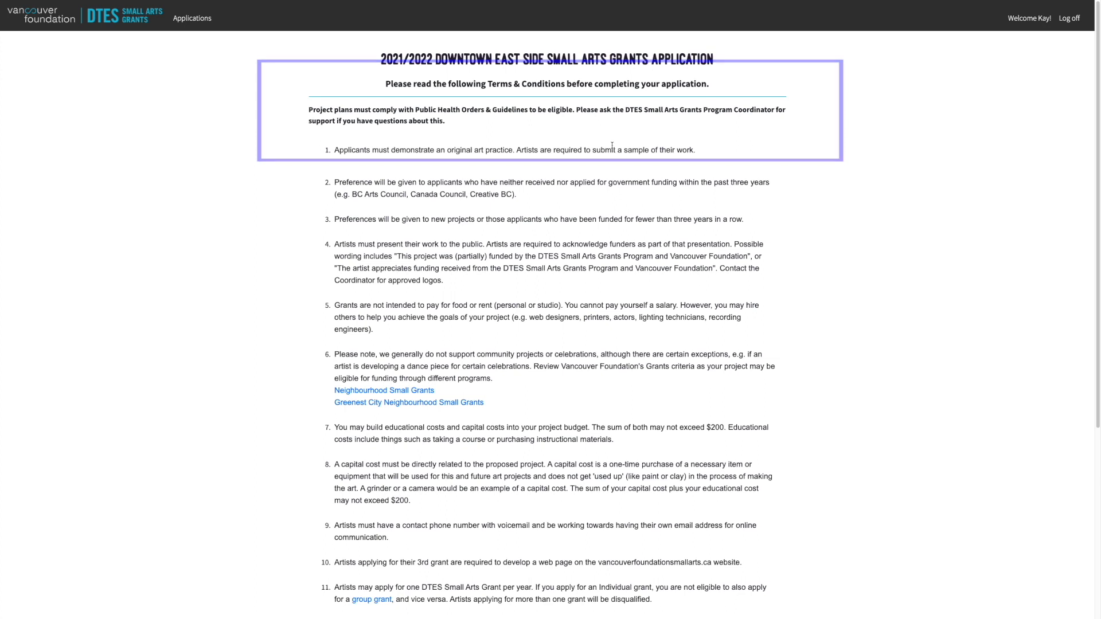
scroll(876, 155, down, 5)
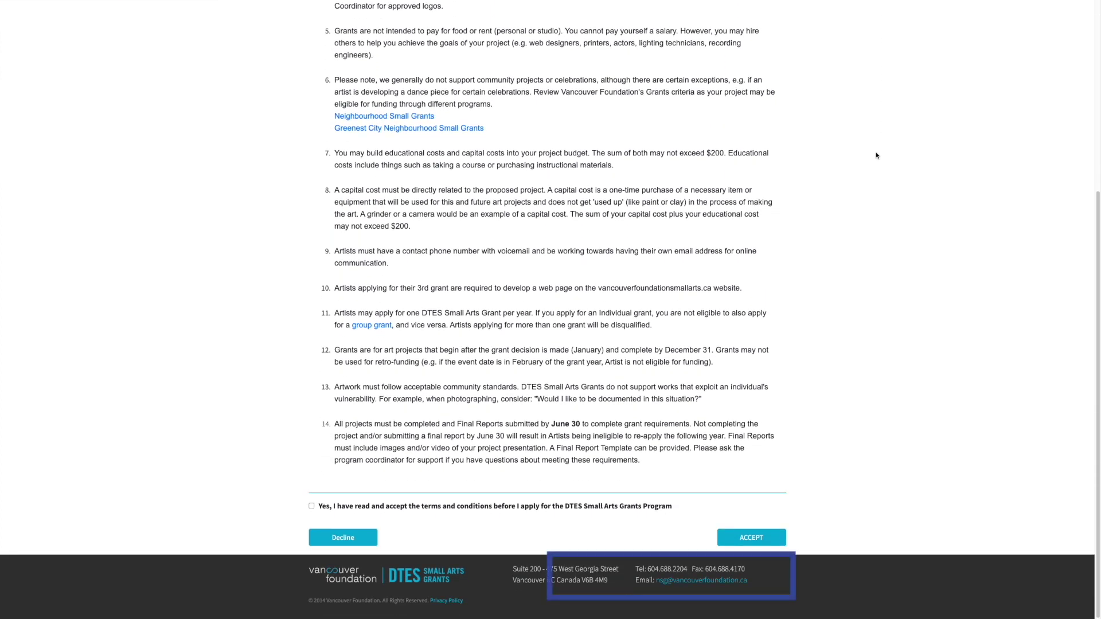
Toggle the 'Yes, I have read and accept' box off and on, then decline the terms
drag(672, 507, 317, 507)
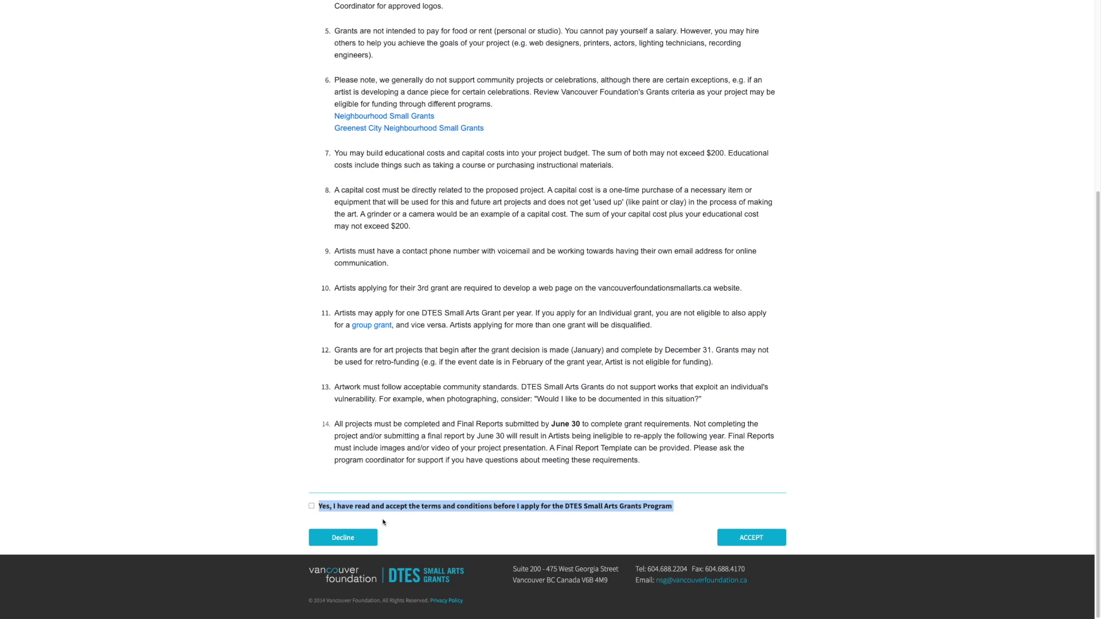
click(311, 506)
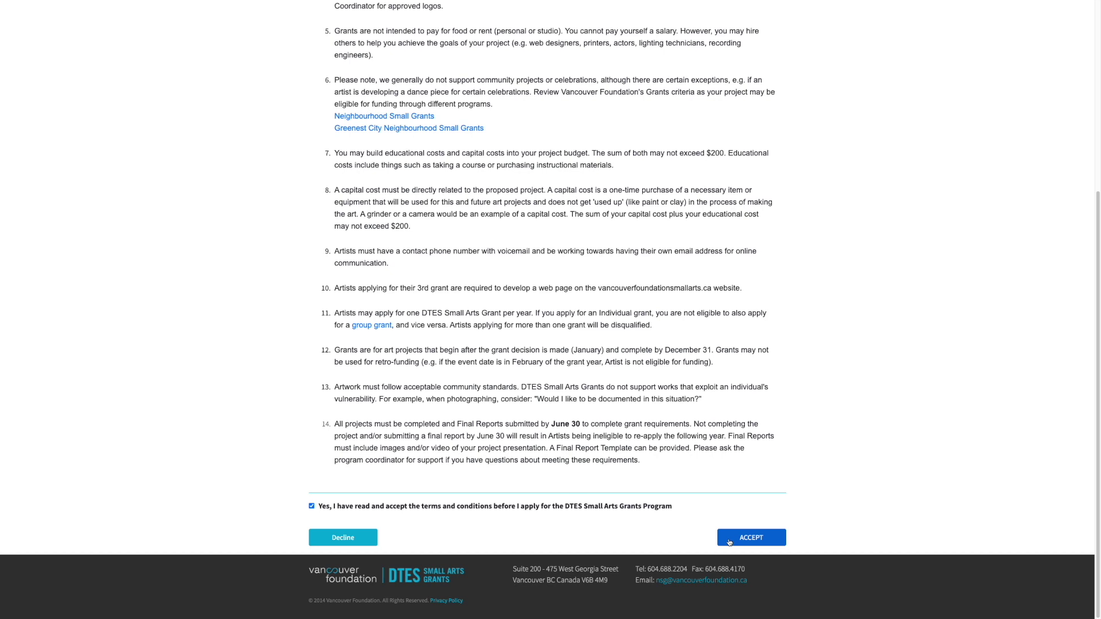
click(312, 508)
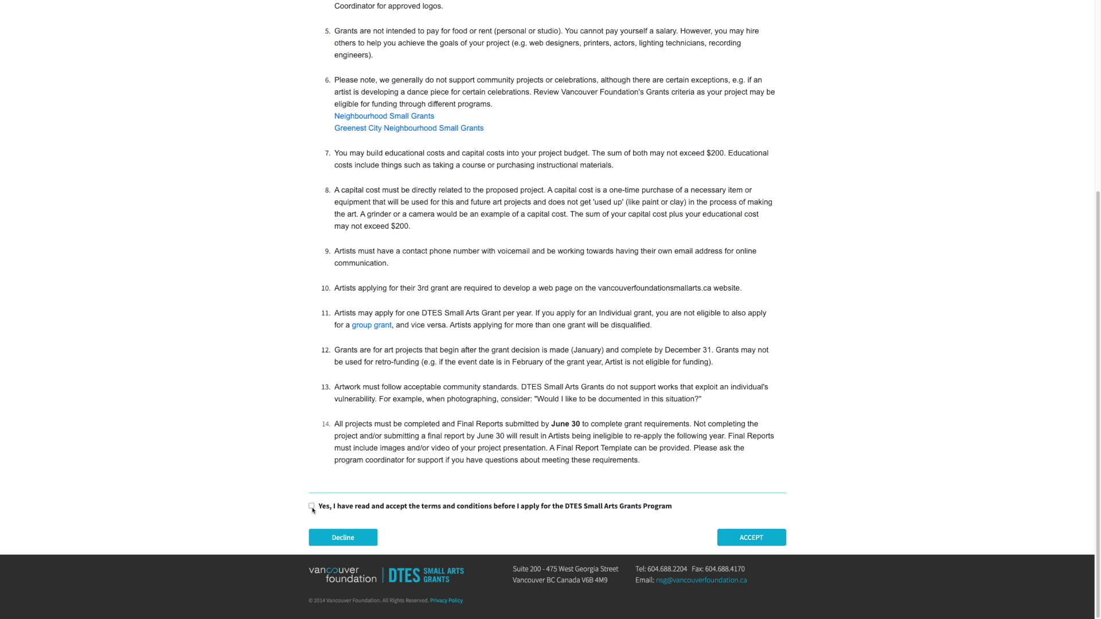
click(312, 507)
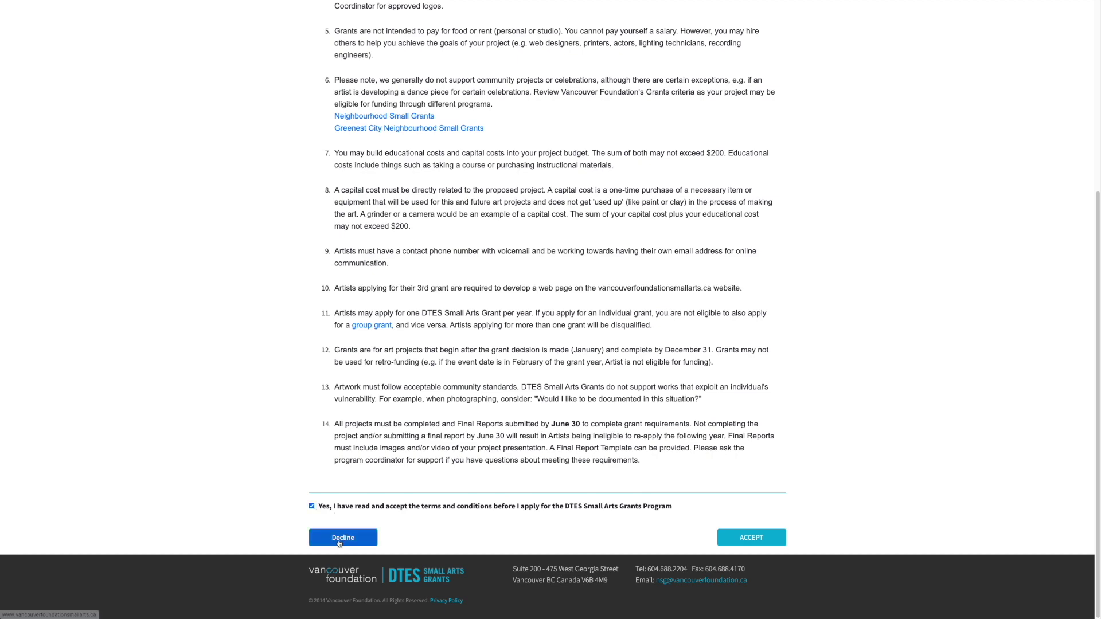
click(339, 542)
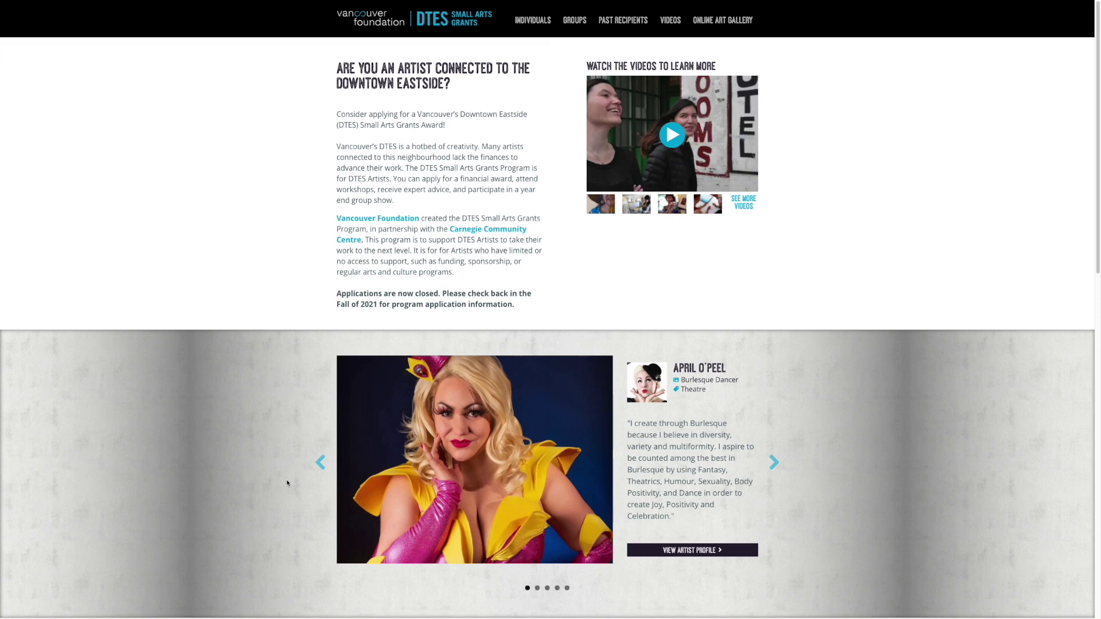
Scroll down the home page, then tick the terms acceptance box again
scroll(287, 483, down, 3)
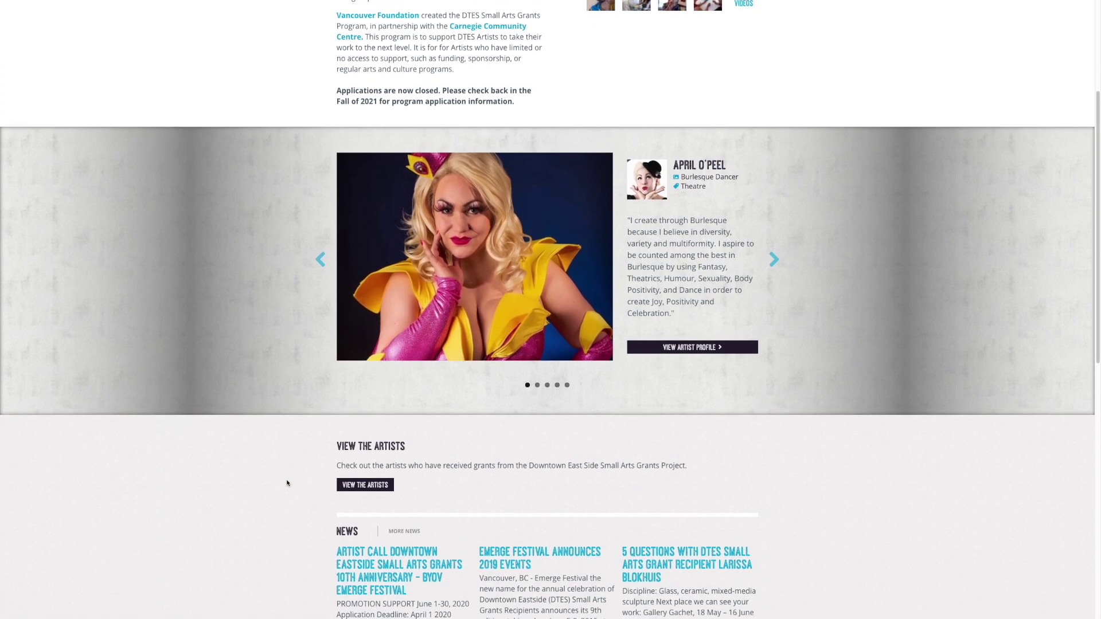
scroll(287, 483, down, 4)
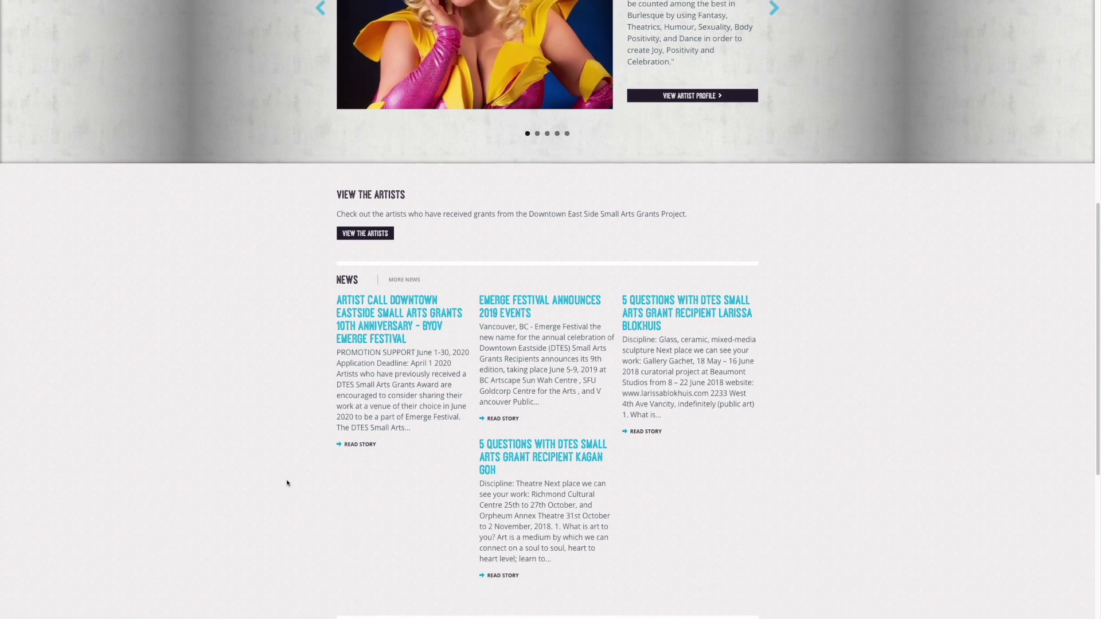
scroll(288, 483, down, 5)
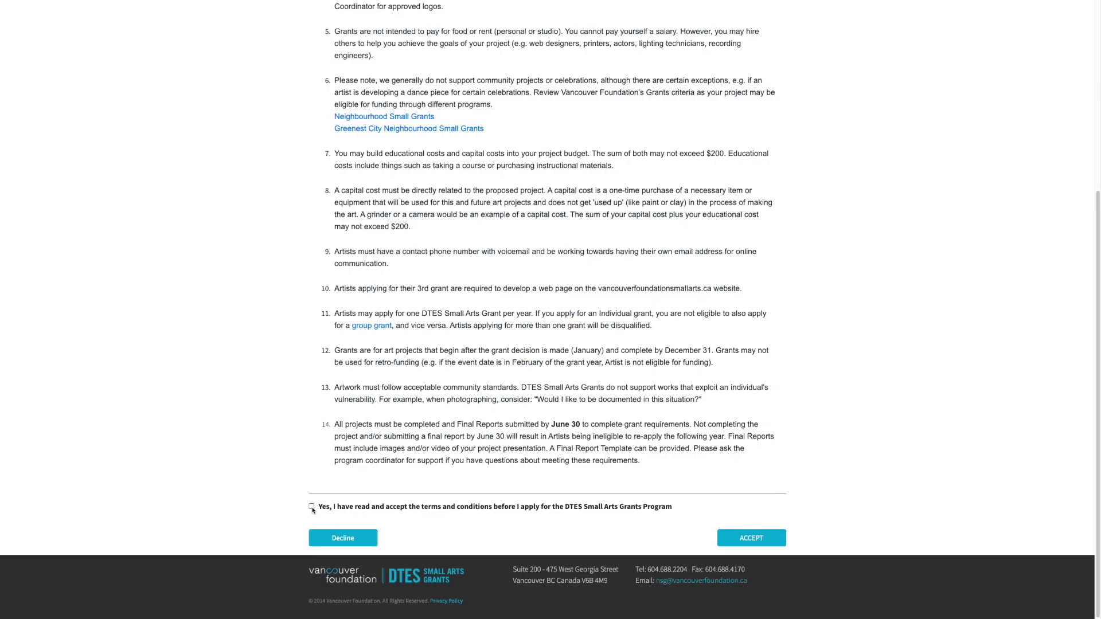
click(311, 507)
Accept the terms, then scroll down the new application form and back to the top
click(772, 544)
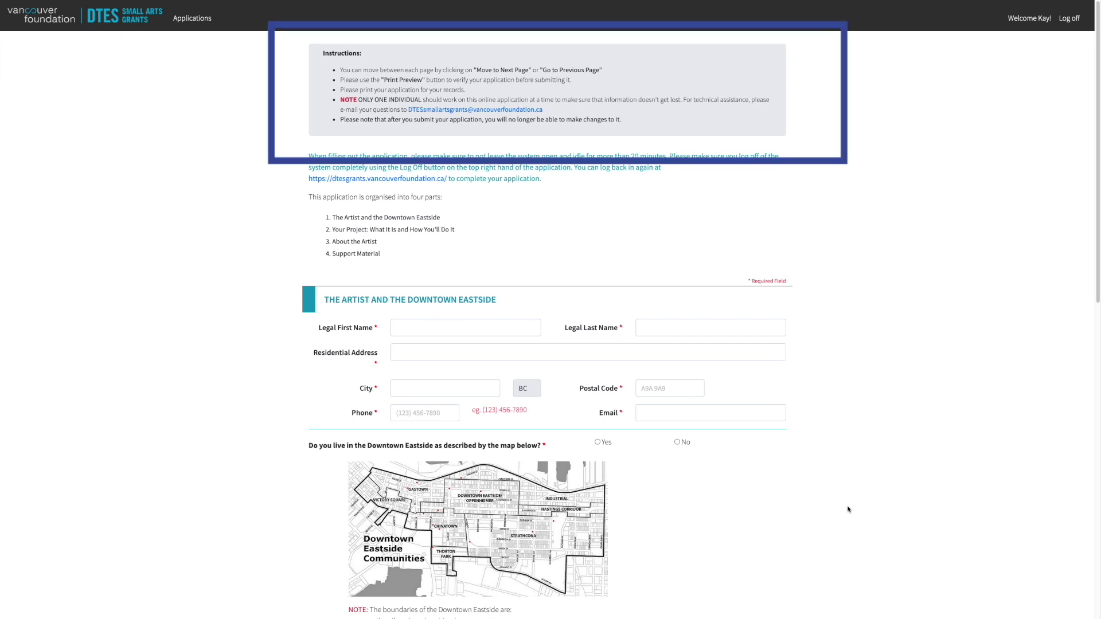
scroll(848, 509, down, 3)
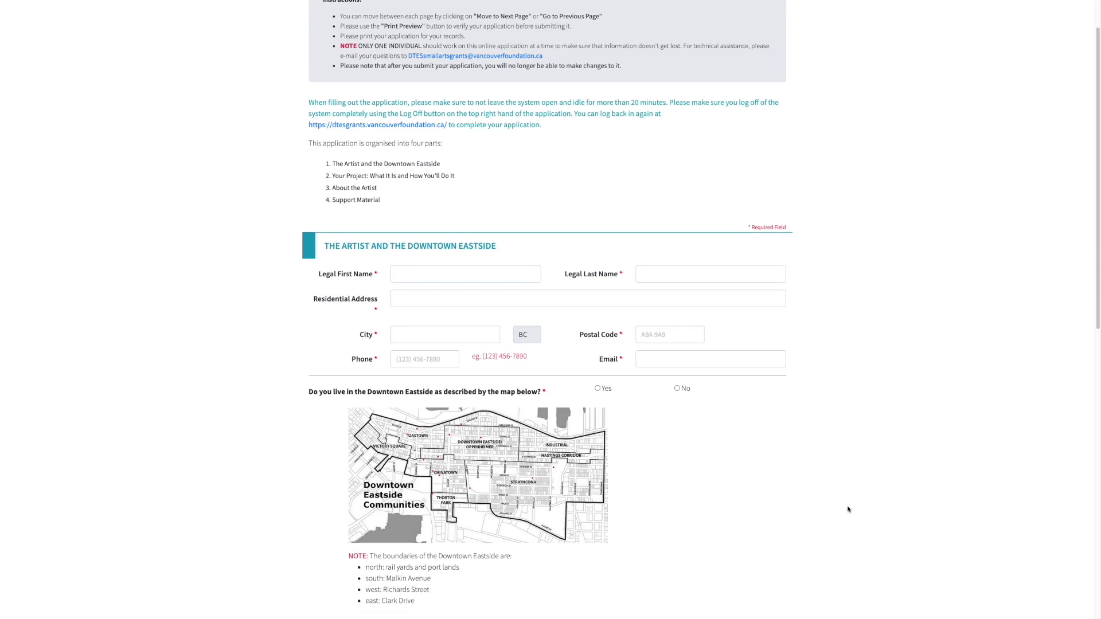
scroll(848, 510, down, 7)
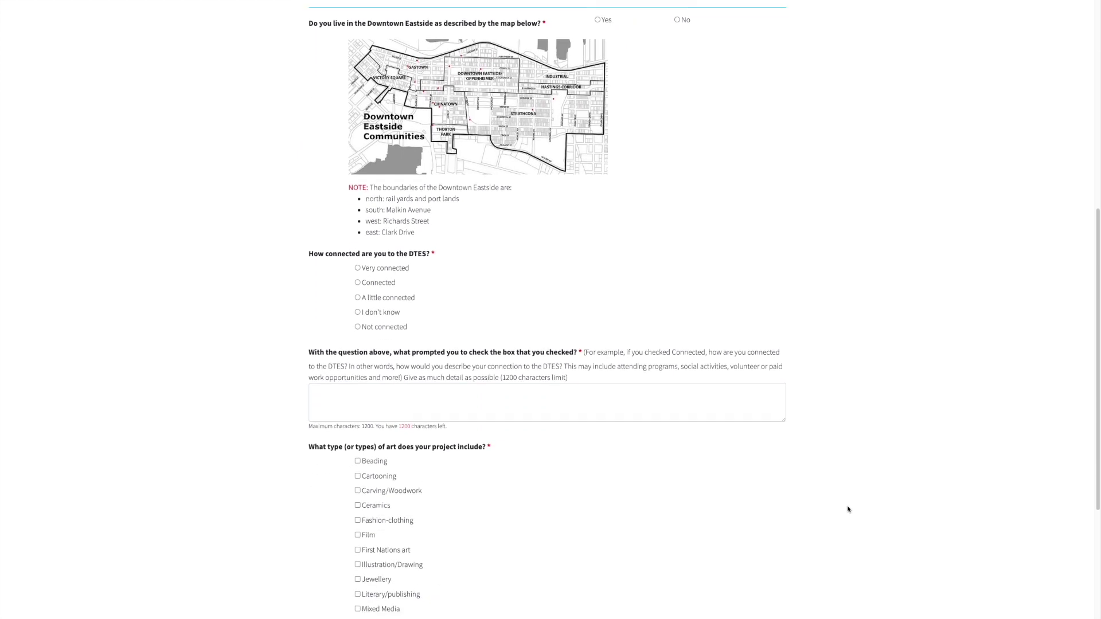
scroll(849, 510, down, 2)
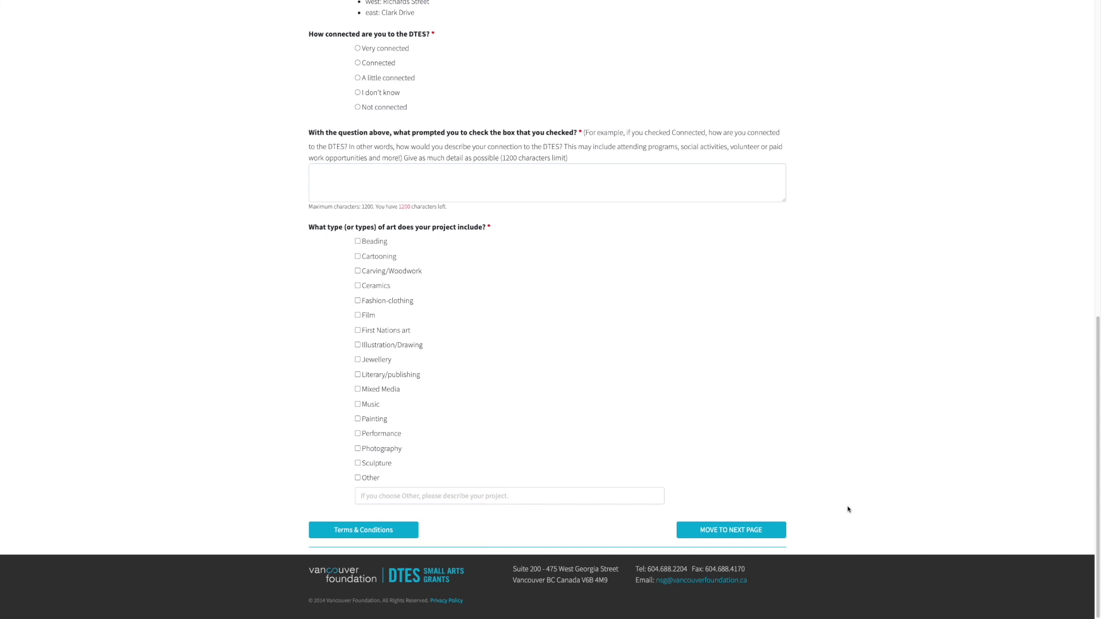
scroll(848, 510, up, 10)
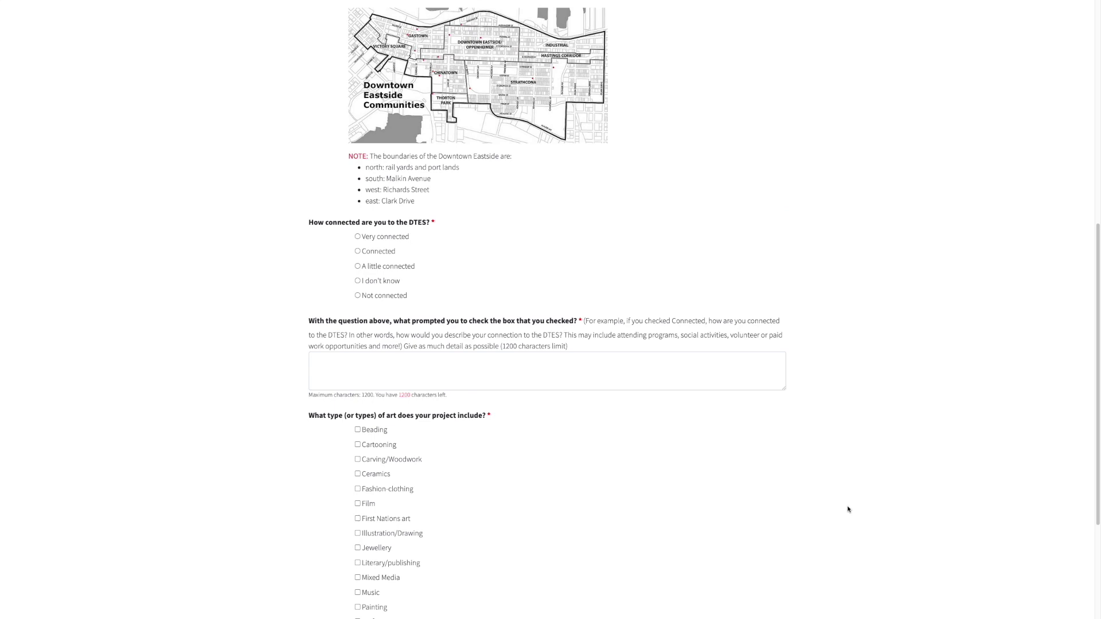
scroll(848, 509, up, 2)
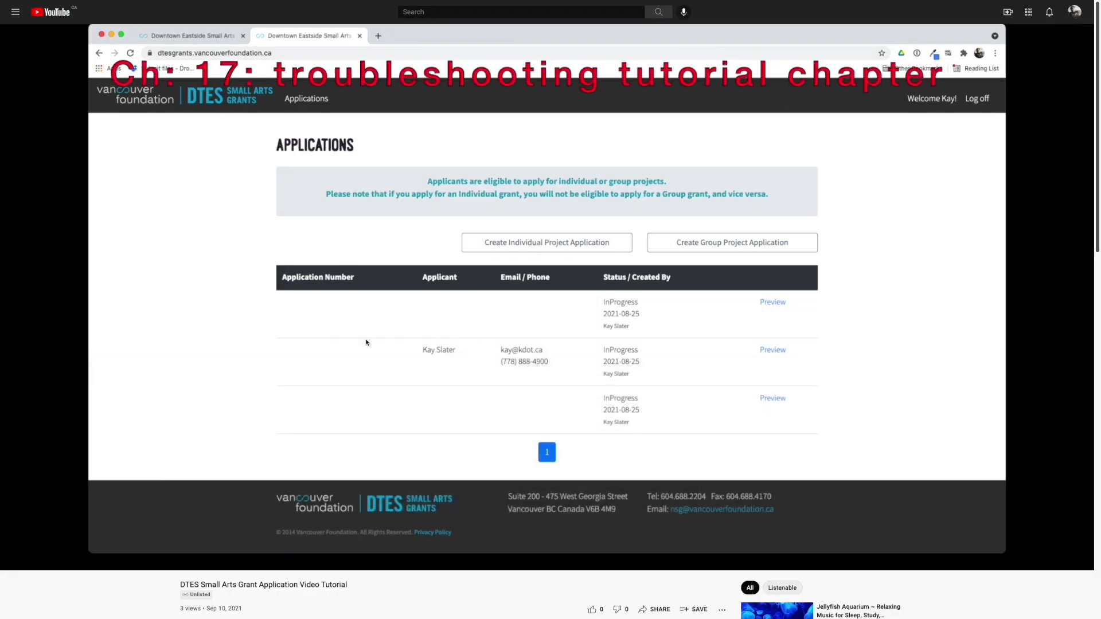
Expand the video description and jump to the 01:02:12 troubleshooting chapter
scroll(366, 342, down, 4)
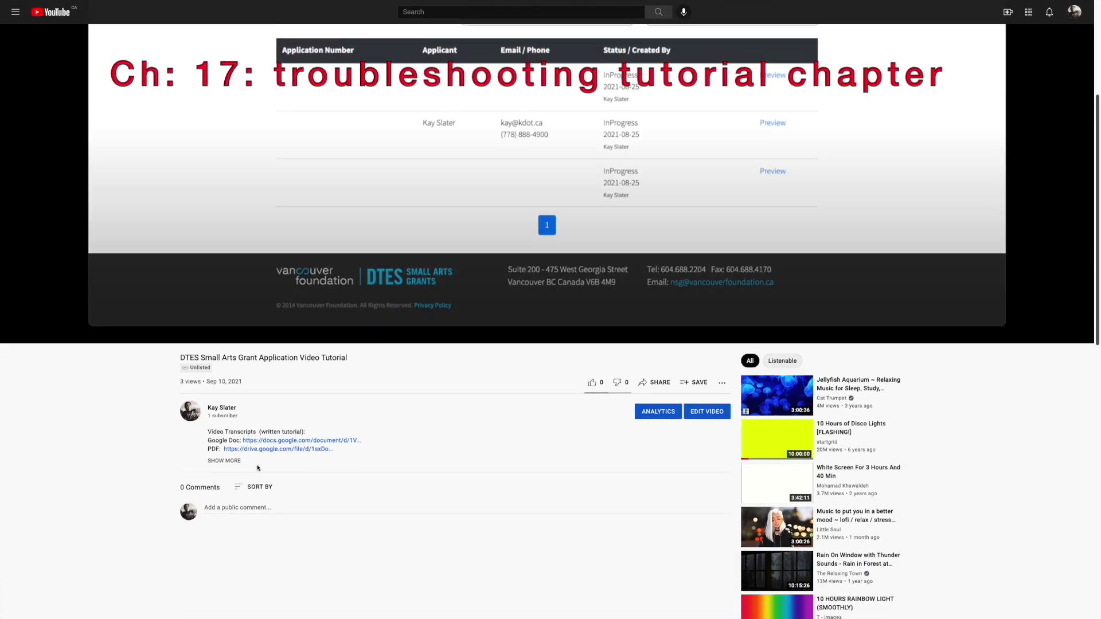
click(225, 461)
scroll(241, 510, down, 2)
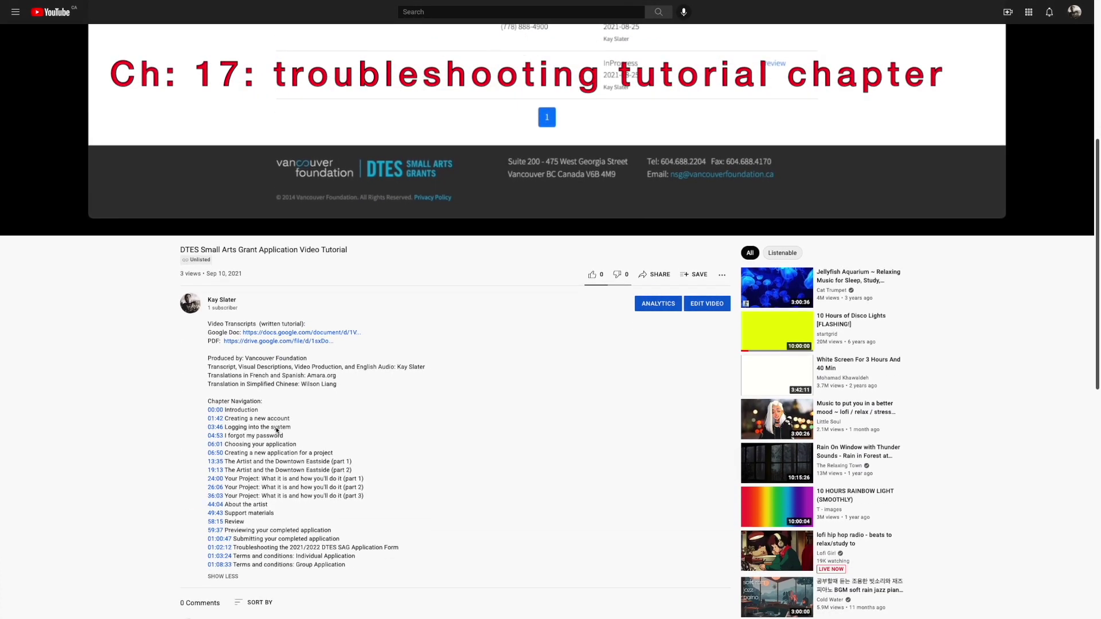
click(221, 541)
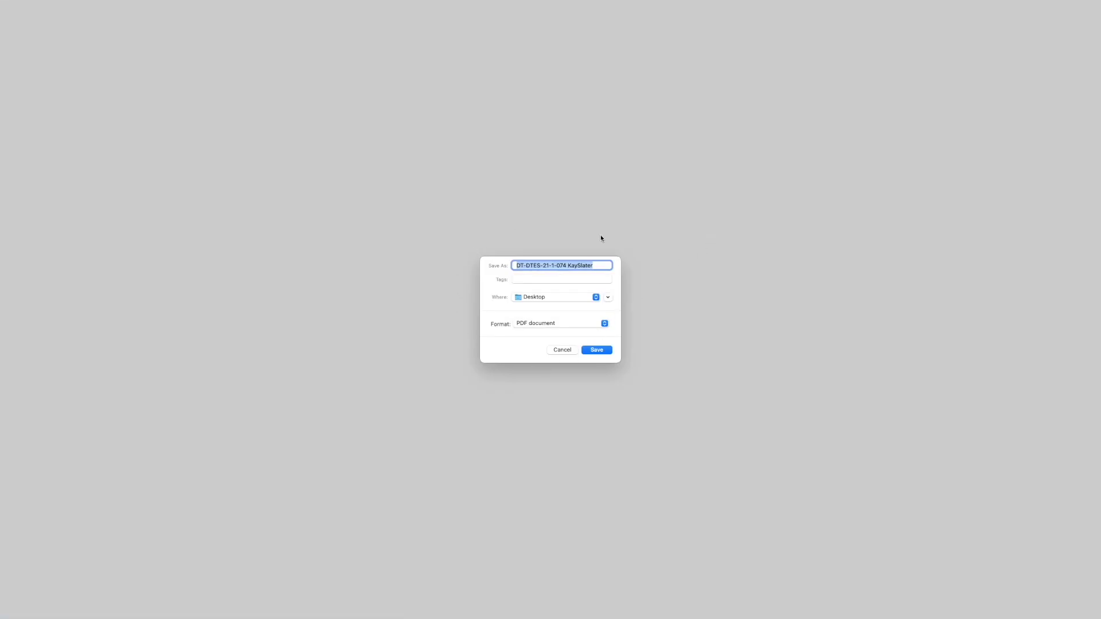
Save the submitted application as a PDF on the Desktop and preview it from the Applications list
click(604, 351)
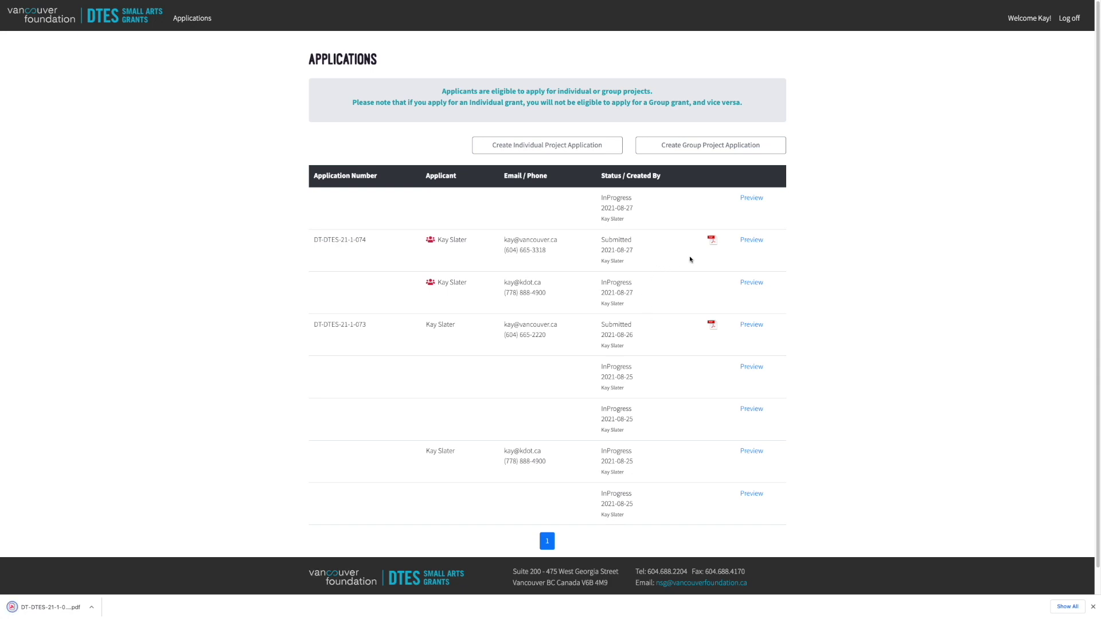
click(748, 241)
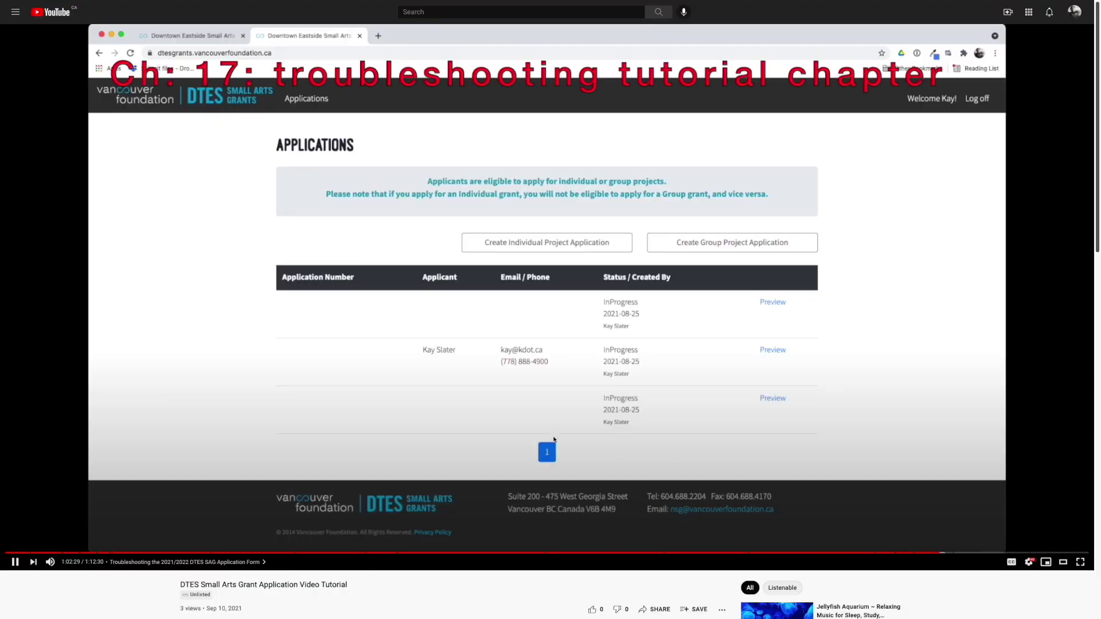
Expand the video description and jump from the 01:02:12 chapter back to 59:46, Previewing your completed application
scroll(366, 342, down, 4)
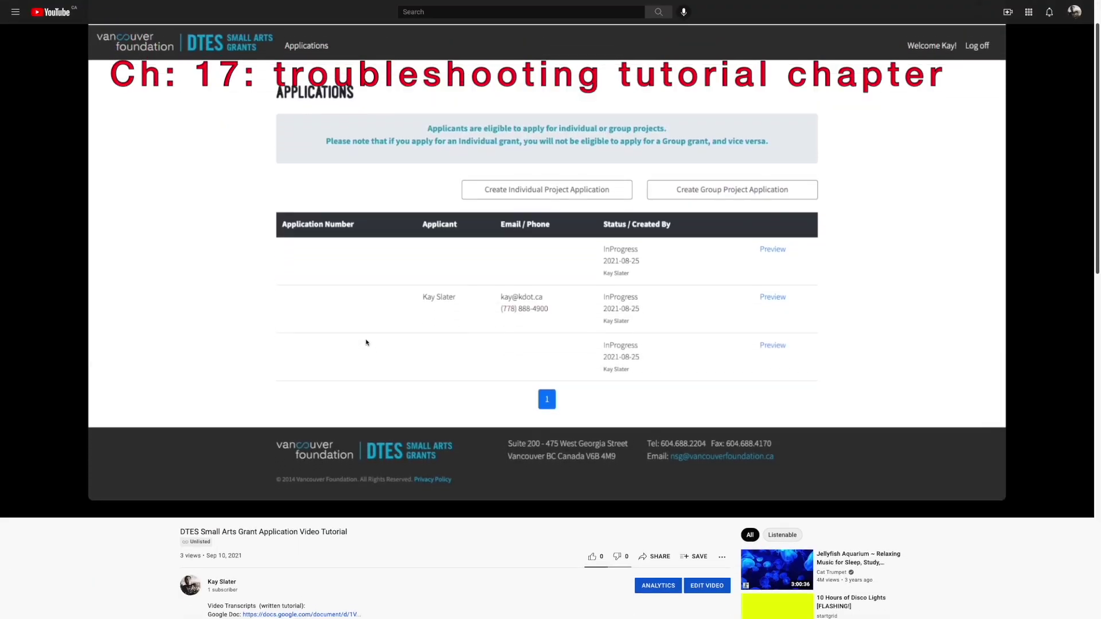
click(225, 462)
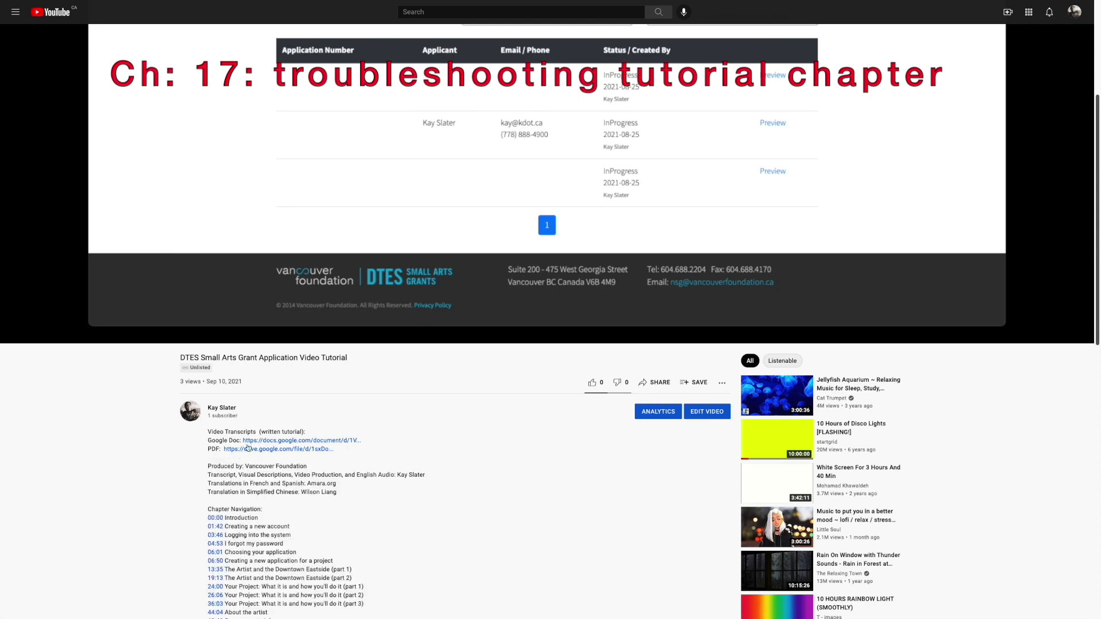
scroll(237, 457, down, 2)
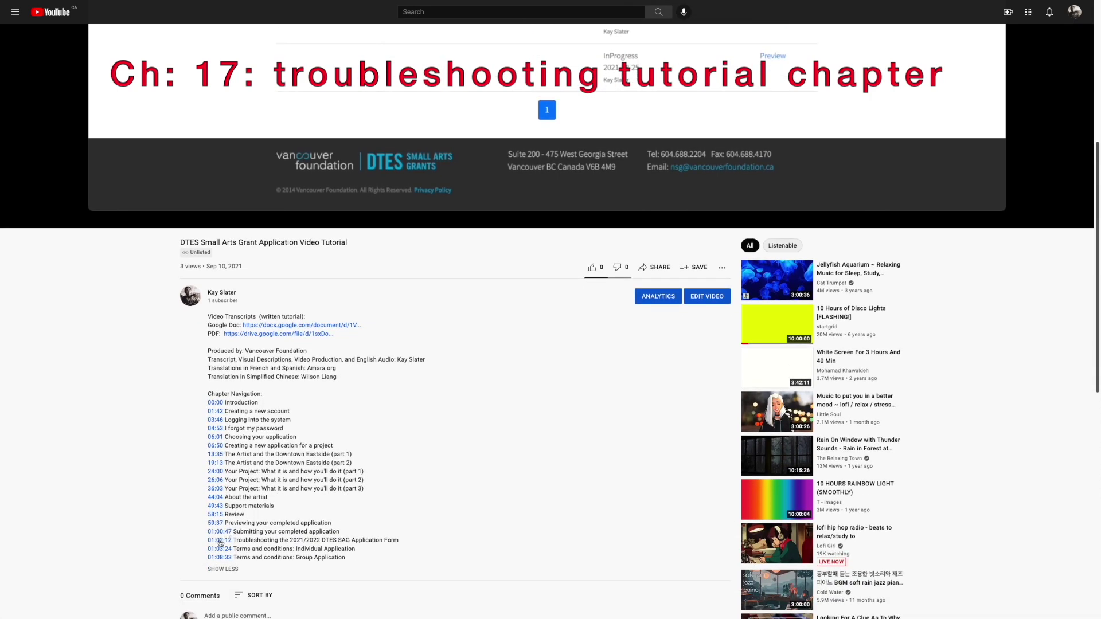
click(219, 540)
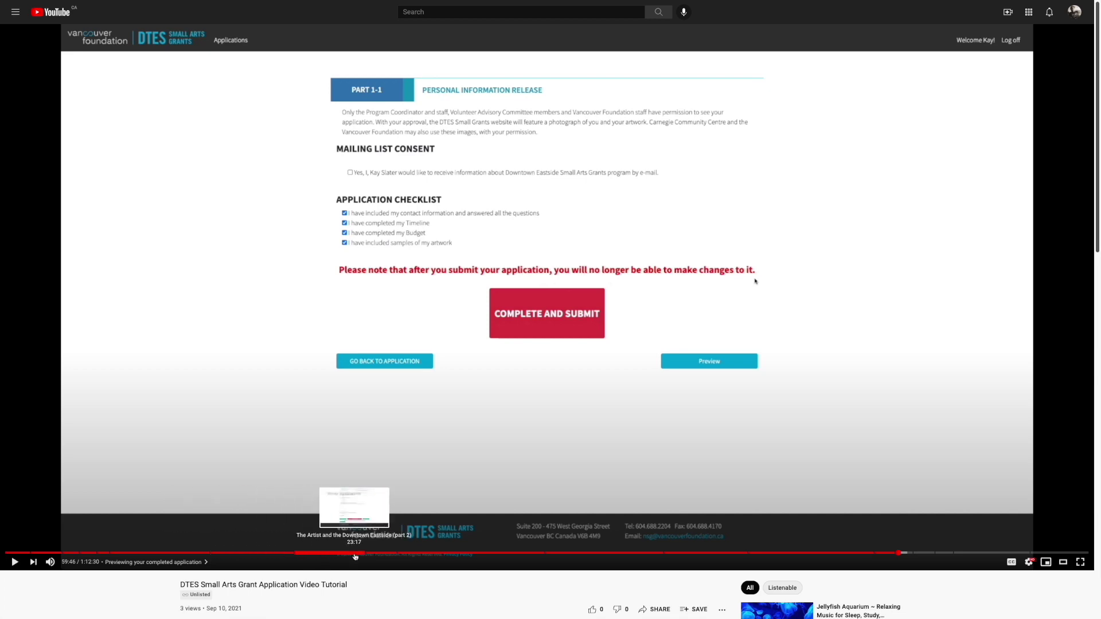
Play the tutorial from the 59:37 'Previewing your completed application' chapter timestamp
scroll(355, 558, down, 2)
scroll(355, 558, down, 5)
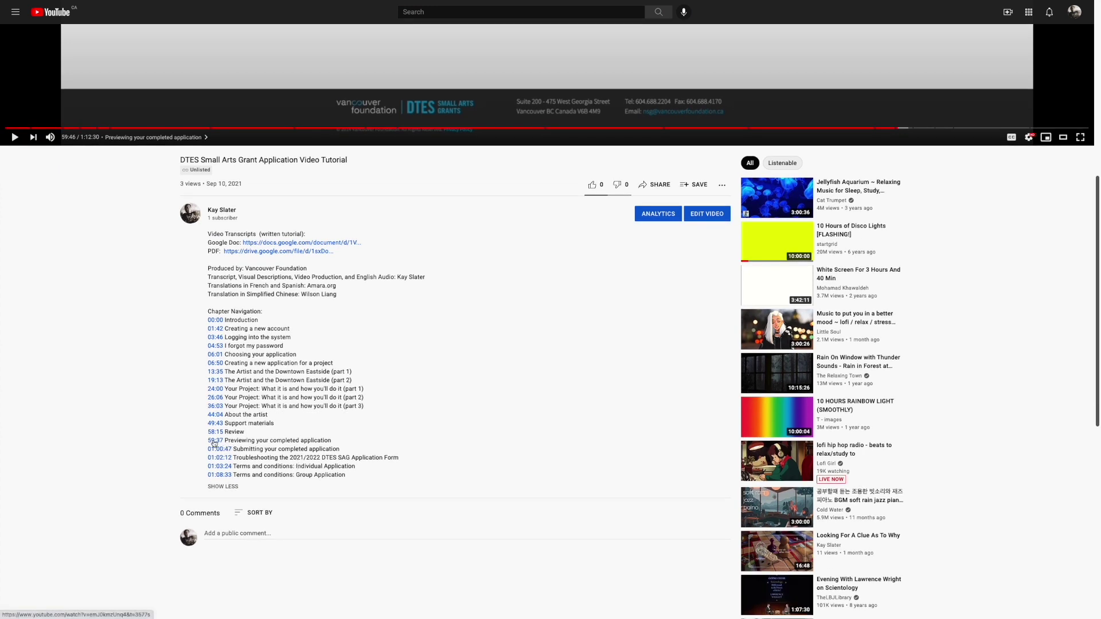
click(213, 441)
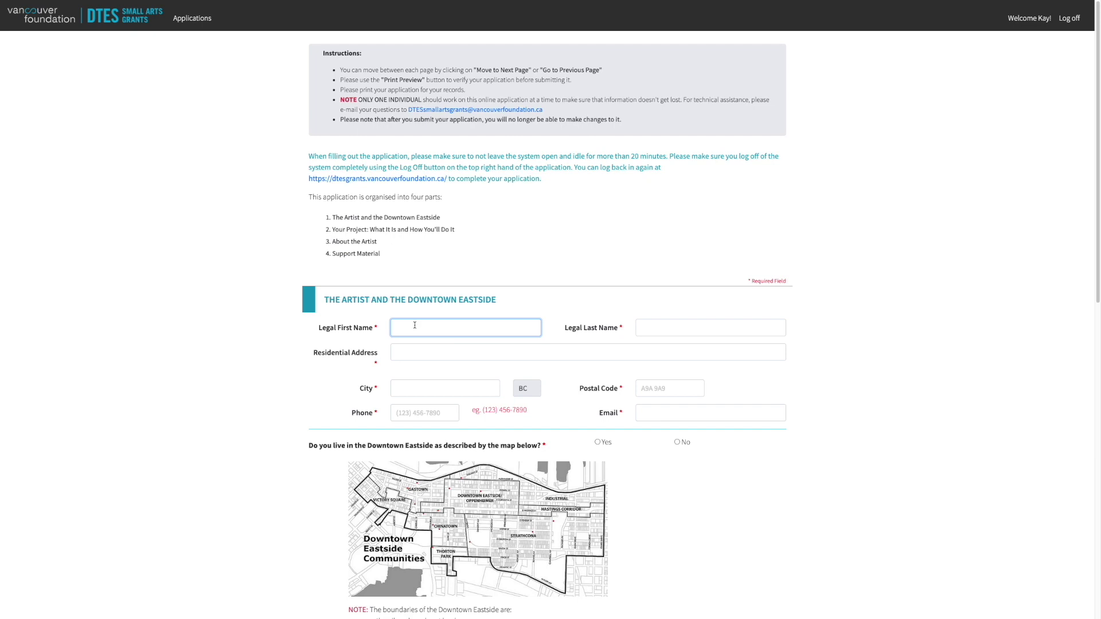
Fill in the applicant's legal first and last name, residential address, city and postal code
key(Tab)
key(Tab)
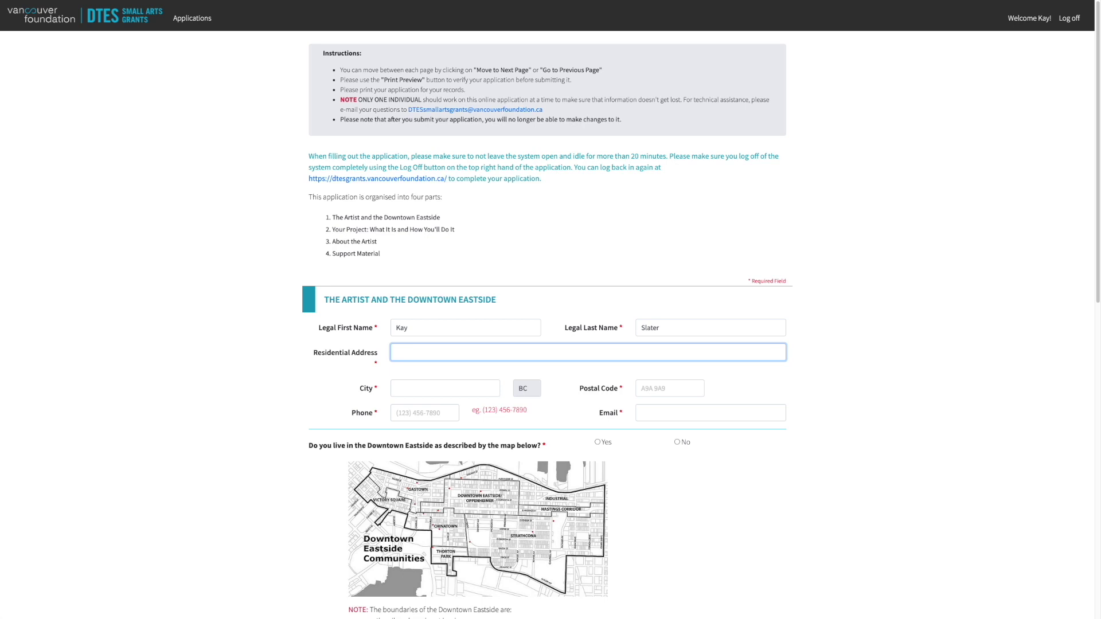
text(401. Main)
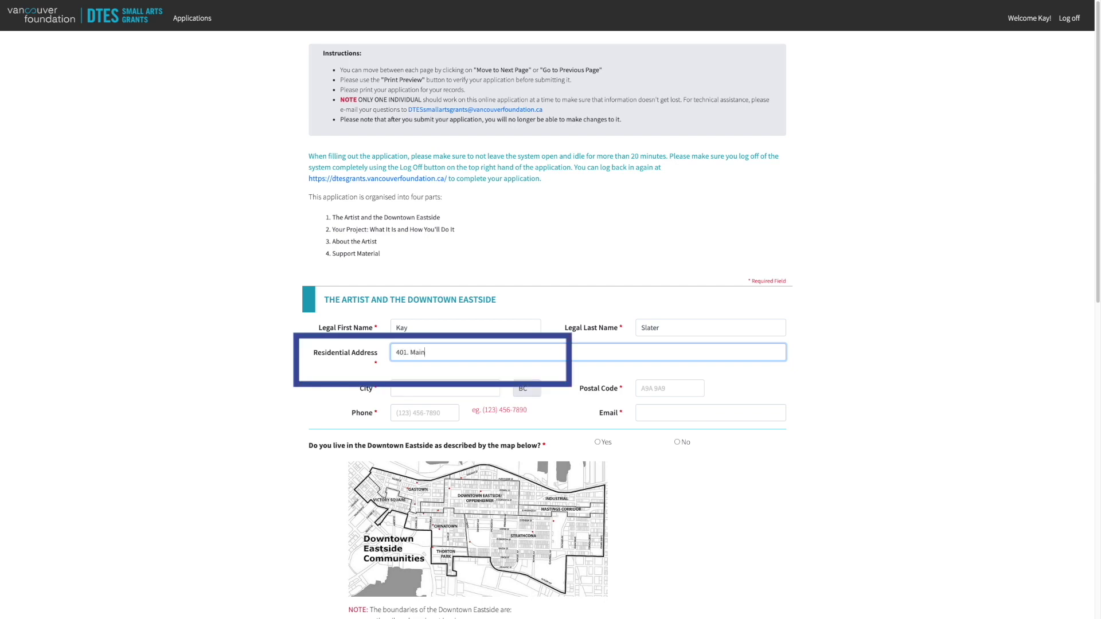
text( St.)
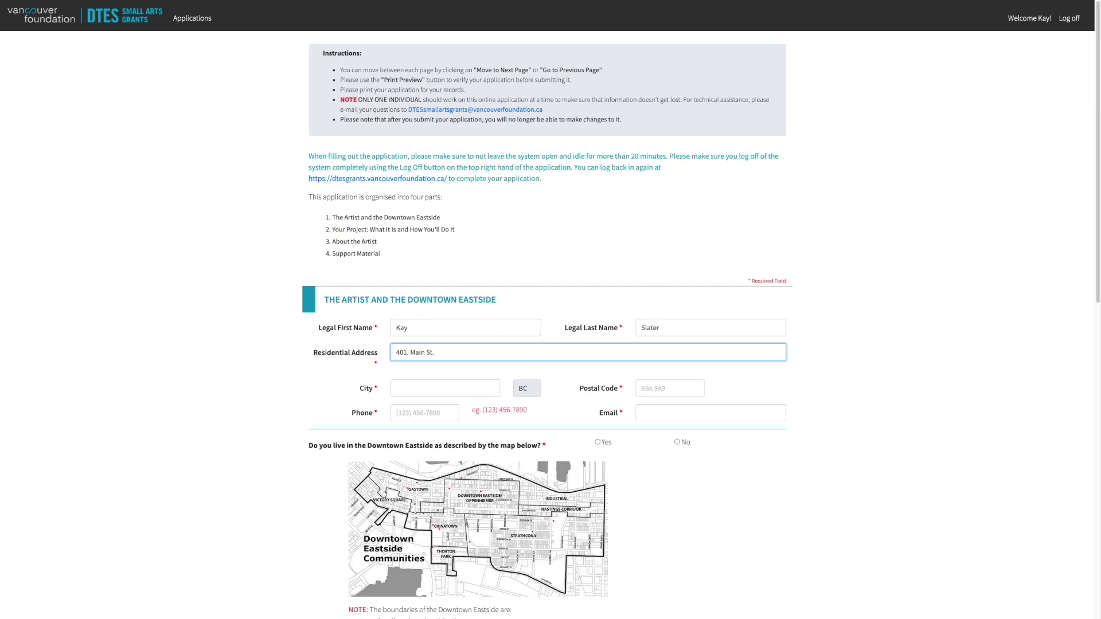
key(Tab)
text(Vancouver)
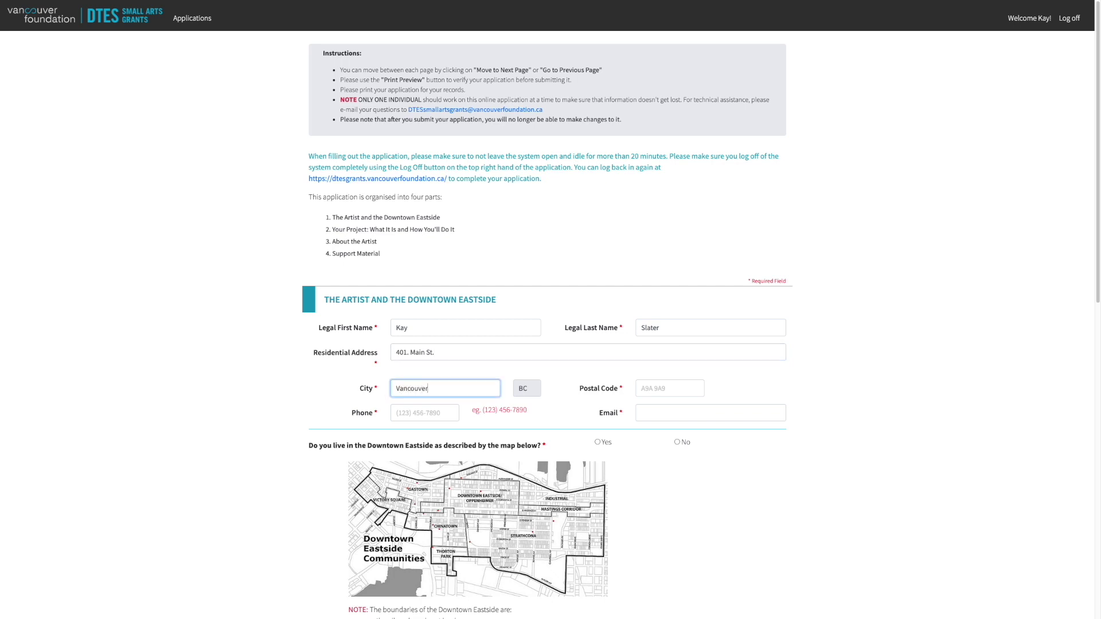
key(Tab)
key(Tab)
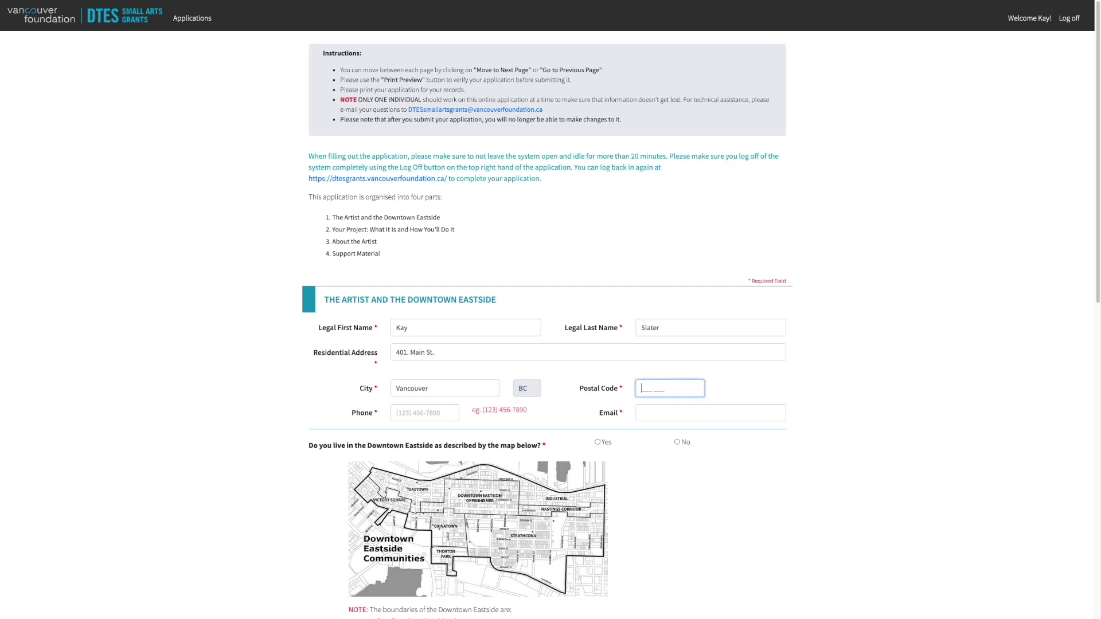
text(V6A 2T7)
key(Tab)
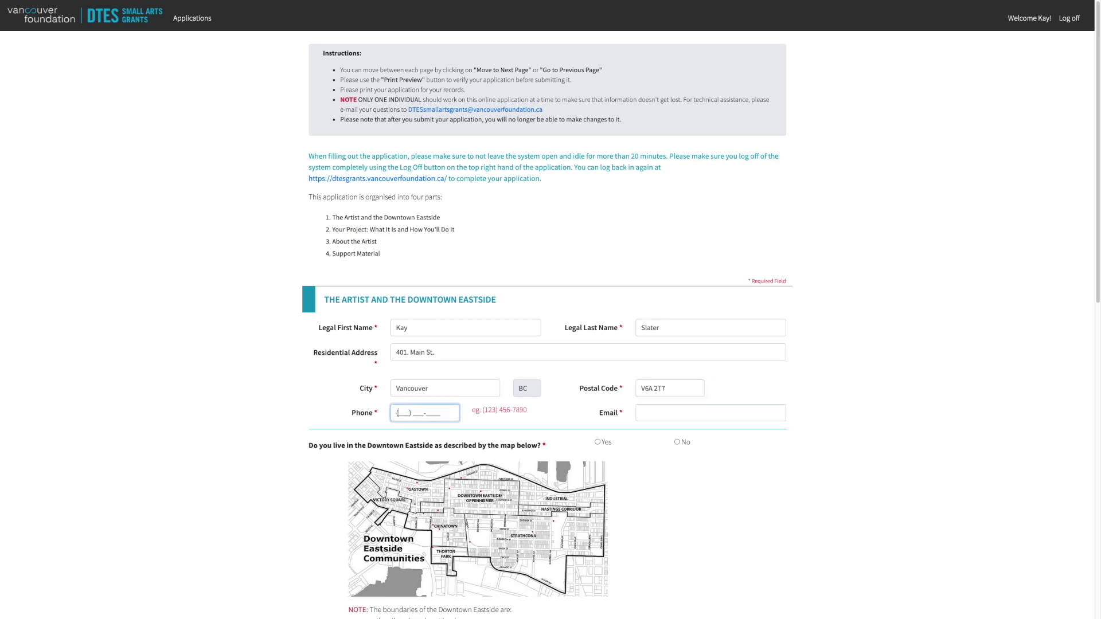
Enter the applicant's phone number and e-mail address in the contact fields
click(641, 413)
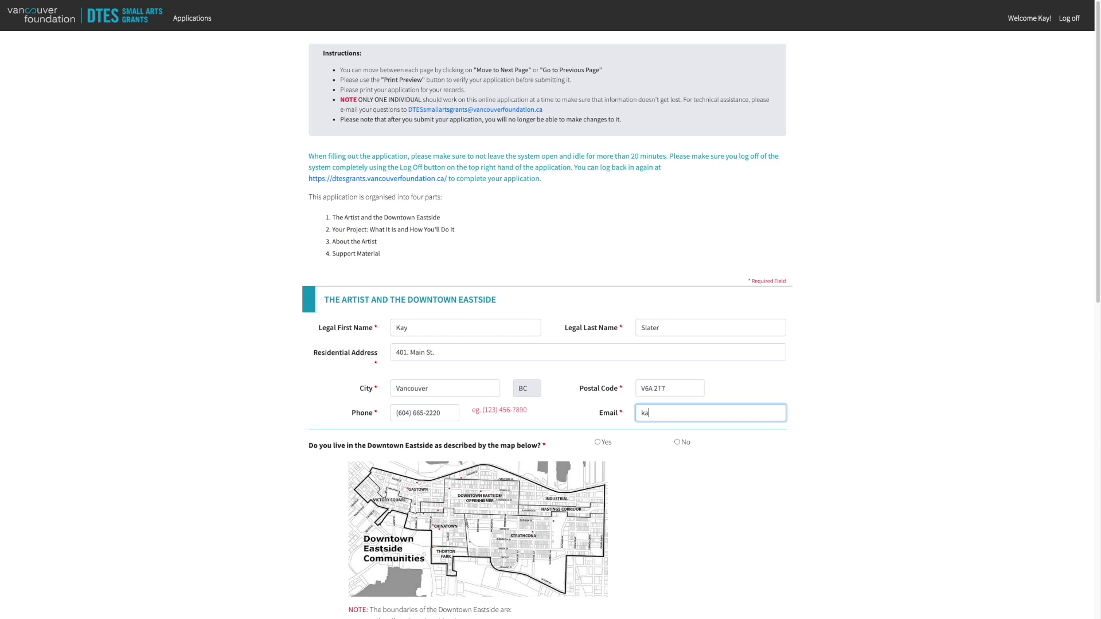
click(841, 400)
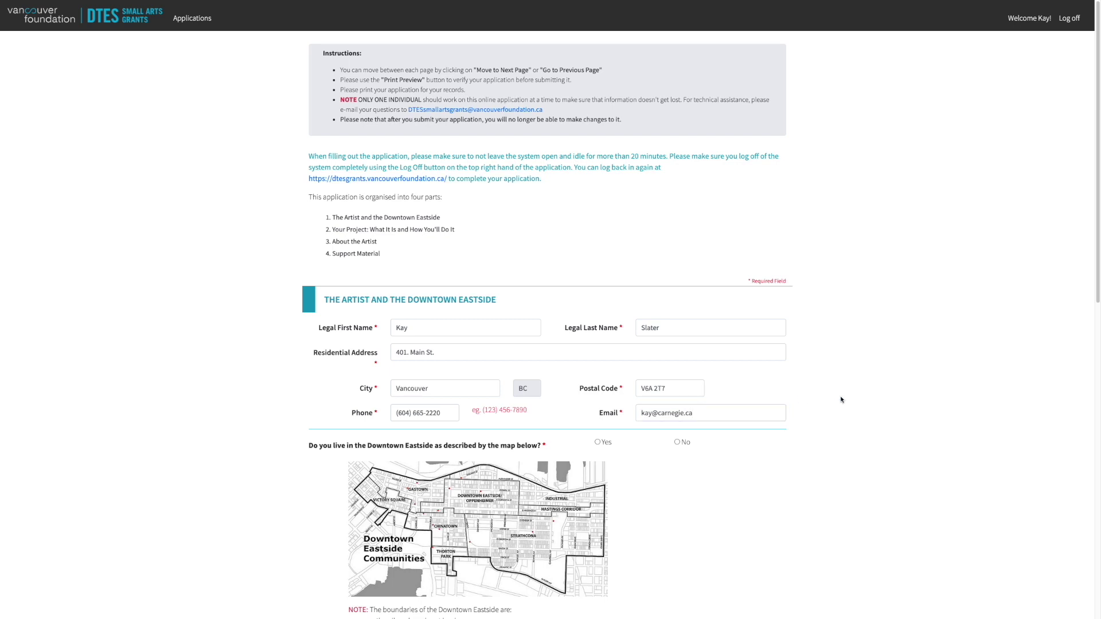
Highlight the DTES boundaries under the map: rail yards/port lands, Malkin Avenue, Richards Street, Clark Drive
scroll(841, 400, down, 4)
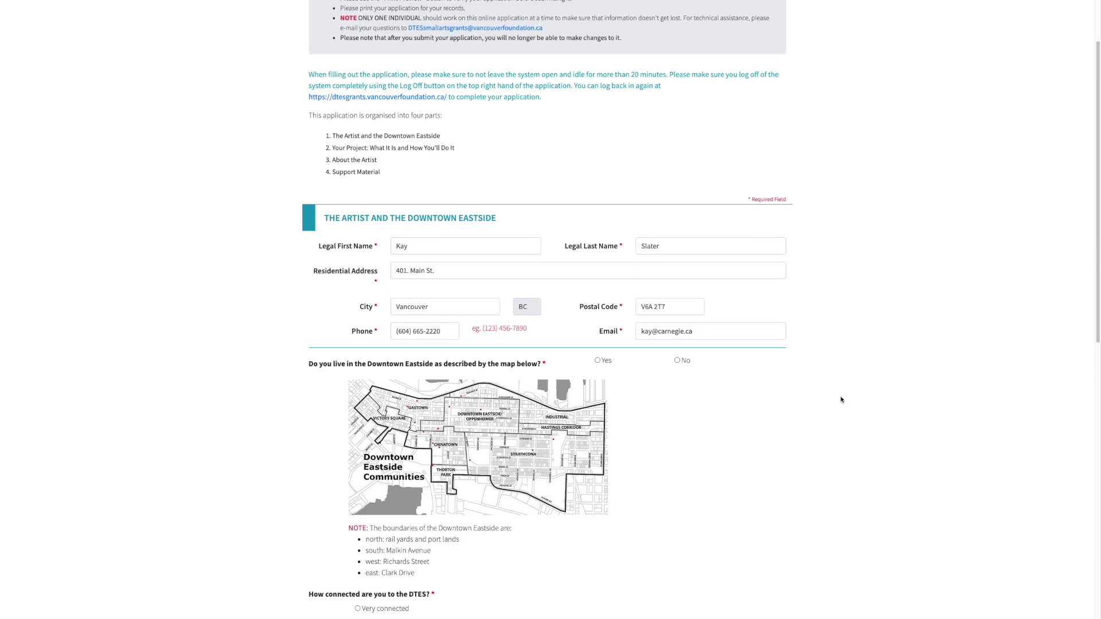
scroll(841, 399, down, 1)
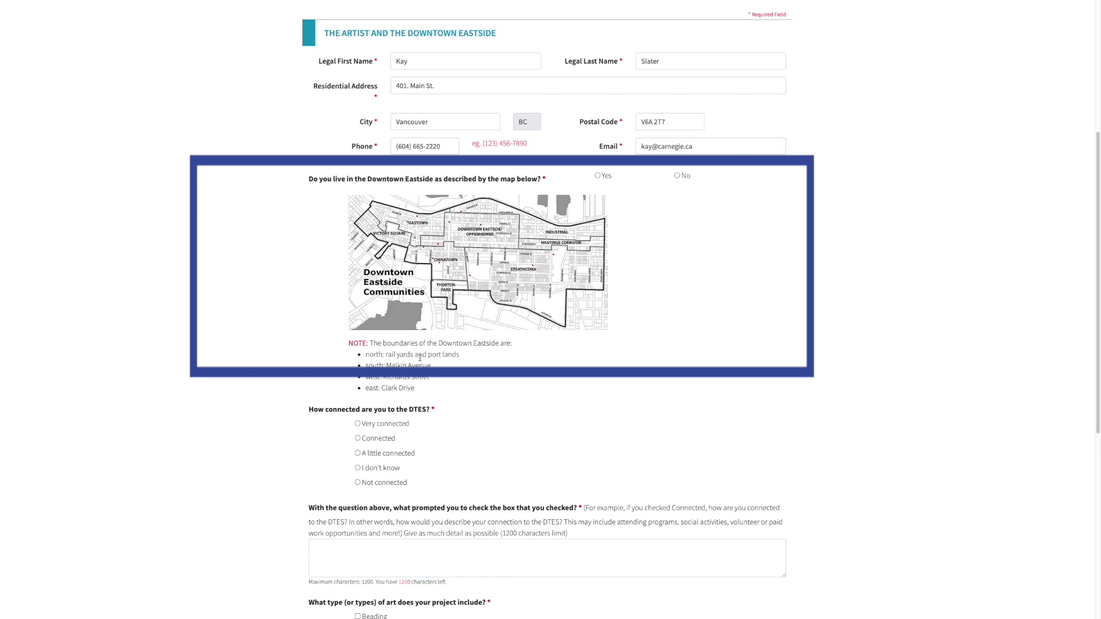
drag(364, 356, 470, 360)
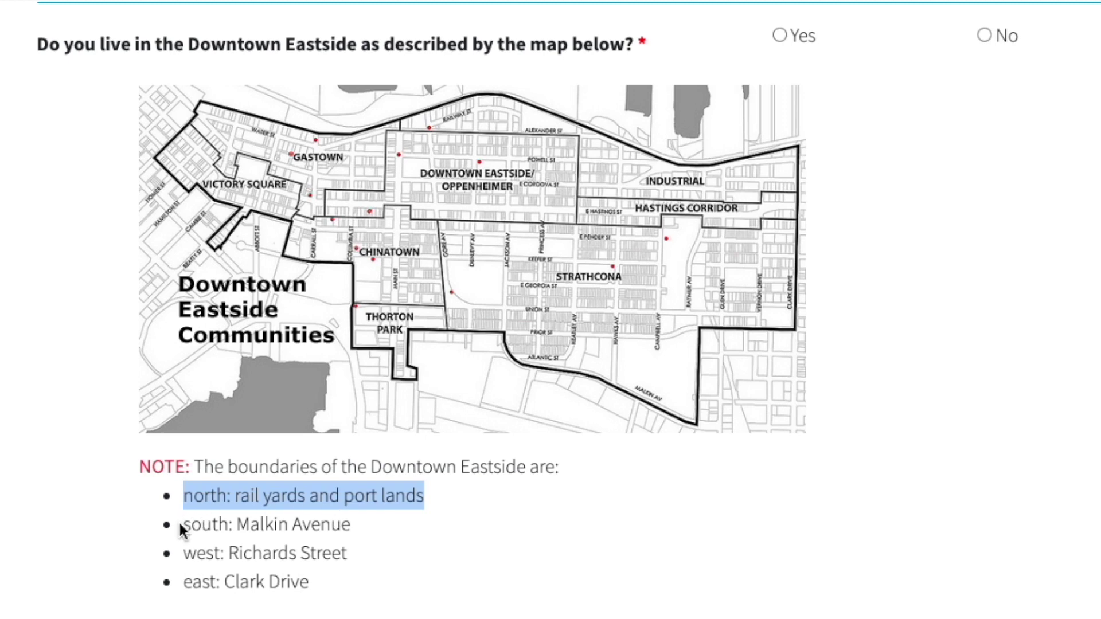
drag(180, 527, 363, 531)
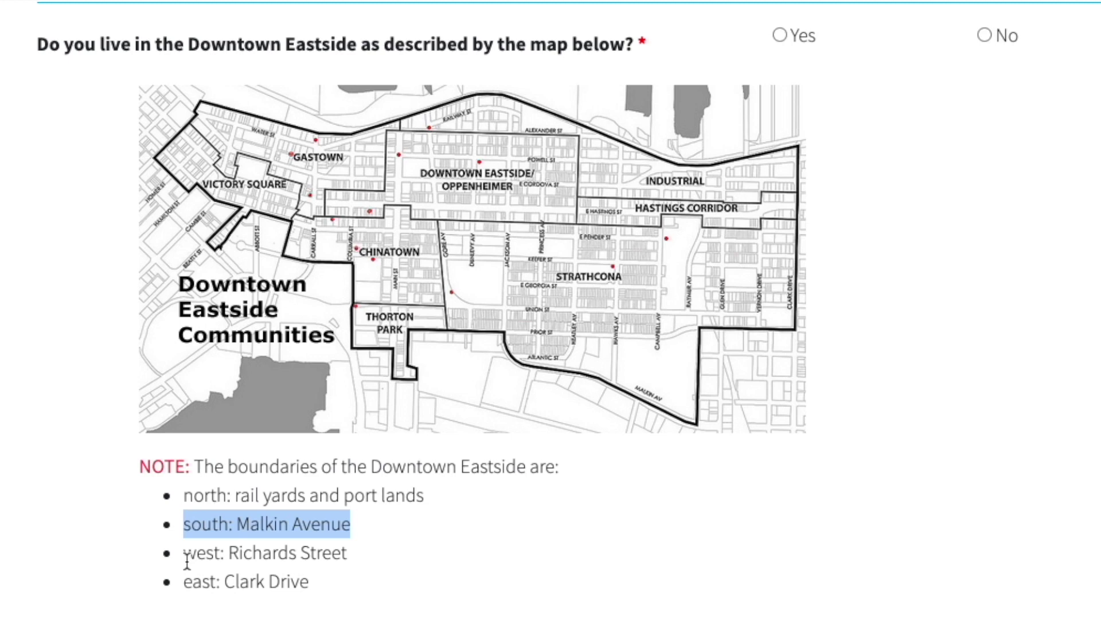
drag(182, 554, 370, 558)
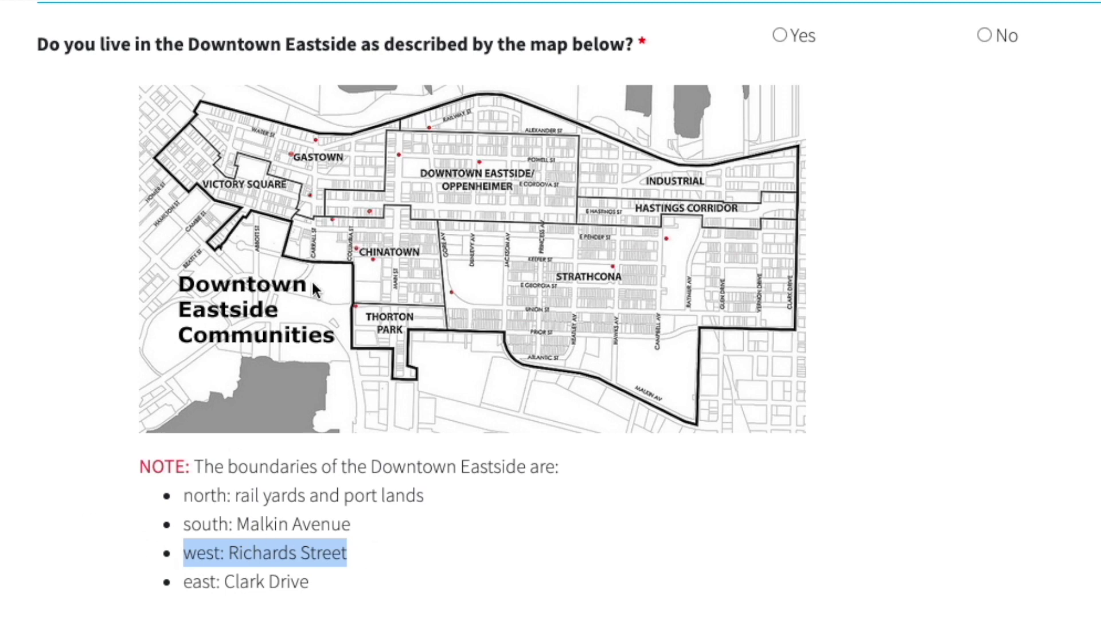
drag(183, 582, 292, 583)
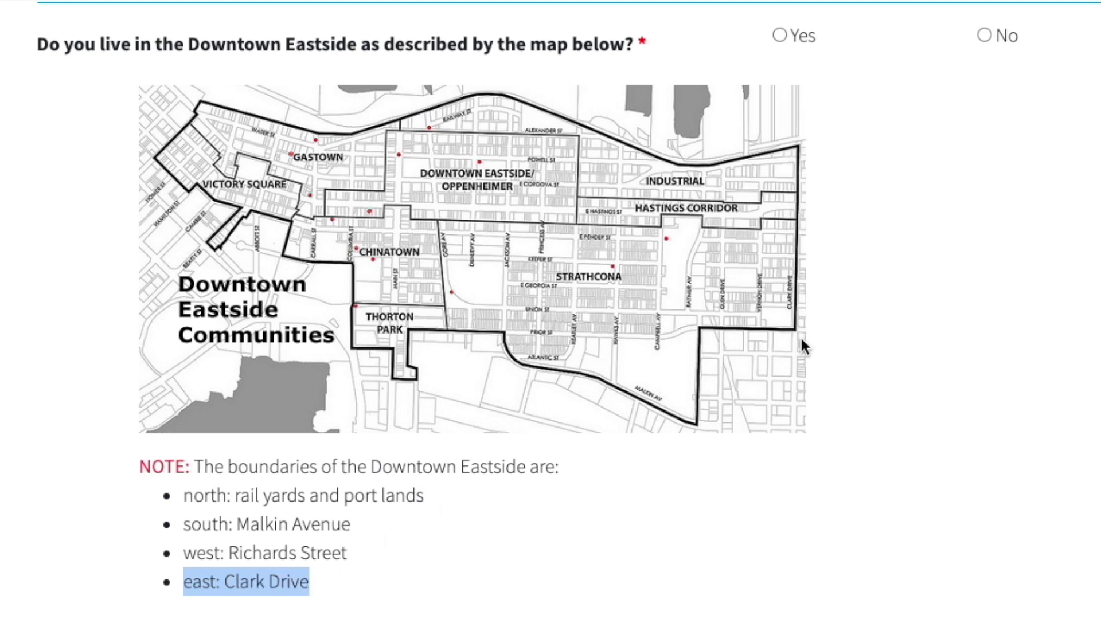
click(448, 551)
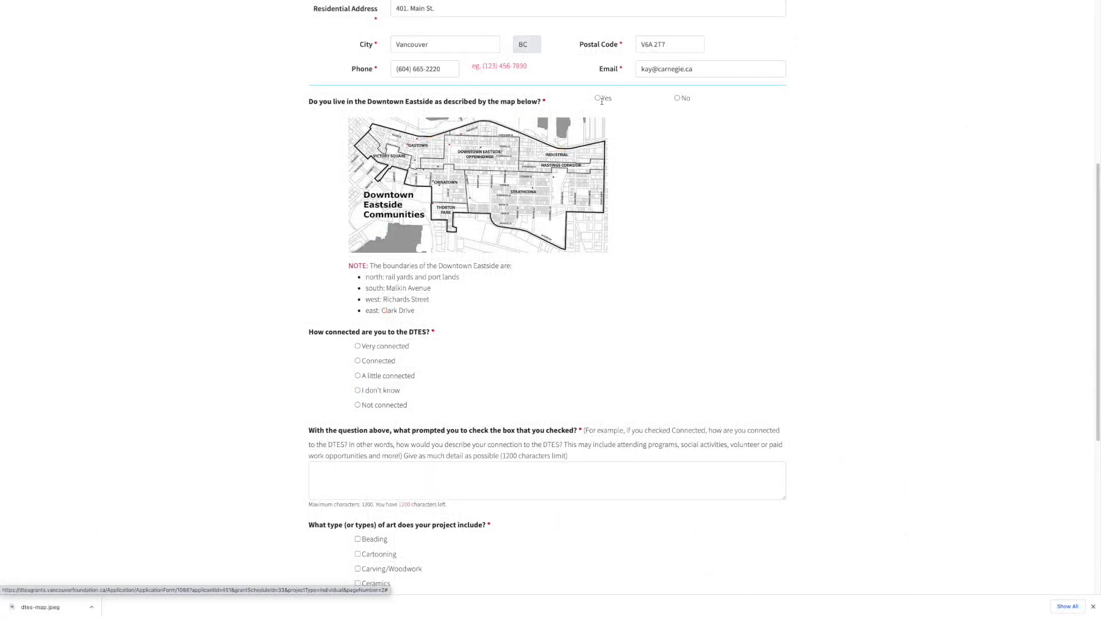
Answer No to living in the Downtown Eastside and choose Connected for the connection level
click(599, 100)
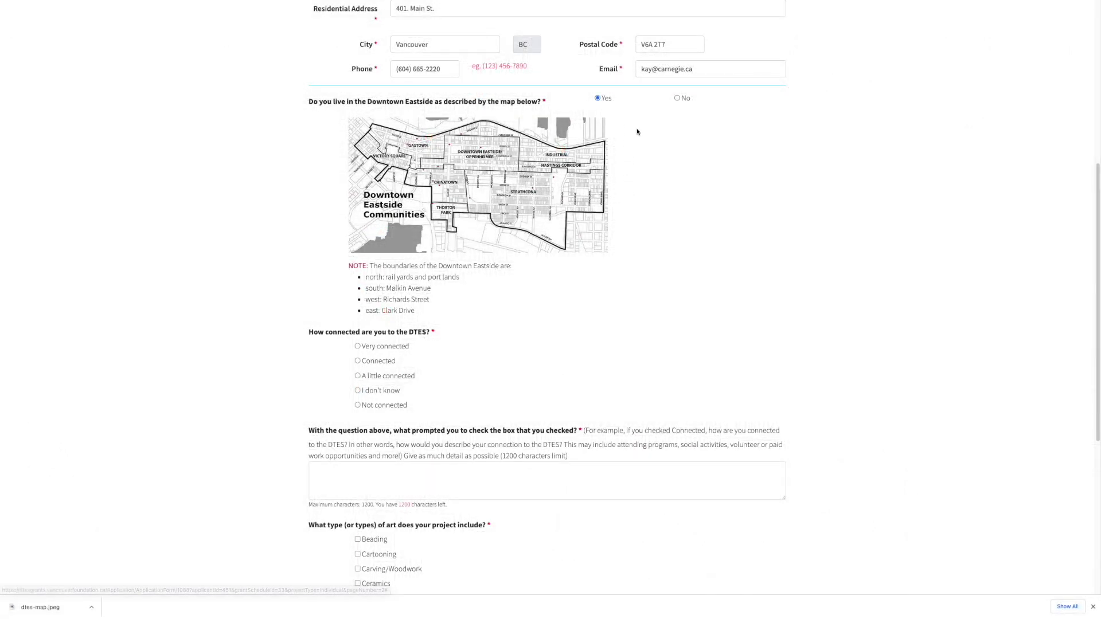
click(678, 99)
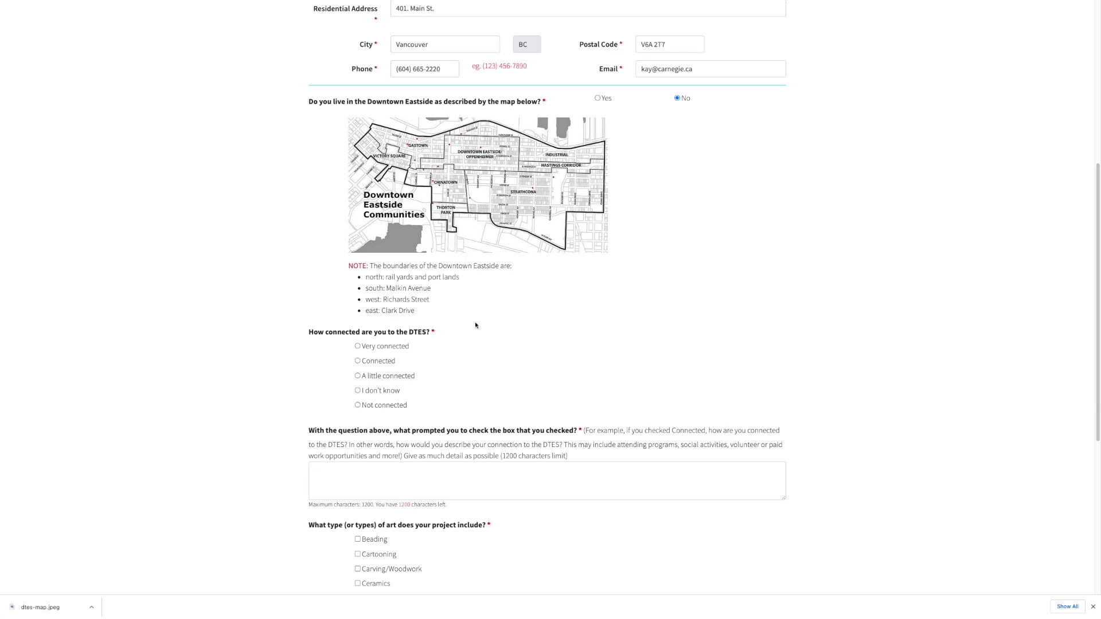
scroll(488, 332, down, 3)
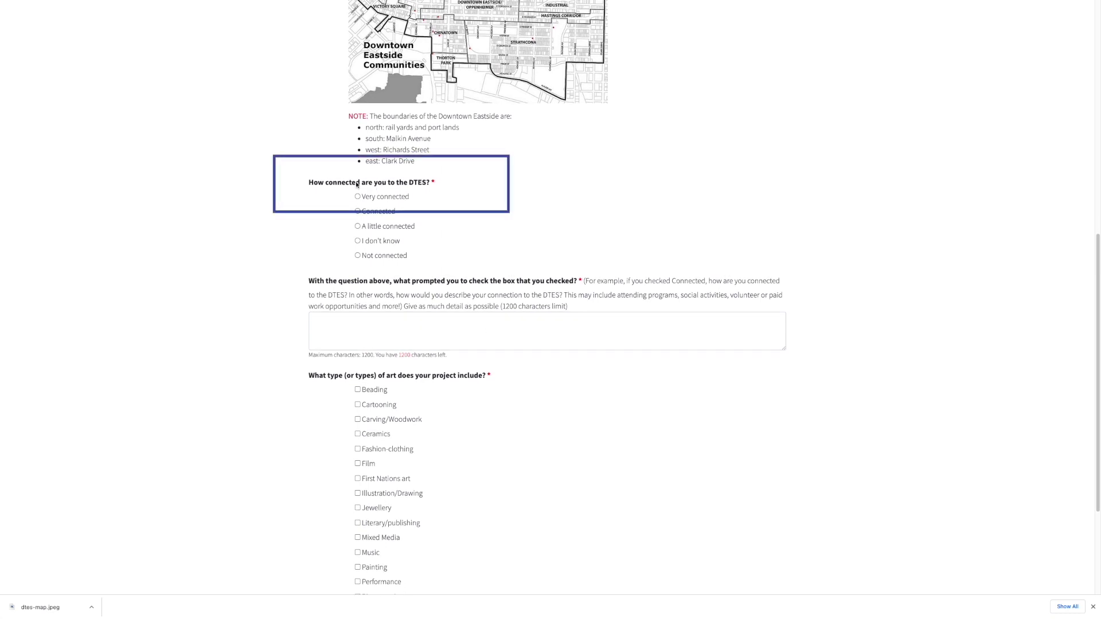
drag(308, 182, 513, 193)
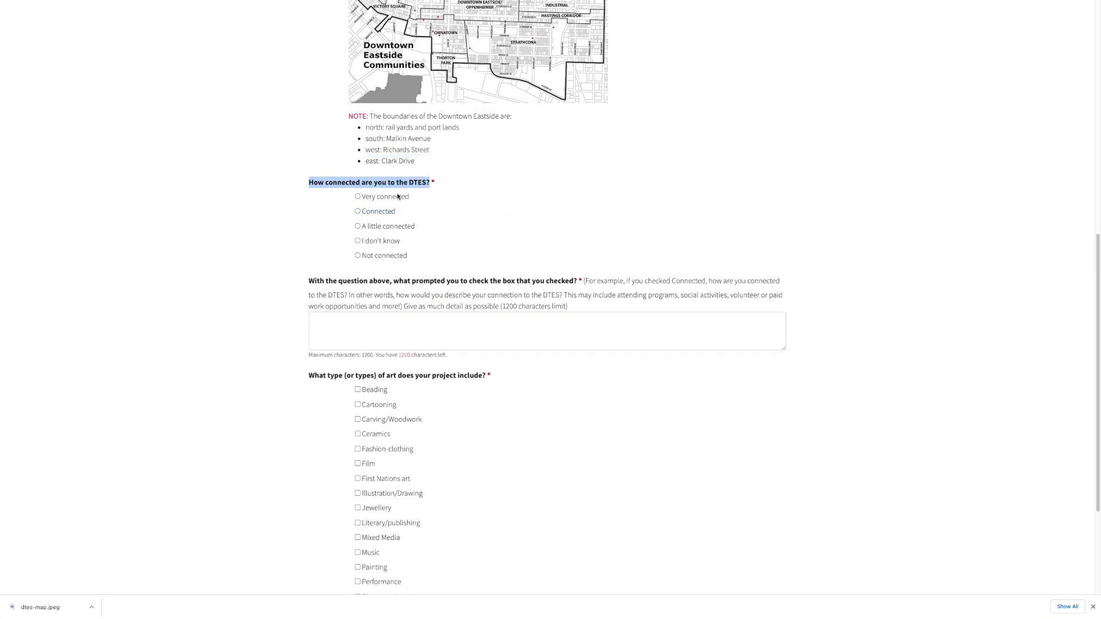
click(358, 211)
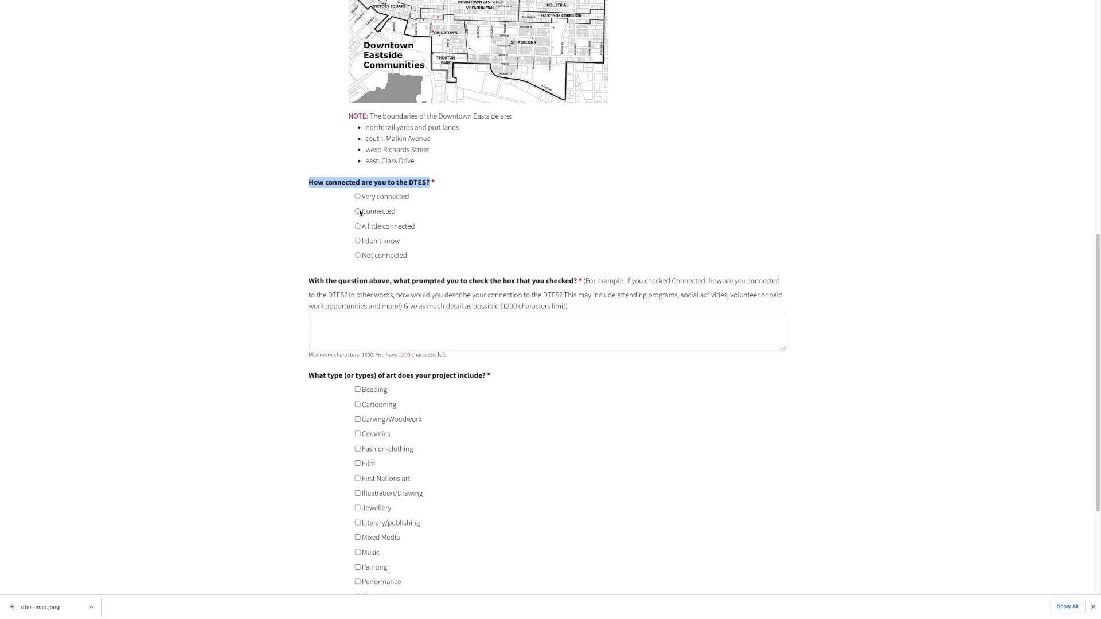
click(468, 219)
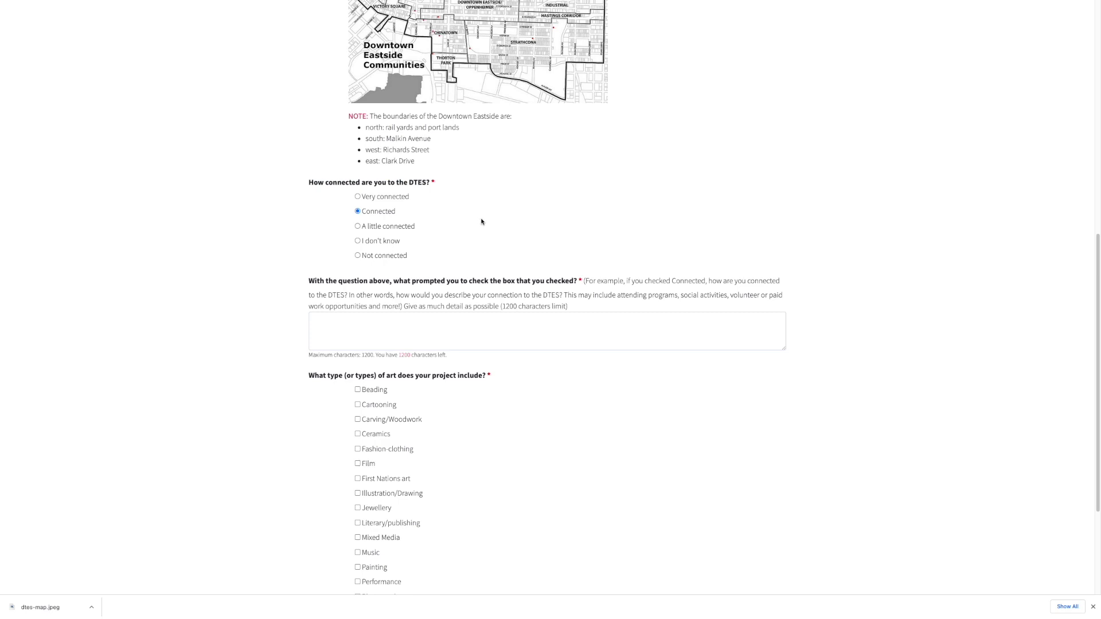
click(447, 330)
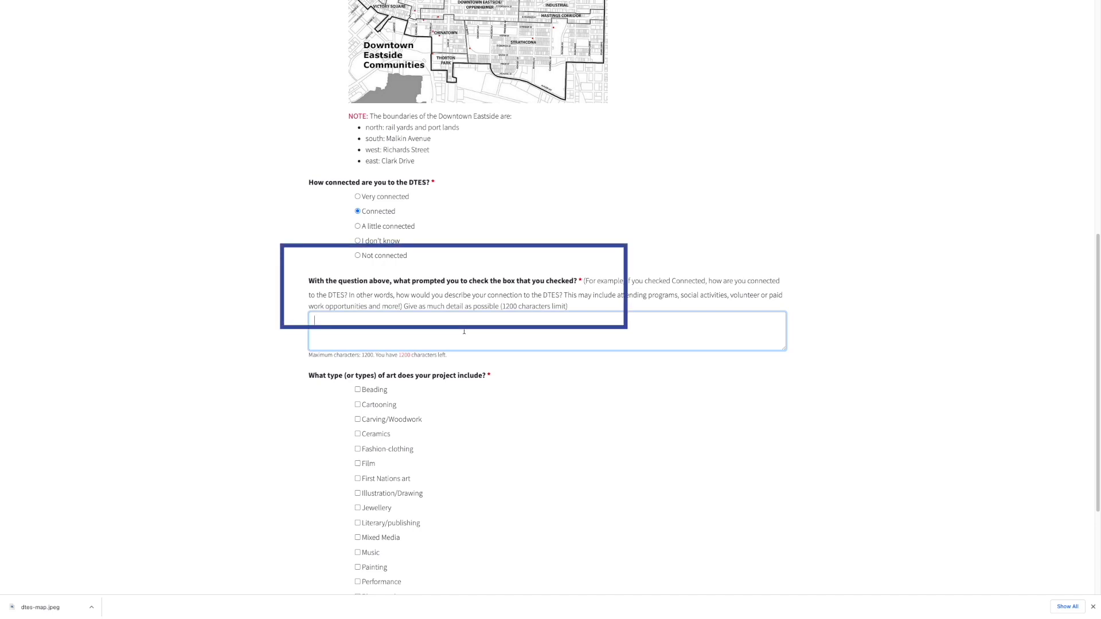
Rewrite the connection answer several times until it reads 'I make art in the downtown eastside.'
text(I volunteer in the DTES)
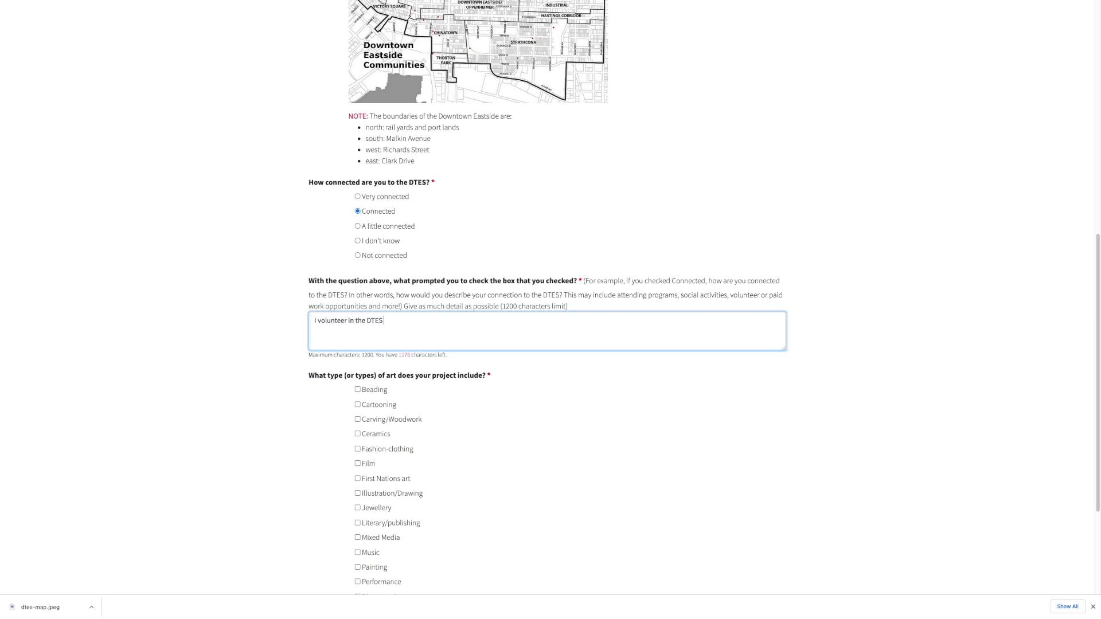
text(.)
key(ctrl+a)
text(I live in the DTES)
key(ctrl+a)
key(BackSpace)
text(I attend weekly classes at a downtown eastside gallery.)
key(ctrl+a)
key(BackSpace)
text(I make art in the downtown eastside.)
Tick every art-type checkbox from Beading through Sculpture
scroll(809, 412, down, 3)
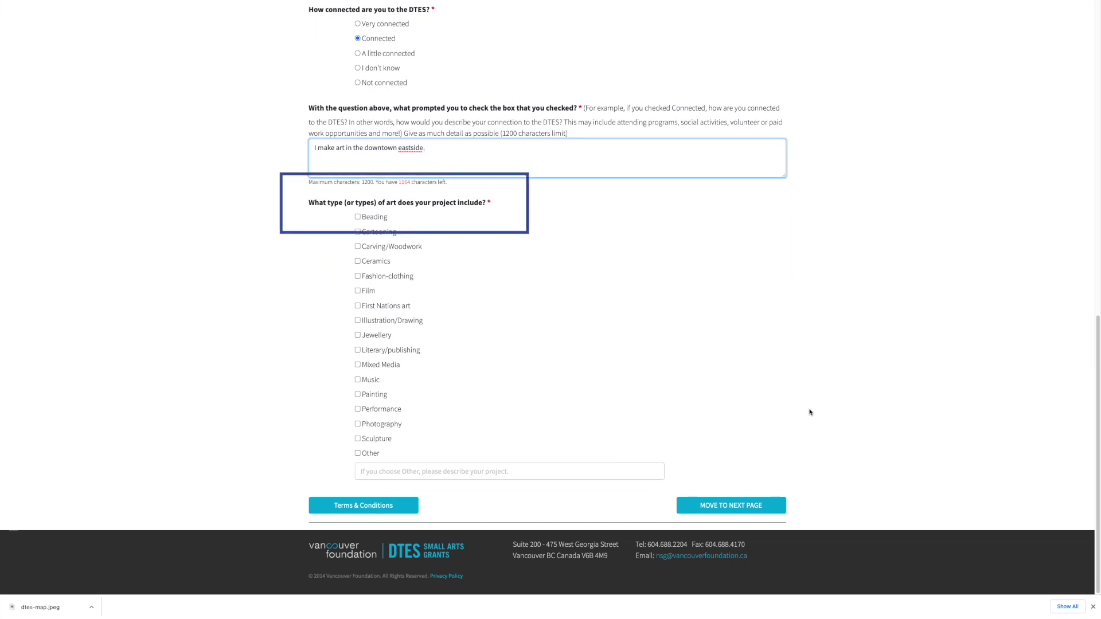
click(358, 218)
click(357, 233)
click(357, 246)
click(357, 262)
click(357, 276)
click(358, 292)
click(358, 306)
click(358, 321)
click(358, 335)
click(358, 350)
click(358, 365)
click(358, 380)
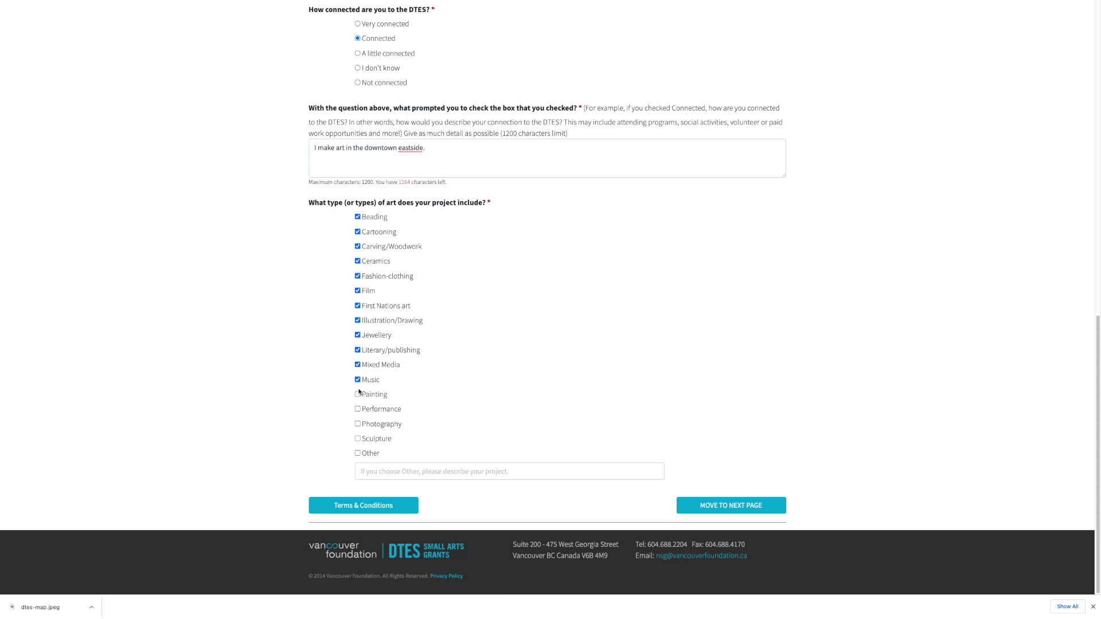
click(358, 394)
click(357, 410)
click(357, 425)
click(358, 439)
Untick Beading, Carving/Woodwork, Ceramics, Fashion-clothing, Jewellery, Music, Performance and Sculpture, keeping Other
click(357, 217)
click(358, 246)
click(357, 261)
click(357, 277)
click(357, 336)
click(358, 365)
click(357, 364)
click(357, 380)
click(357, 409)
click(358, 438)
click(357, 453)
click(358, 454)
Enter 'Interpretive Dance' under Other, then delete it, tick Performance and untick Other
click(379, 471)
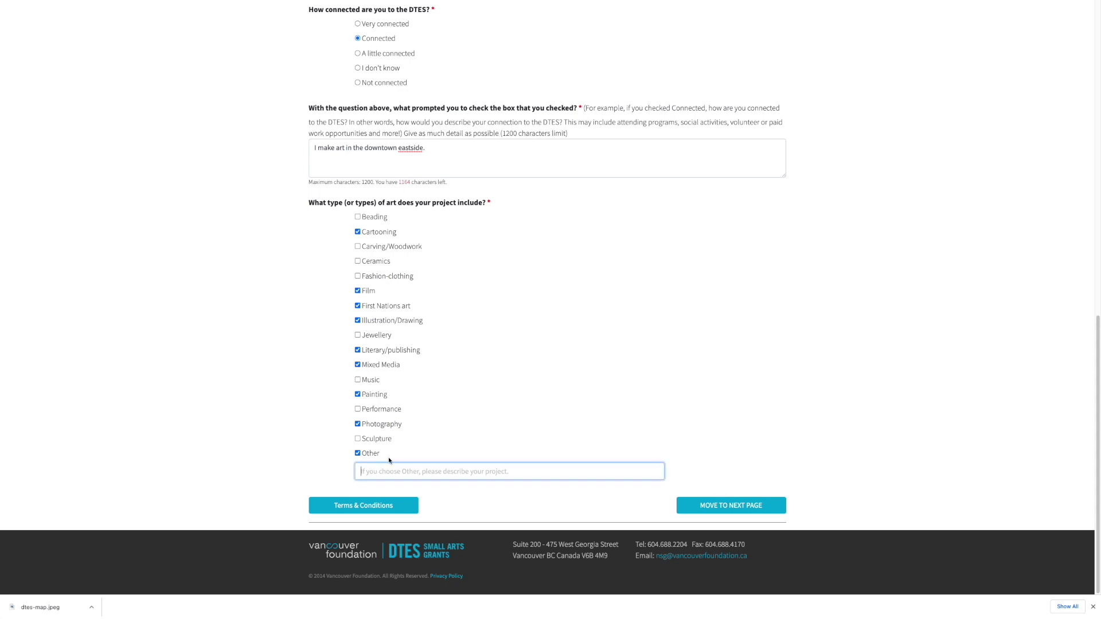
text(Interpretive Dance)
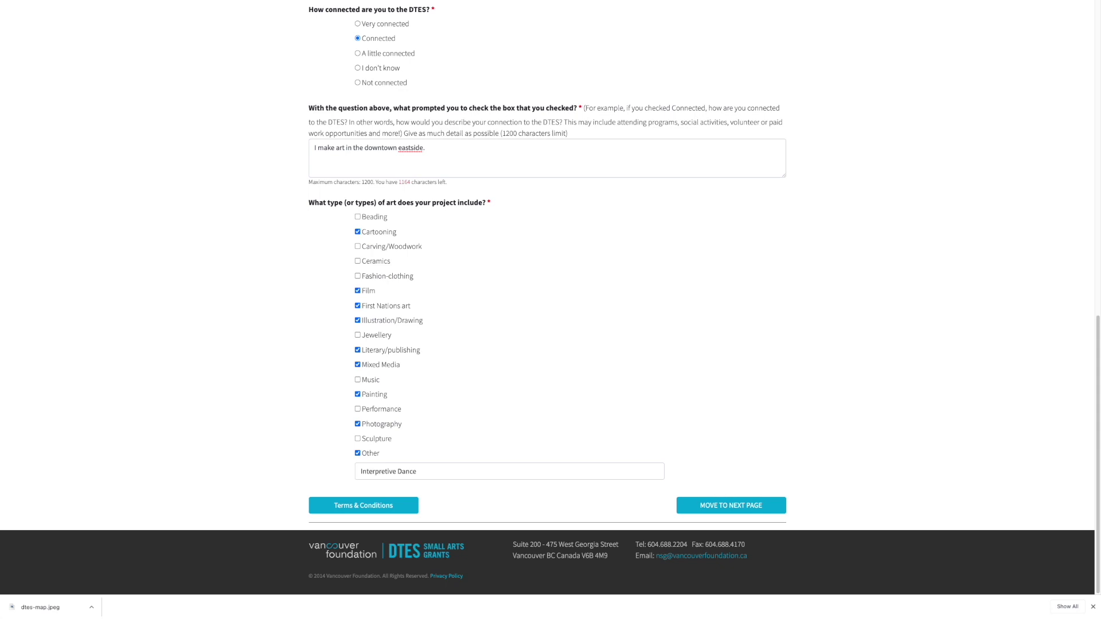
click(750, 400)
drag(410, 409, 363, 411)
click(408, 432)
drag(417, 471, 346, 476)
key(BackSpace)
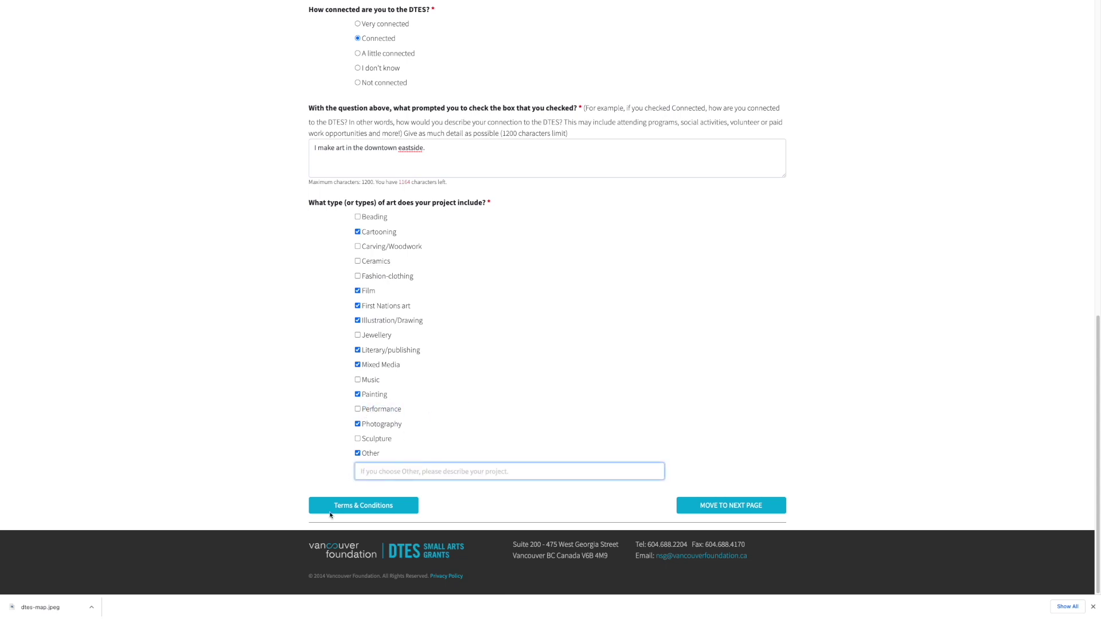
click(360, 410)
click(358, 454)
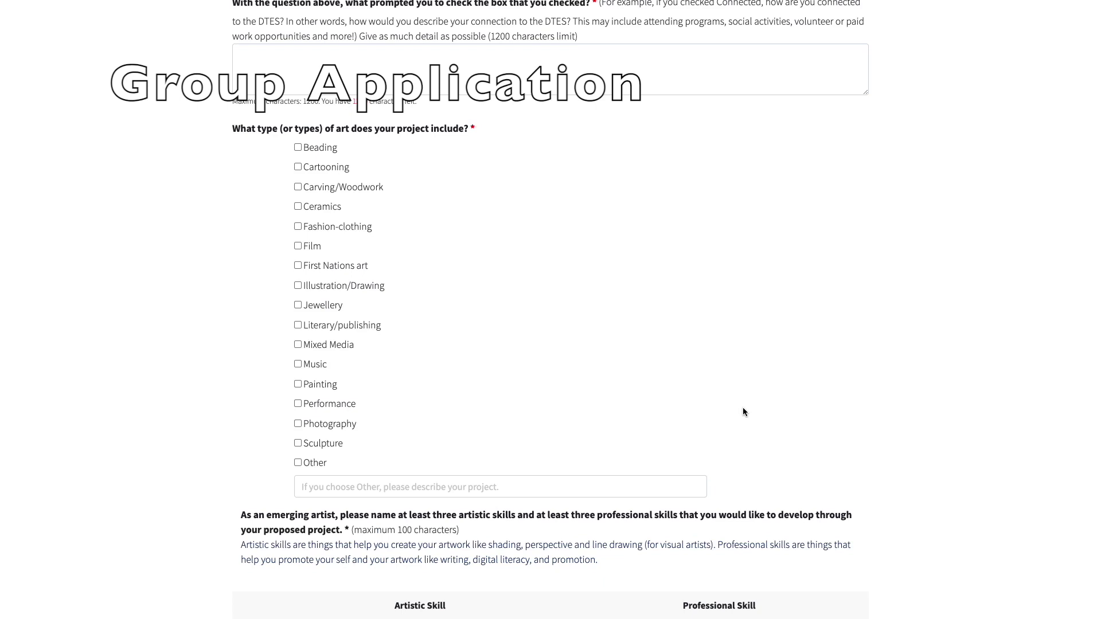
scroll(745, 405, down, 3)
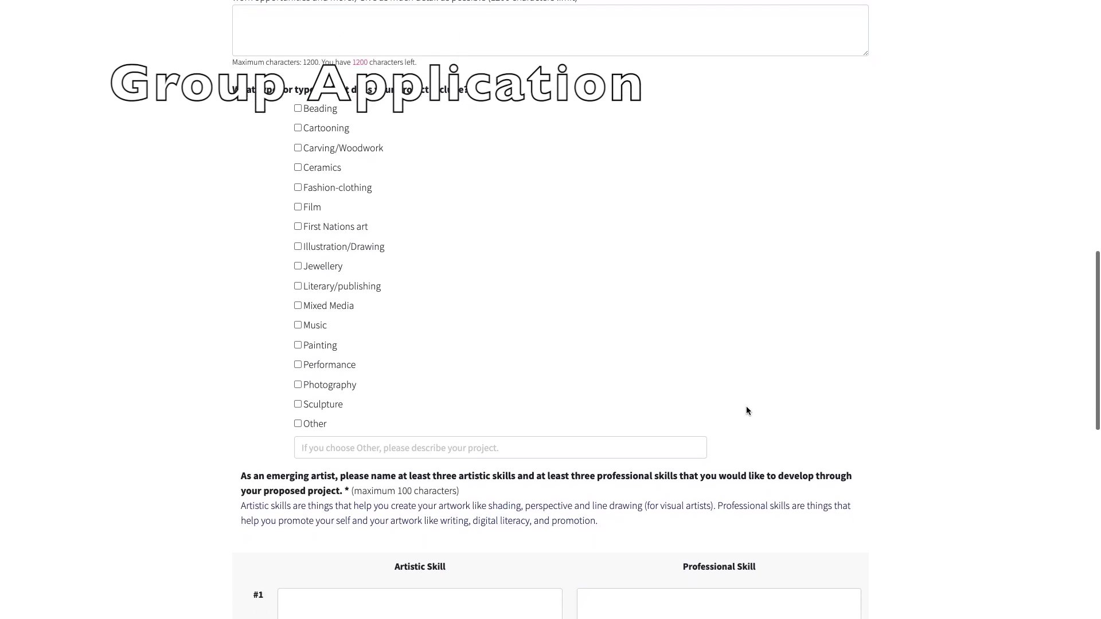
scroll(746, 408, down, 3)
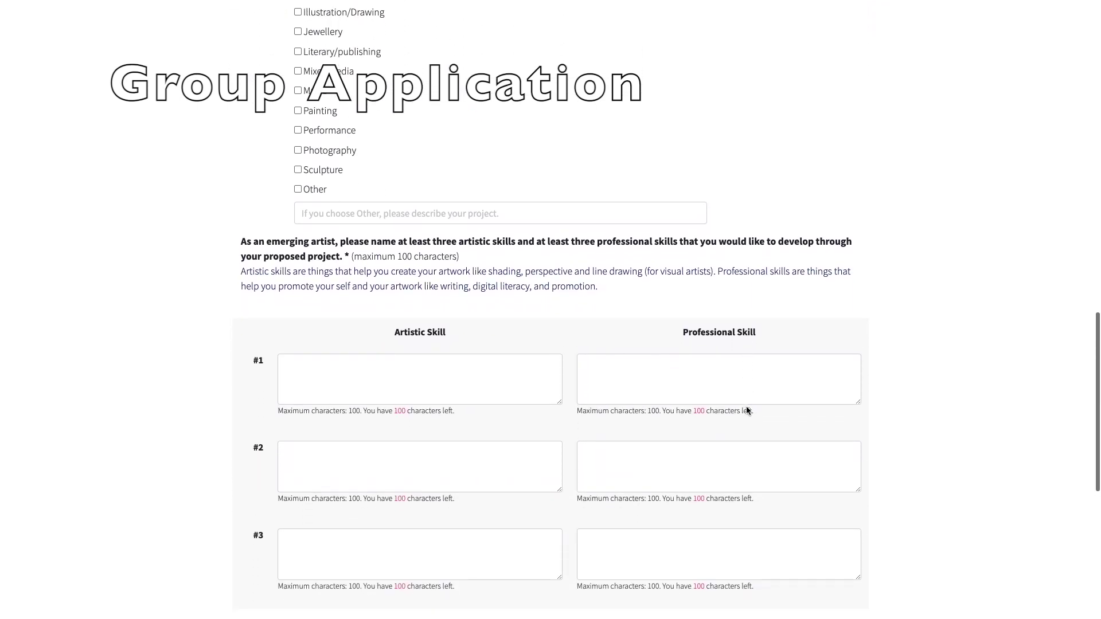
scroll(747, 410, down, 3)
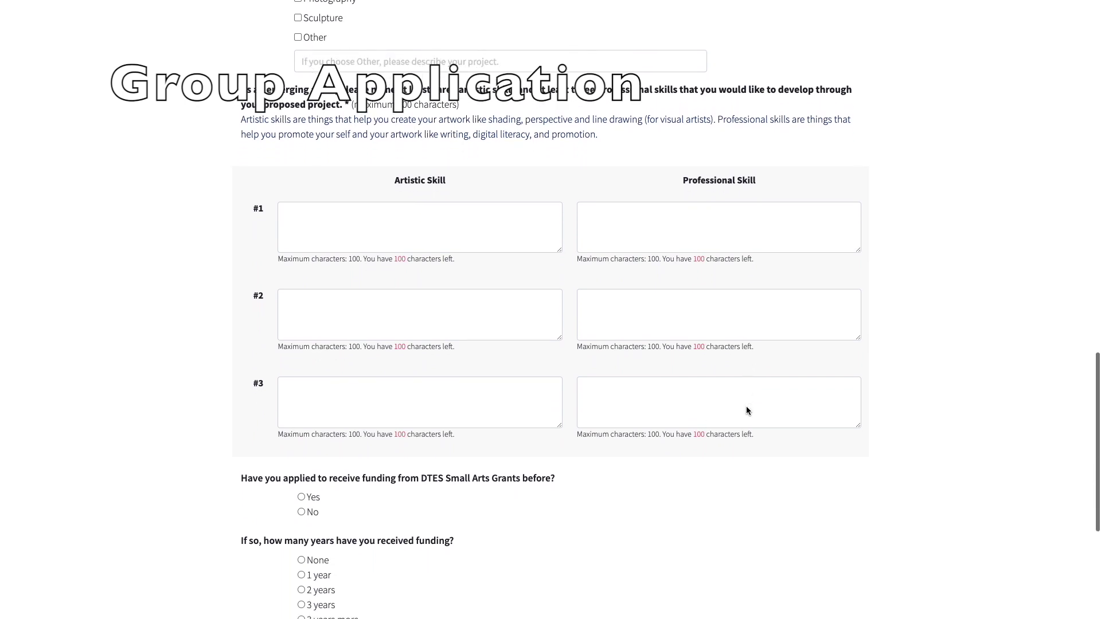
scroll(747, 408, down, 1)
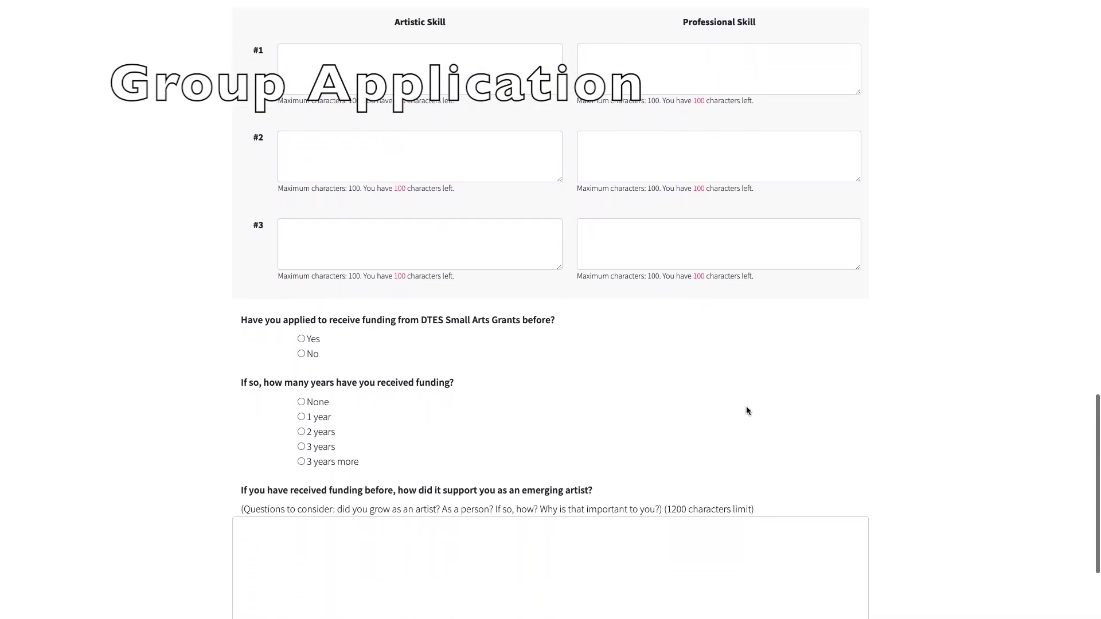
scroll(747, 409, up, 4)
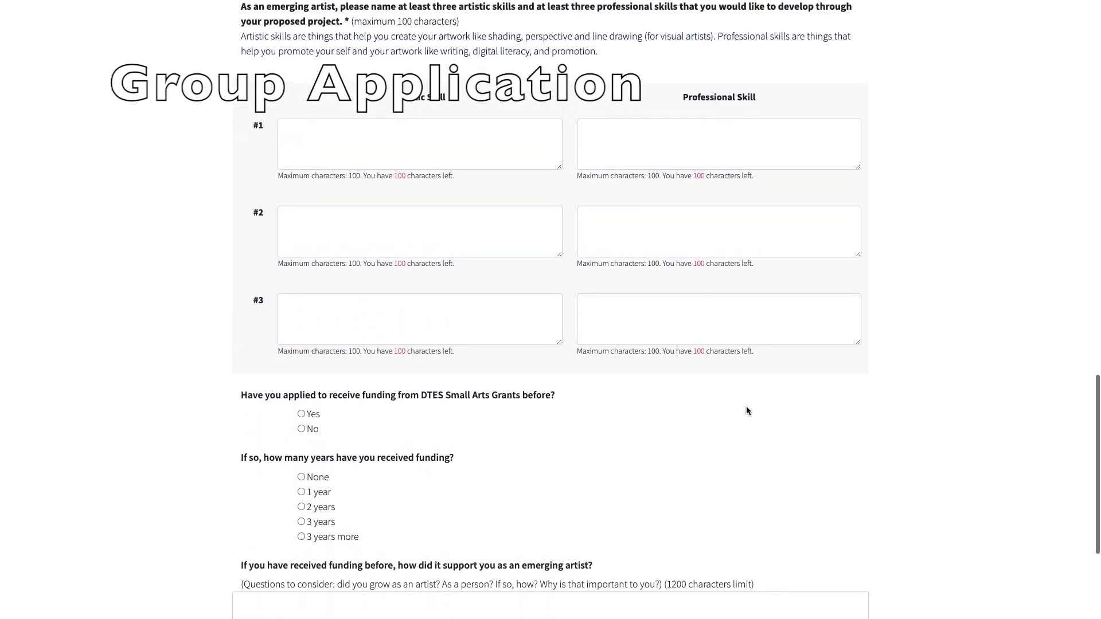
scroll(747, 410, up, 5)
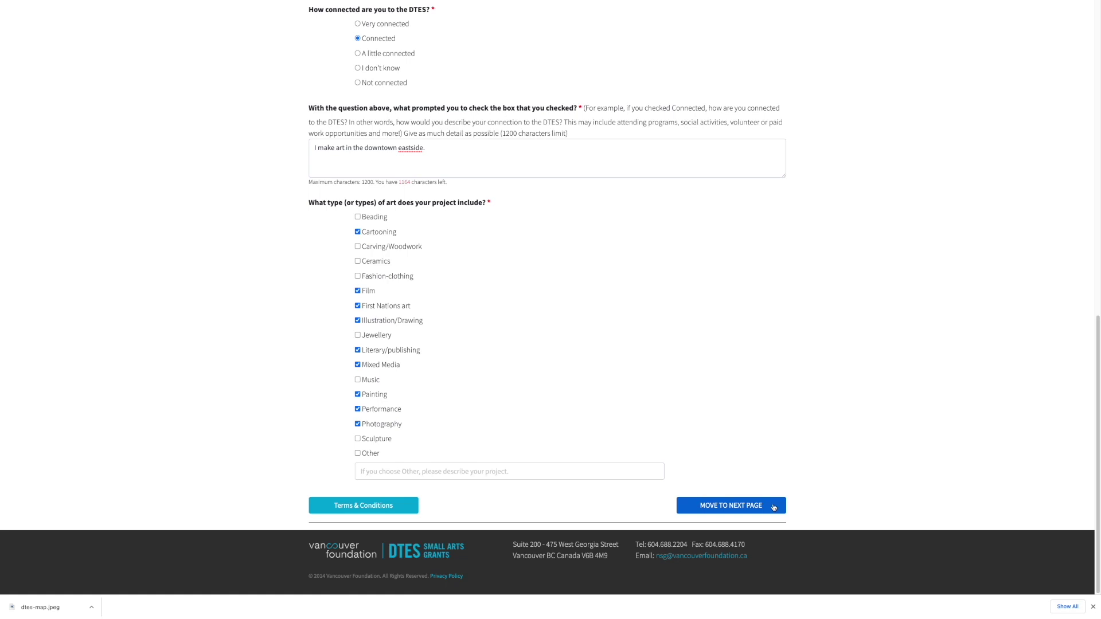
Go to the next page and highlight the request for three artistic and professional skills
click(773, 507)
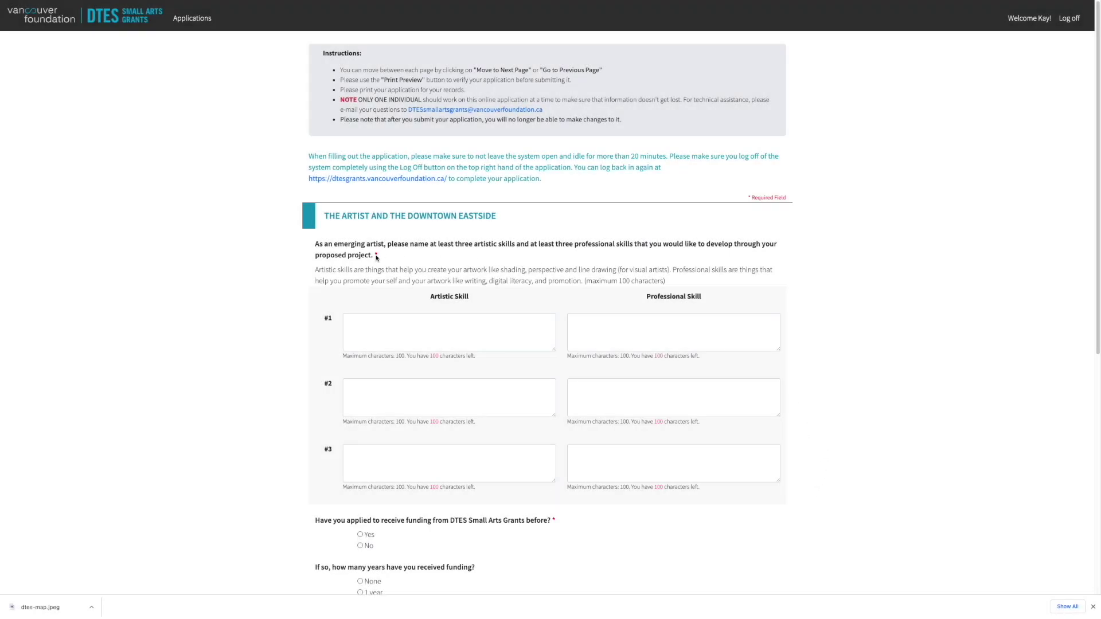
drag(388, 248, 633, 246)
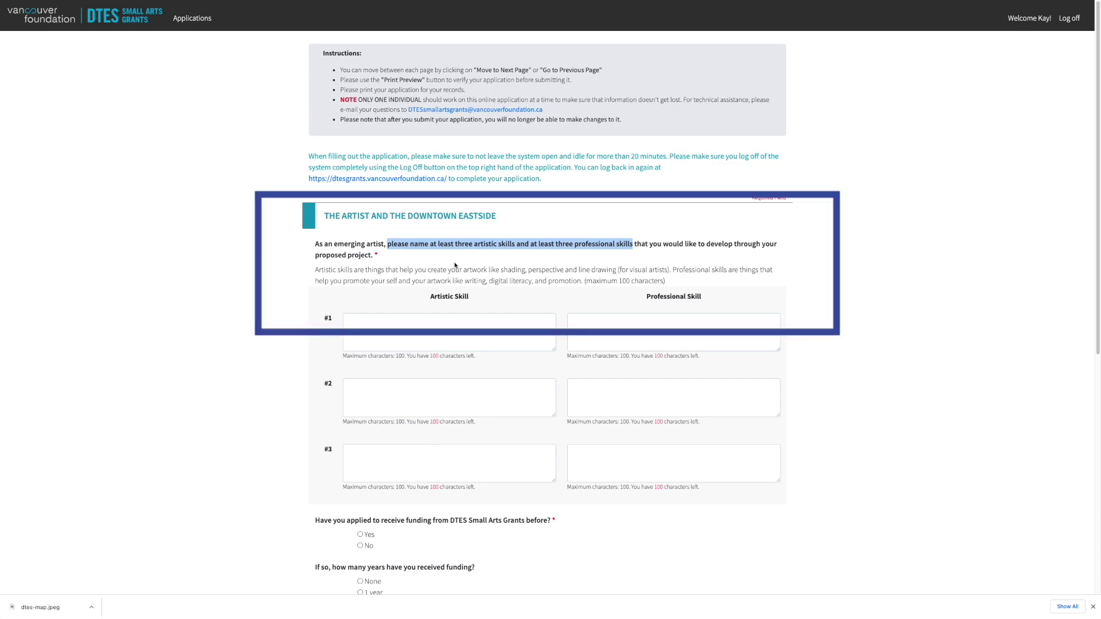
Enter artistic skills 'Better at drawing people.', storyboarding my comic book, and 'Practice dialogue bubble'
click(400, 323)
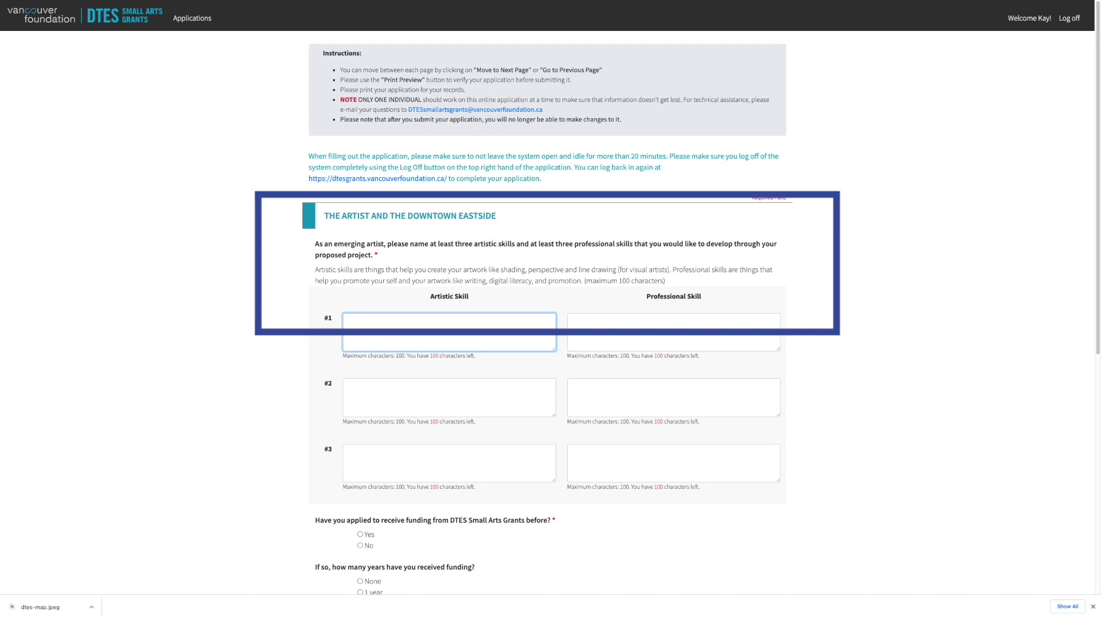
text(Better at d)
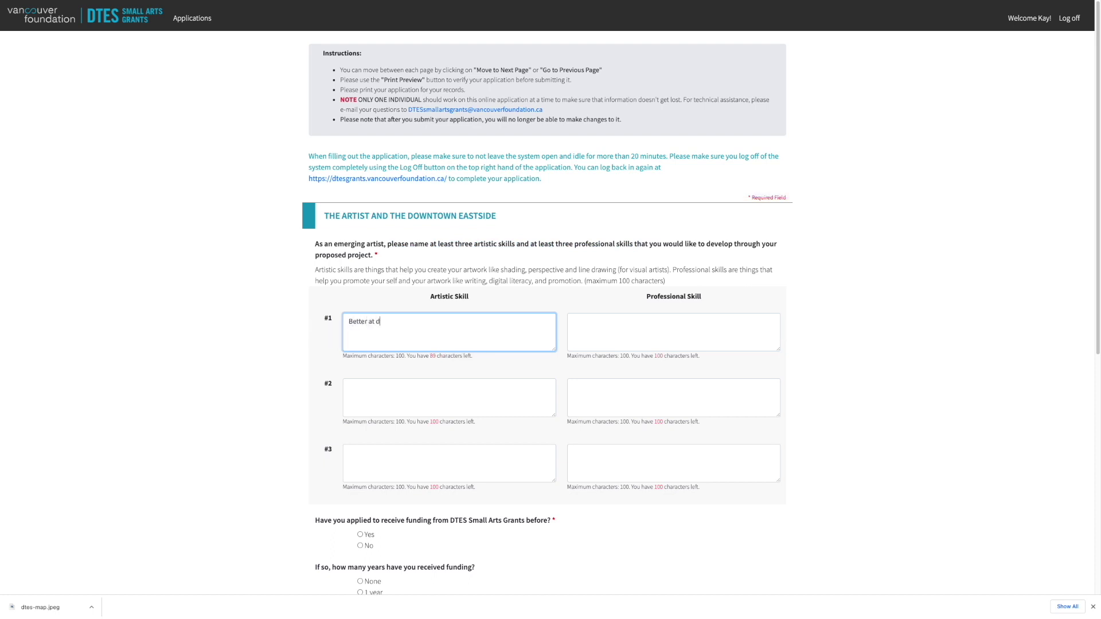
text(rawing people.)
click(449, 397)
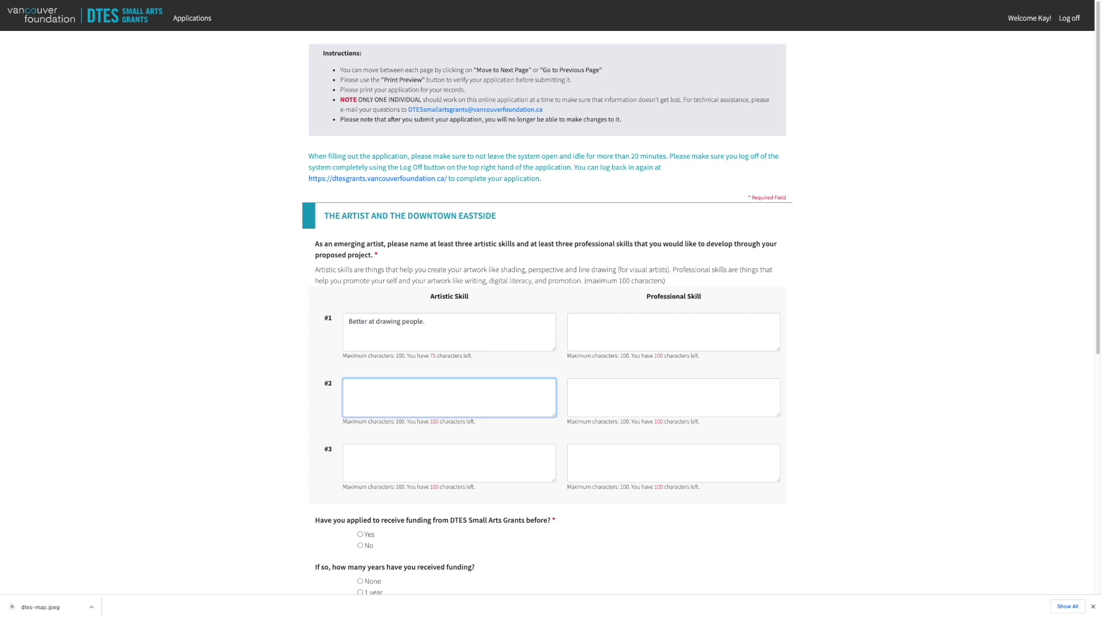
text(Lear)
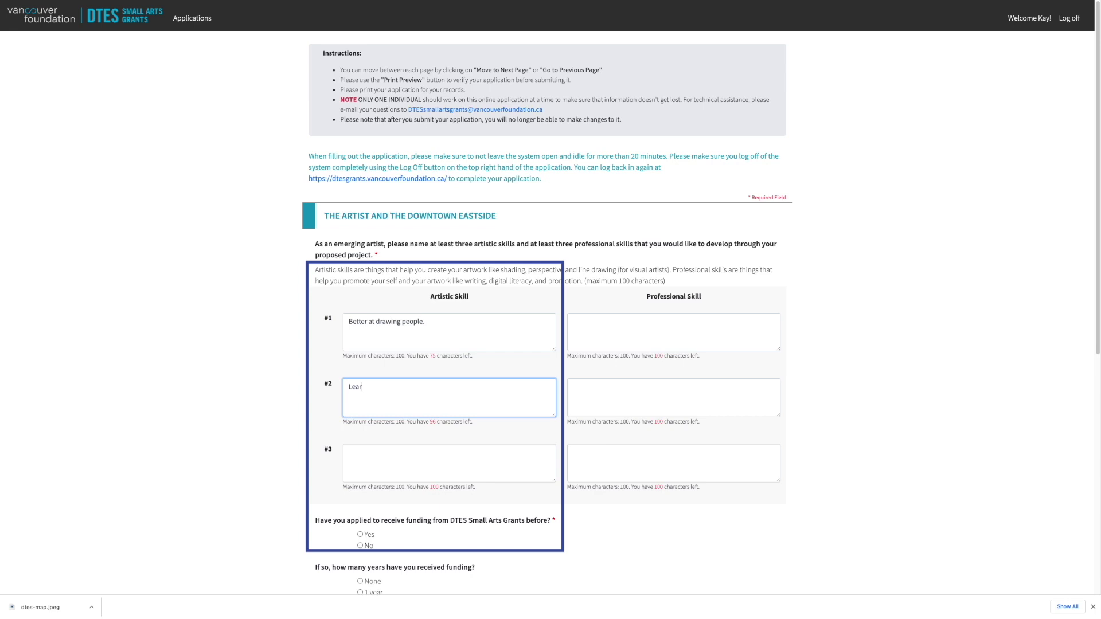
text(n how to use storyboards to plan my comic)
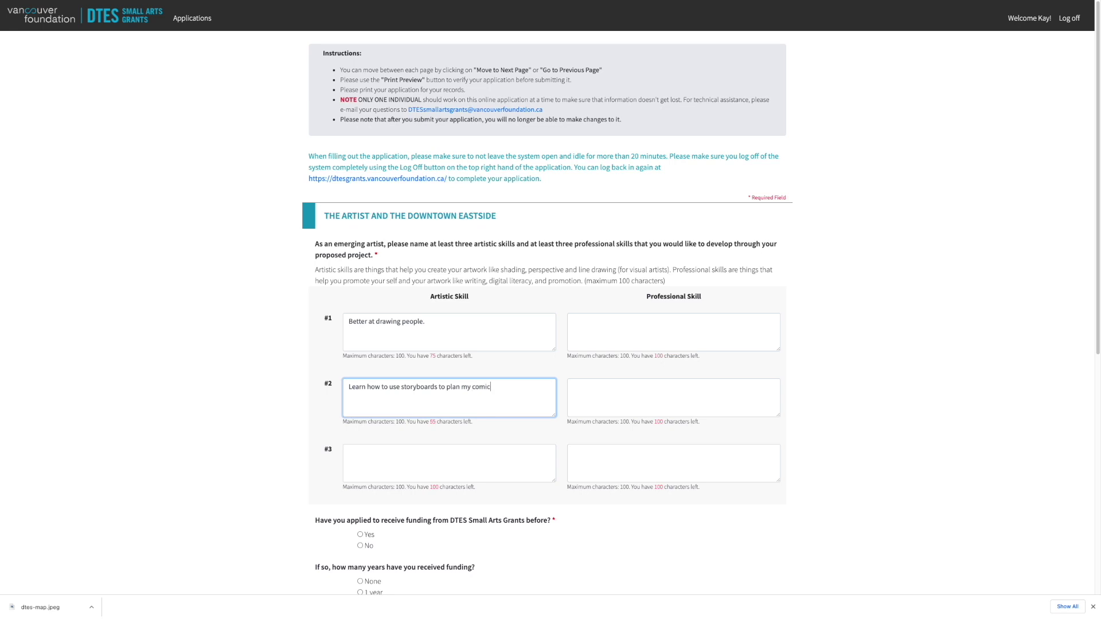
text( book.)
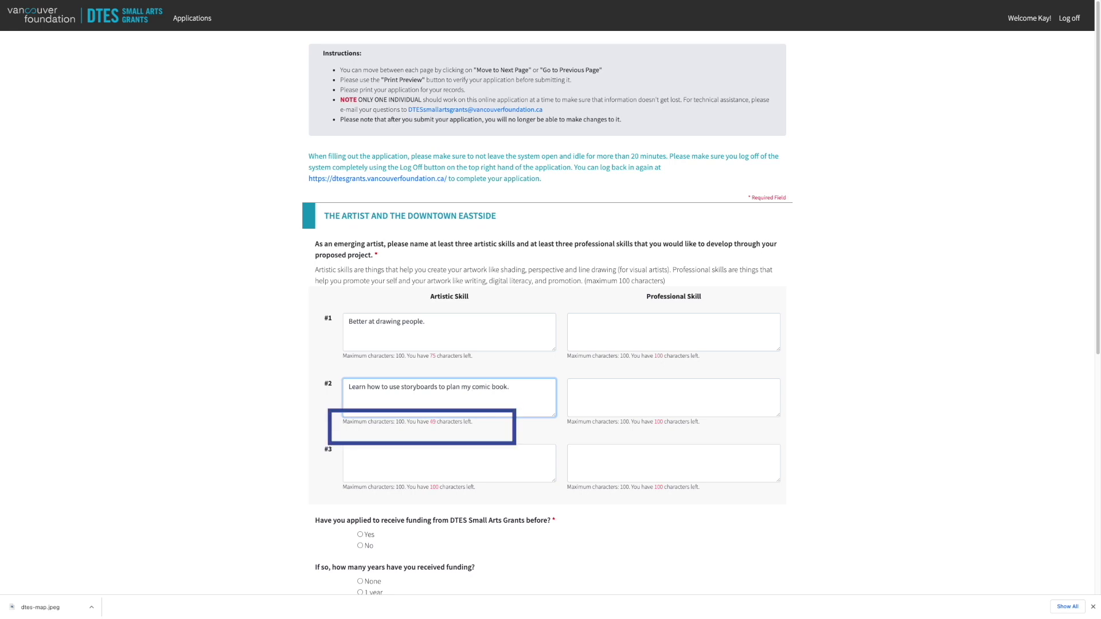
click(350, 453)
text(Practi)
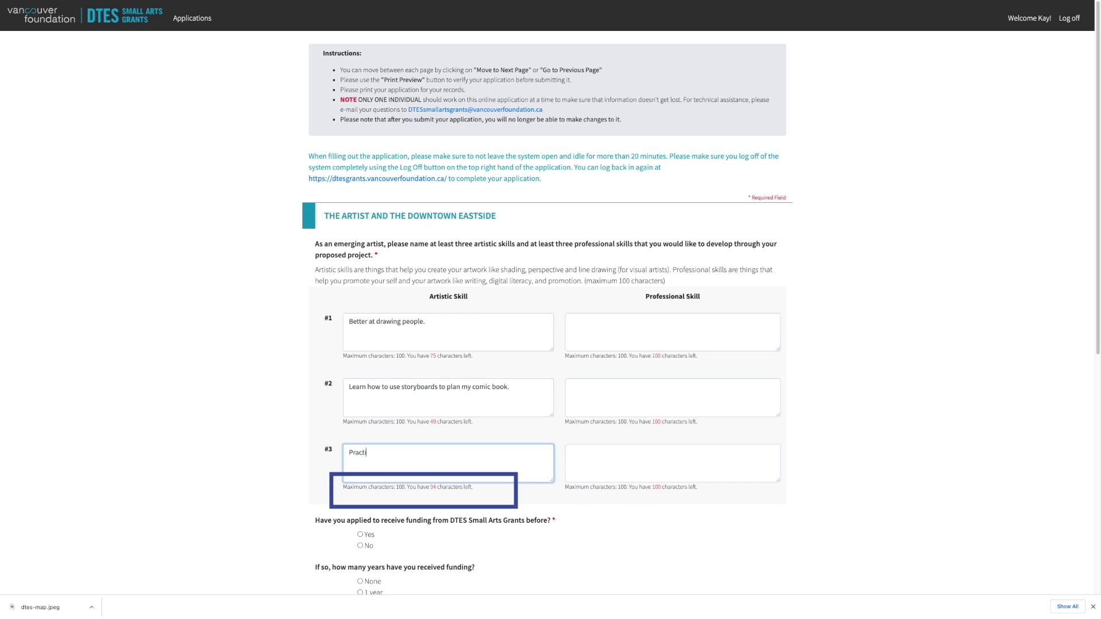
text(ce dialogue bubbles.)
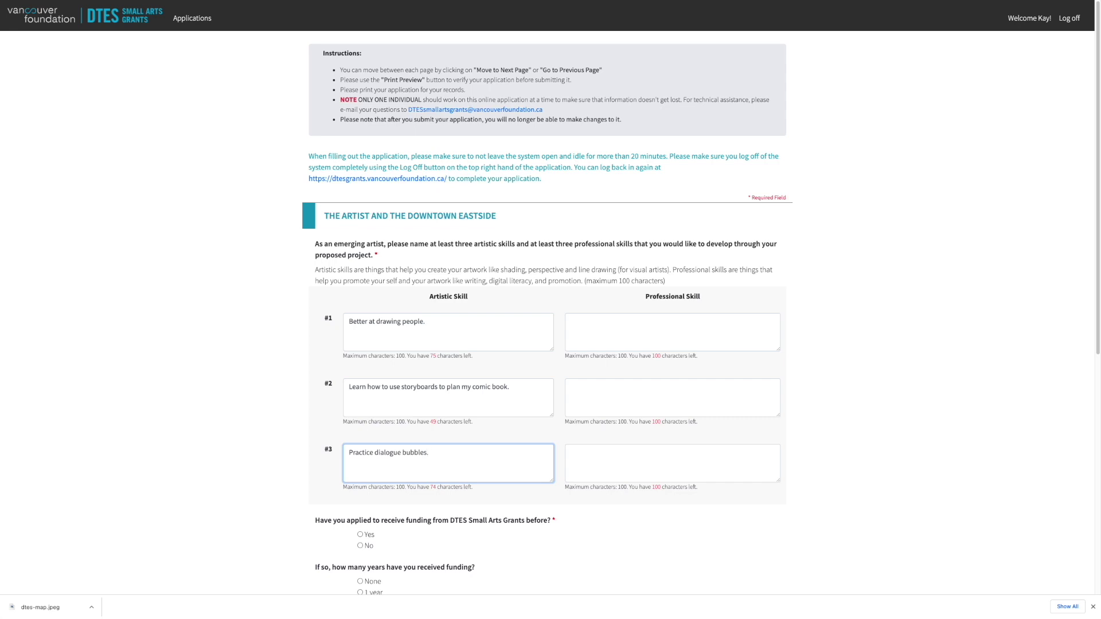
click(572, 322)
Enter professional skills: inking comics for publication, digitizing comics, and a website to upload comics regularly
text(Learn to)
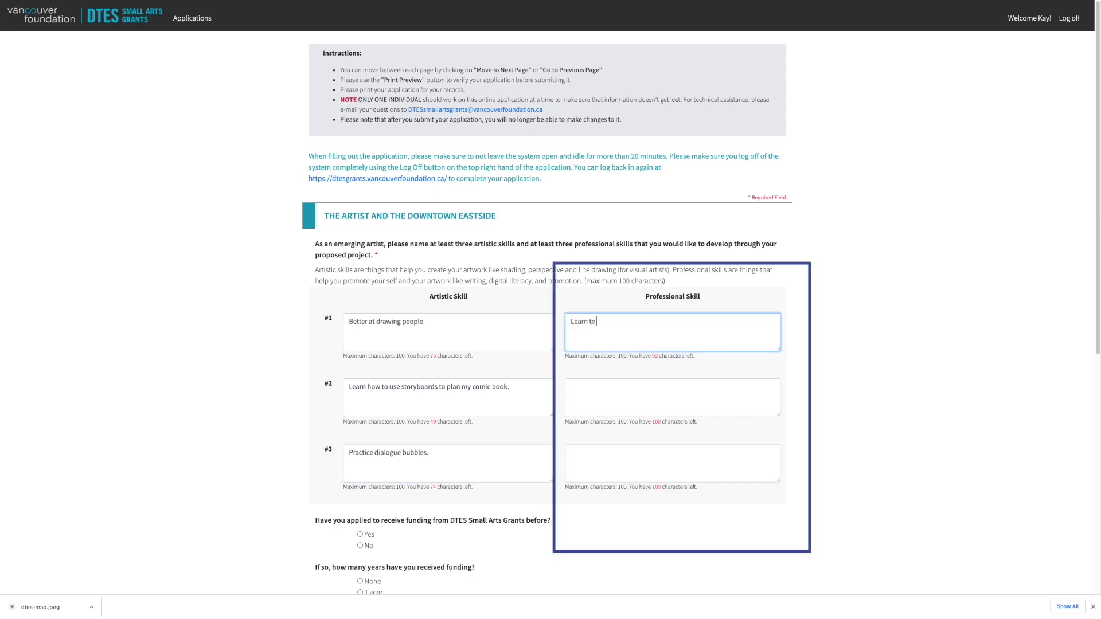
text( ink my comics for publication.)
click(572, 387)
text(How to digitize my comics.)
click(607, 454)
text(How to make my website.)
click(836, 476)
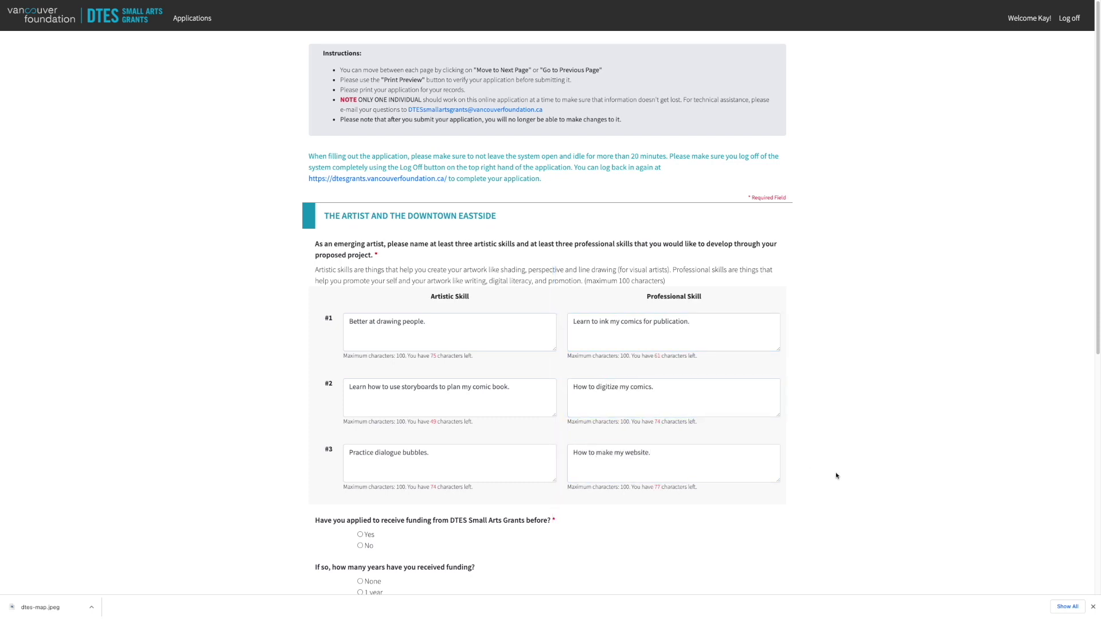
click(700, 453)
text(I want t)
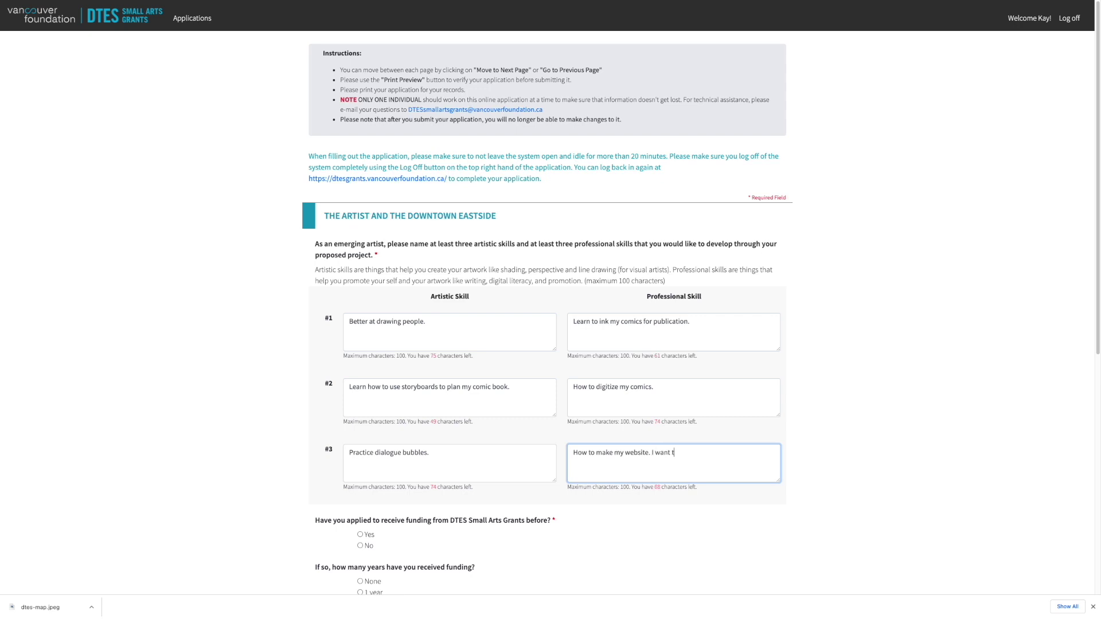
text(o be able to upload my comics regularly online.)
click(830, 488)
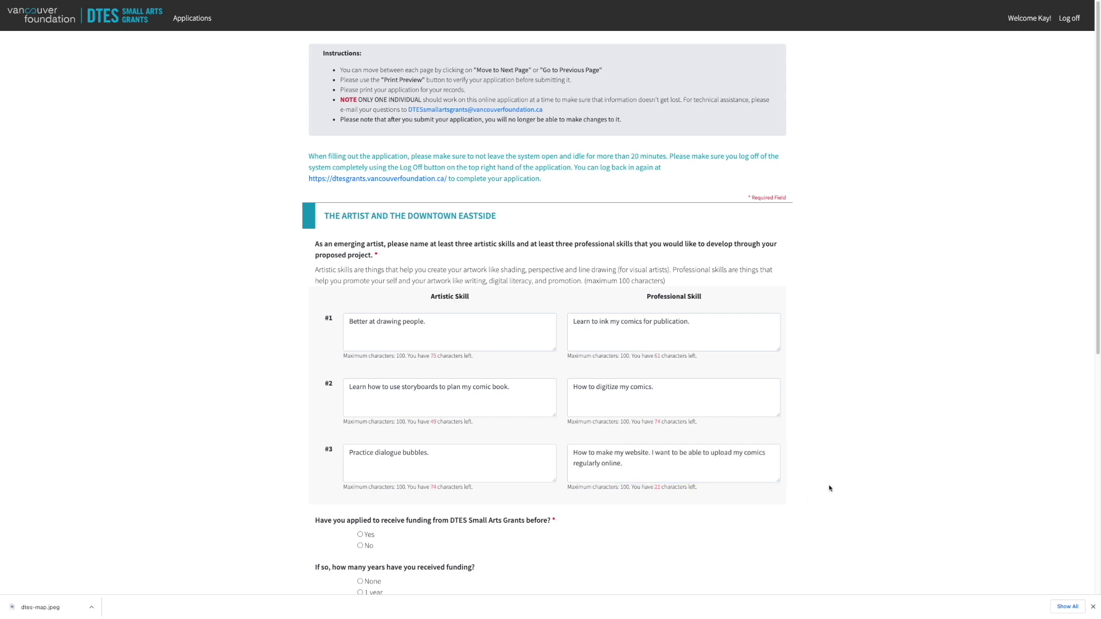
scroll(829, 488, down, 3)
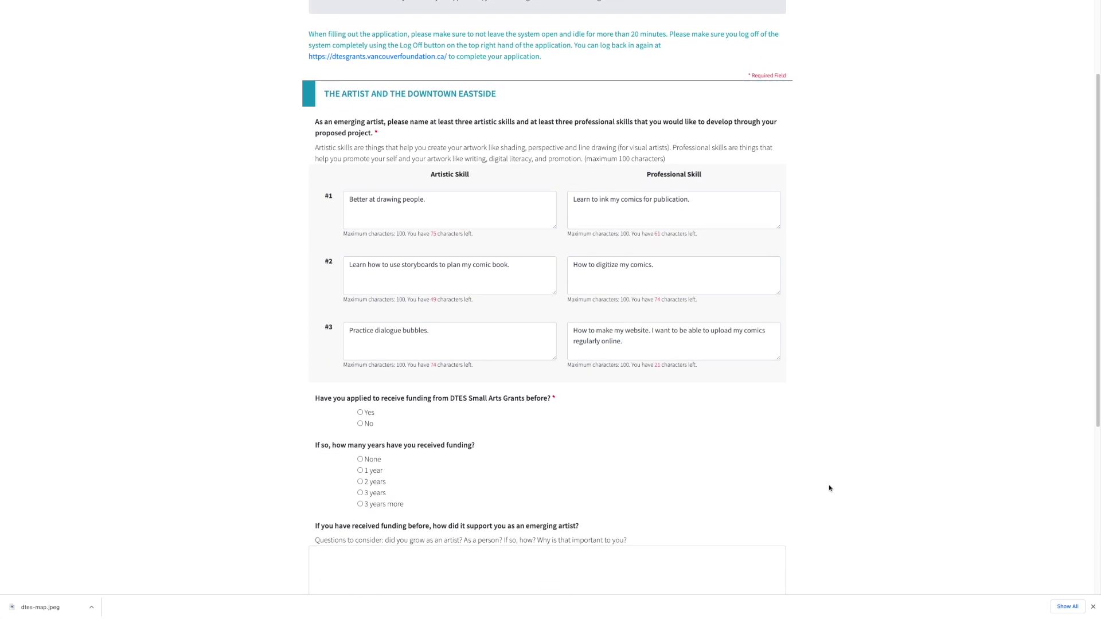
Answer Yes to previous DTES Small Arts Grants funding, received for 2 years
scroll(829, 488, down, 3)
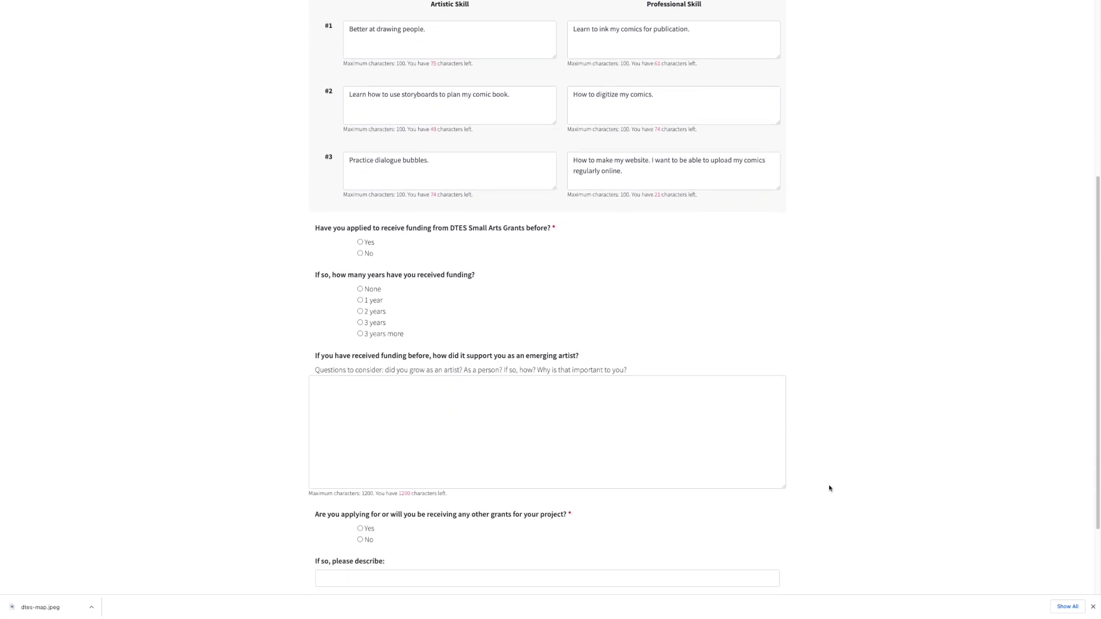
scroll(829, 488, down, 2)
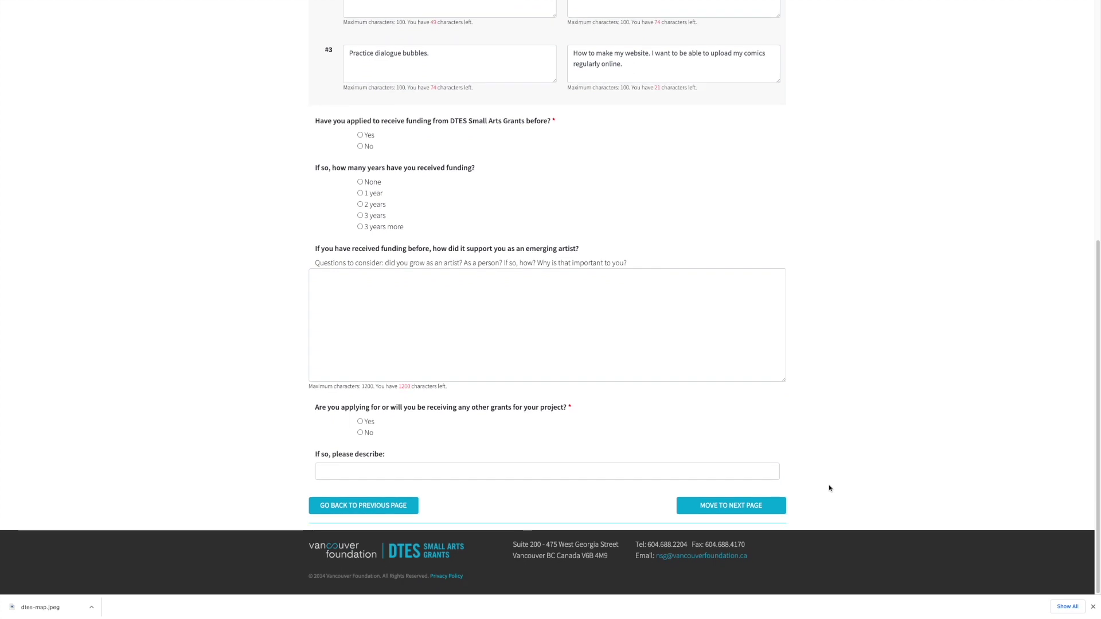
click(366, 148)
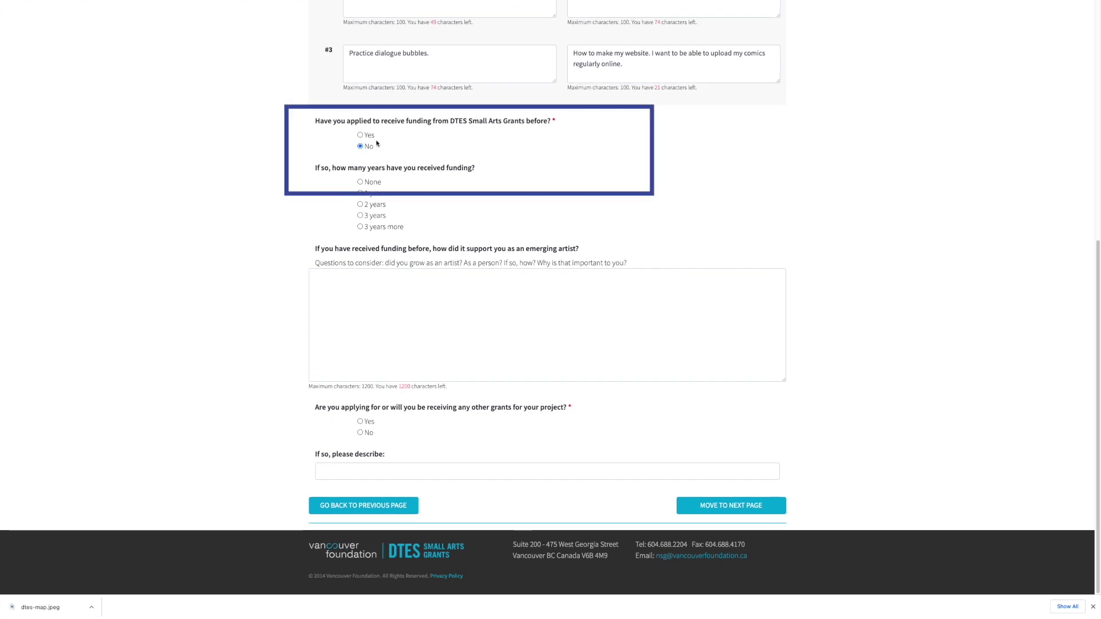
click(360, 136)
click(360, 193)
click(361, 216)
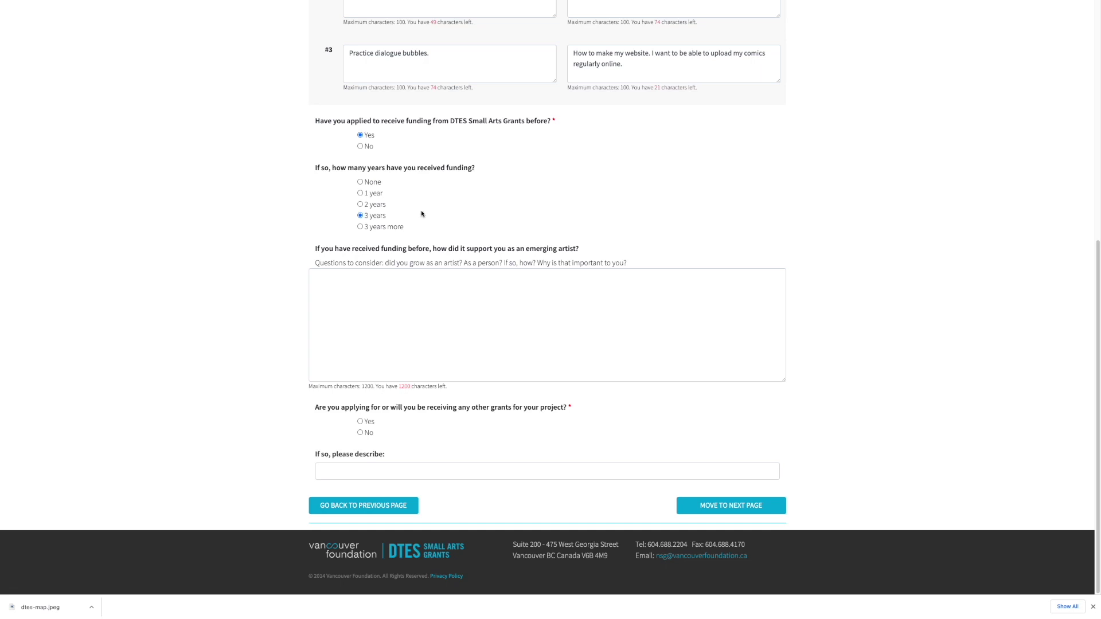
click(360, 204)
Explain that finishing each comic book built confidence as a storyteller, not needing to be the best artist
drag(315, 249, 580, 252)
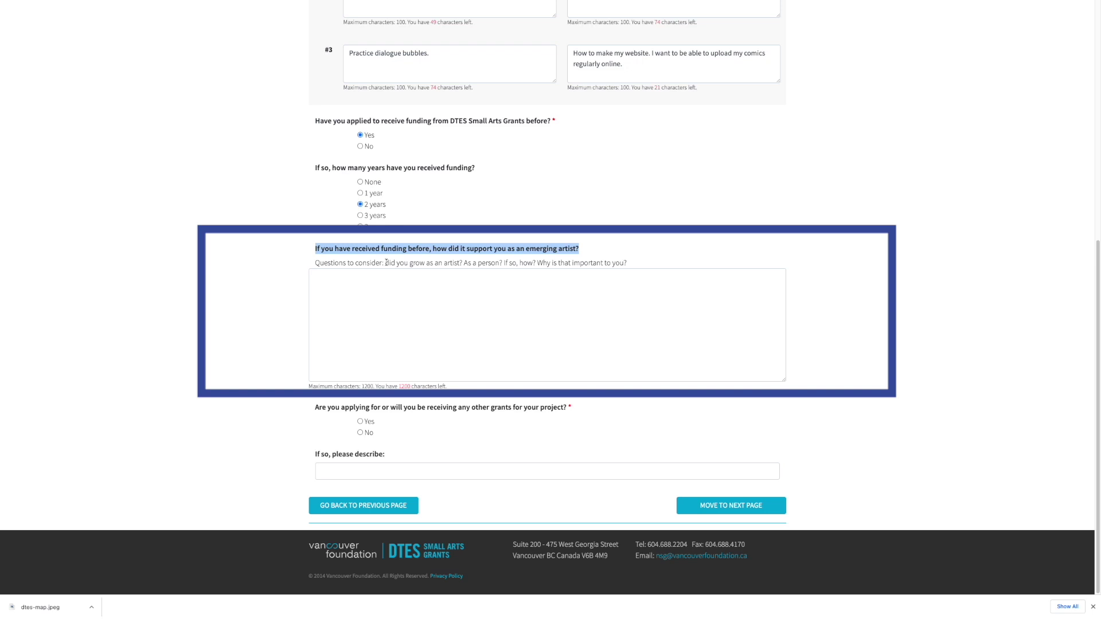
drag(386, 262, 462, 265)
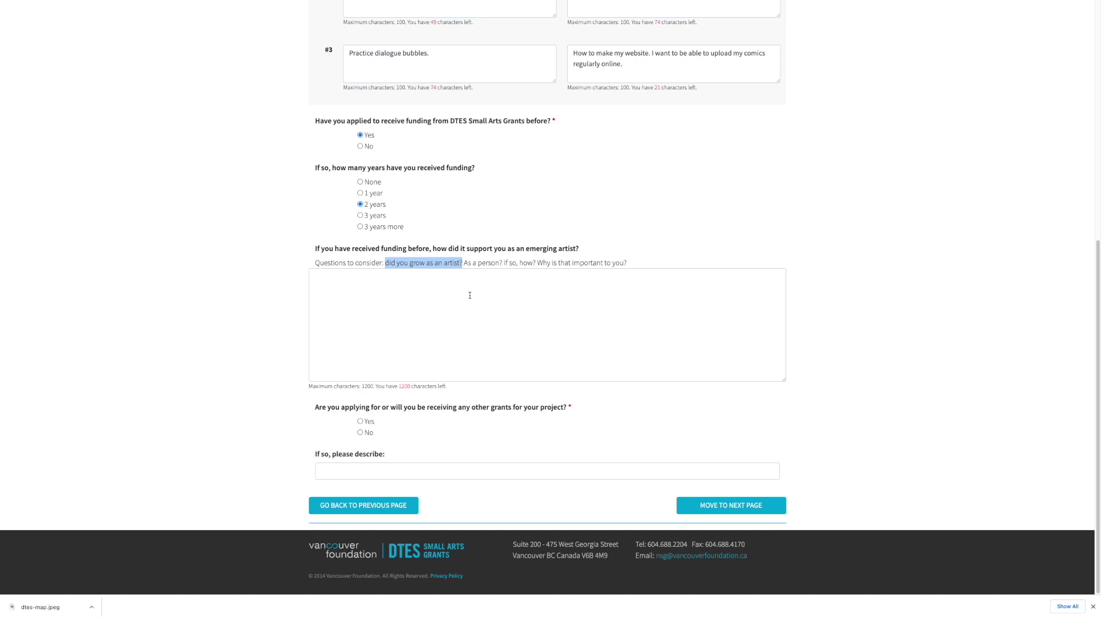
drag(464, 263, 503, 263)
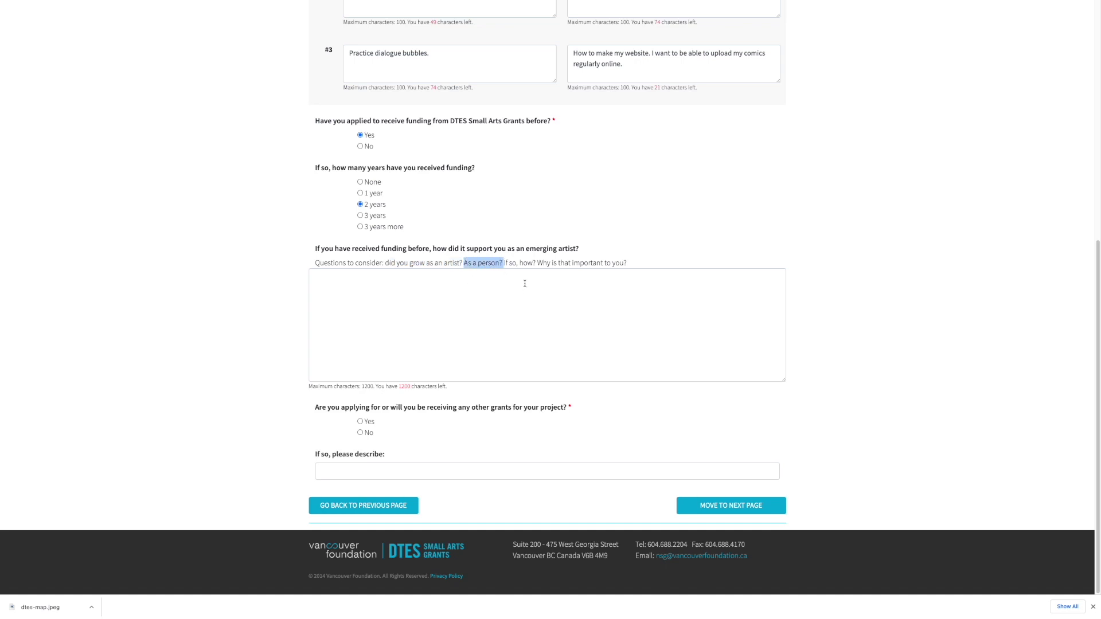
drag(505, 263, 536, 263)
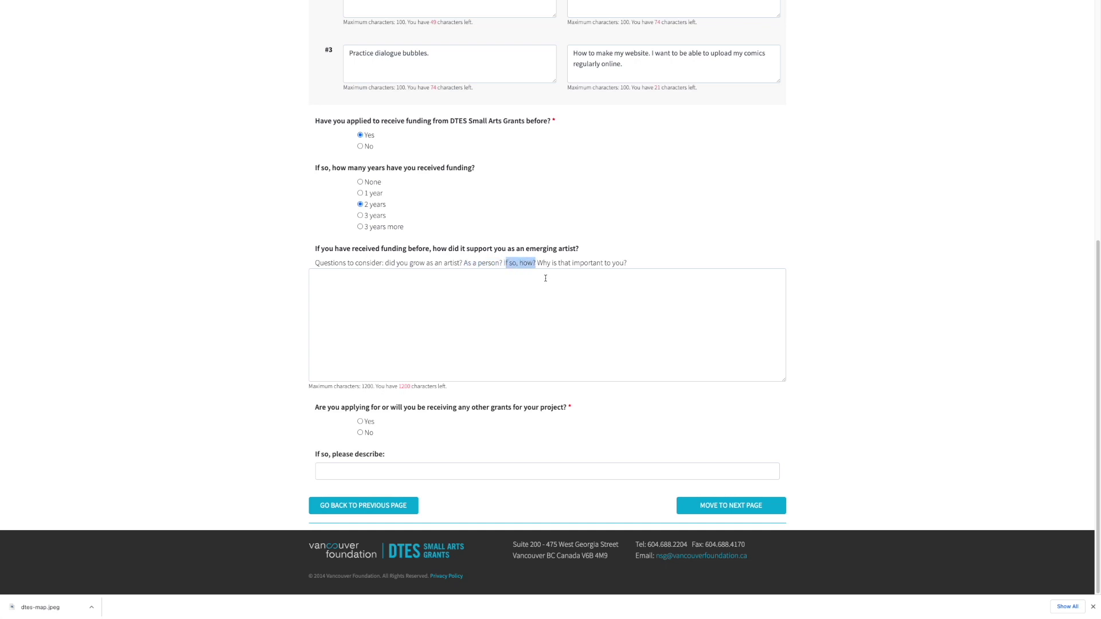
drag(537, 264, 631, 262)
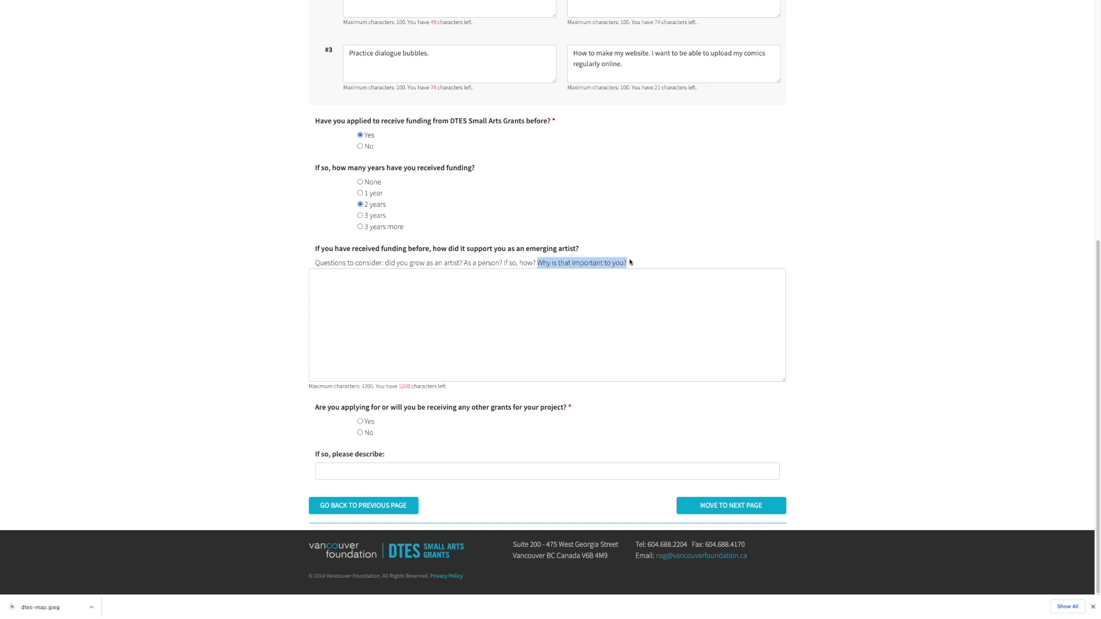
click(526, 288)
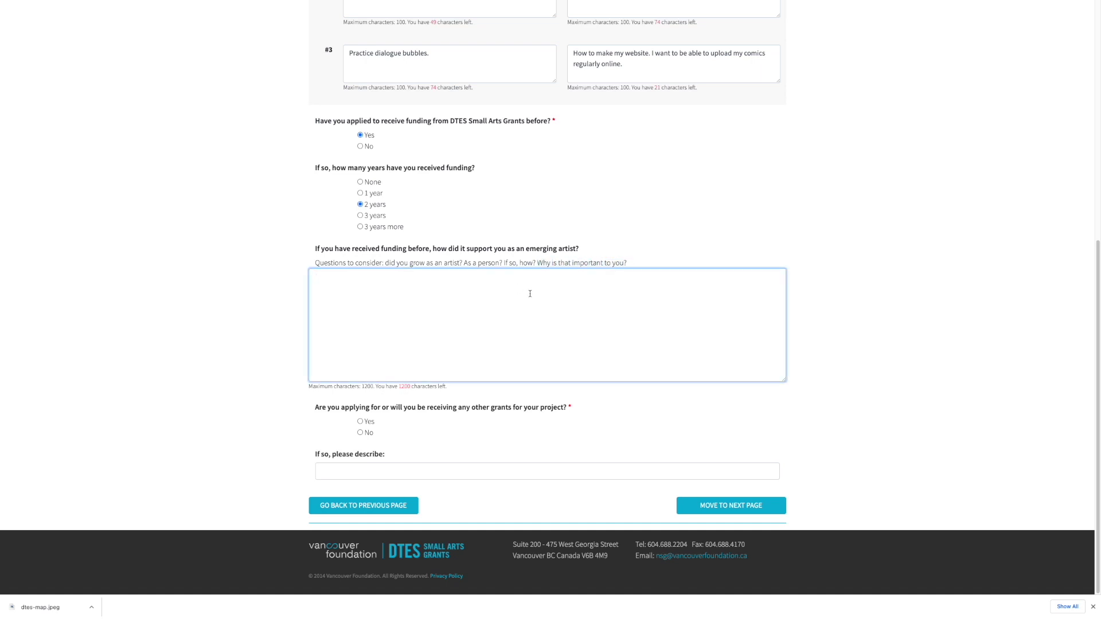
text(I learned)
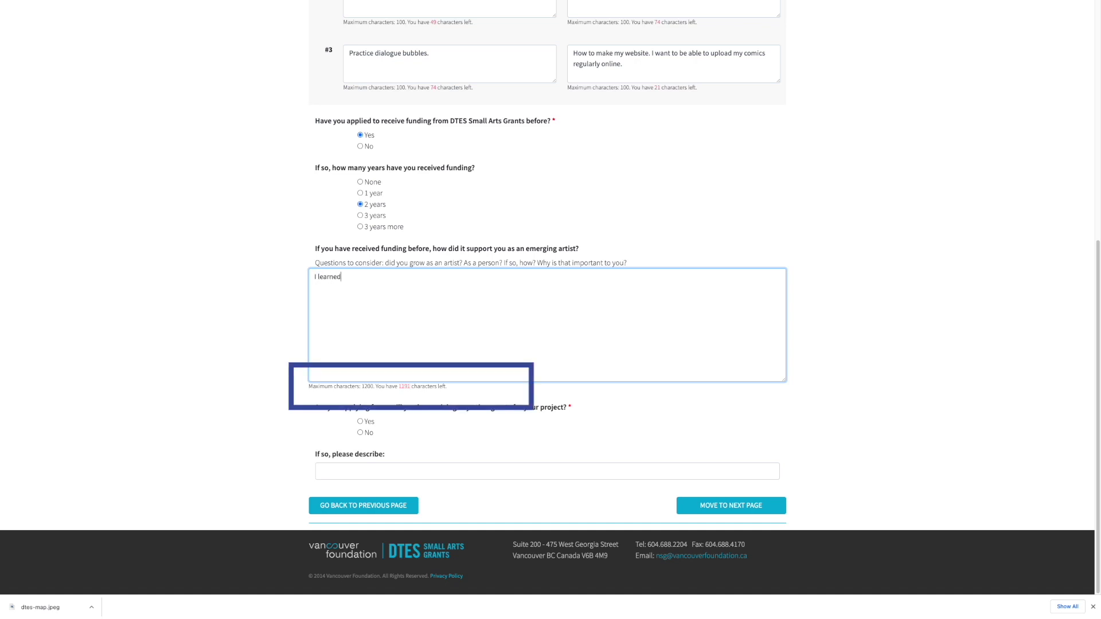
text( that I didn't have to be the best artist and illustrator to start telling my stories. BN)
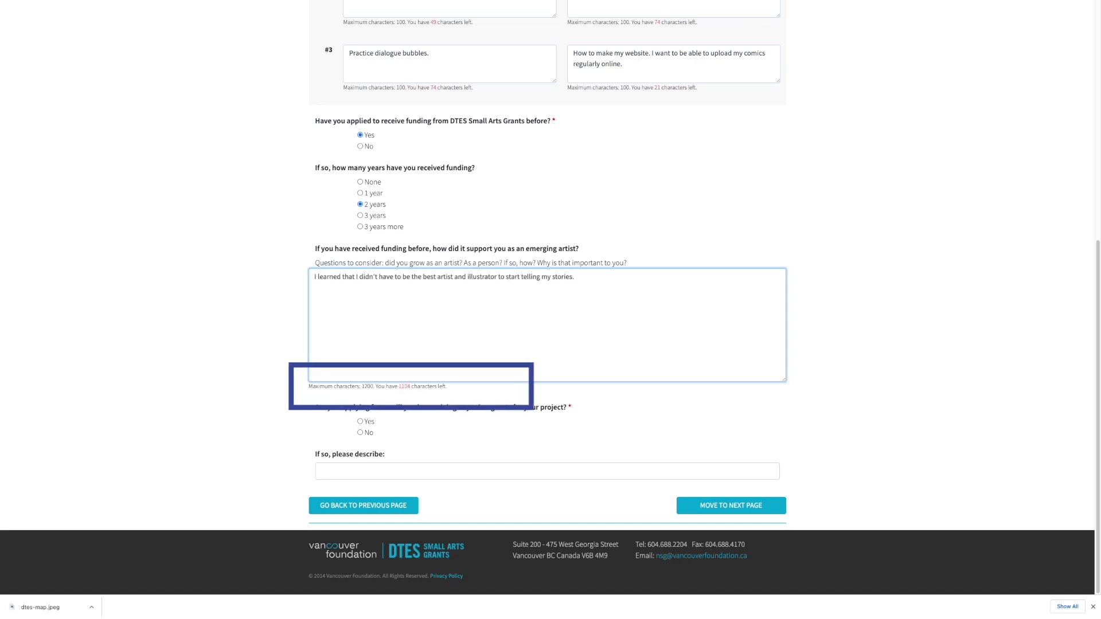
key(BackSpace)
key(BackSpace)
text(By making stories and finishing them, each time I completed a comic bo)
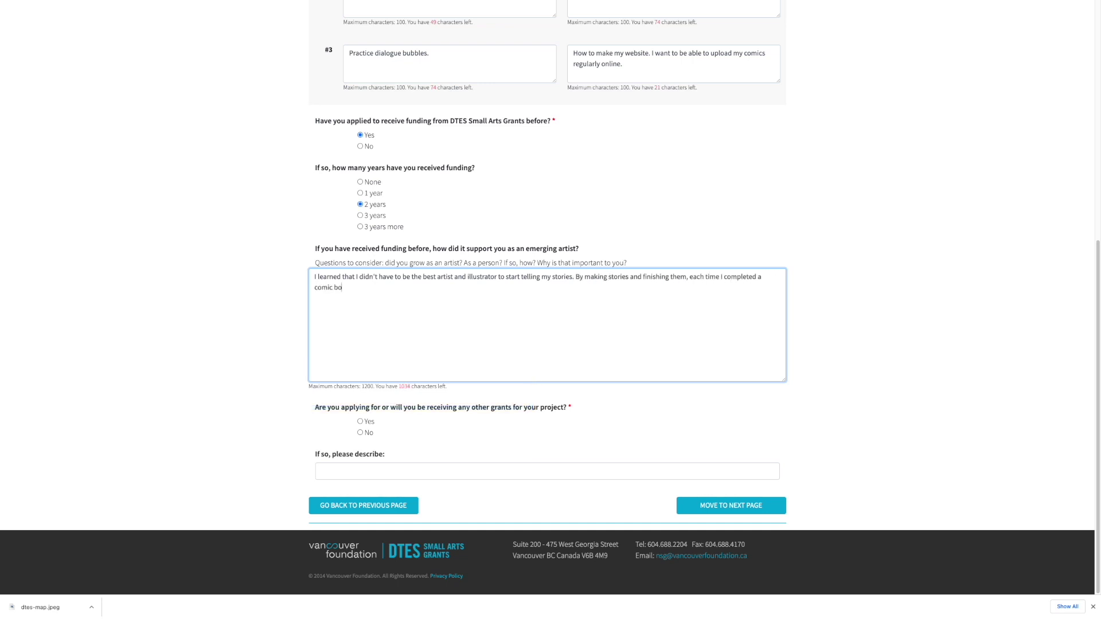
text(ok, I learned something new and my next comic was even be)
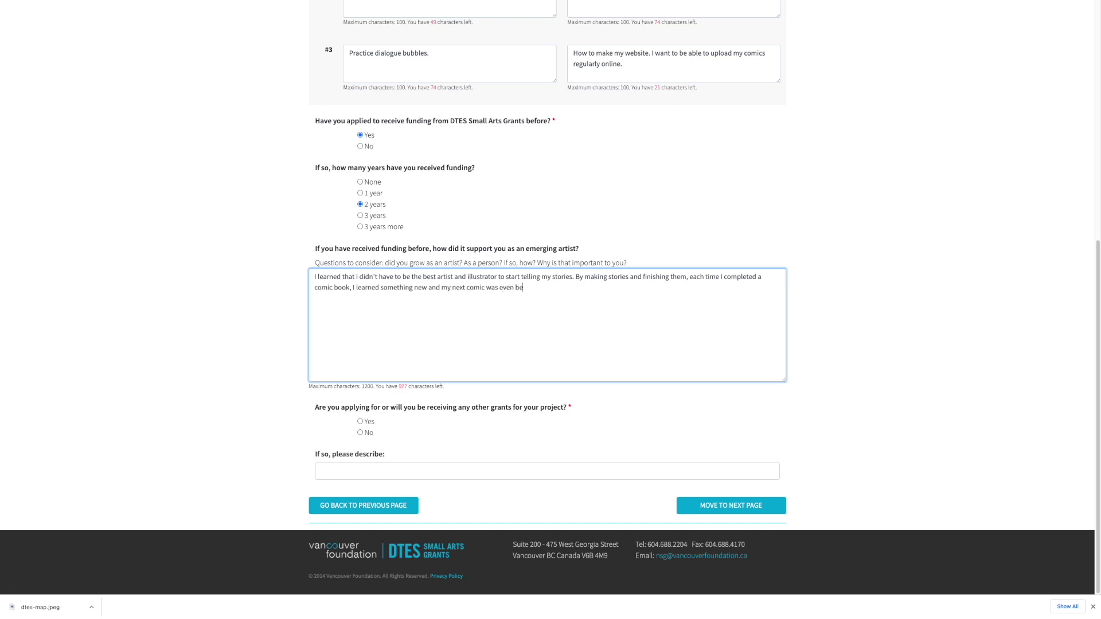
text(tter. I am more confident and I now call myself a comic book artist.)
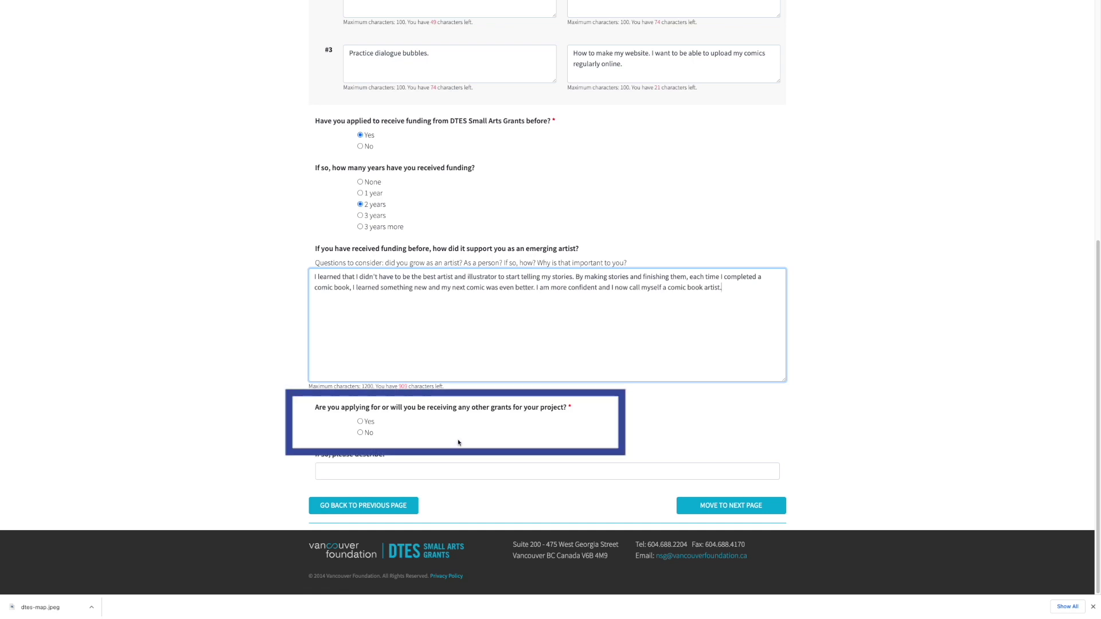
Answer Yes to other grants and describe them as 'BC Arts Council Early Career Development, June'
click(360, 421)
click(360, 422)
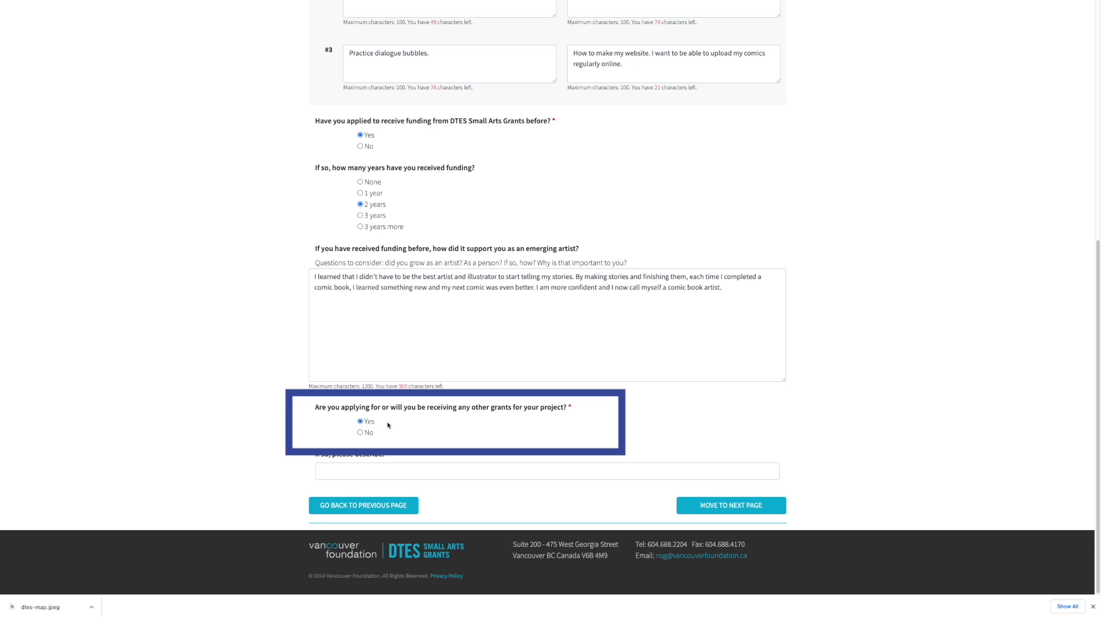
click(360, 433)
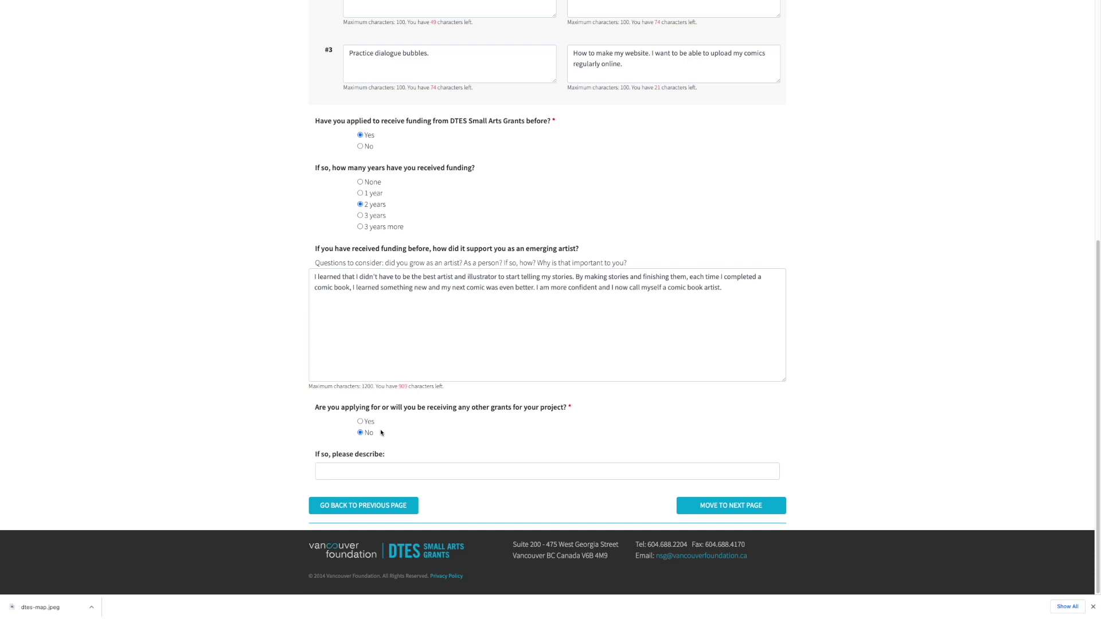
click(405, 468)
text(BC Ar)
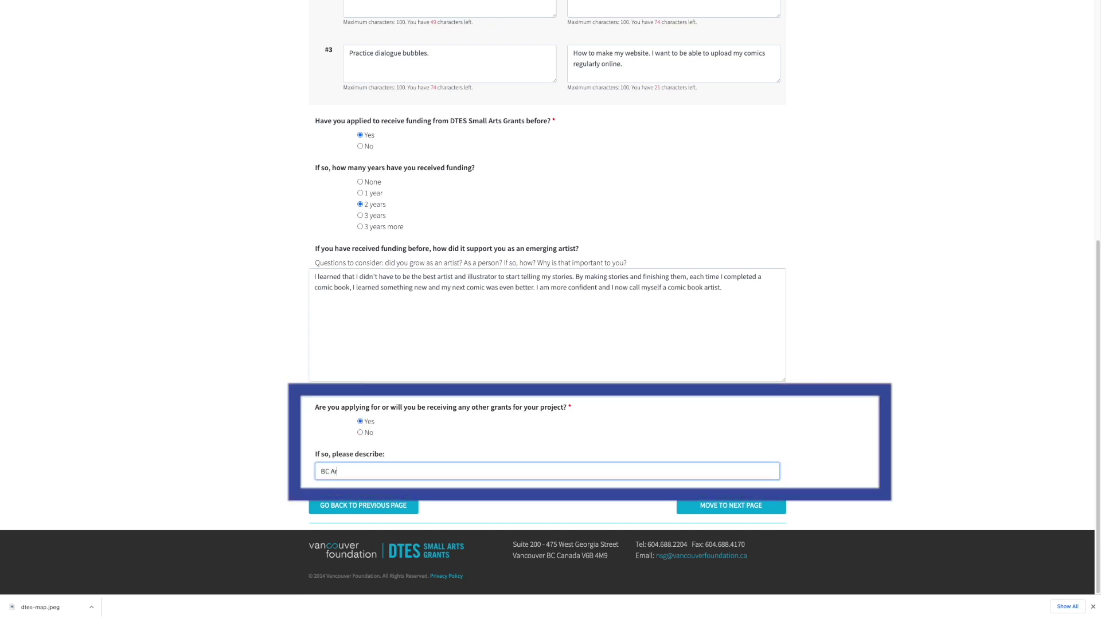
text(ts Council Early Career Development, )
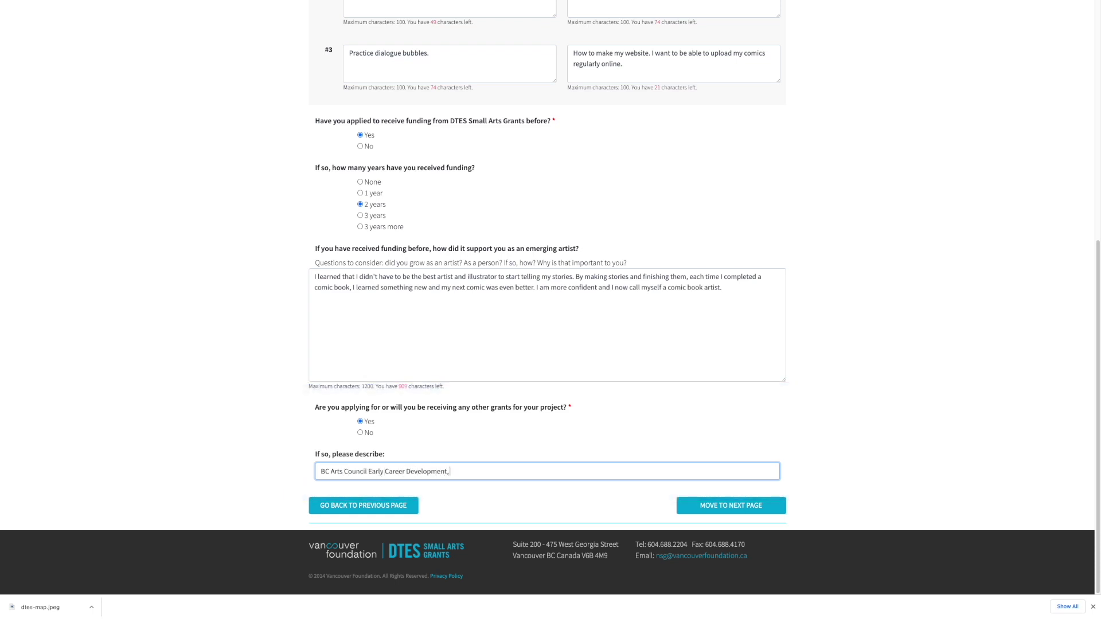
text(June)
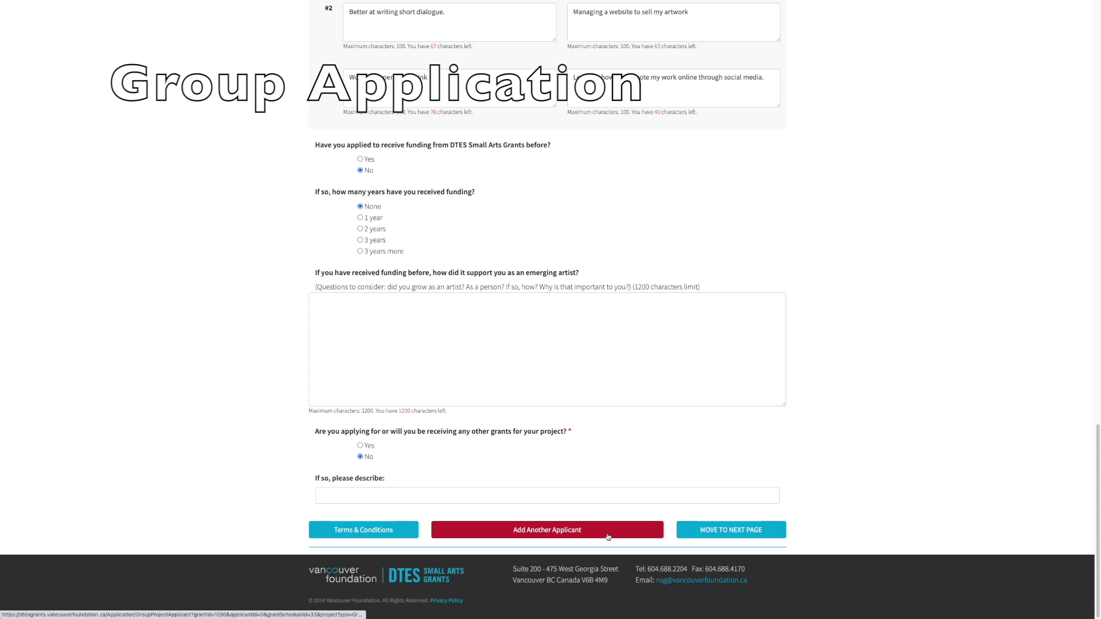
Add another applicant and enter their name, street address, Vancouver city, postal code, phone and e-mail
click(609, 536)
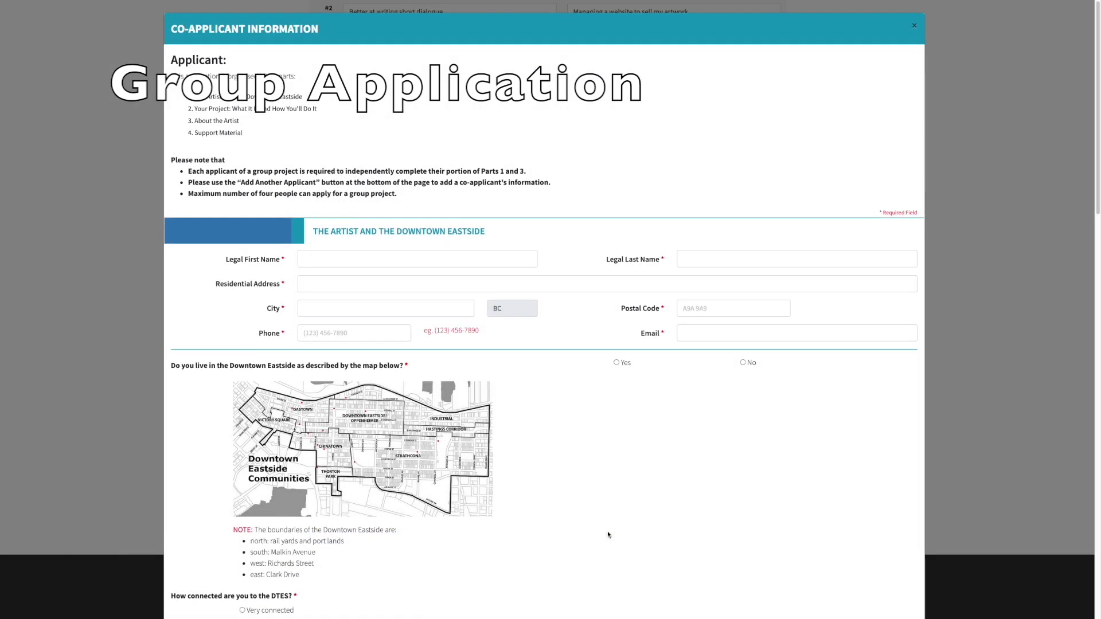
text(Artist 2)
key(Tab)
text(Smith)
key(Tab)
key(Tab)
text(Vancouver)
key(Tab)
text(V6A 1G4)
key(Tab)
List skill goals: drawing people, publishing books, using ink, selling online, writing dialogue, running a website
key(Tab)
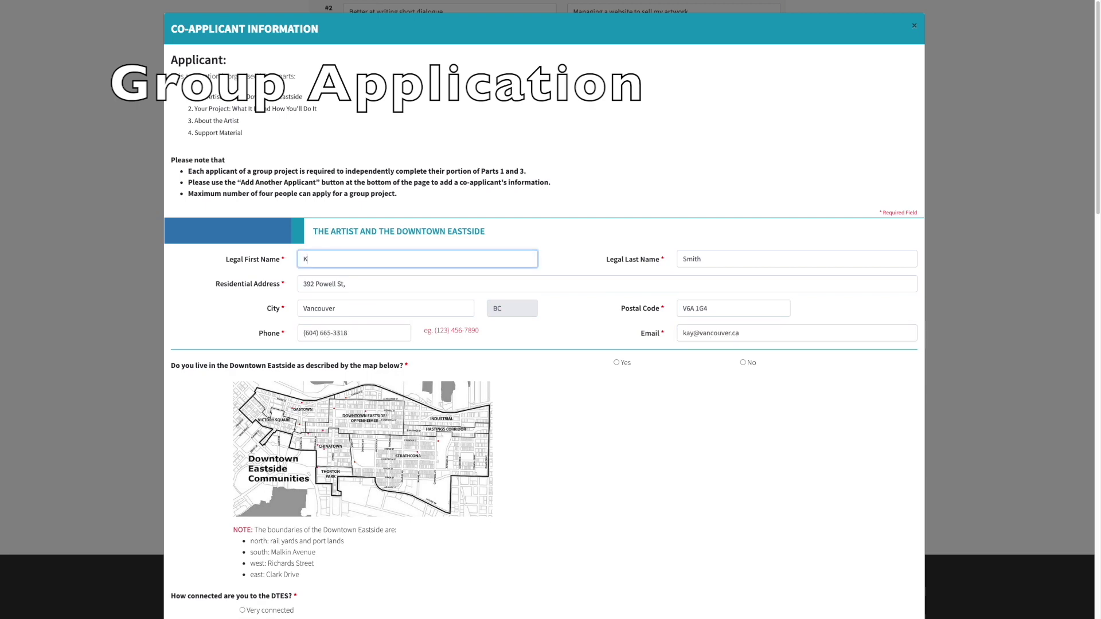
Record the co-applicant's DTES connection: 'I live in the DTES and attend many festival events.'
scroll(589, 397, down, 5)
click(243, 332)
click(516, 438)
text(I live in the DTES and attend many festival events.)
Tick Cartooning, Illustration/Drawing and Mixed Media as the co-applicant's artistic disciplines
scroll(548, 406, down, 5)
click(242, 228)
click(242, 316)
click(242, 360)
scroll(409, 361, down, 4)
click(396, 321)
text(I want to draw people better.)
key(Tab)
text(I want to learn how to publish my books.)
key(Tab)
text(I want to learn how to us)
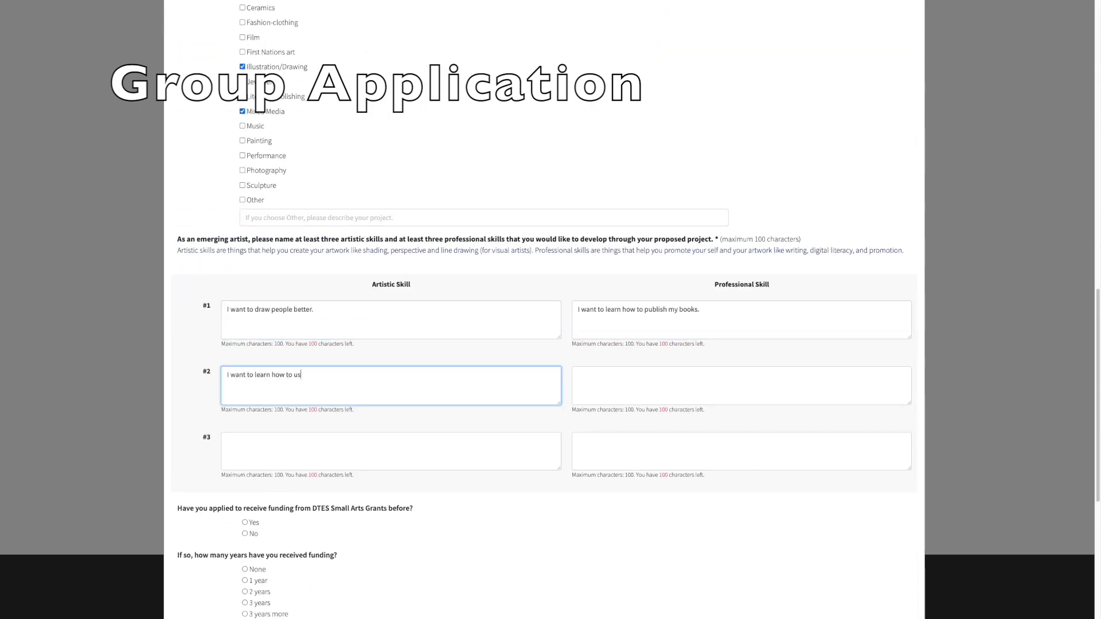
text(e ink.)
key(Tab)
text(I want to sell my books online.)
key(Tab)
text(I want to learn how to write better dialogue for my comics.)
key(Tab)
text(I want to run my own website.)
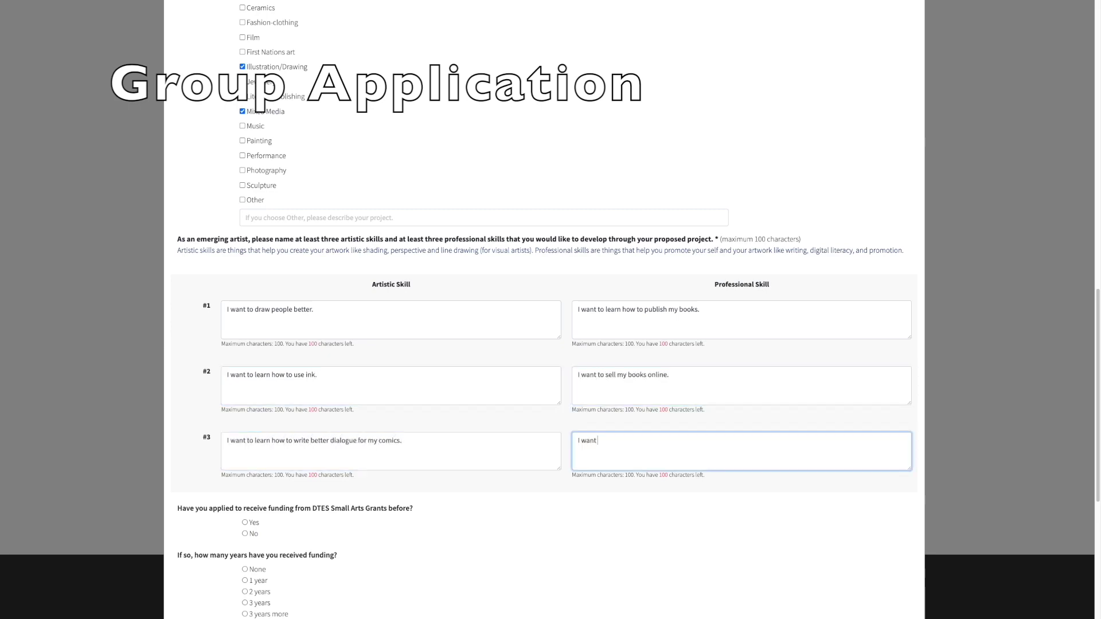
Mark no prior DTES funding, None for years, no other grants, and save the co-applicant
scroll(512, 496, down, 1)
scroll(512, 496, down, 3)
click(244, 362)
click(245, 398)
scroll(386, 393, down, 3)
click(245, 487)
click(828, 586)
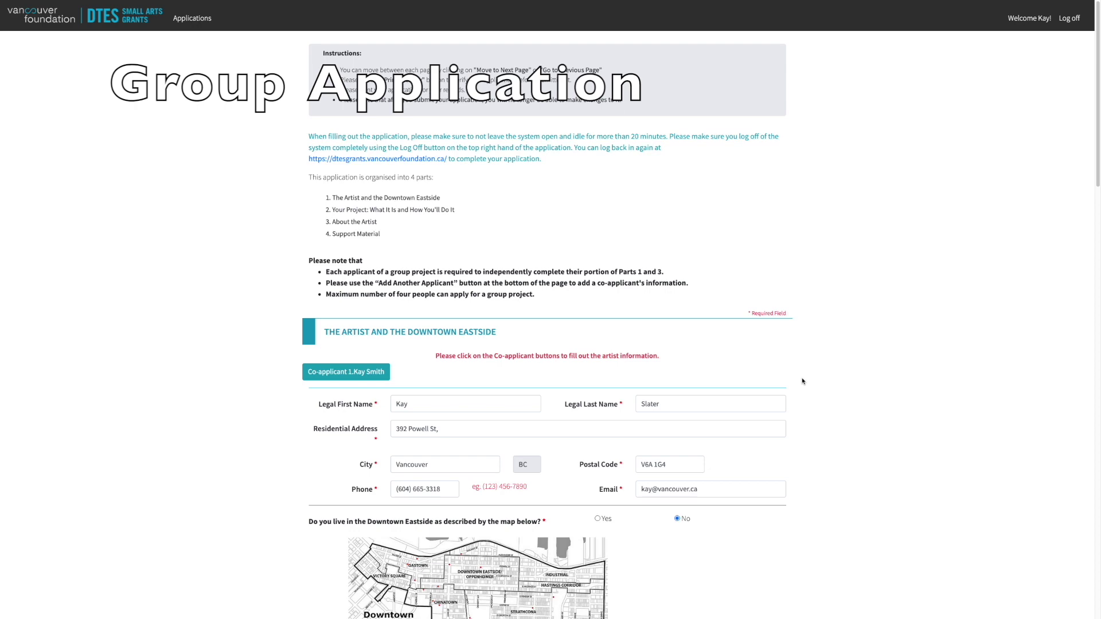
Reopen the co-applicant's details, correct the domain part of their e-mail, and update
drag(436, 356, 672, 358)
click(631, 370)
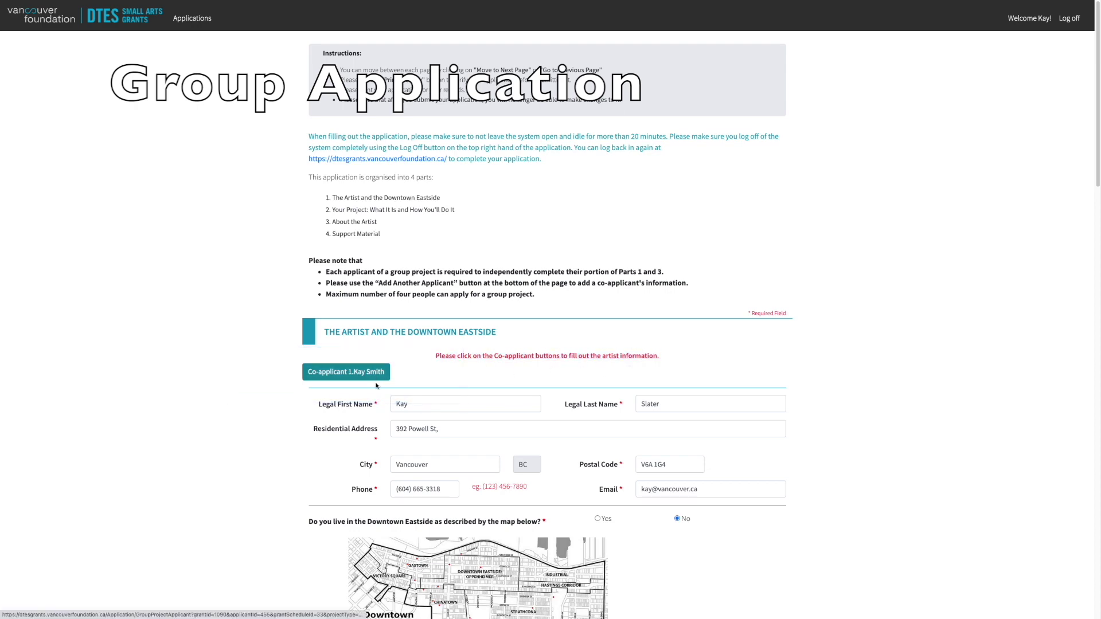
scroll(366, 361, down, 20)
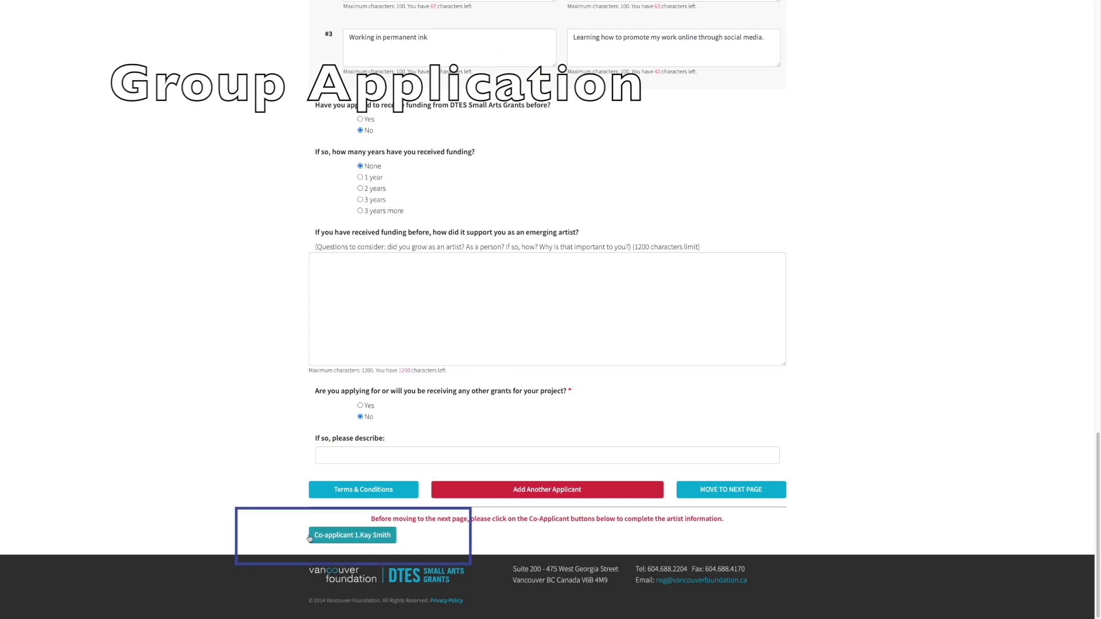
click(377, 538)
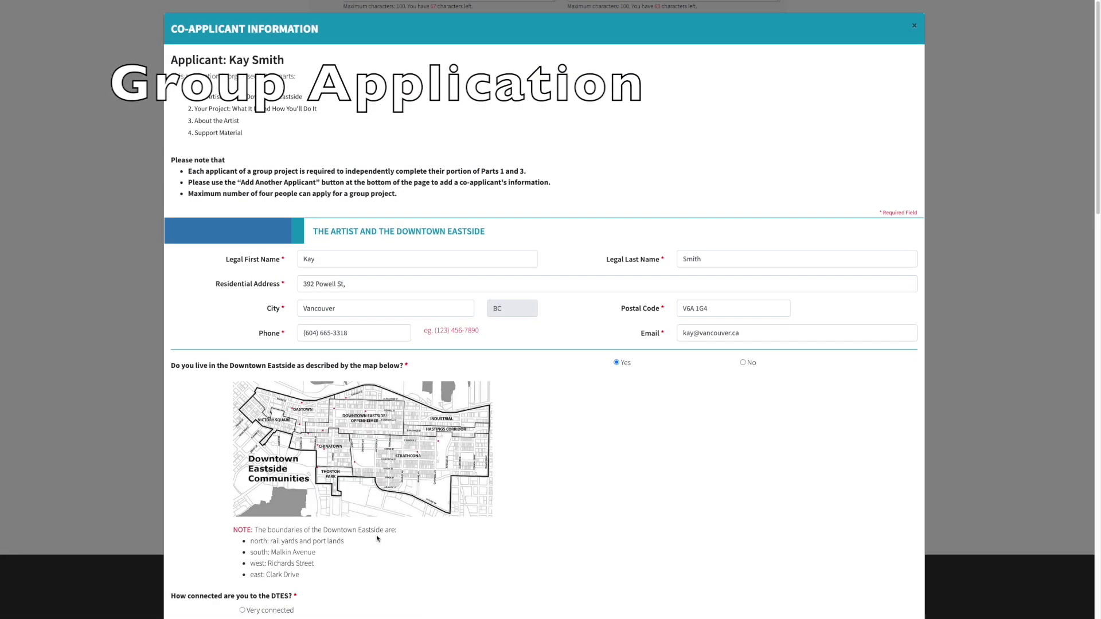
scroll(578, 449, down, 1)
double_click(711, 295)
text(smith)
scroll(573, 381, down, 15)
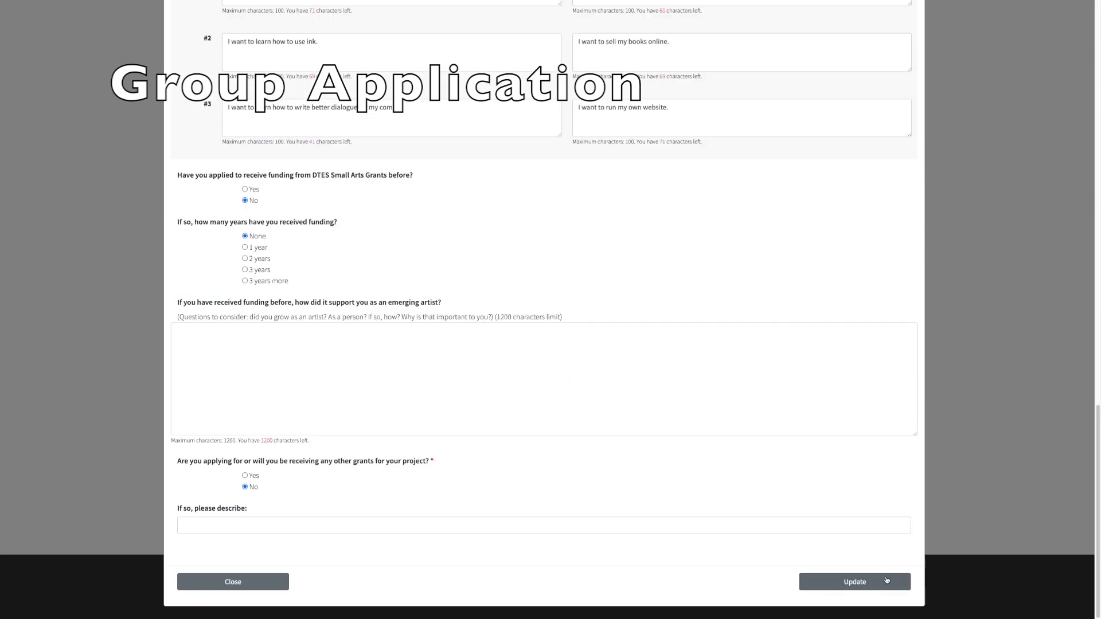
click(877, 583)
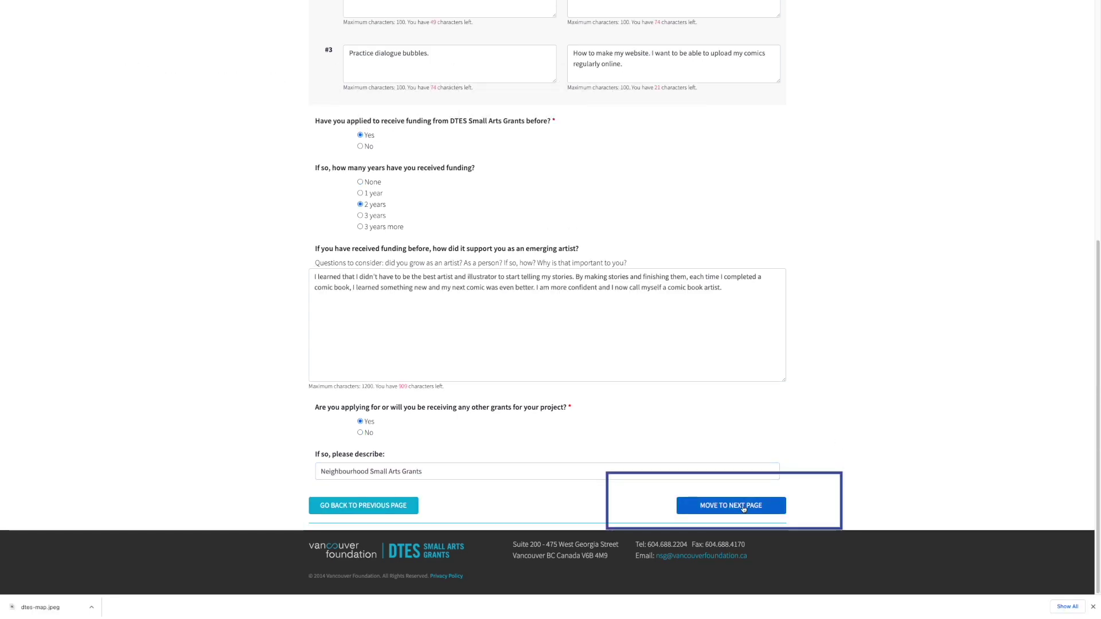
Advance from the artist section to the Your Project: What It Is and How You'll Do It page
click(742, 507)
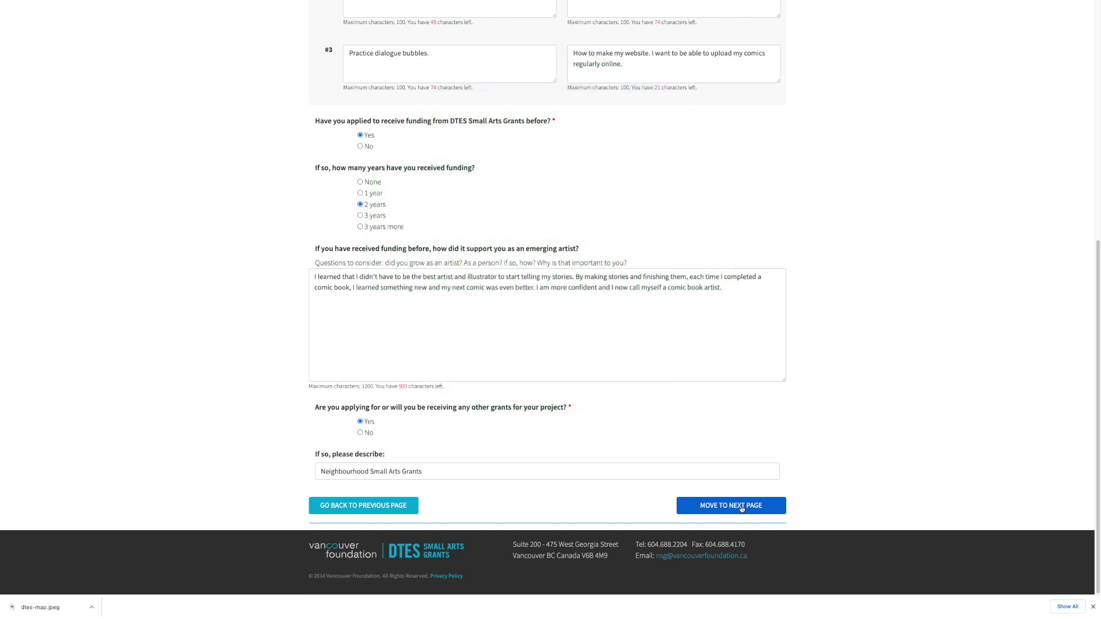
click(742, 507)
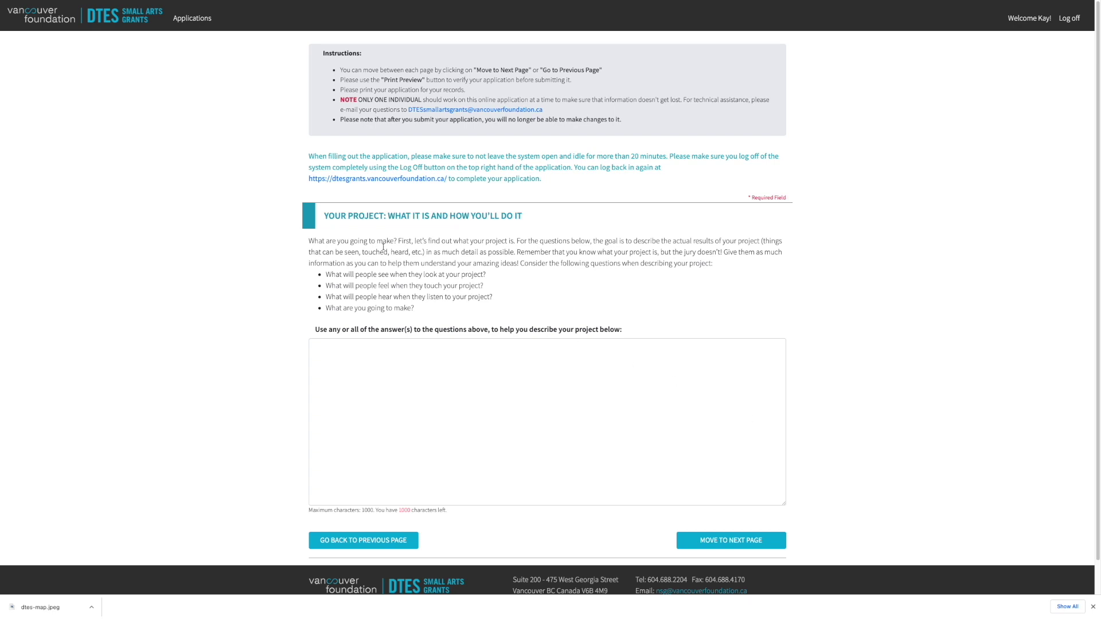
drag(308, 241, 398, 242)
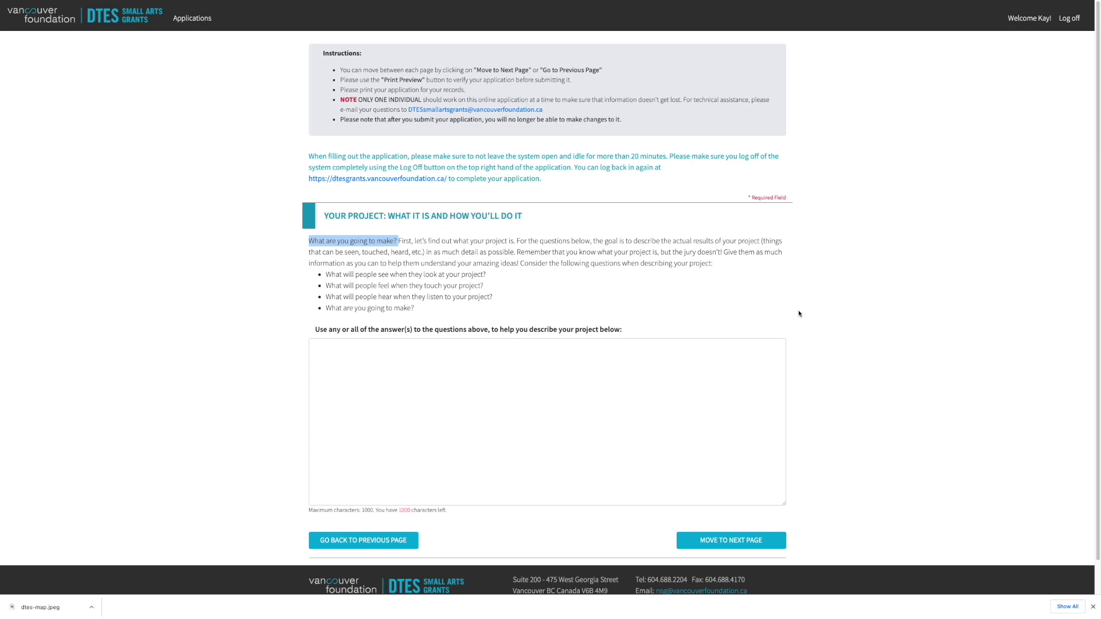
click(799, 312)
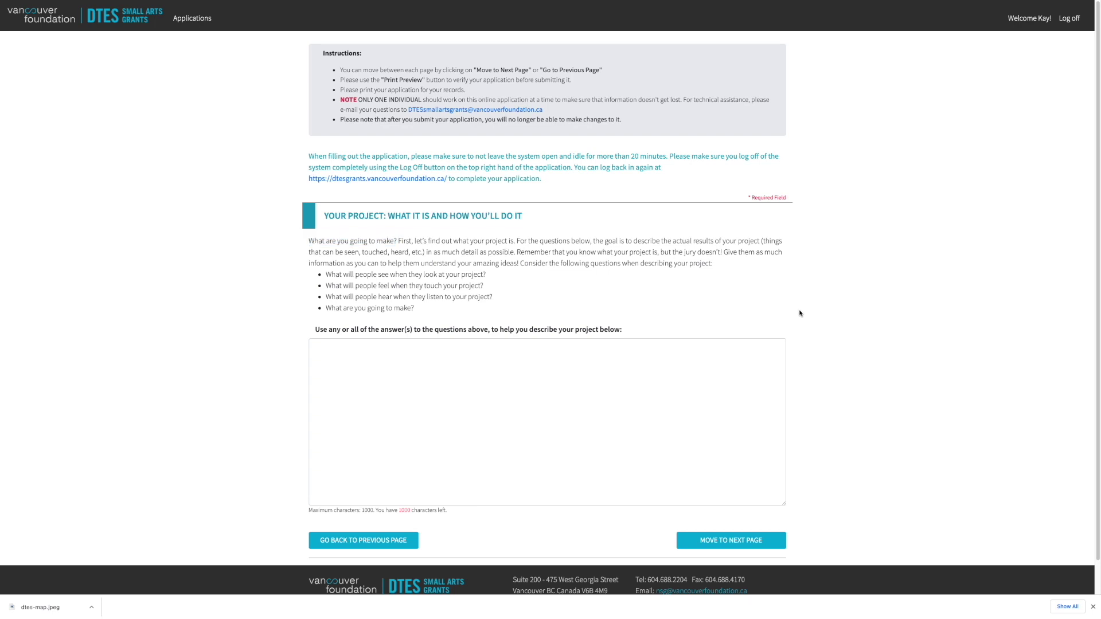
drag(323, 275, 533, 276)
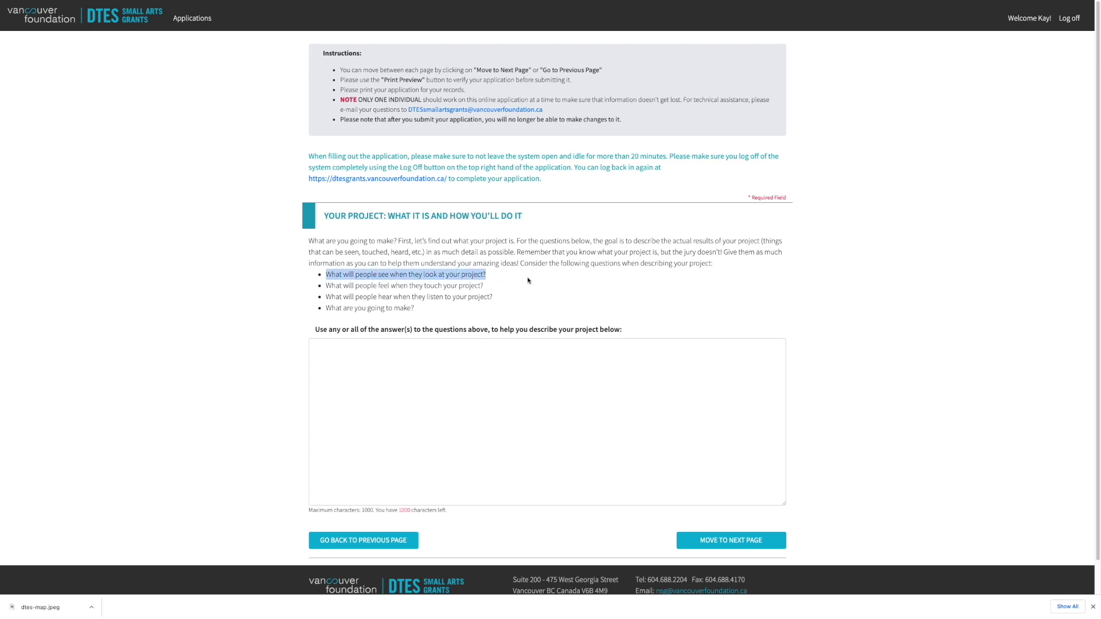
drag(324, 286, 490, 291)
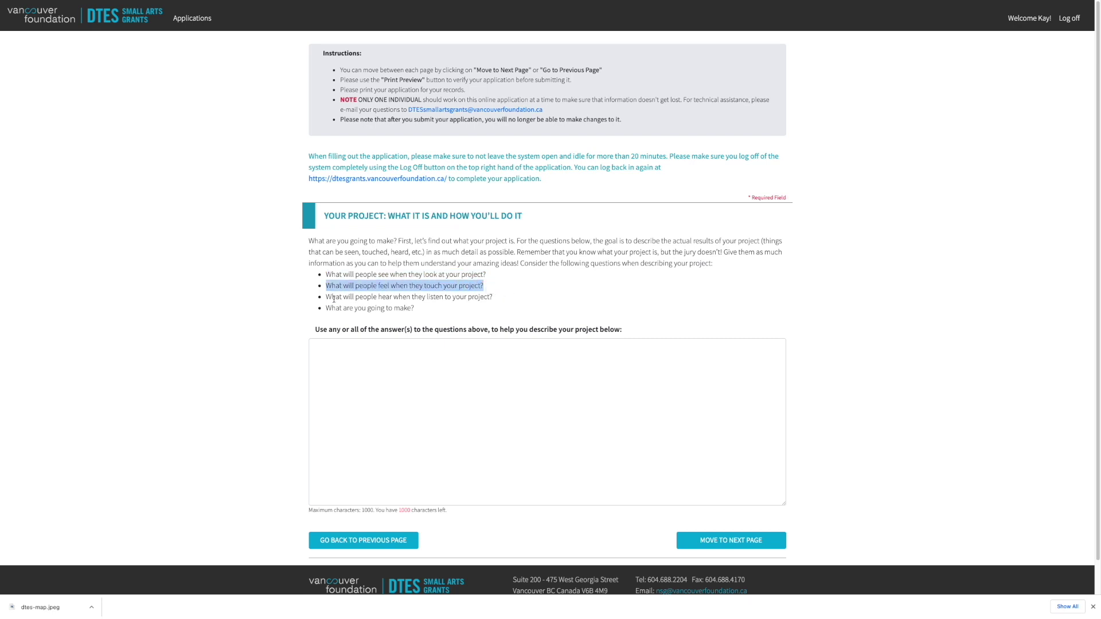
drag(325, 298, 504, 301)
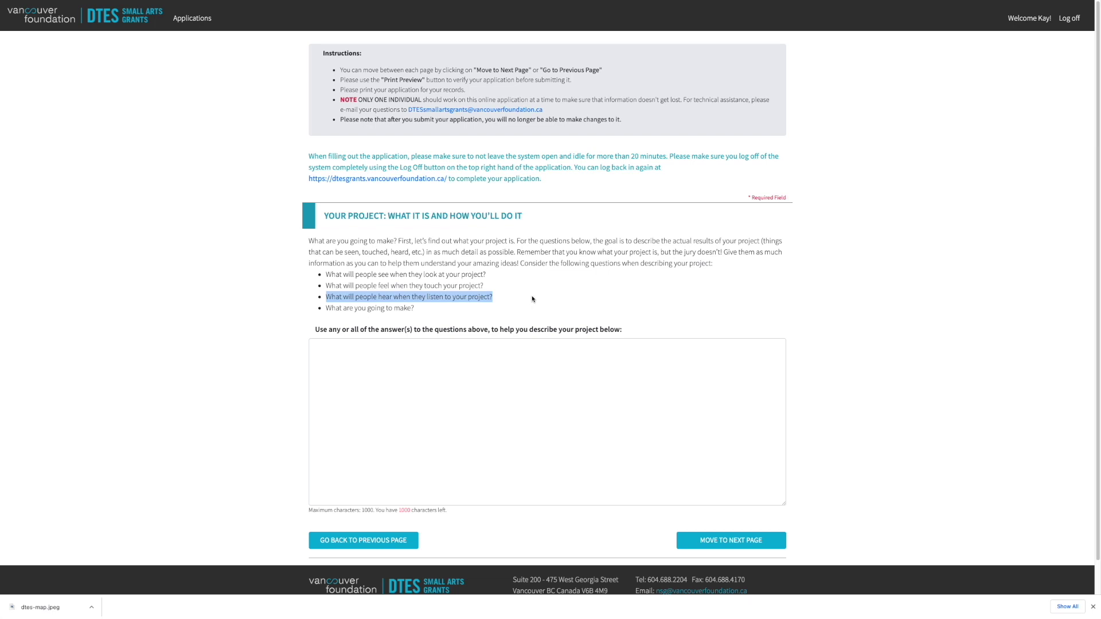
drag(325, 310, 422, 312)
click(424, 313)
Describe making 3 new comic books to sell online, and a website for future stories
click(395, 352)
text(People will be able to buy my comic books online. I will make 3 new comic books and print them with this project. People will be able to buy them and hold them in their hands. People will also be able to come to my website and see my comics. One story will be for free.)
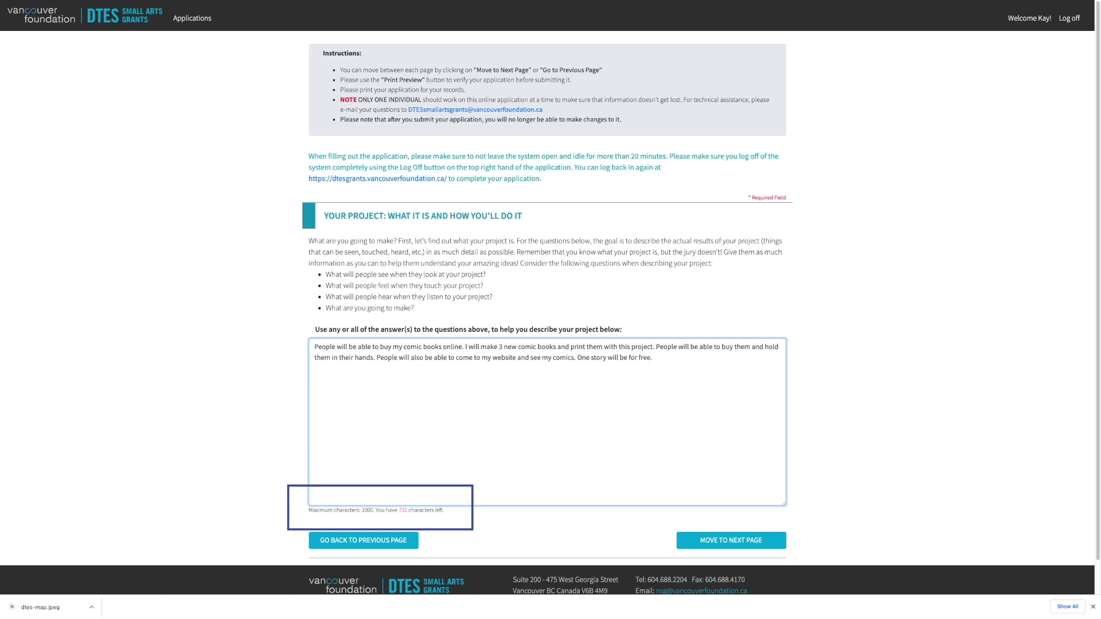
key(Return)
text(My website will help m)
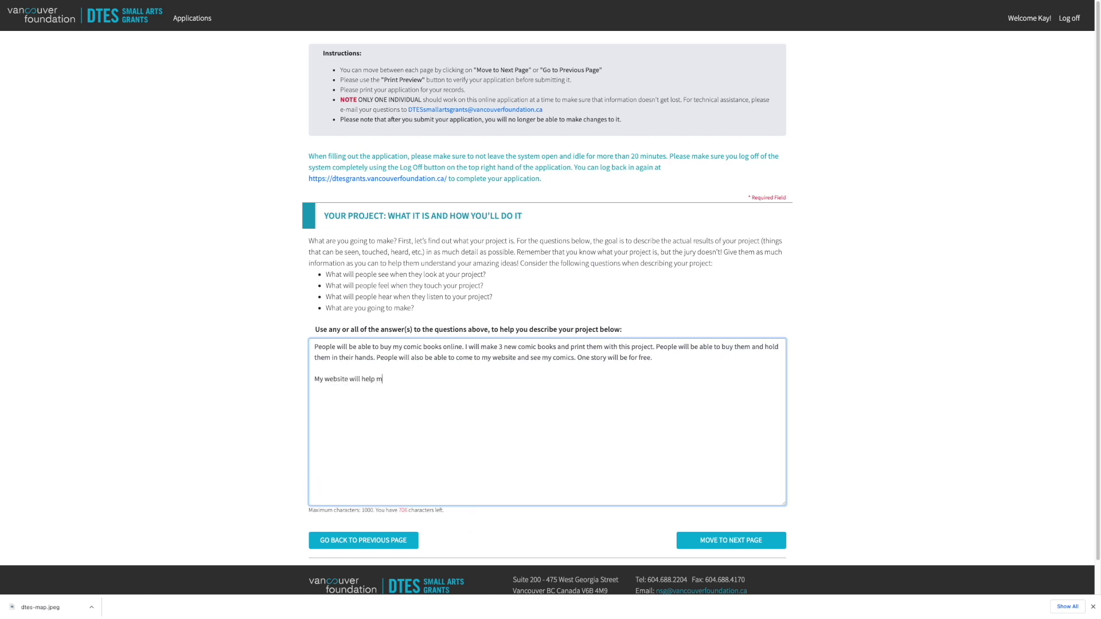
text(e make more stories in the future. This project will help me make a presence onlin)
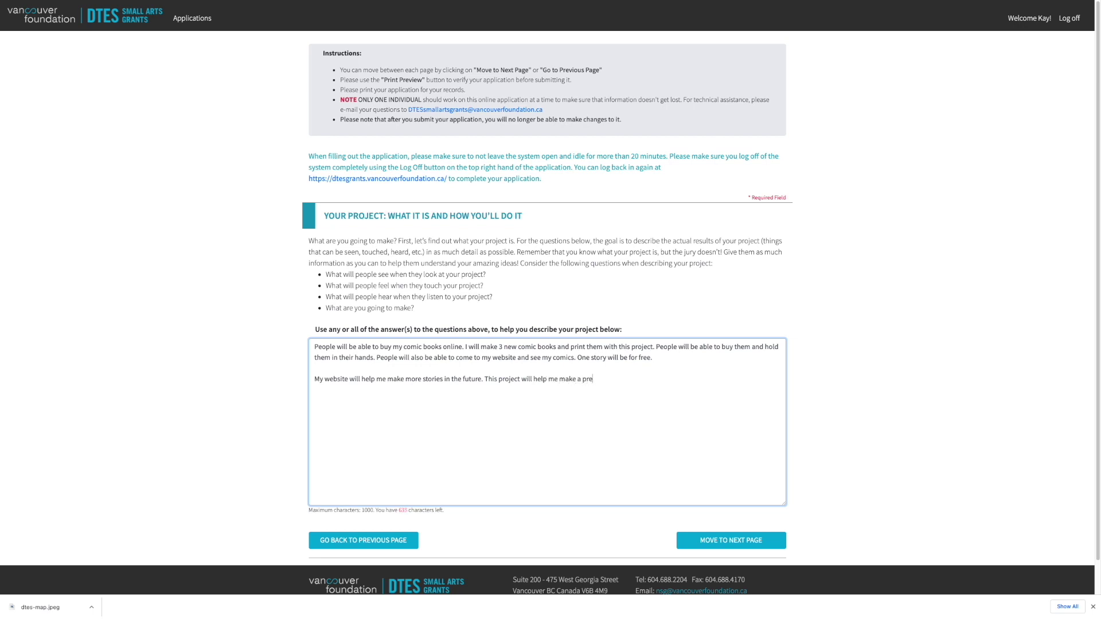
text(e where I can sell my future stories after this year.)
click(885, 405)
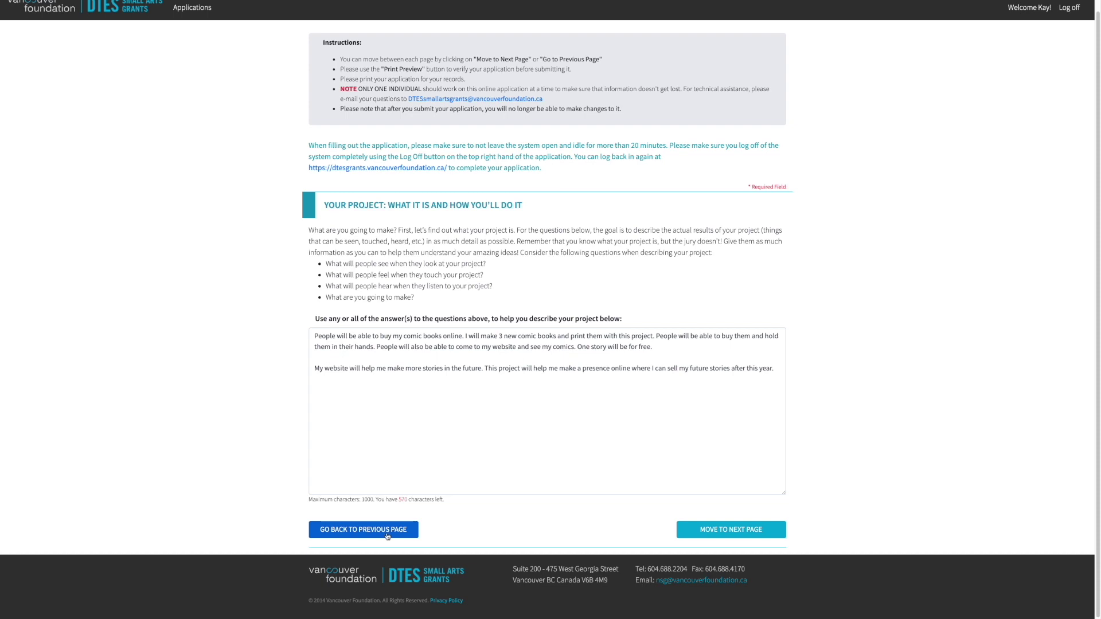
click(700, 534)
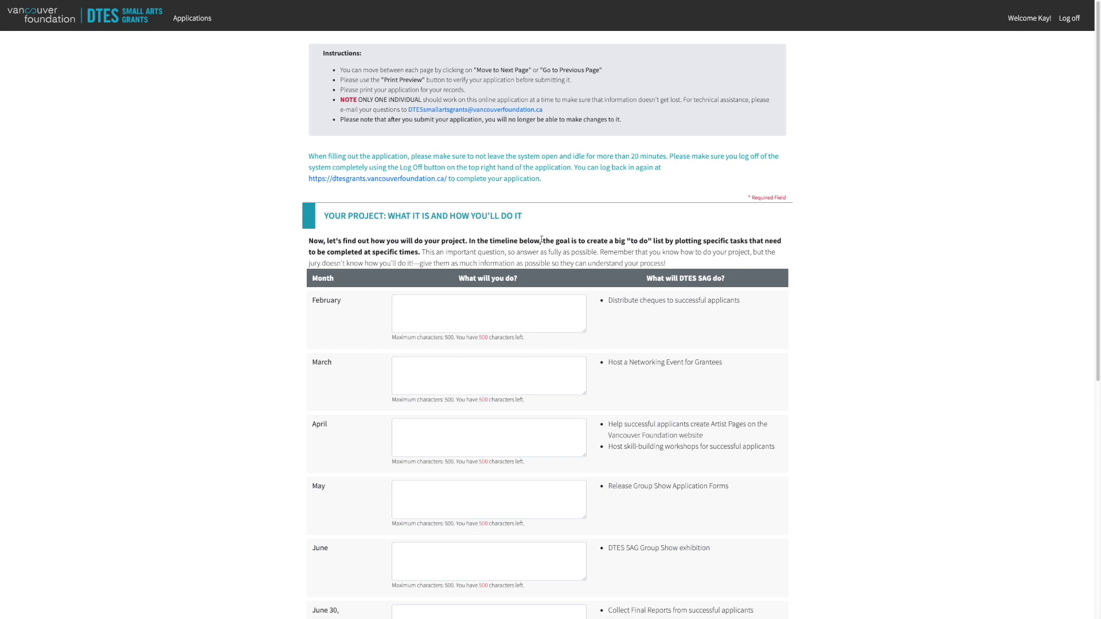
drag(543, 240, 665, 242)
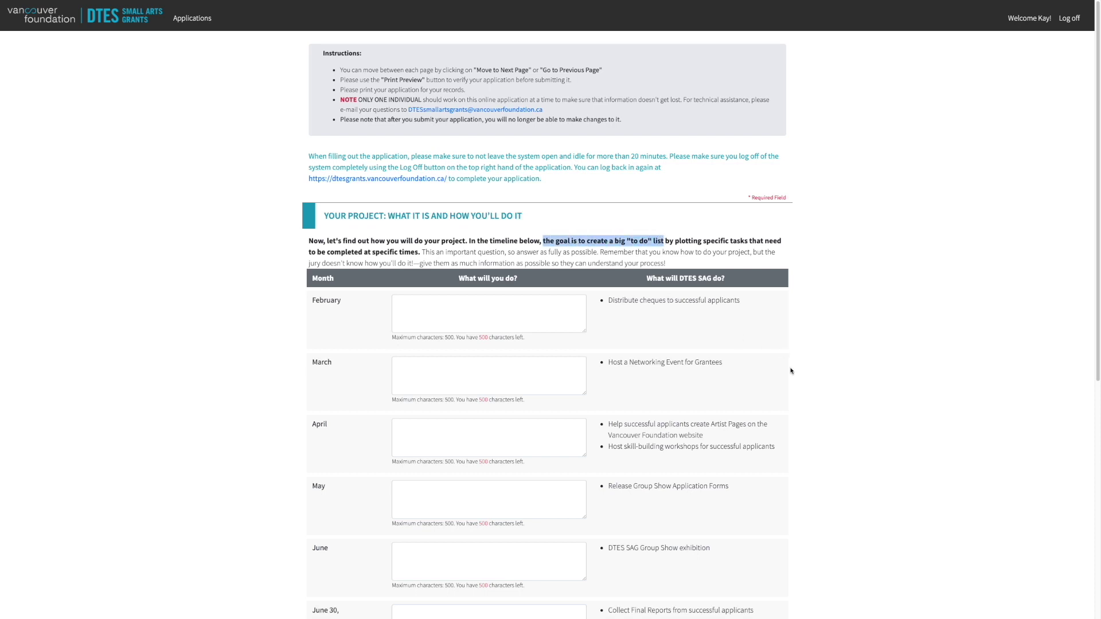
scroll(820, 386, down, 3)
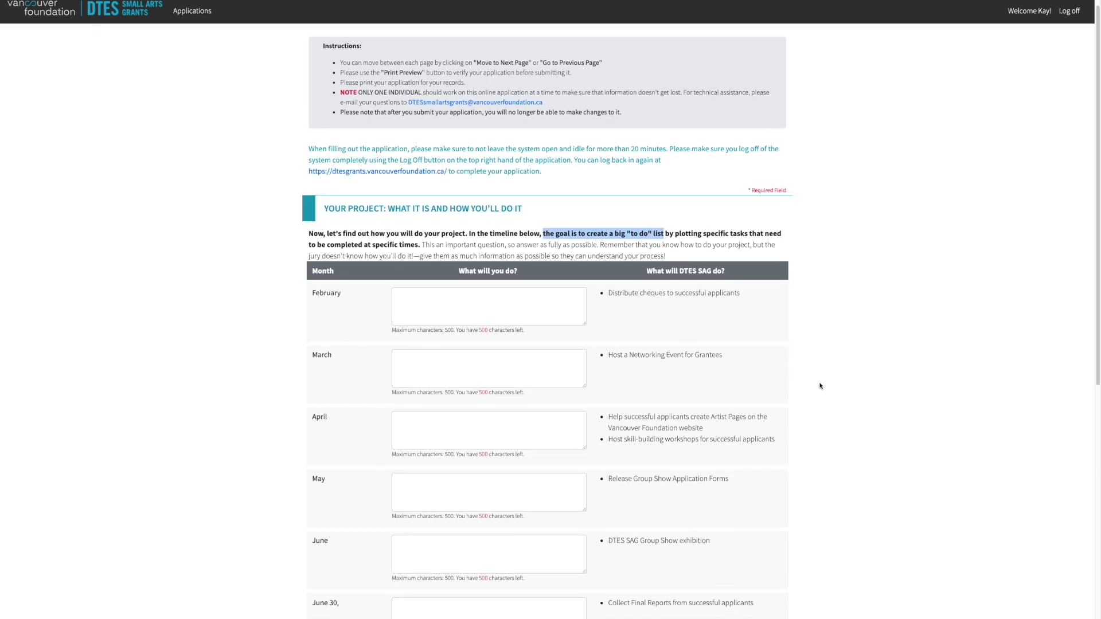
scroll(820, 386, down, 2)
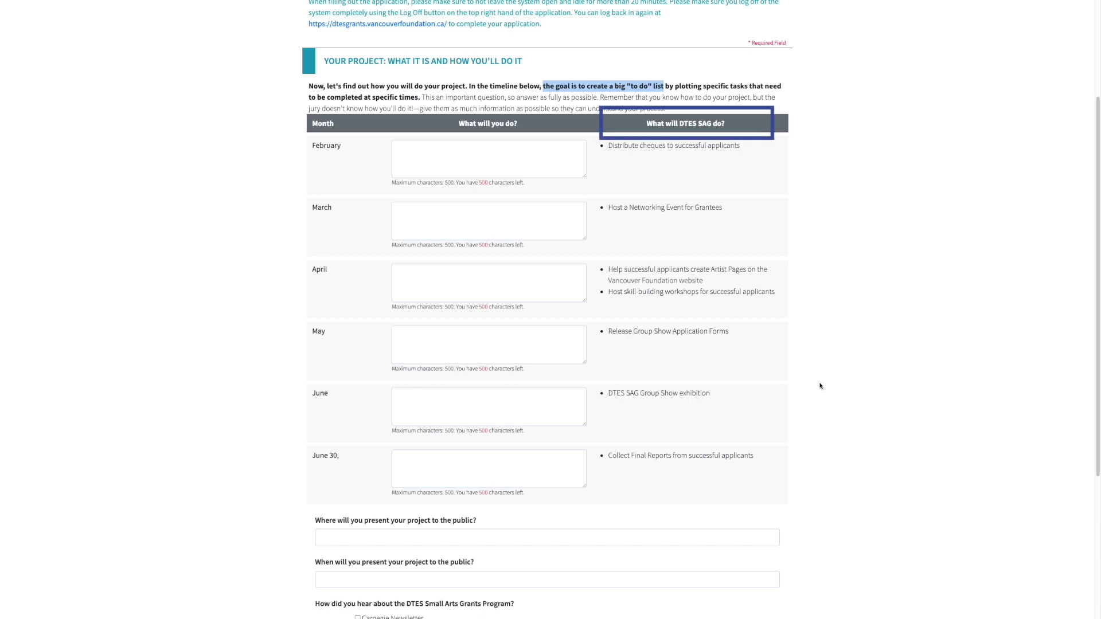
Enter February 'Write my stories. Look for Web Designers' and March sketches, thumbnails and storyboard class
click(418, 160)
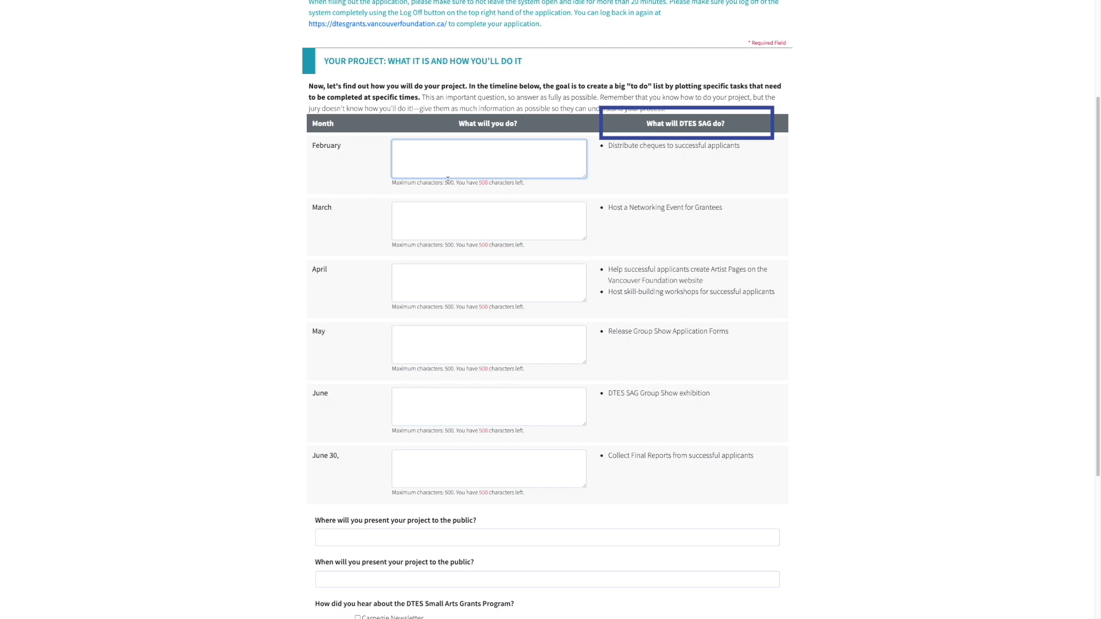
text(Write my stories.)
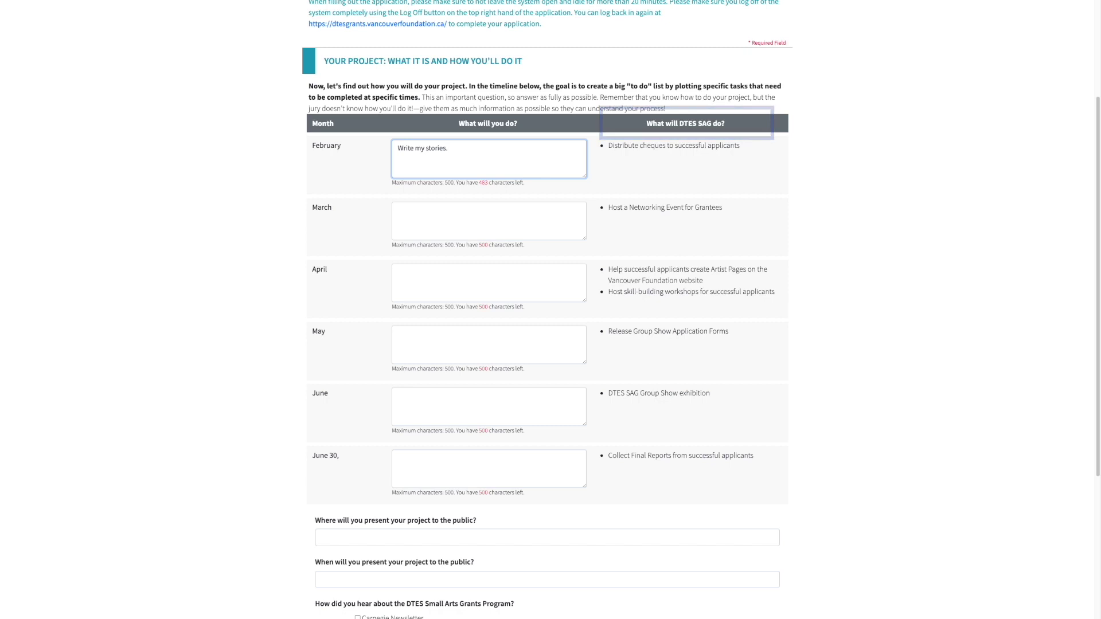
text( Look for W)
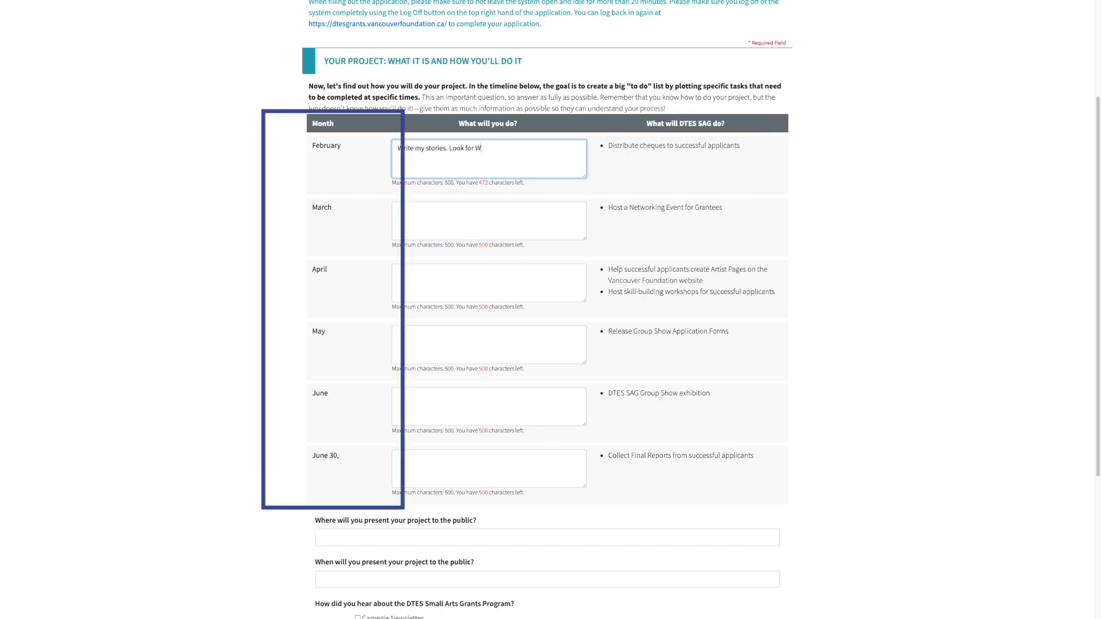
text(eb De)
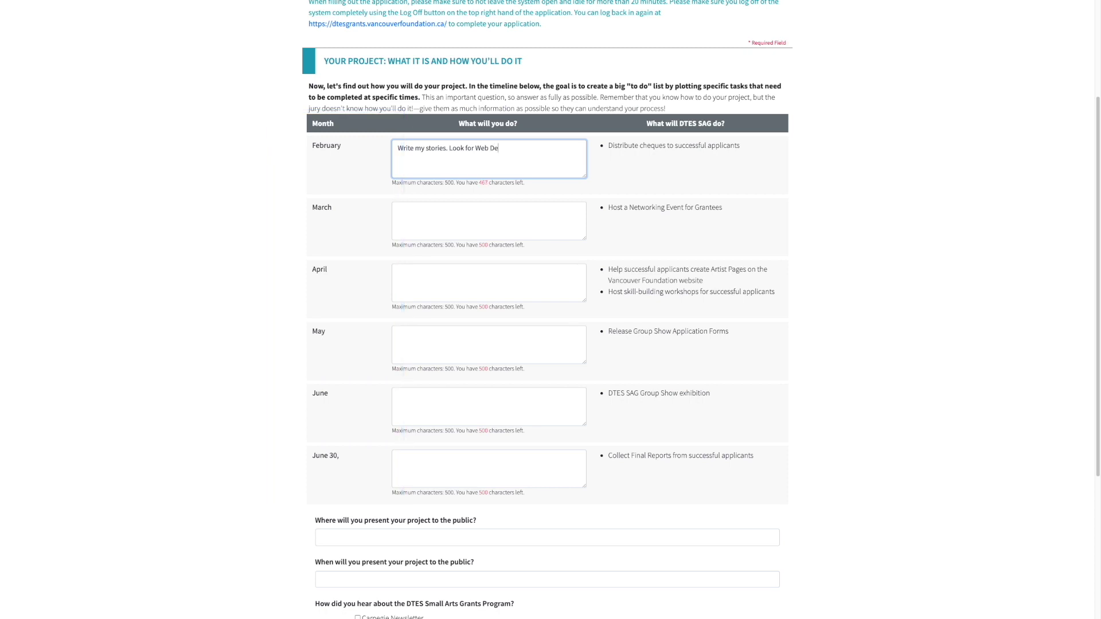
text(signers.)
click(488, 221)
text(Make sk)
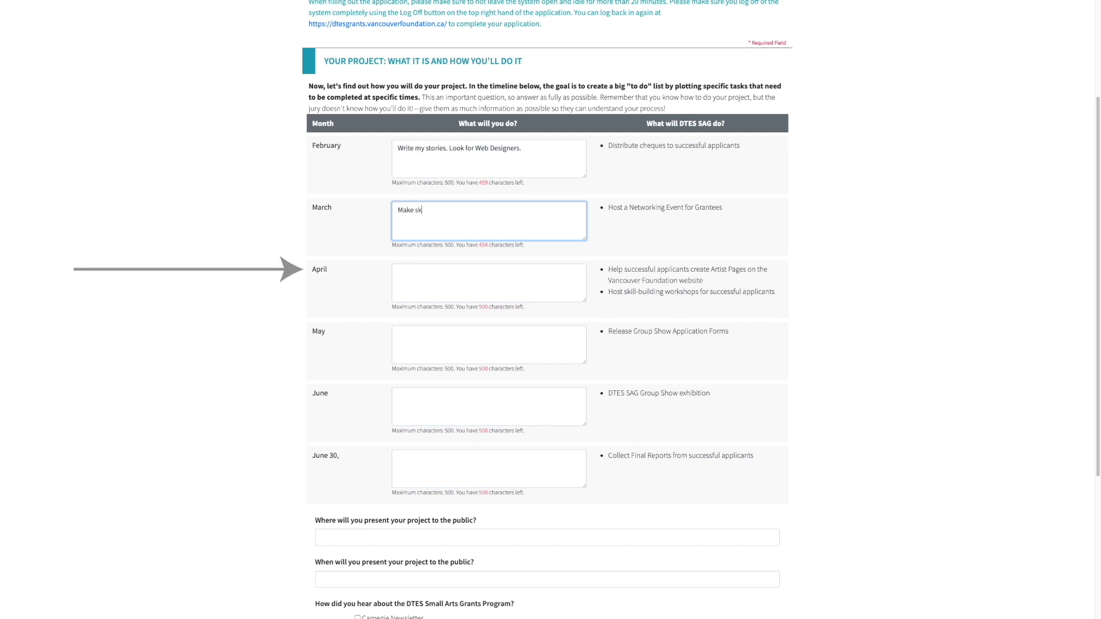
text(etches and thum)
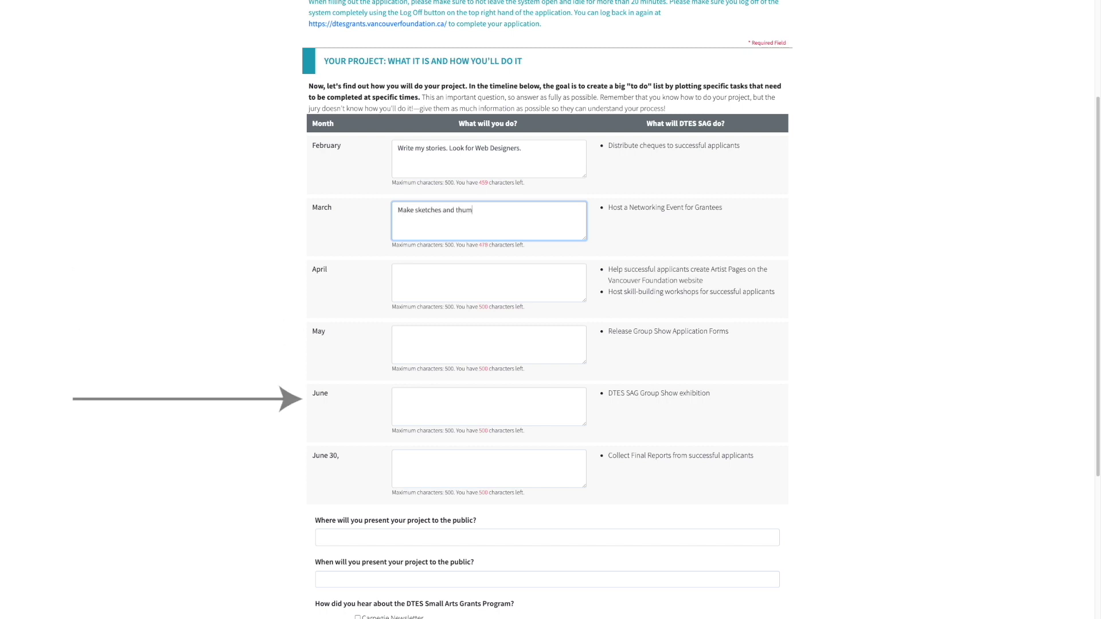
text(bnails for)
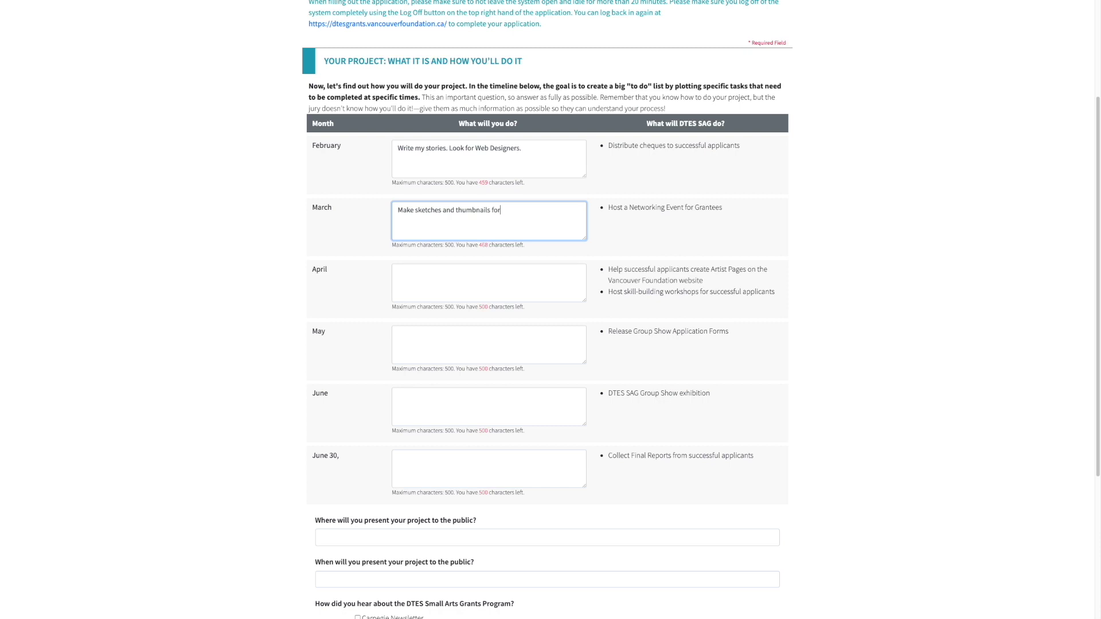
text( my comics. Take a)
text( cal)
text(ass on)
text( using storyboards)
text( to plan )
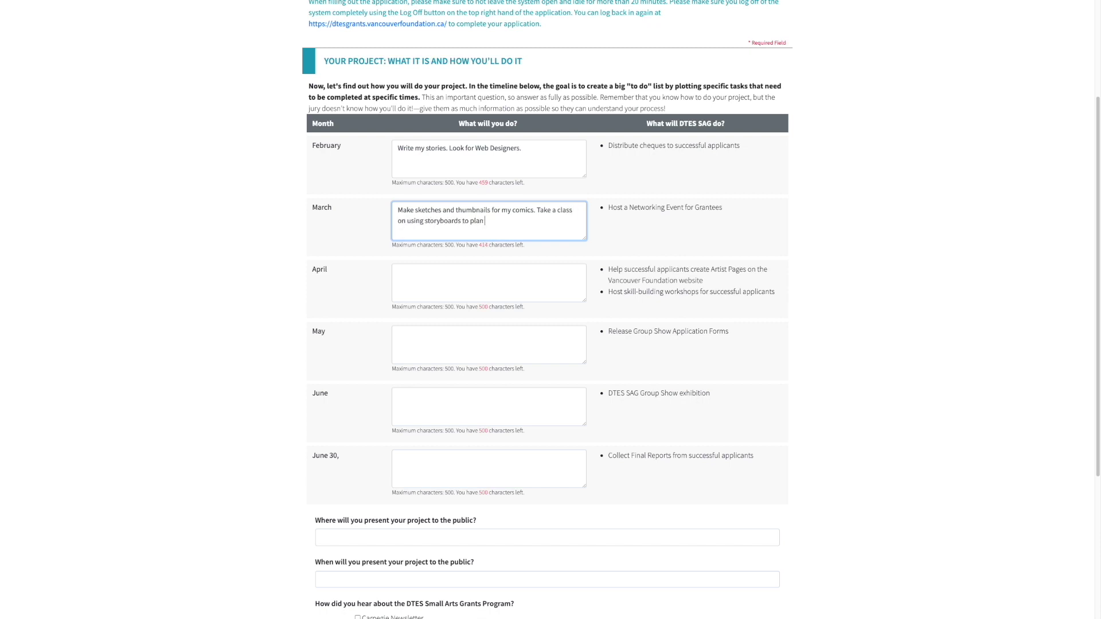
text(out my story visually.)
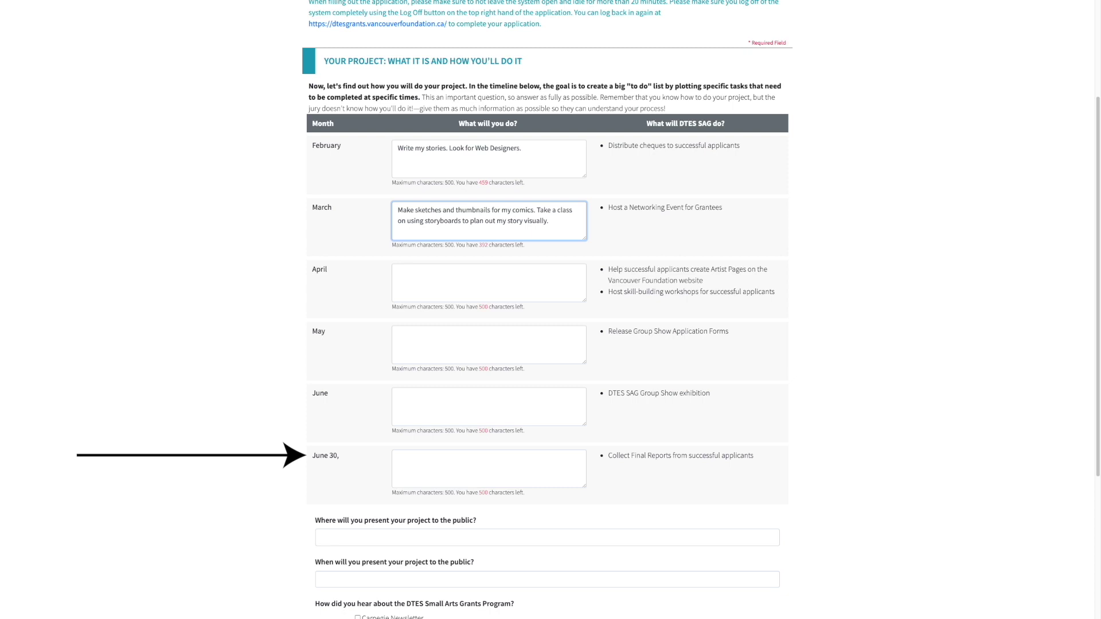
Enter April's editor hire and storyboards, and May's web content, Group Show application and comics
click(398, 272)
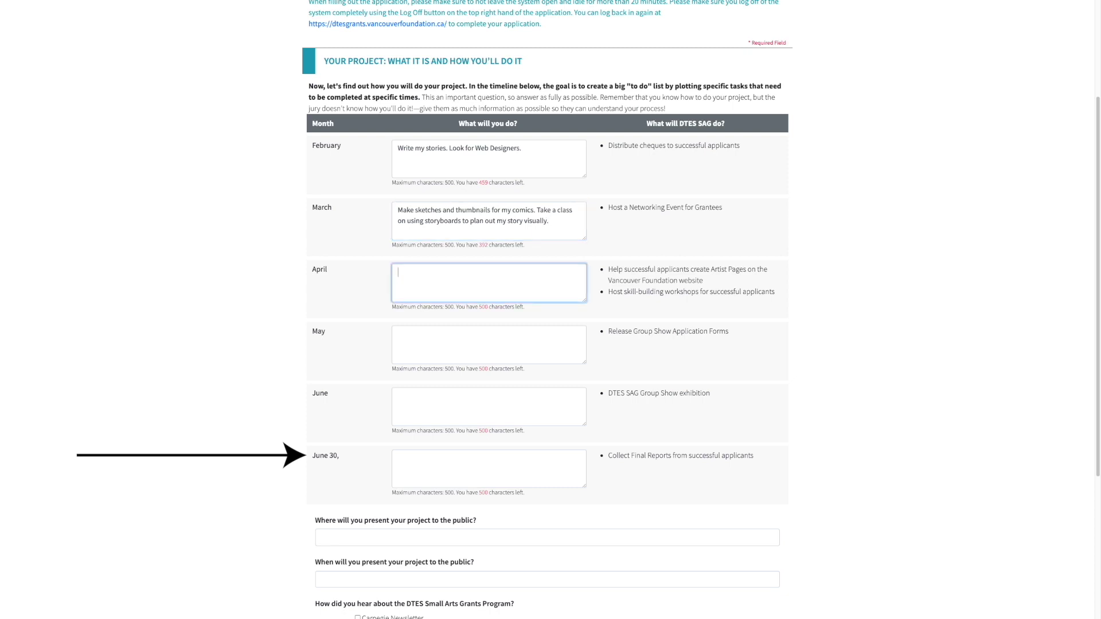
text(Hire an editor to help check my spelling and dialogue, and )
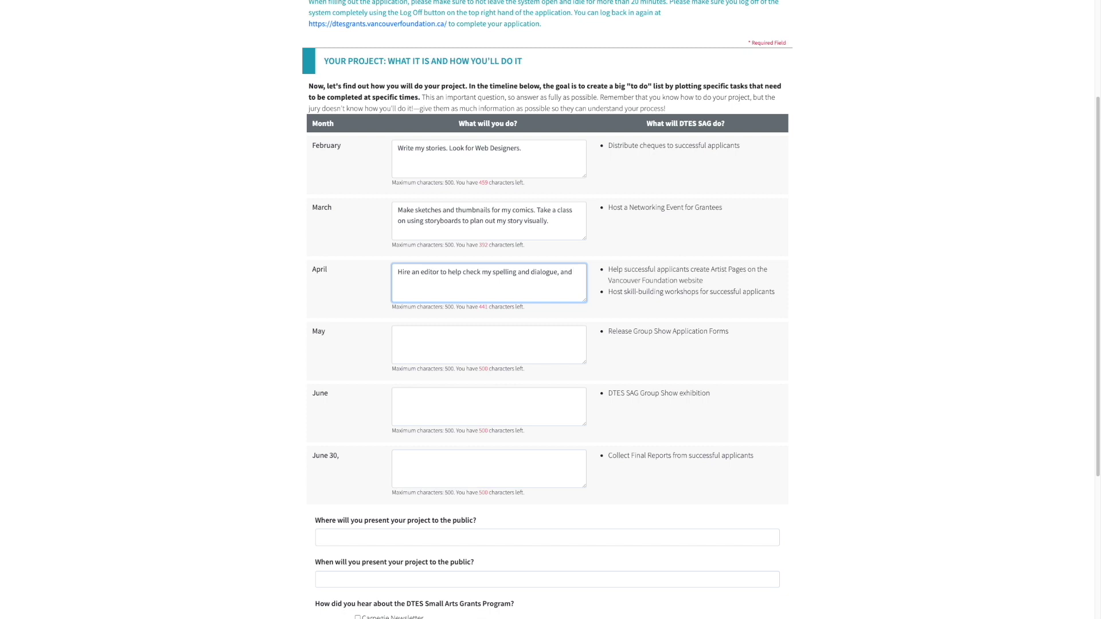
text(to check that my story make sense. Draw another )
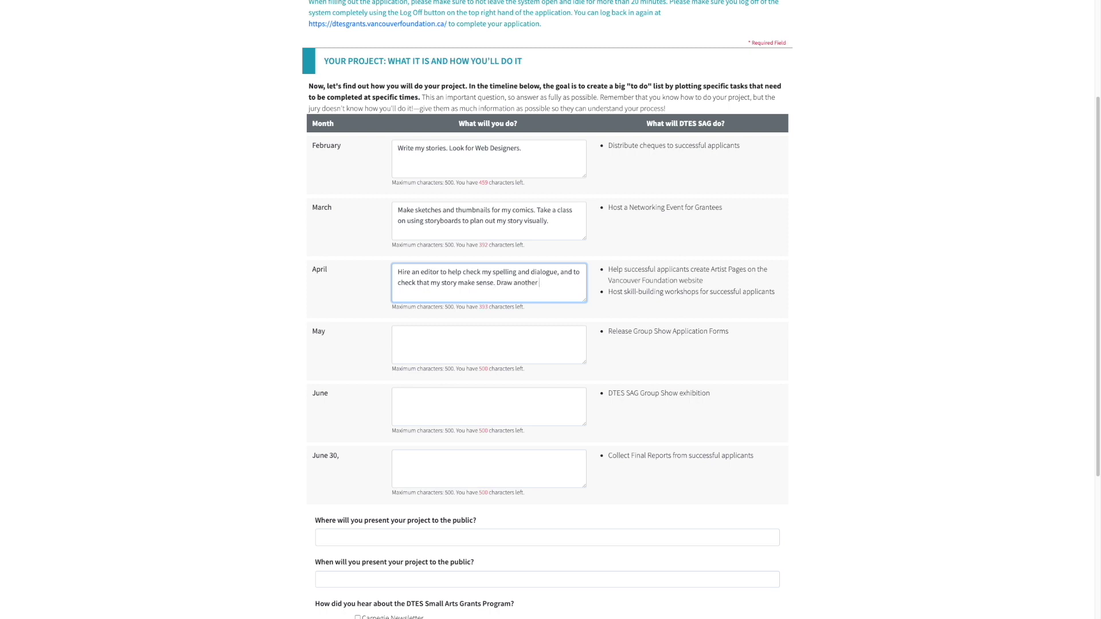
text(set of storyboards.)
click(399, 335)
text(Provide web)
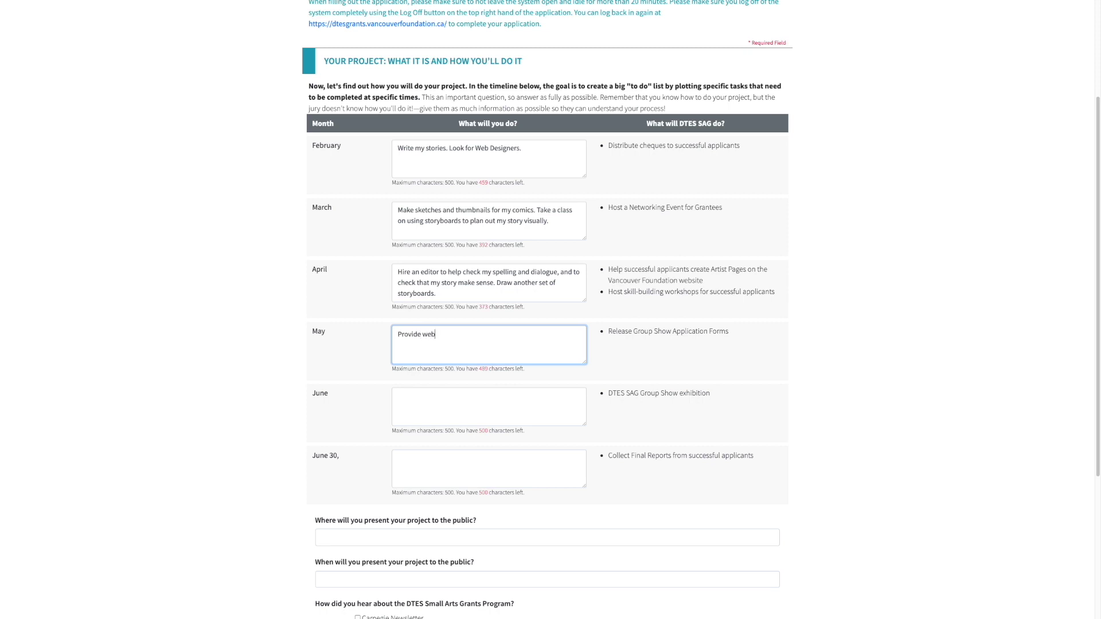
text( desig)
text(ner will )
text(h )
text(conten)
text(t, pix)
text(tures, and my biograp)
text(hy)
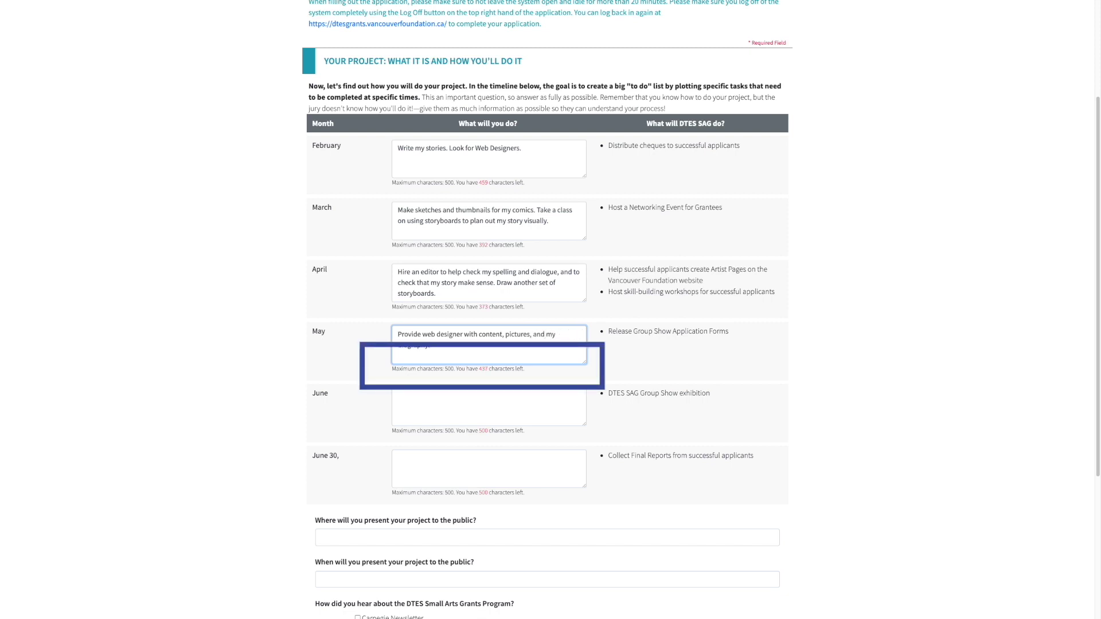
text(. Apply for the DTES SAG Group Show. Draw )
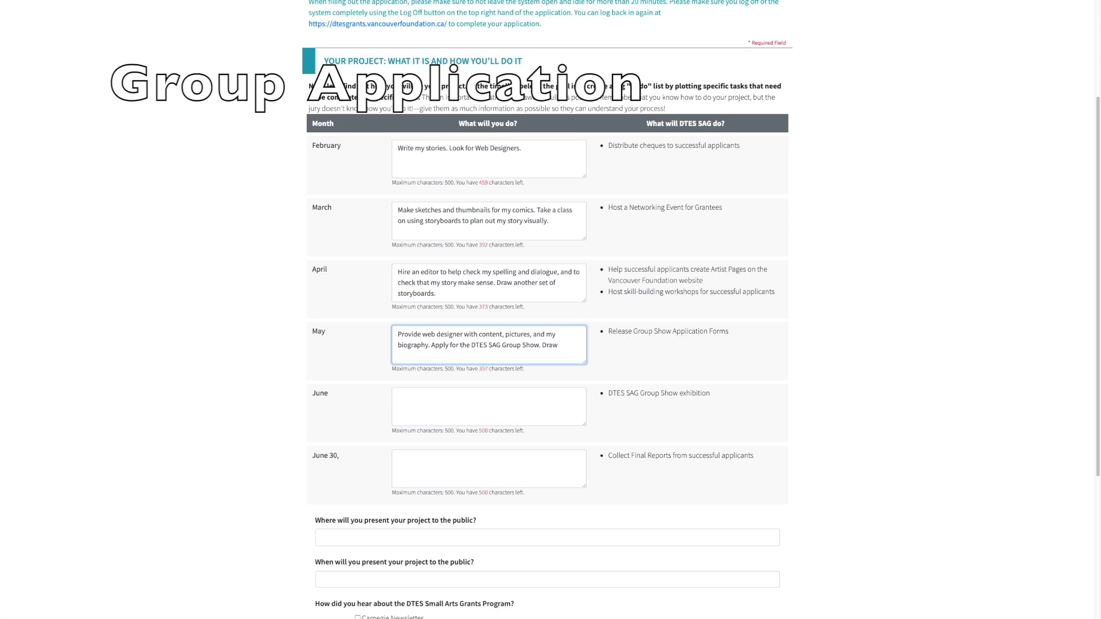
text(my first 2 comic books.)
Enter June's drawing, printing and online store tasks, and June 30 'Sell my comic books online. Write my final report'
click(399, 396)
text(Draw my 3 com)
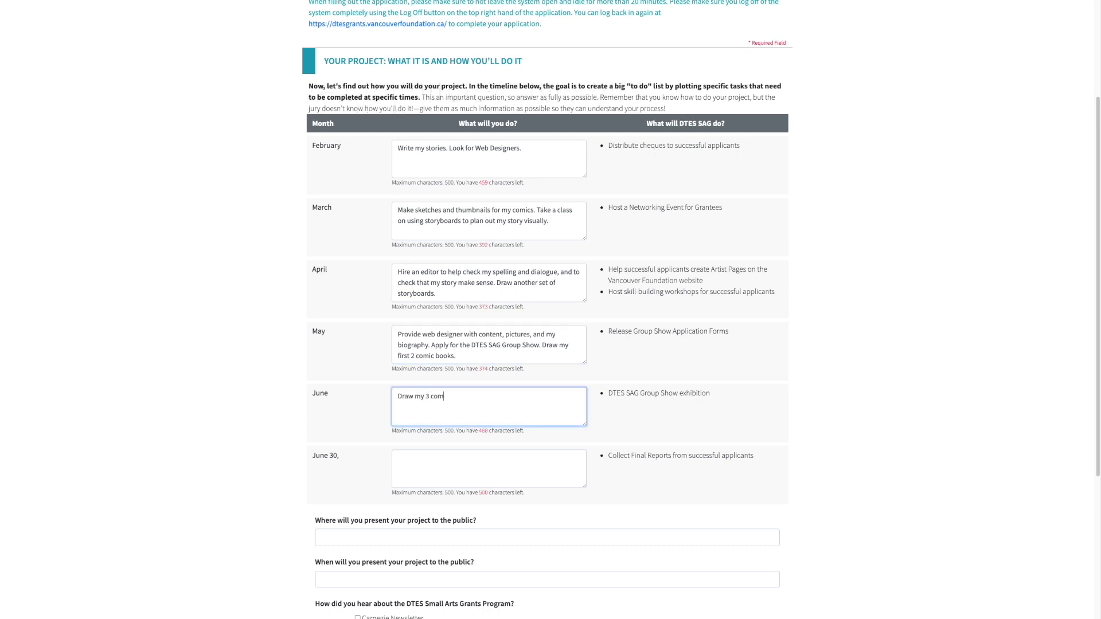
text(ic books)
text(. )
text(Scan)
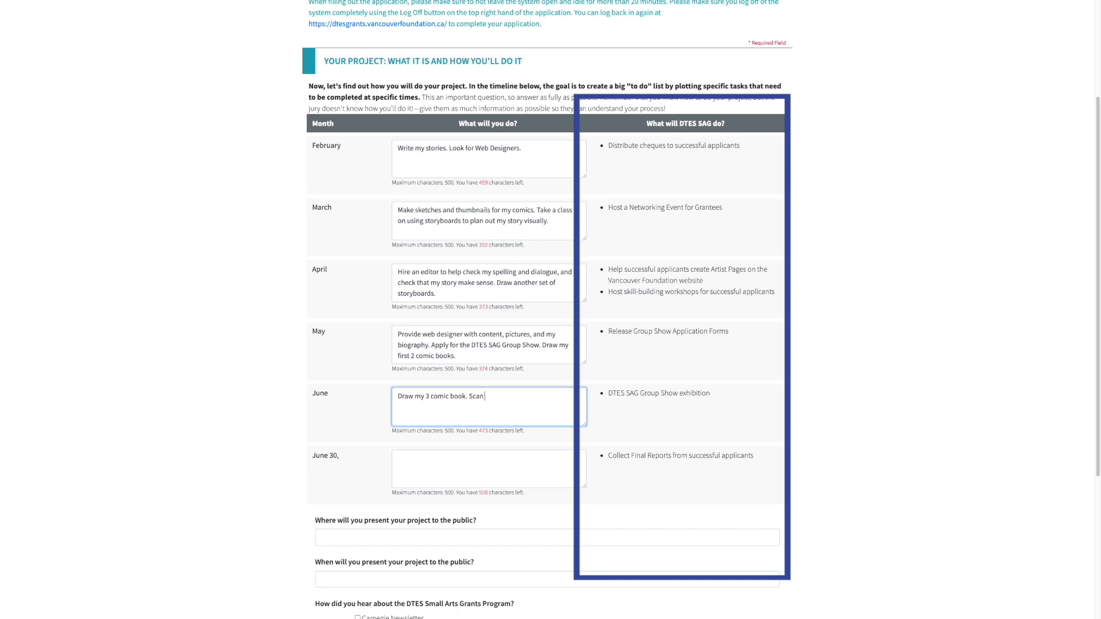
text( and send my comic books to the printers. Set up )
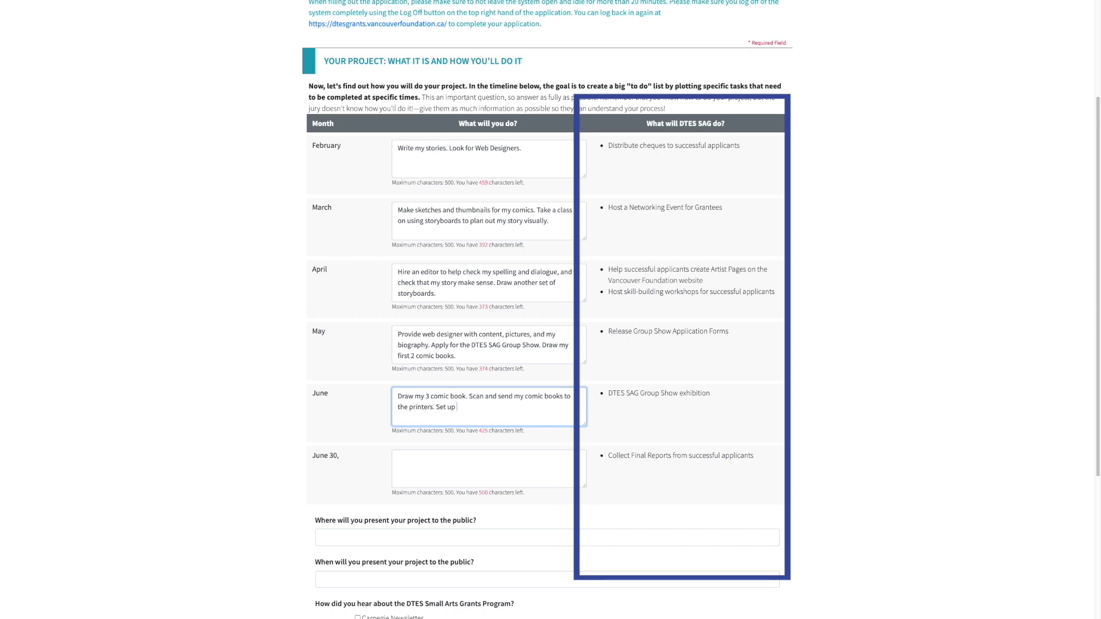
text(a place where people can buy them online. Par)
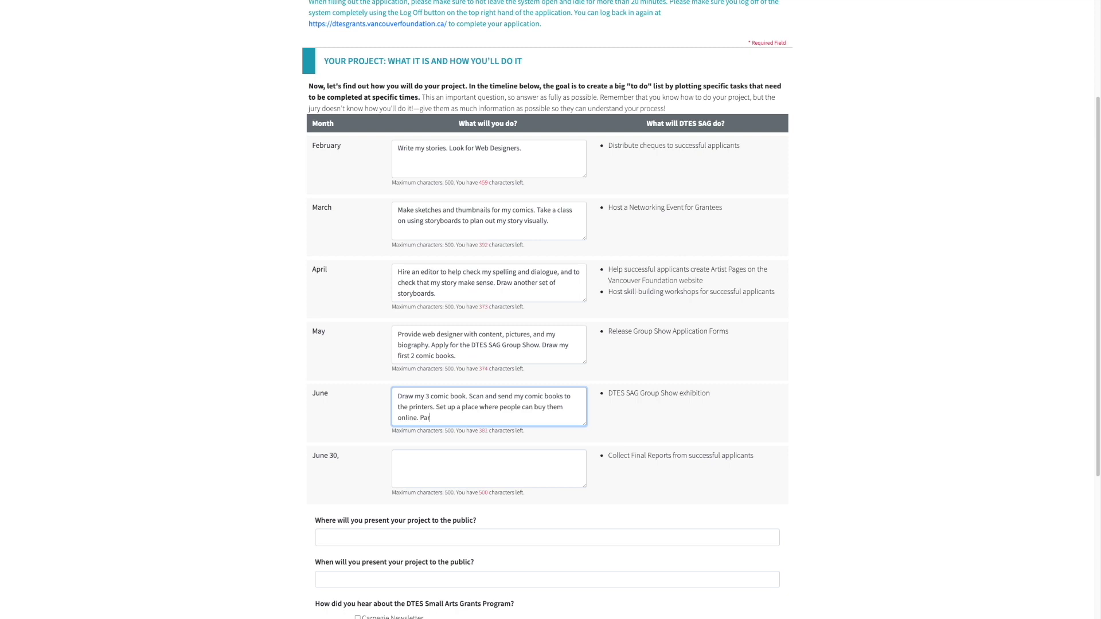
text(tccipate)
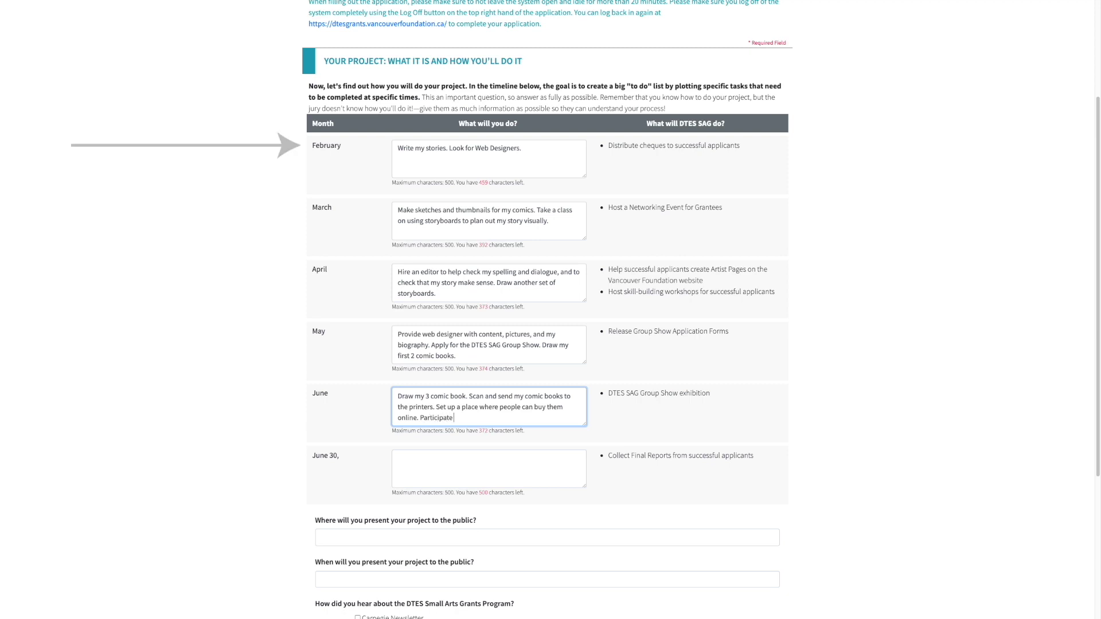
text( in the DTES SAG)
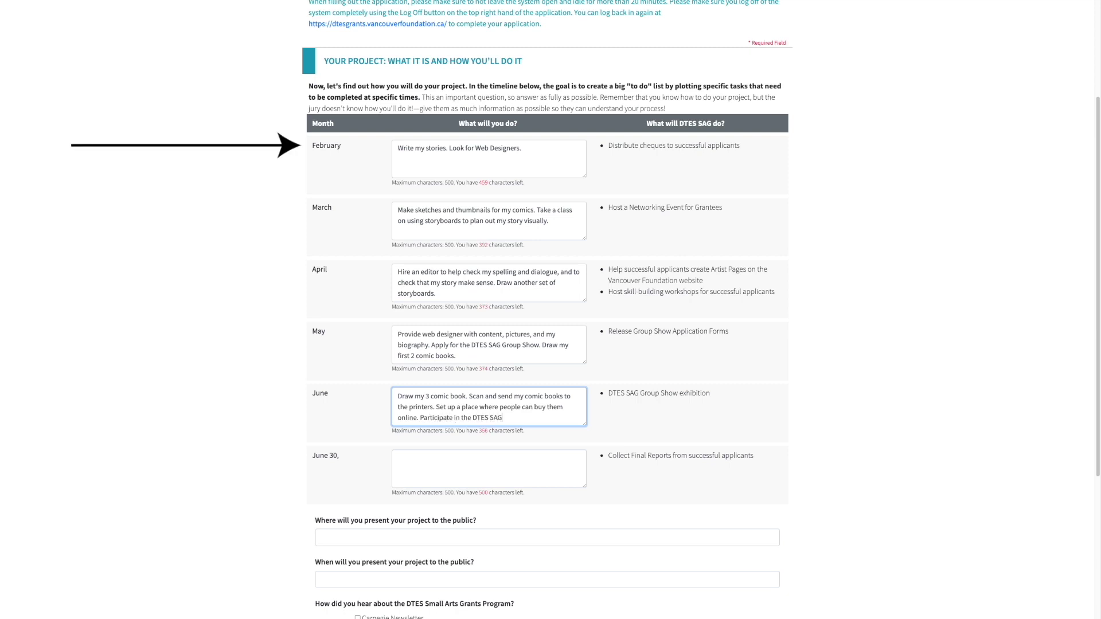
text( Show.)
click(488, 468)
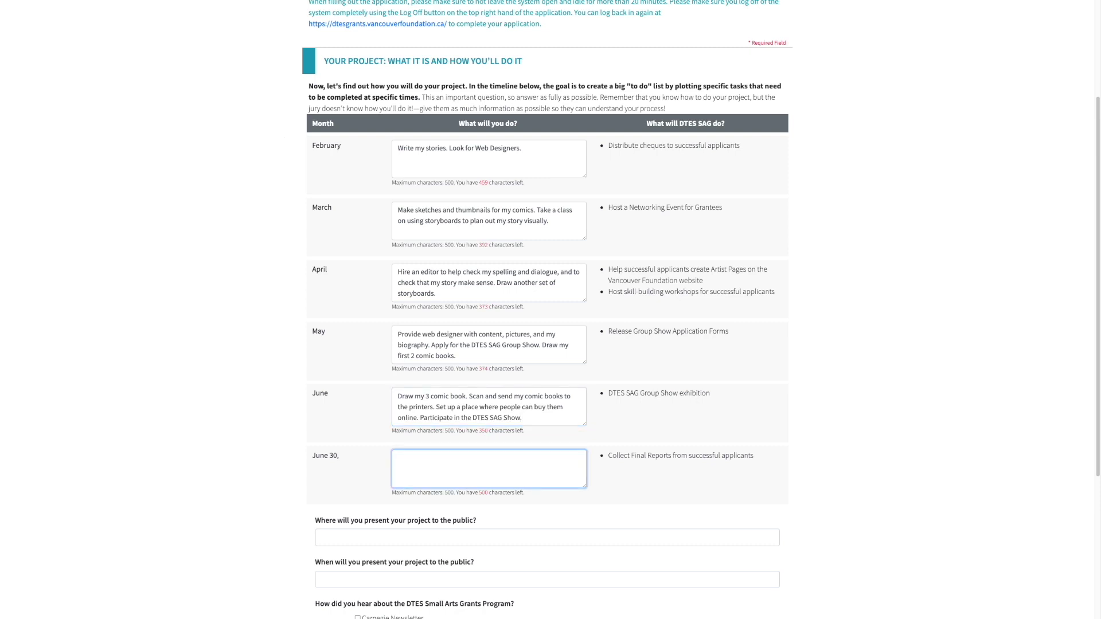
text(Sell my)
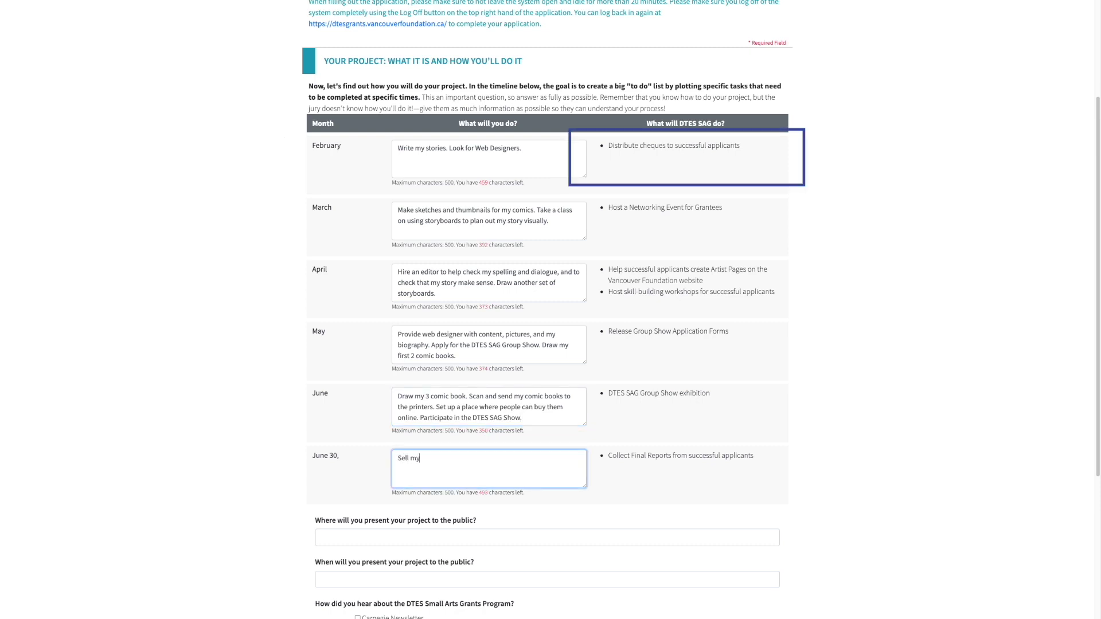
text( comic books online. Write my final report.)
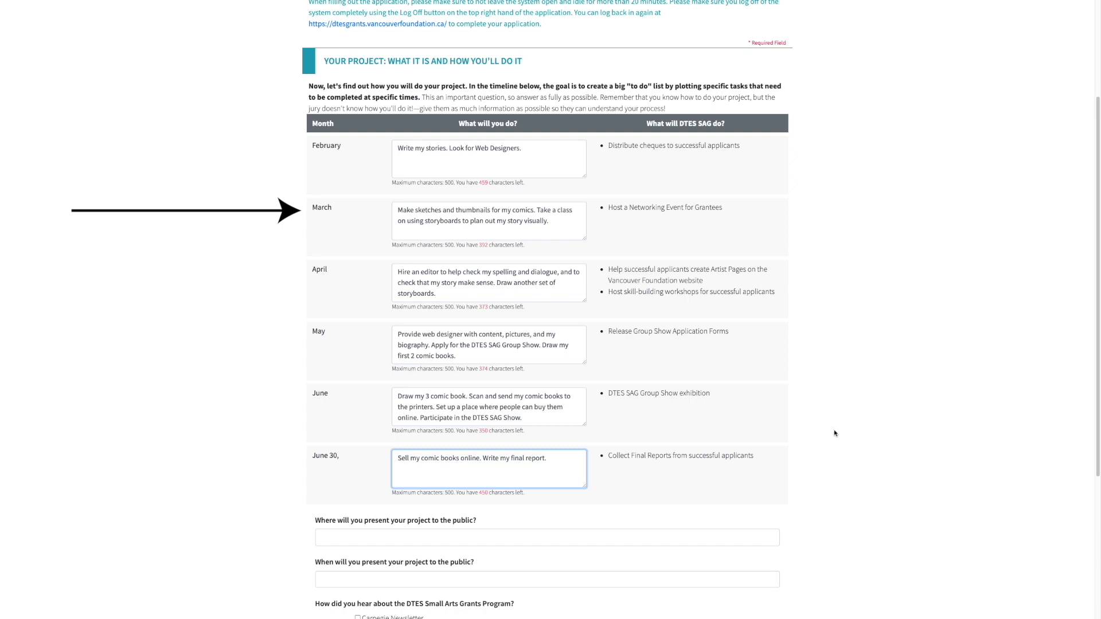
click(836, 435)
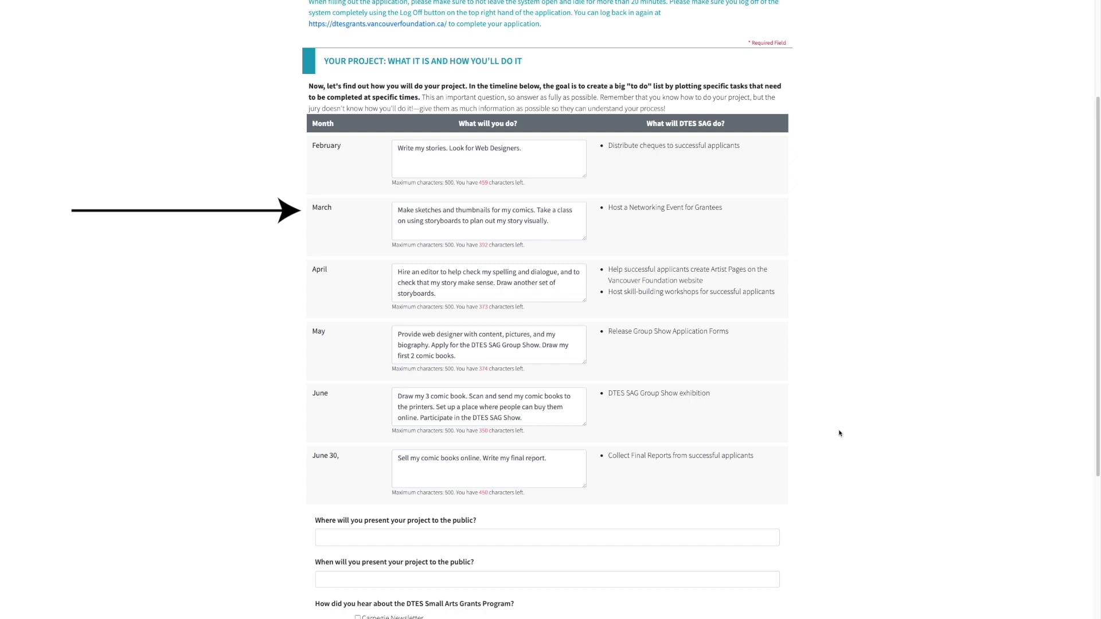
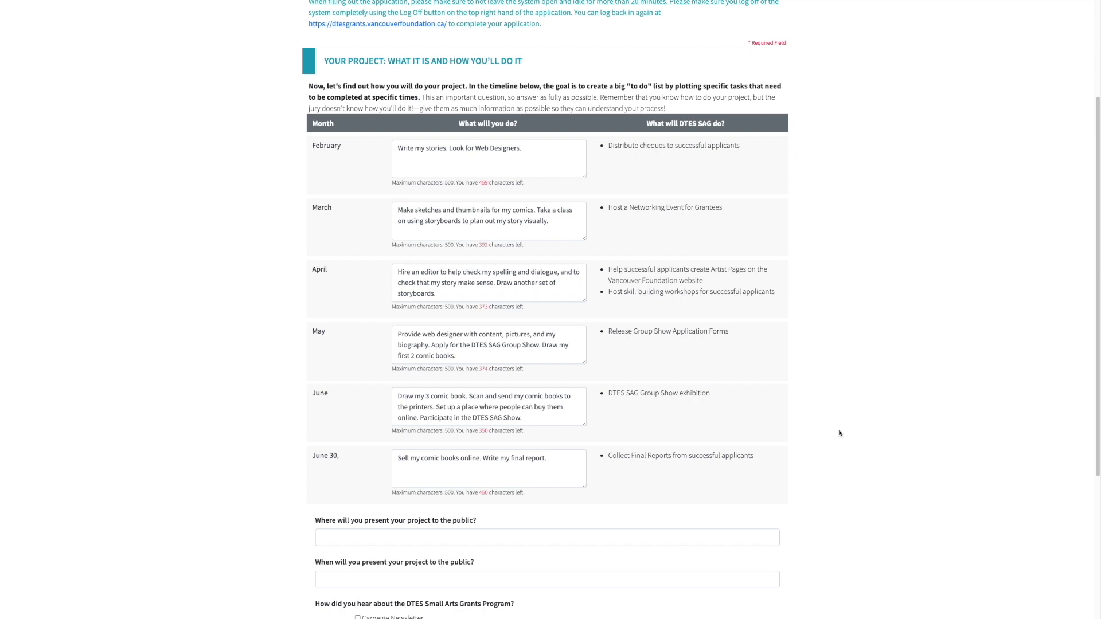
Answer presentation venues: 'On my website, at the DTES SAG Group Art Show, a CANZINE festival'; timing 'Summer'
scroll(839, 433, down, 4)
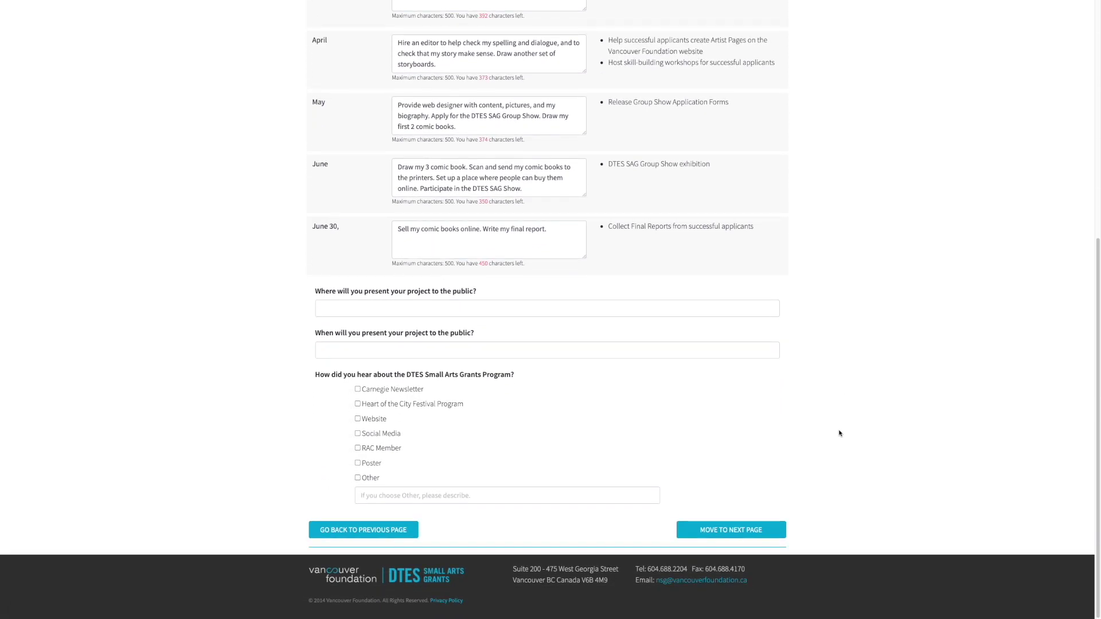
click(381, 308)
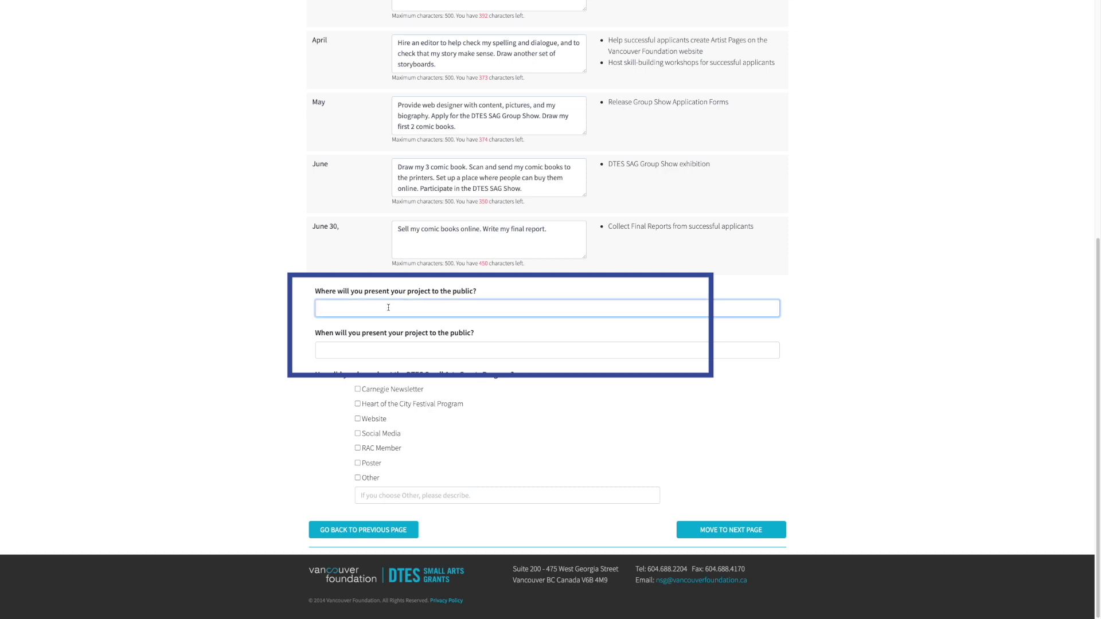
text(On my website,)
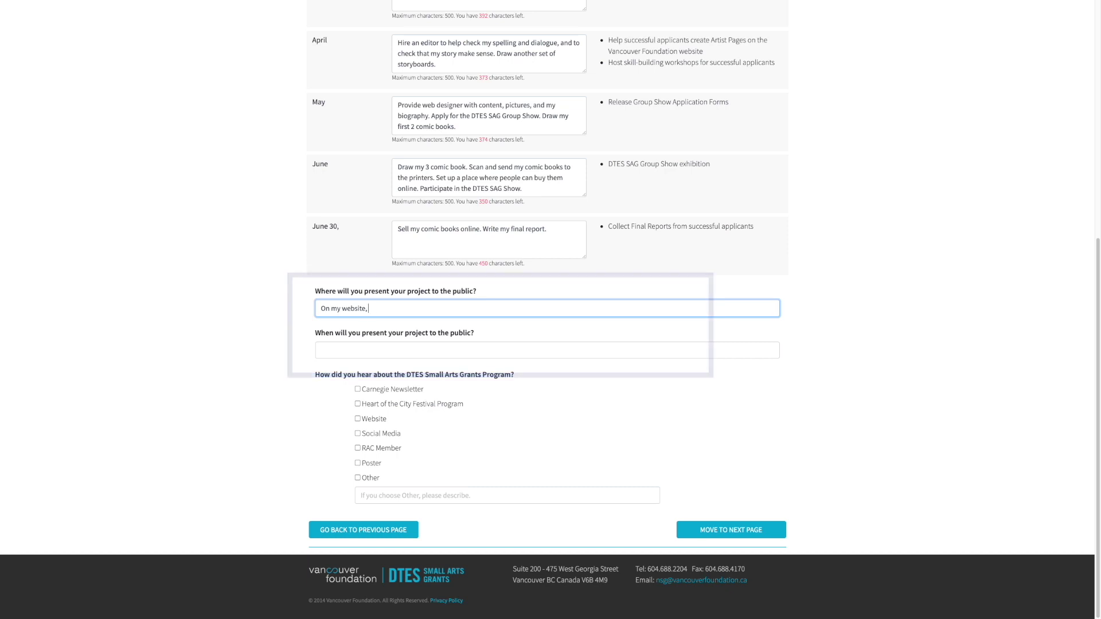
text( at the DTES SAG)
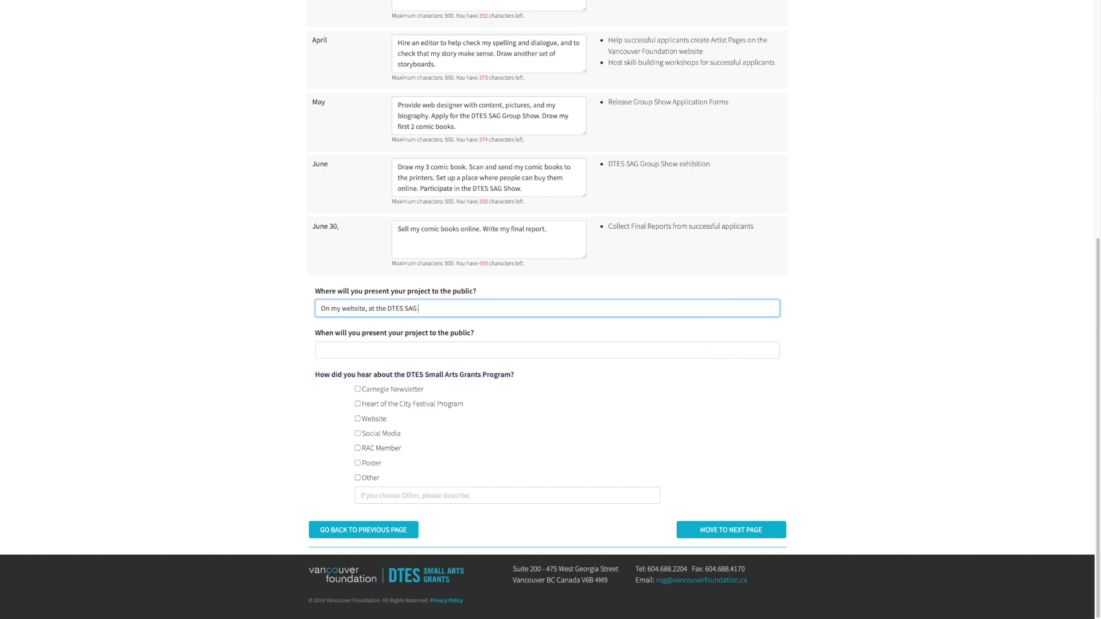
text( Group Art Show, a CANZINE festival)
click(321, 350)
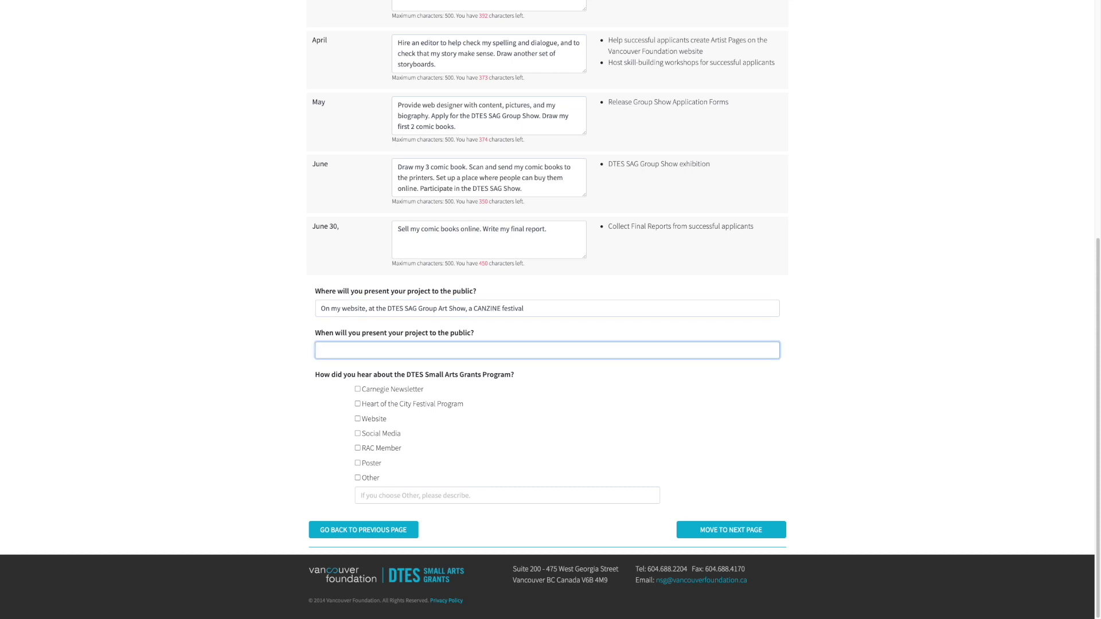
text(Summer)
Tick Carnegie Newsletter, Heart of the City Festival Program, Website, Social Media, Poster and Other as sources
click(594, 425)
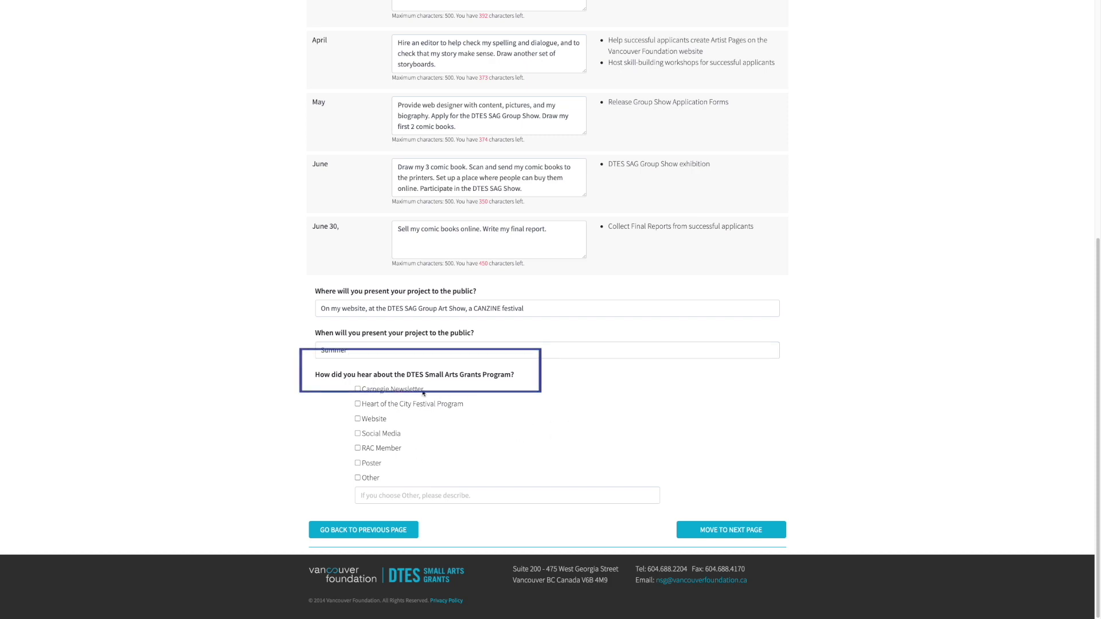
click(357, 390)
click(358, 404)
click(358, 419)
click(357, 434)
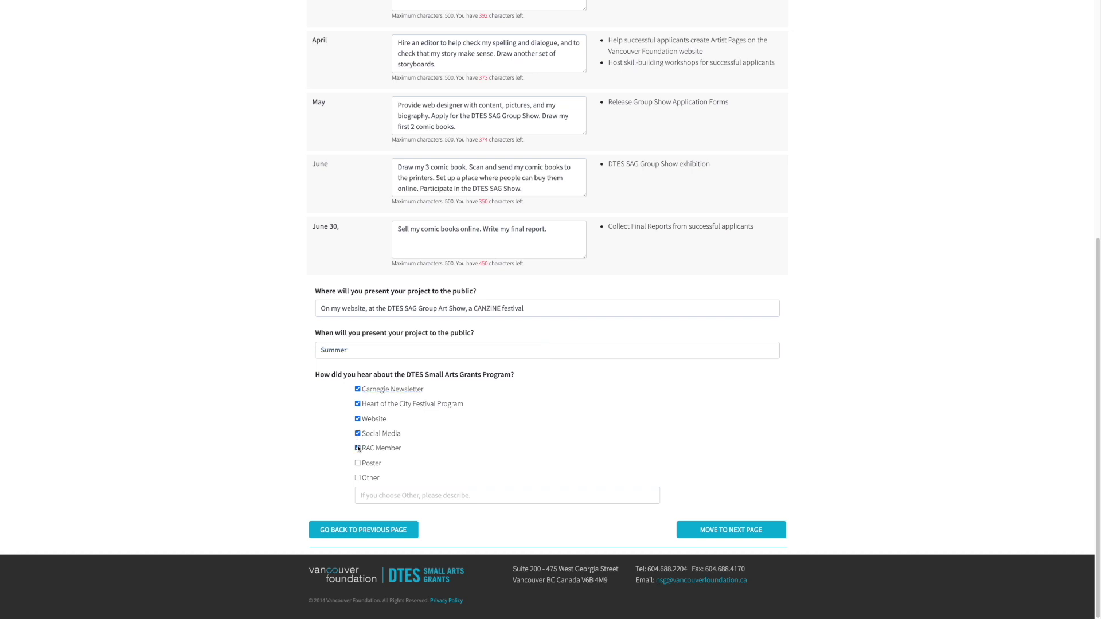
click(358, 463)
click(358, 478)
Describe the Other source as a friend and untick RAC Member
click(408, 498)
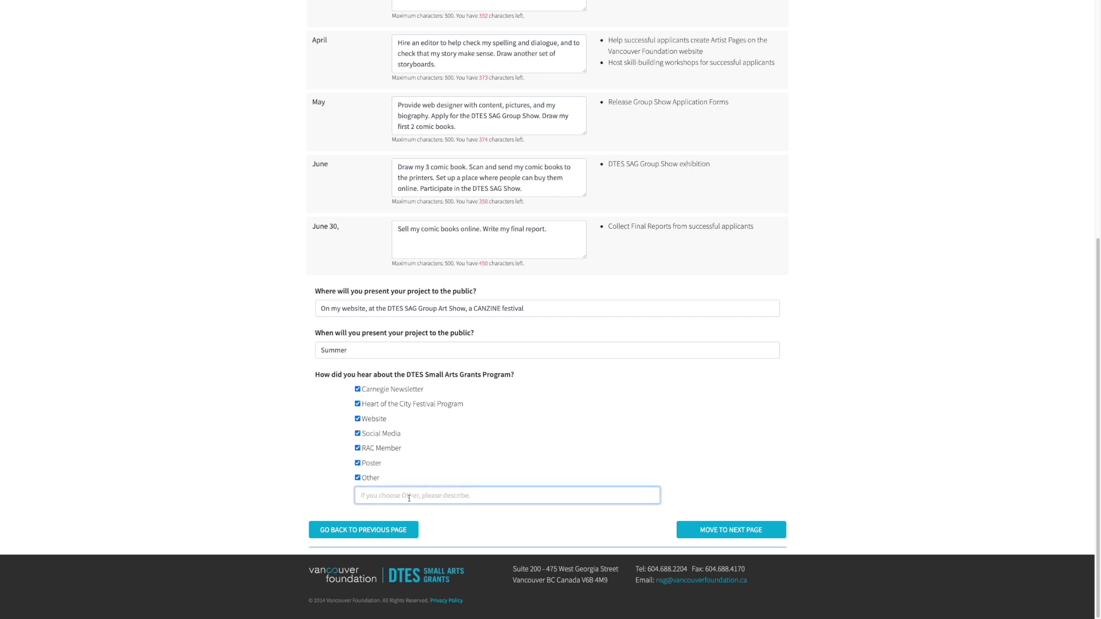
text(M)
key(BackSpace)
text(My friend Paul.)
click(586, 442)
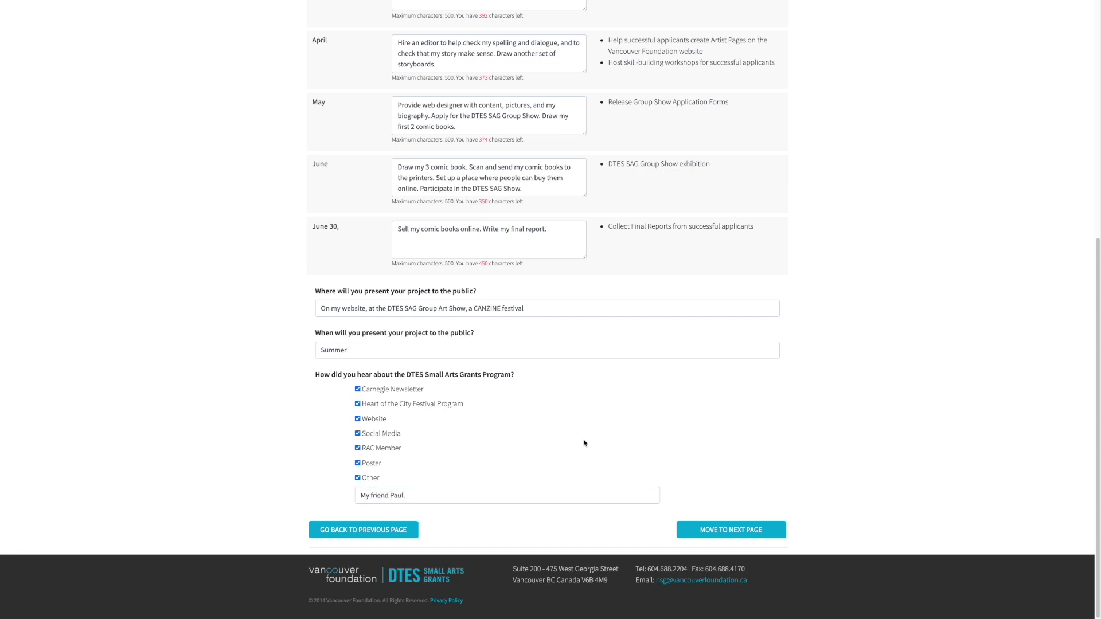
click(357, 448)
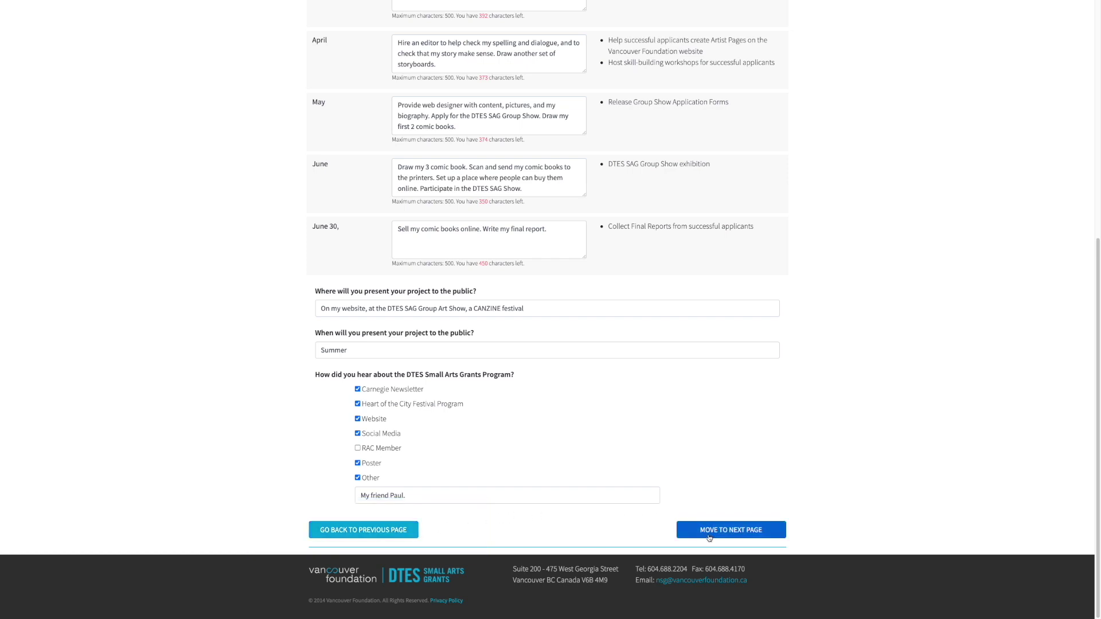
Move to the next page, the budget and expenses section
click(709, 537)
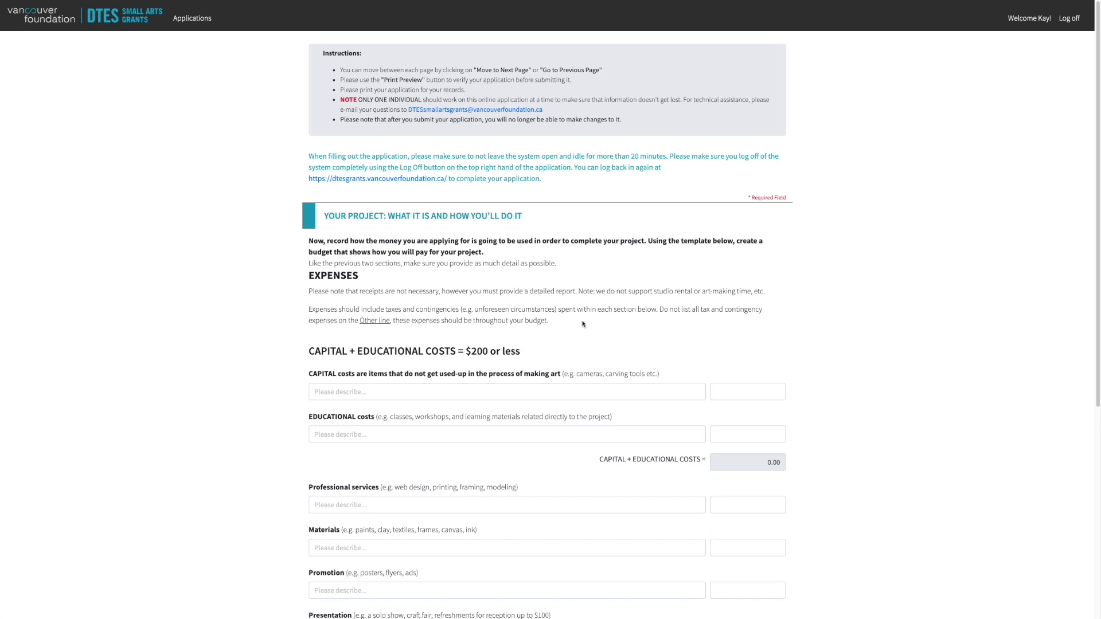
List capital costs: scanner $125, light for the drawing space $50, $25 for unforeseen purchases
scroll(583, 324, down, 2)
click(339, 302)
text(Scanner)
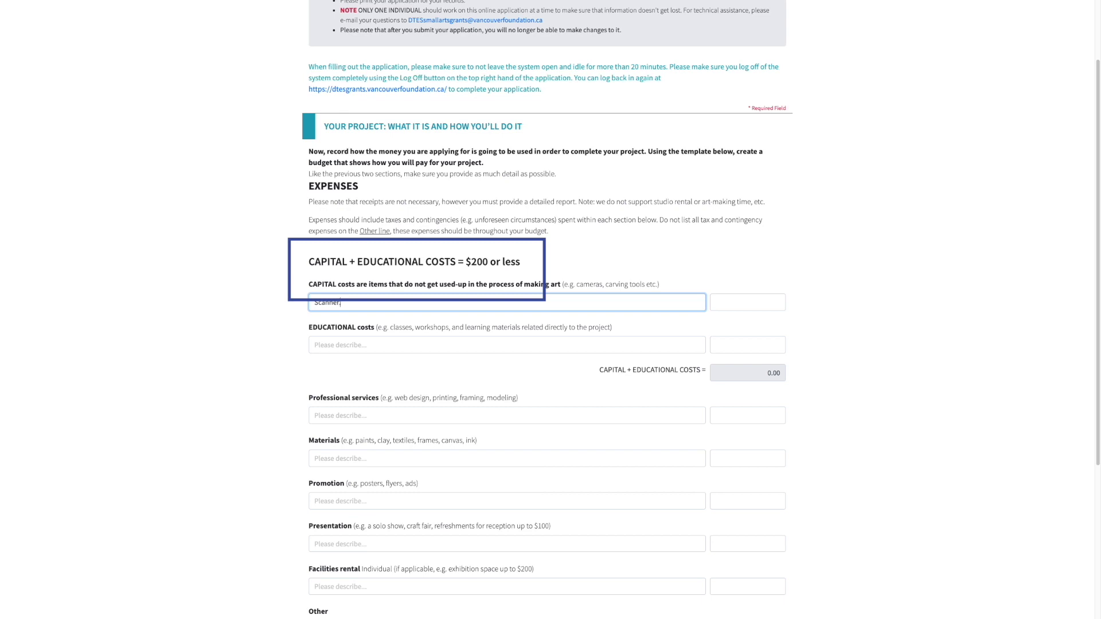
text(.)
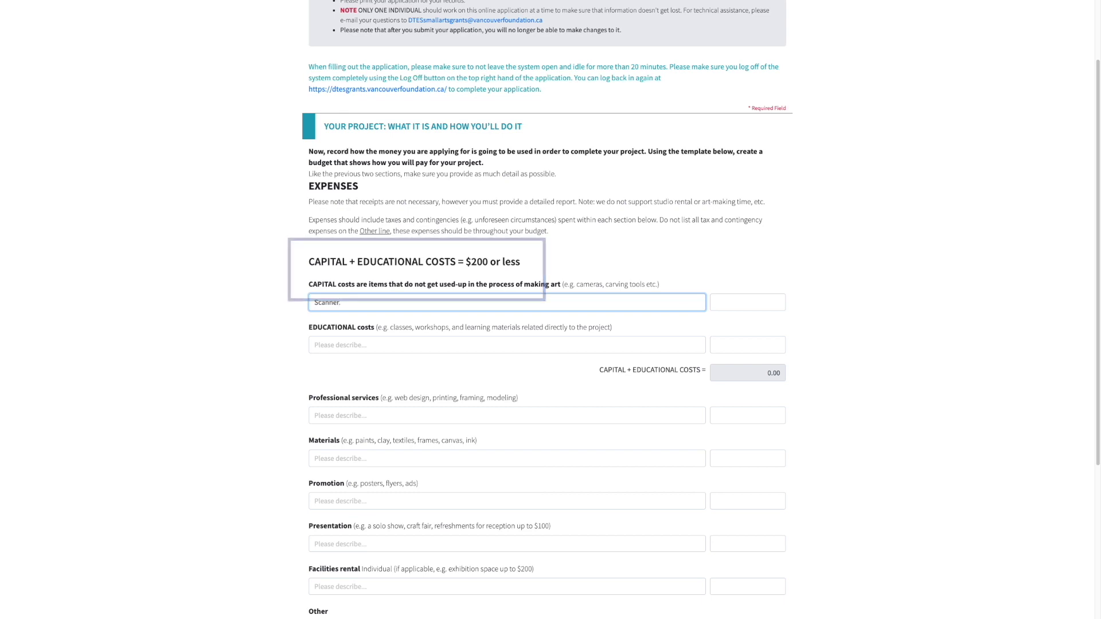
text( Light for my )
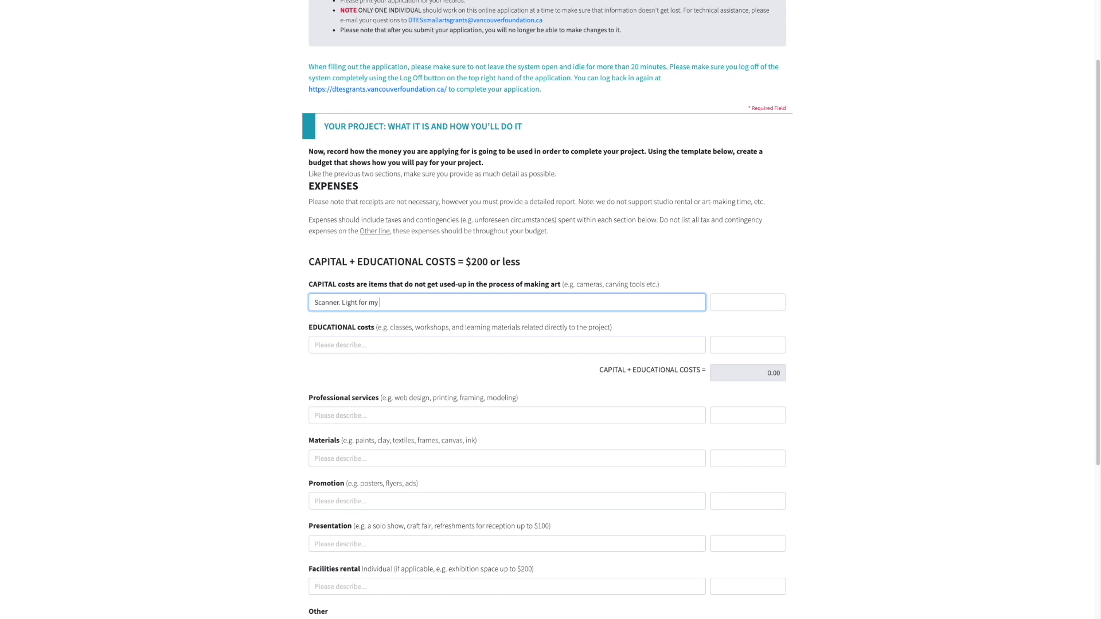
text(drawing space.)
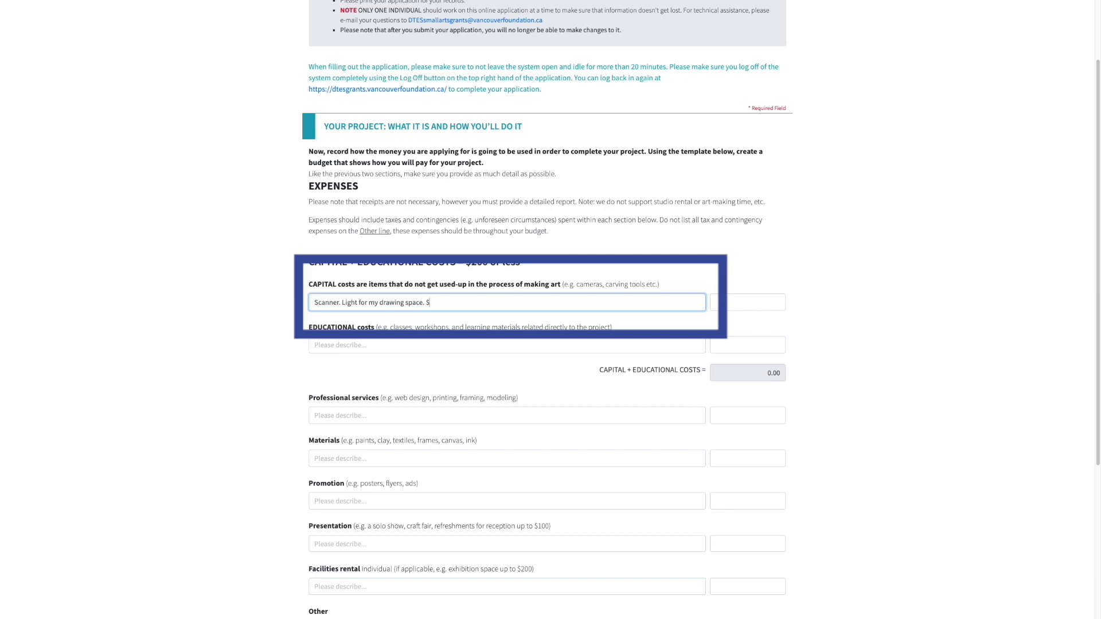
text($25 for any things I don't know I need to buy.)
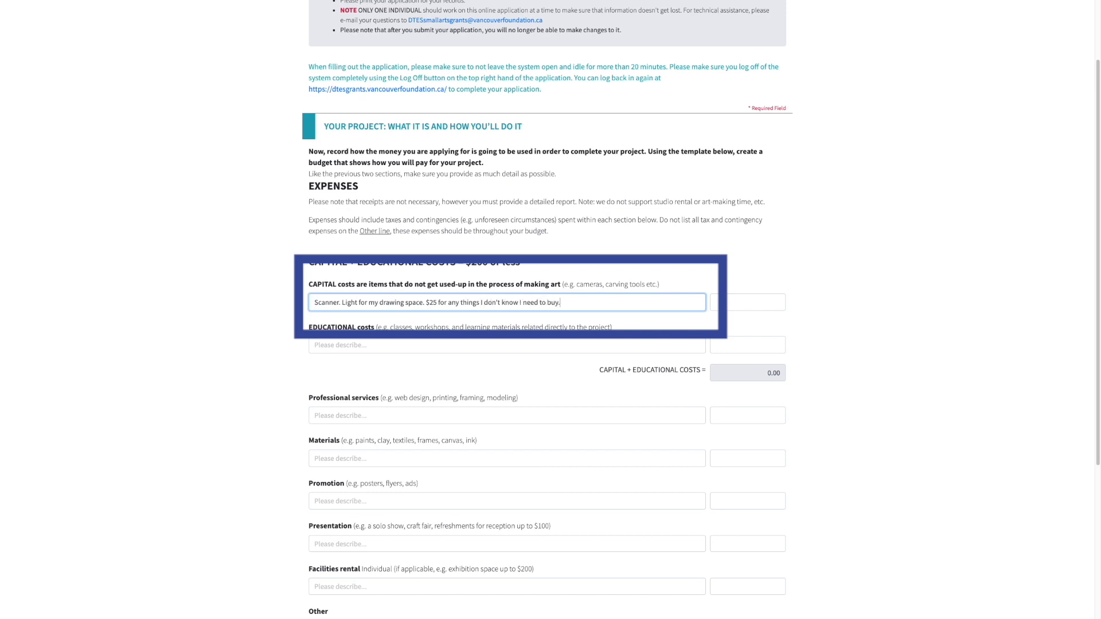
text( $125)
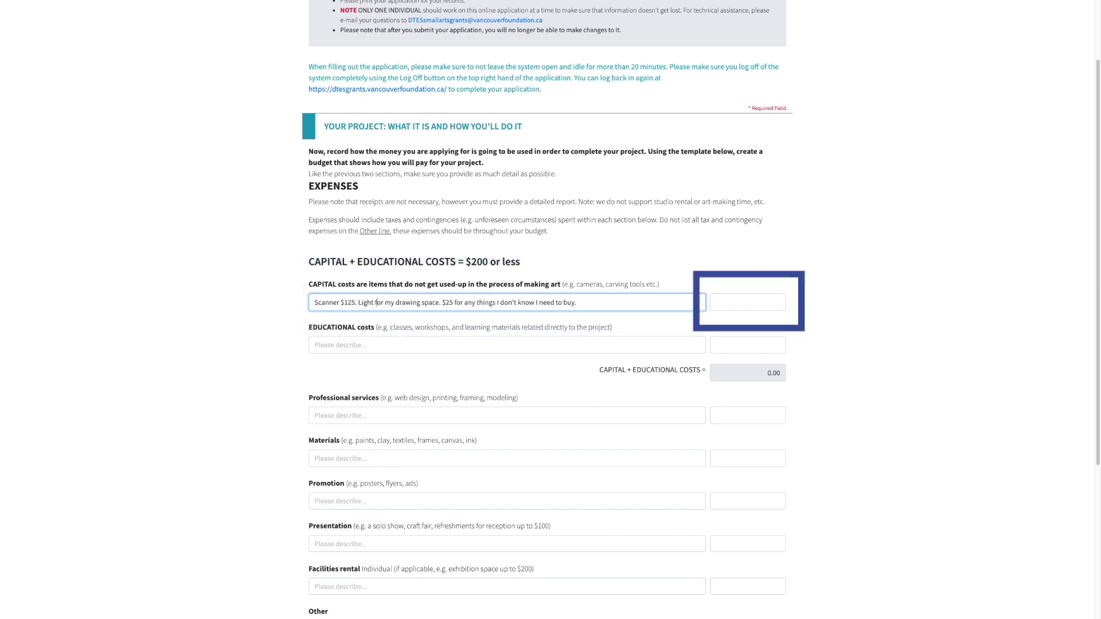
text($50)
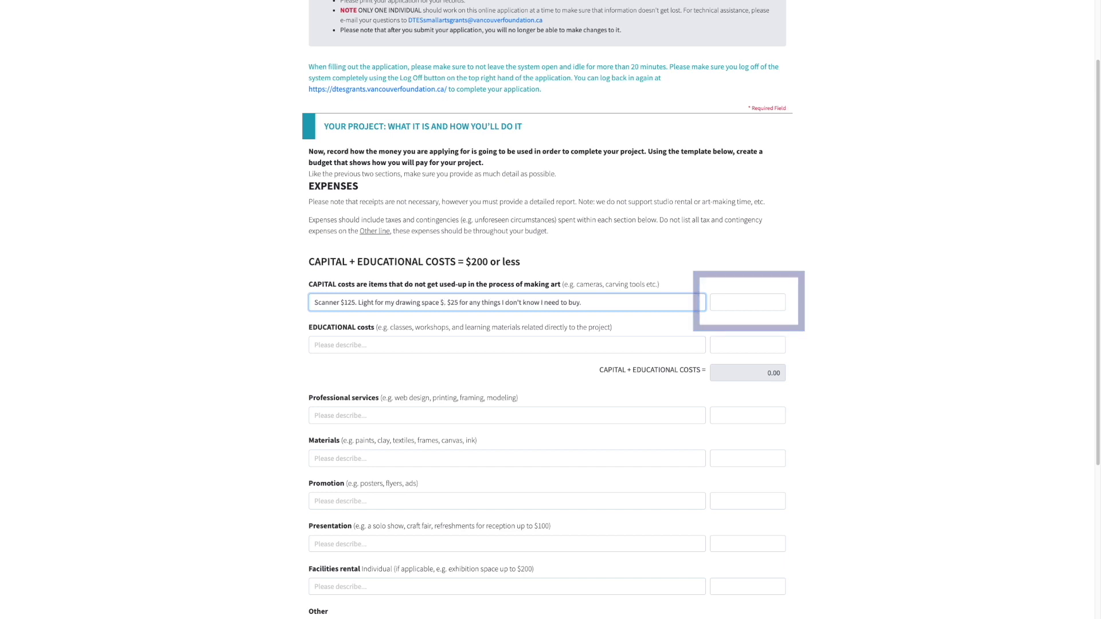
Add 'Storyboard class online $15 on VPL website' as educational cost and enter 200 for capital costs
click(367, 345)
text(Story)
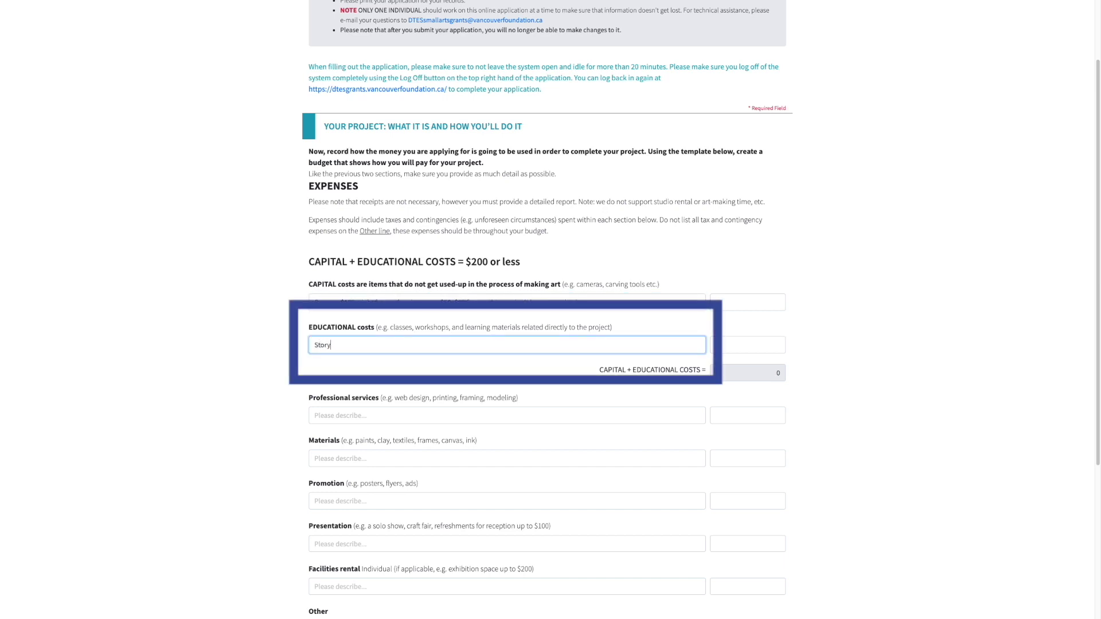
text(board class online $15 on VPL website.)
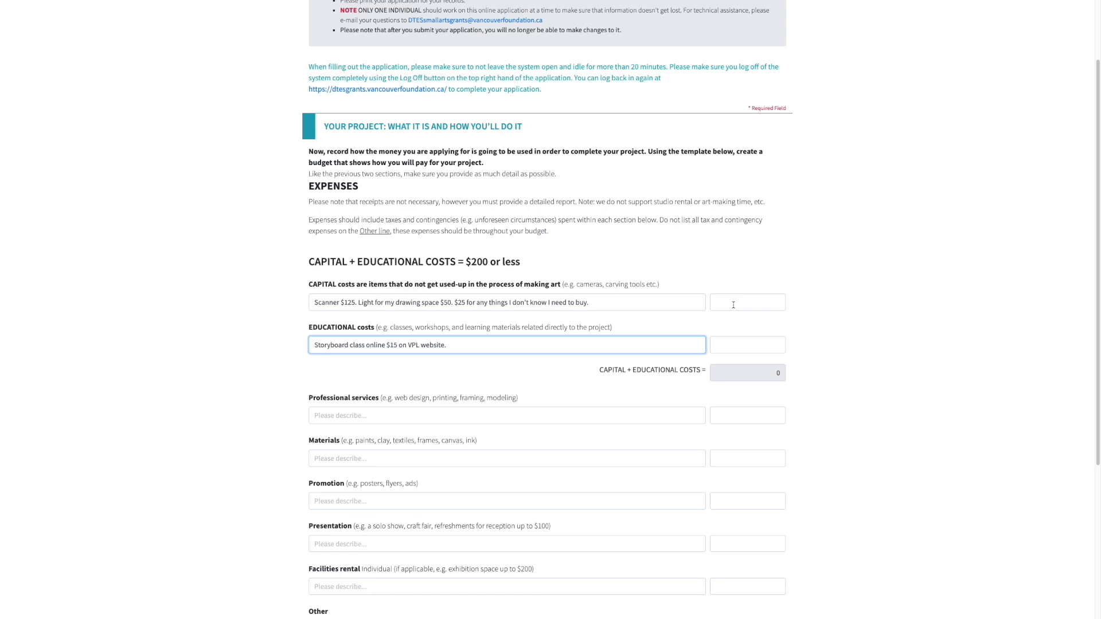
click(743, 301)
text(200)
click(744, 346)
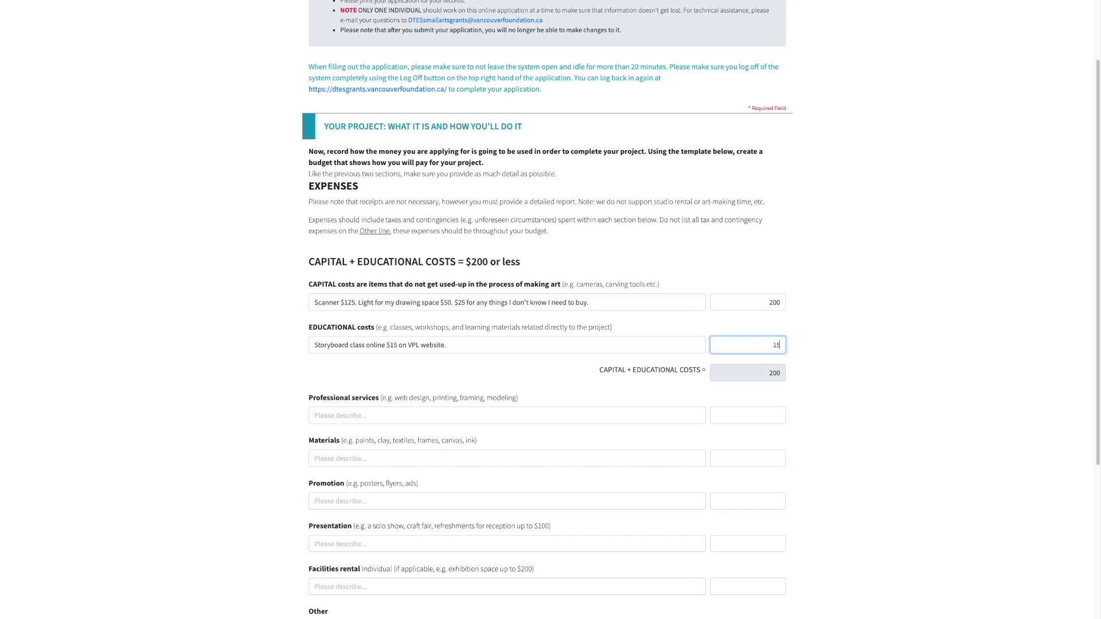
click(754, 417)
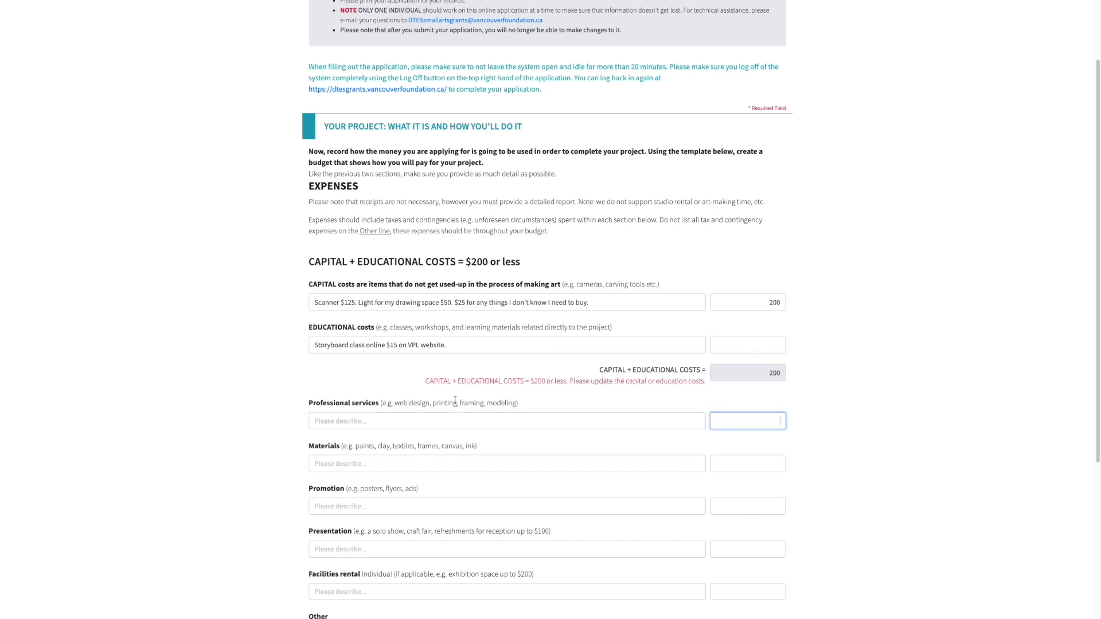
Highlight the cost-limit warning and the group's capital-plus-educational limit note
drag(426, 382, 466, 381)
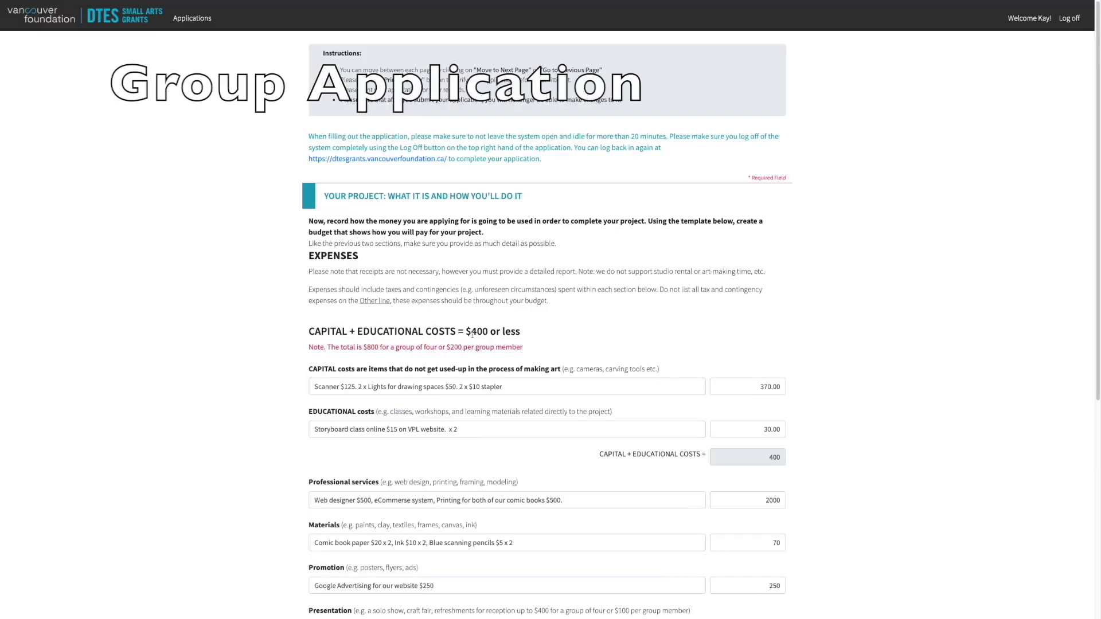
mouse_move(465, 331)
mouse_down()
mouse_move(518, 332)
mouse_move(527, 348)
mouse_move(305, 346)
mouse_up()
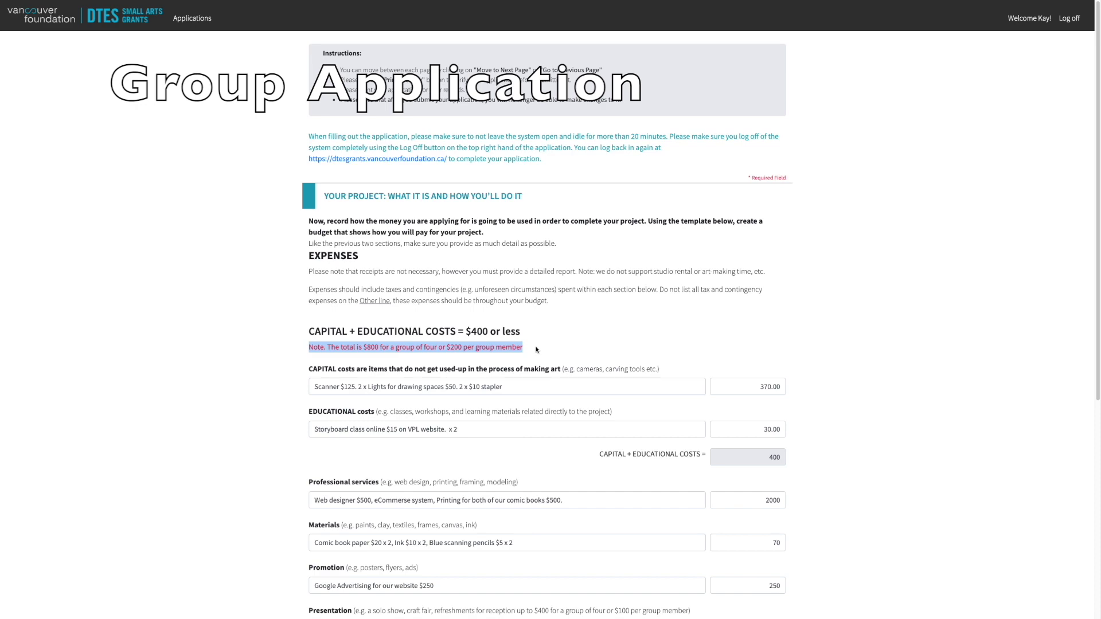
Describe professional services as 'Web designer. Printing for my comic books.'
click(536, 350)
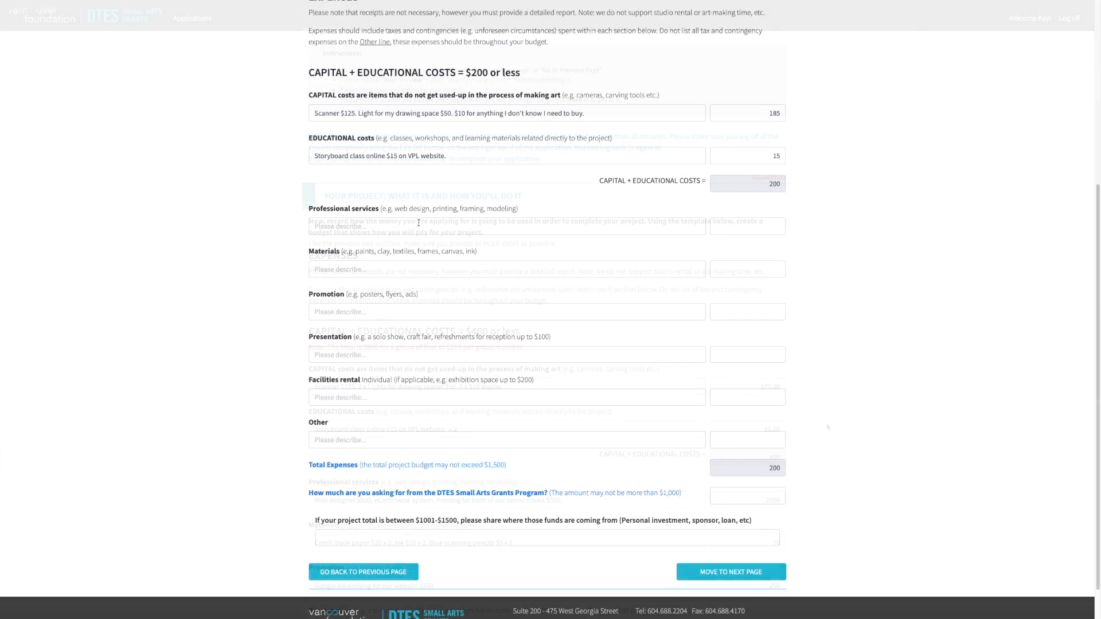
click(413, 225)
text(Web designer)
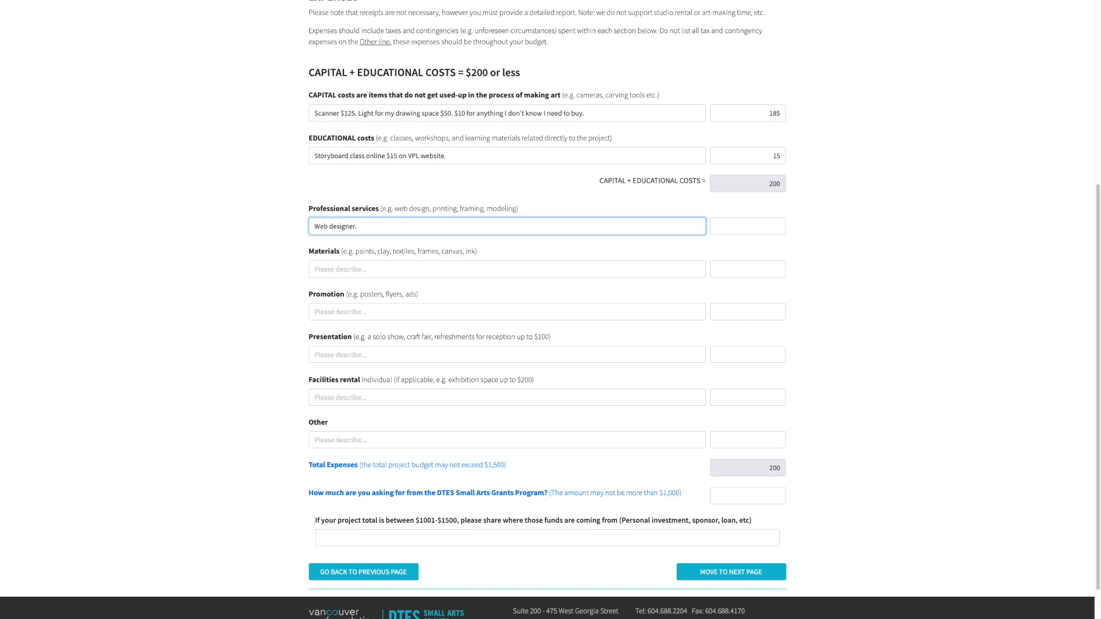
text(. Pr)
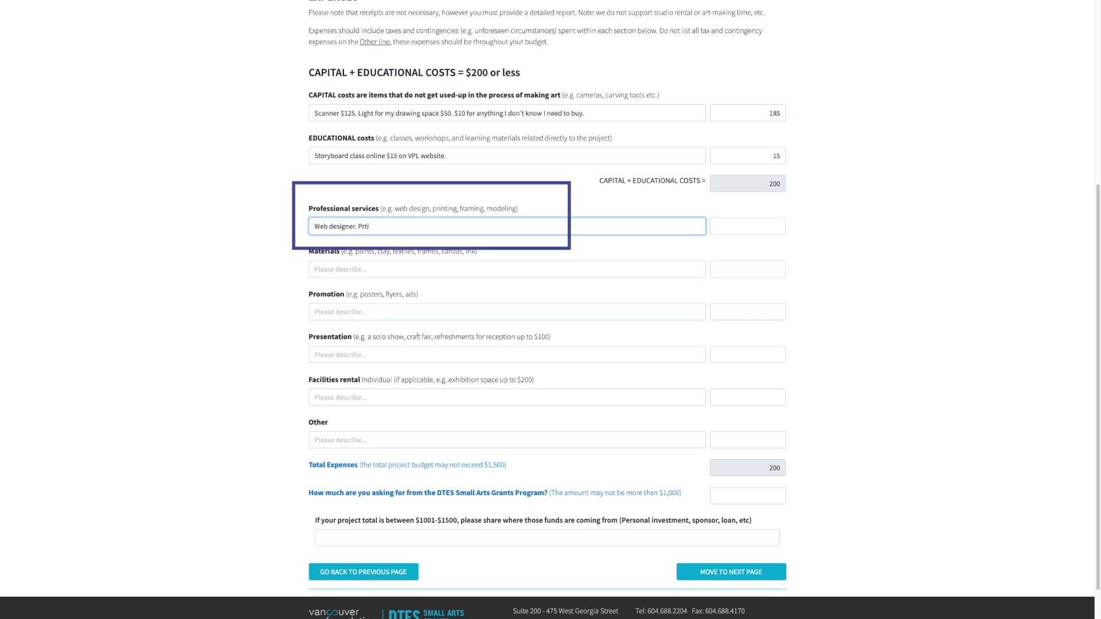
text(inting for my comic books.)
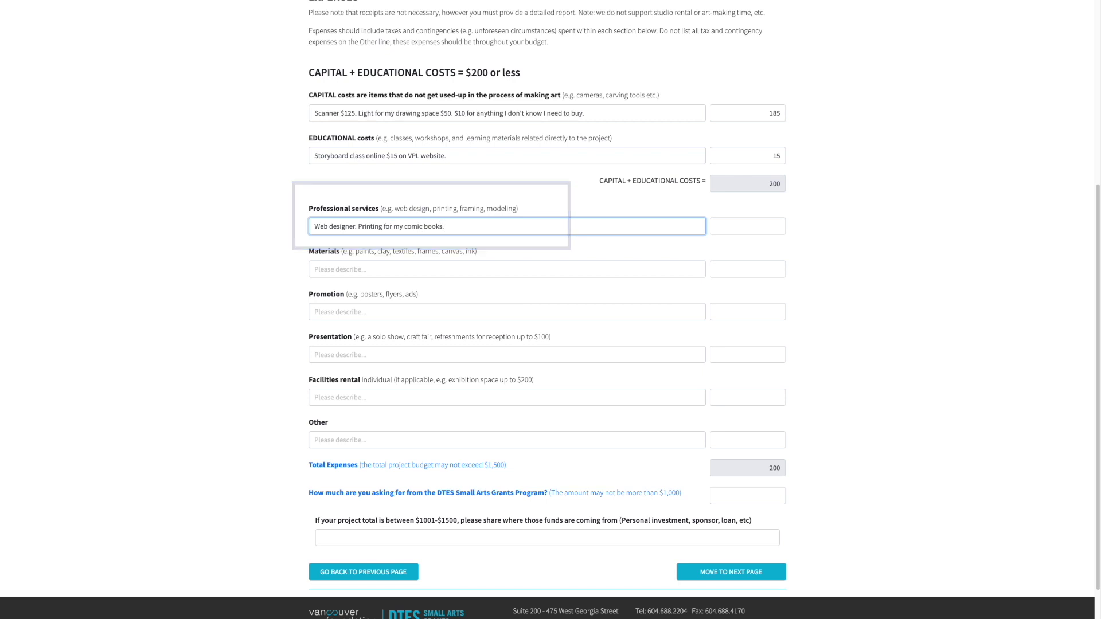
List materials as comic book paper, ink and blue scanning pencils
click(507, 268)
text(Comic)
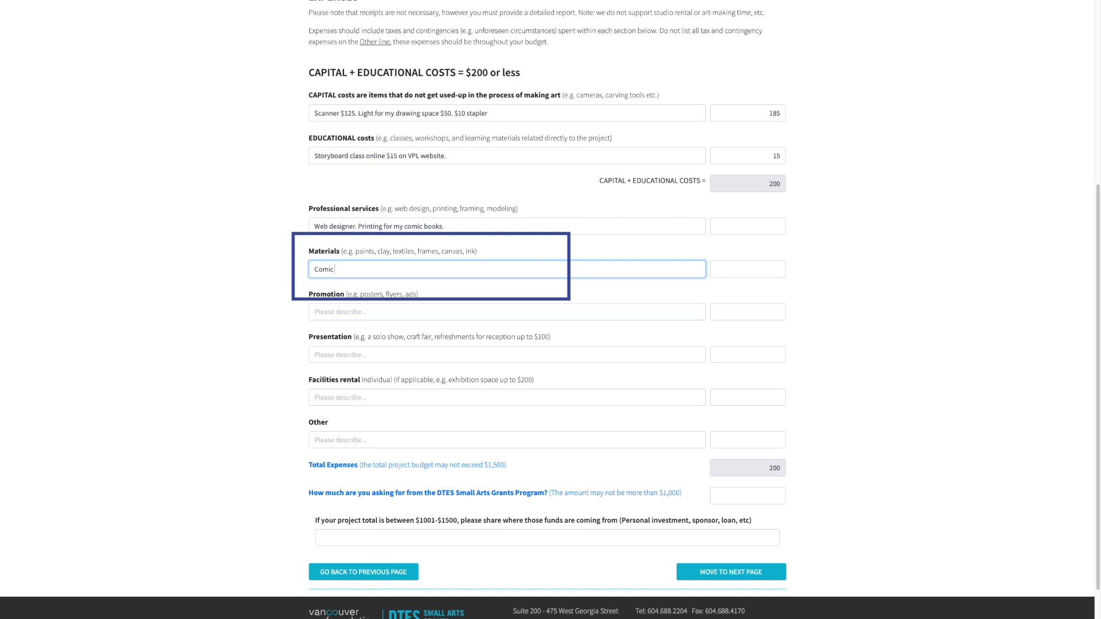
text( book paper. Ink. Blue scanning pencils)
Describe Promotion as 'Google Advertising for my comics' and Presentation as 'CANZINE table fee for artists'
click(507, 312)
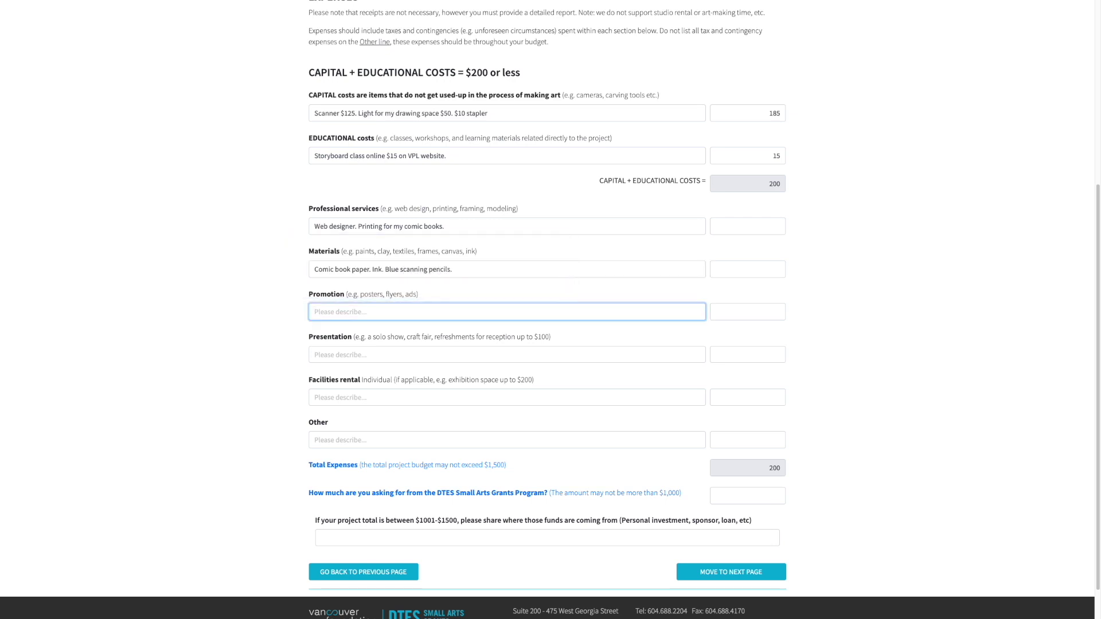
text(G)
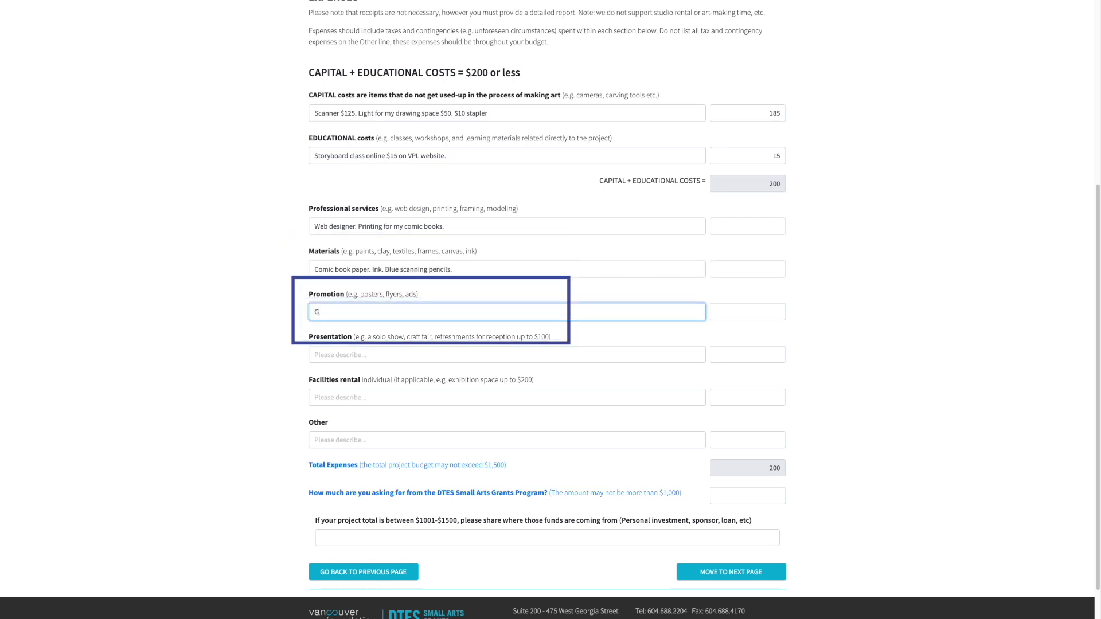
text(oogle Advertising for m)
text(y comics)
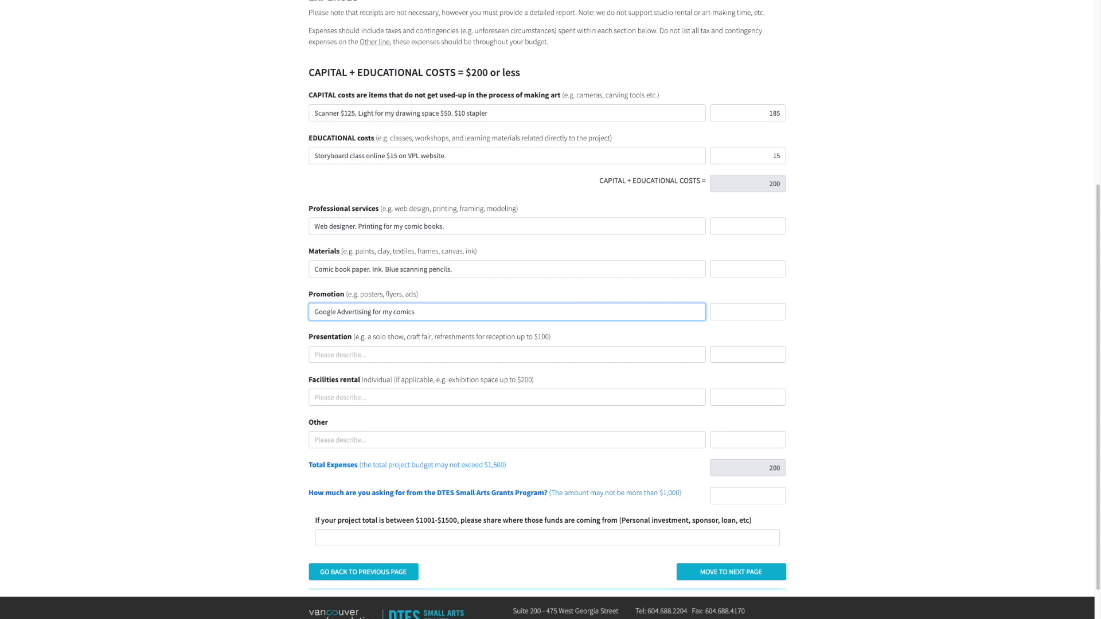
click(344, 354)
text(CANZINE table fee for)
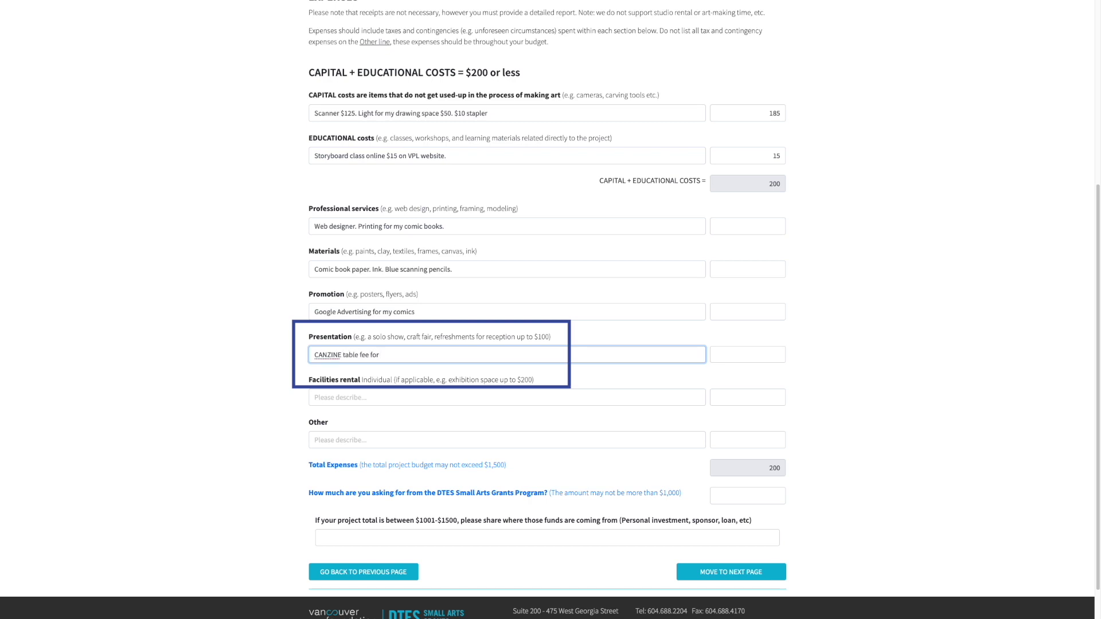
text( artists $25)
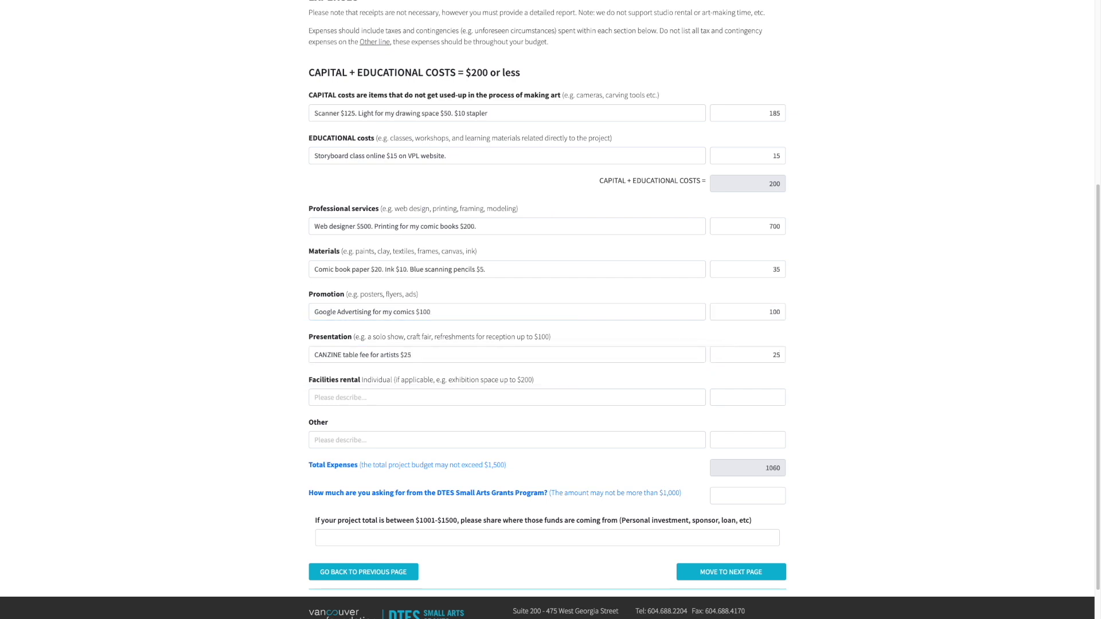
Enter 1000 as the amount requested, checked against the 1060 total expenses
scroll(550, 310, down, 1)
click(748, 453)
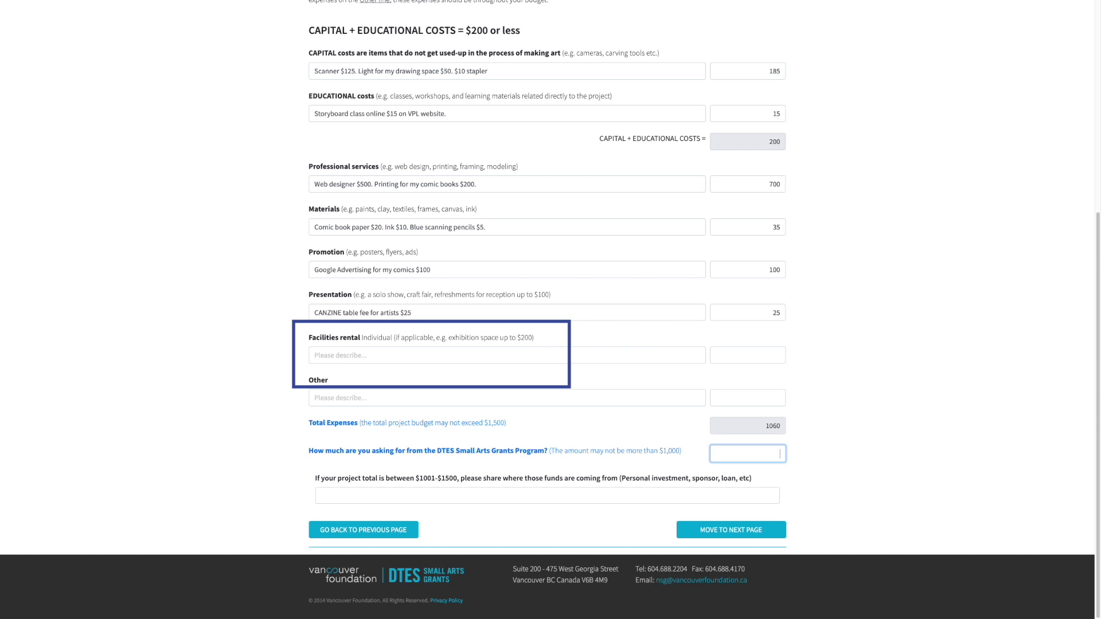
double_click(772, 426)
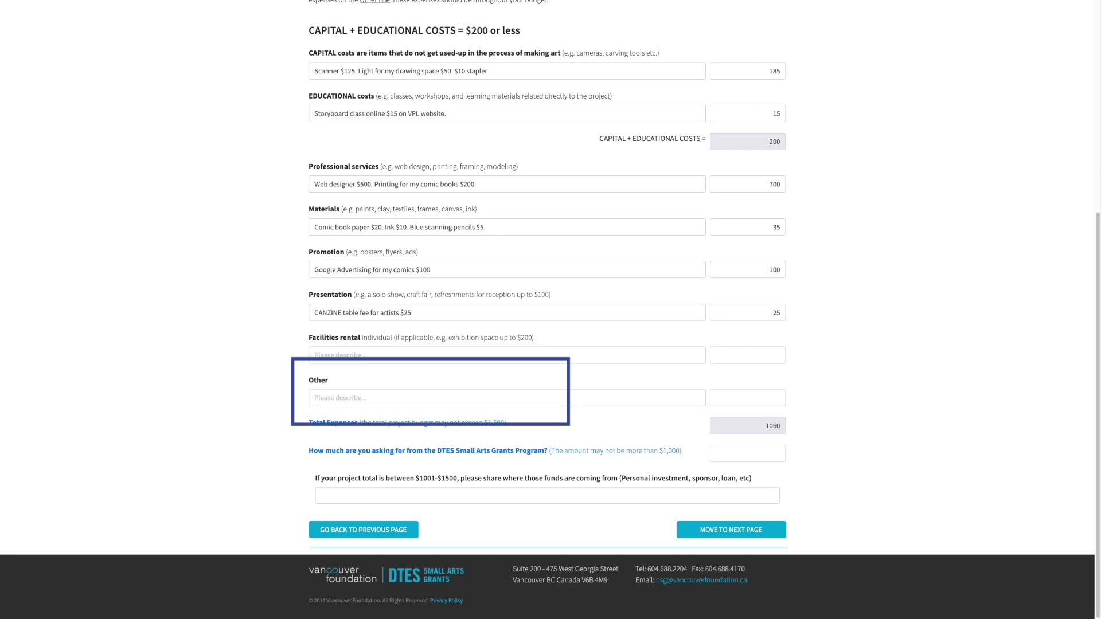
click(748, 453)
text(1000)
click(822, 488)
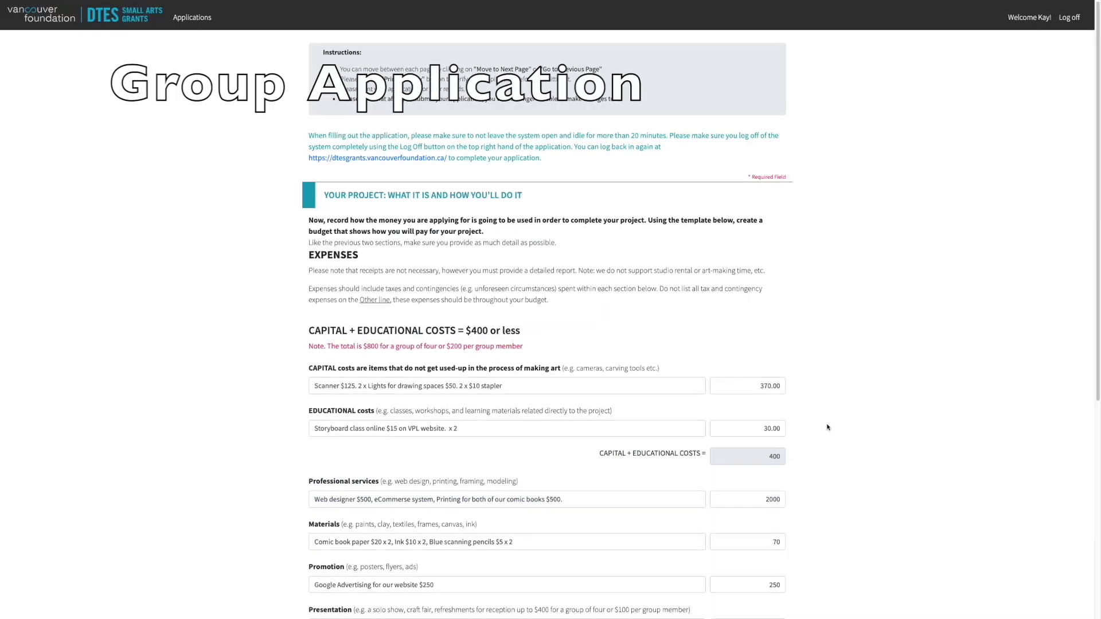
Point out the group budget's Total Expenses limit and the $2,000 maximum request note
scroll(827, 427, down, 1)
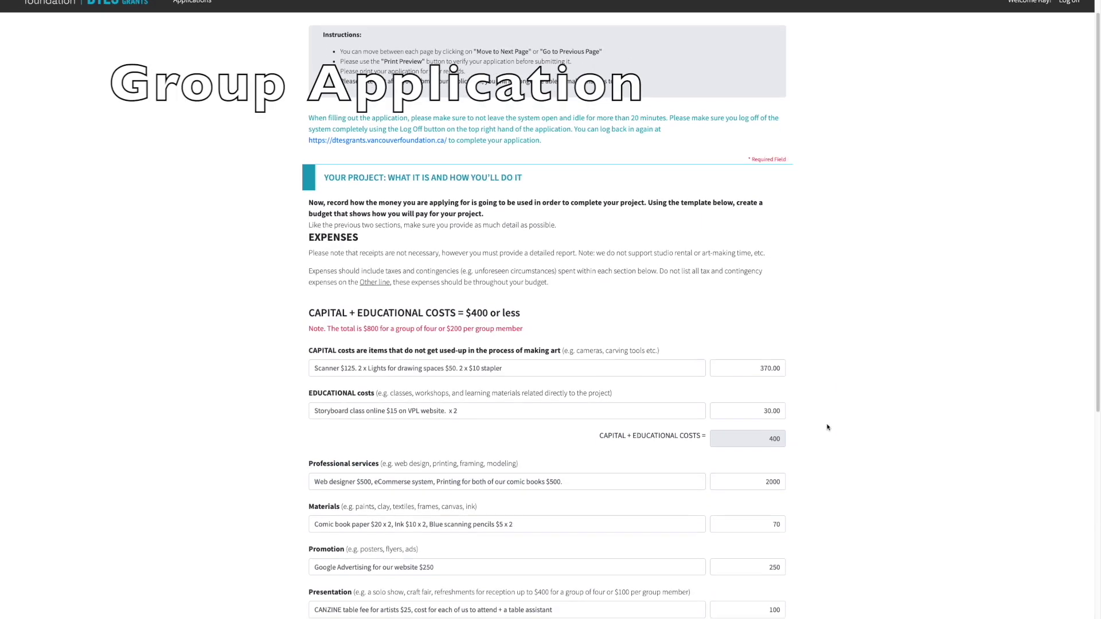
scroll(828, 427, down, 3)
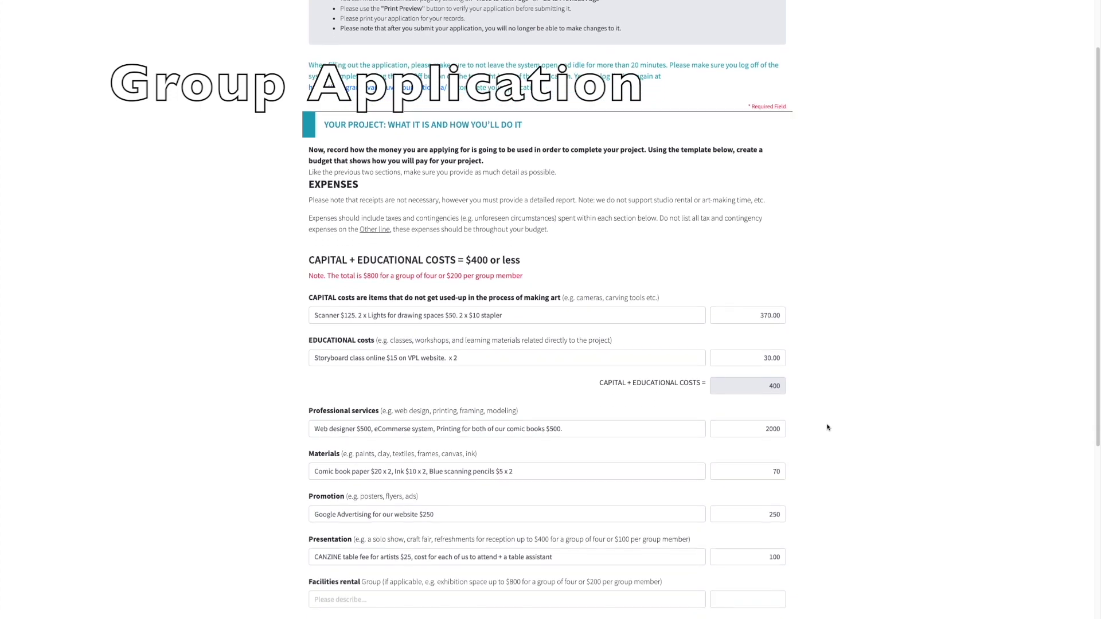
scroll(827, 427, down, 3)
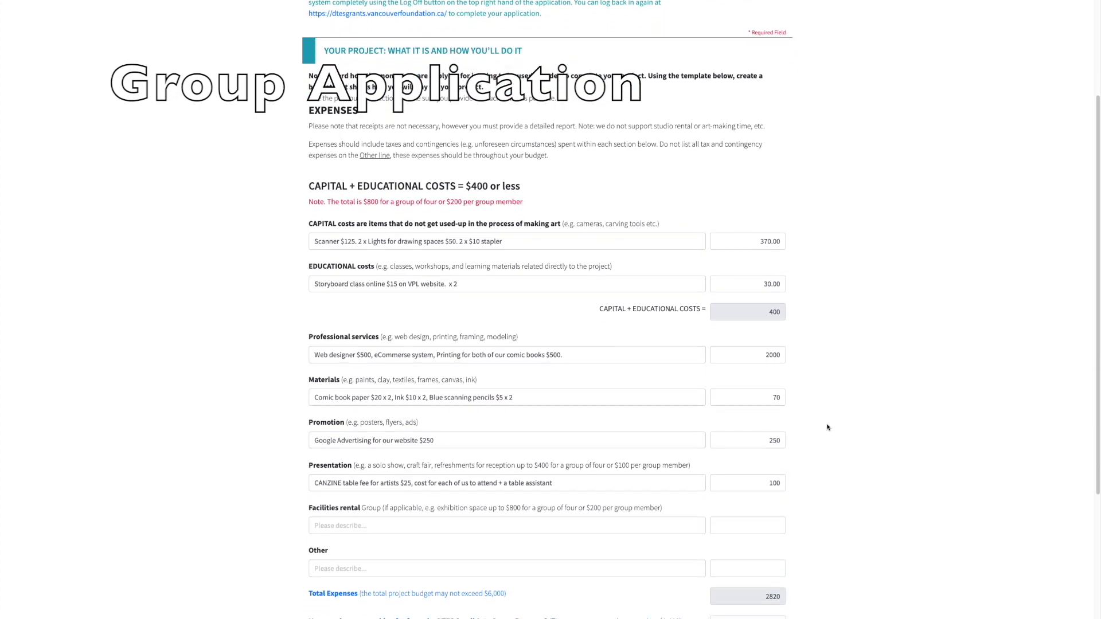
scroll(827, 427, down, 3)
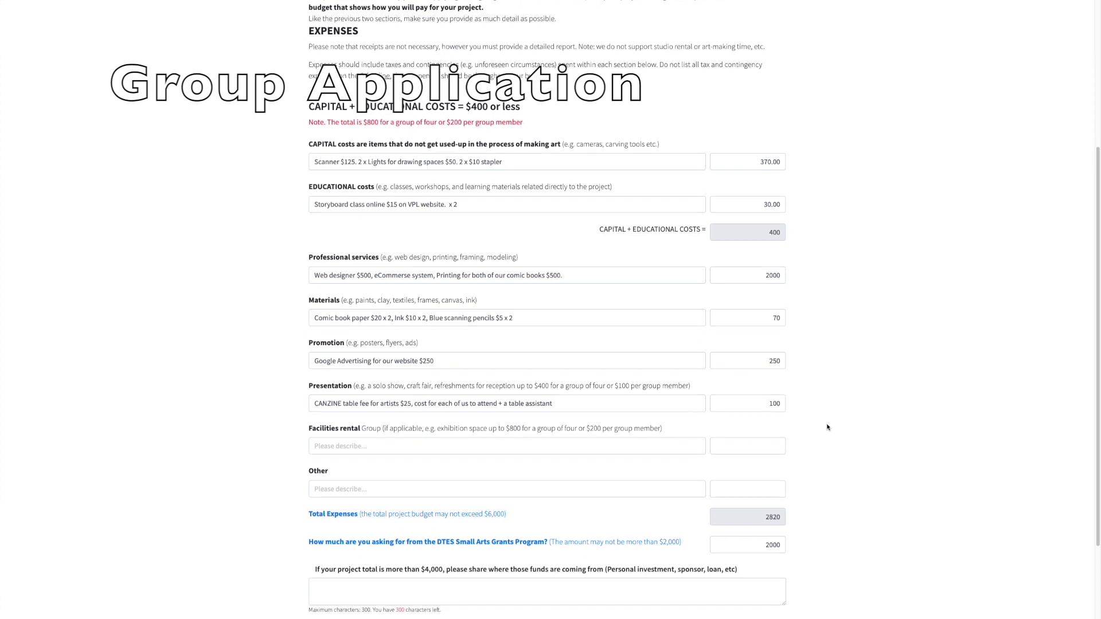
scroll(827, 427, down, 2)
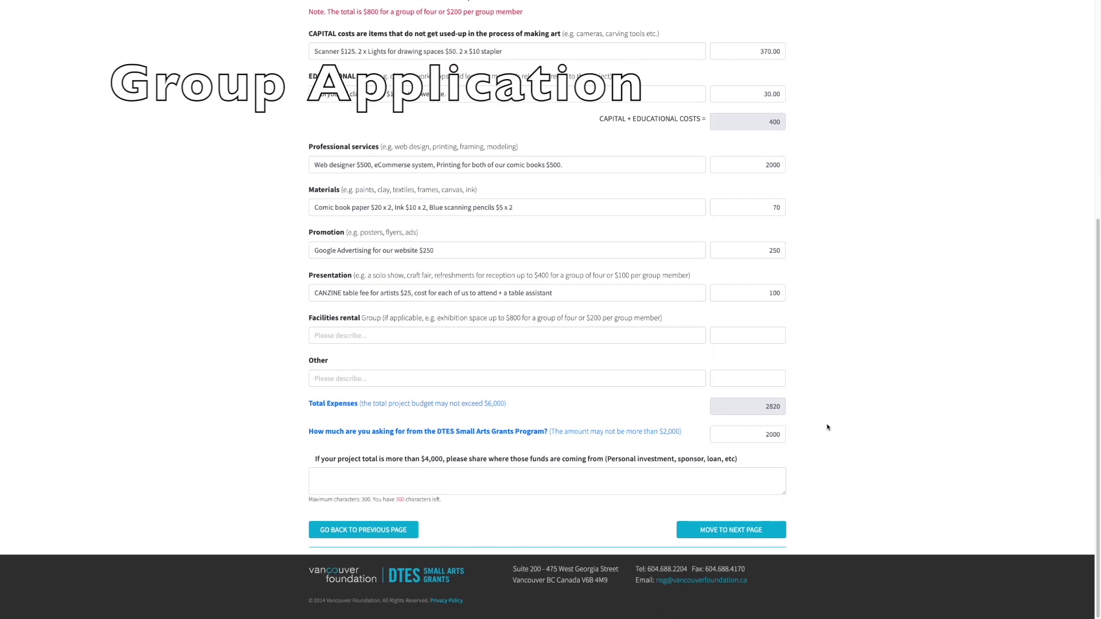
drag(493, 404, 296, 406)
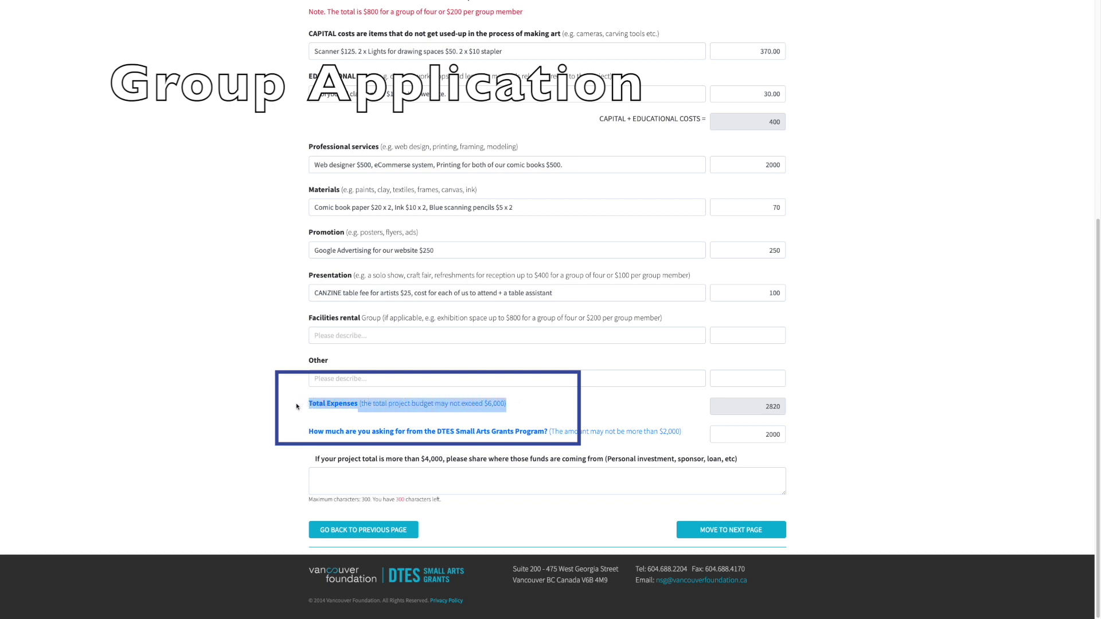
click(514, 408)
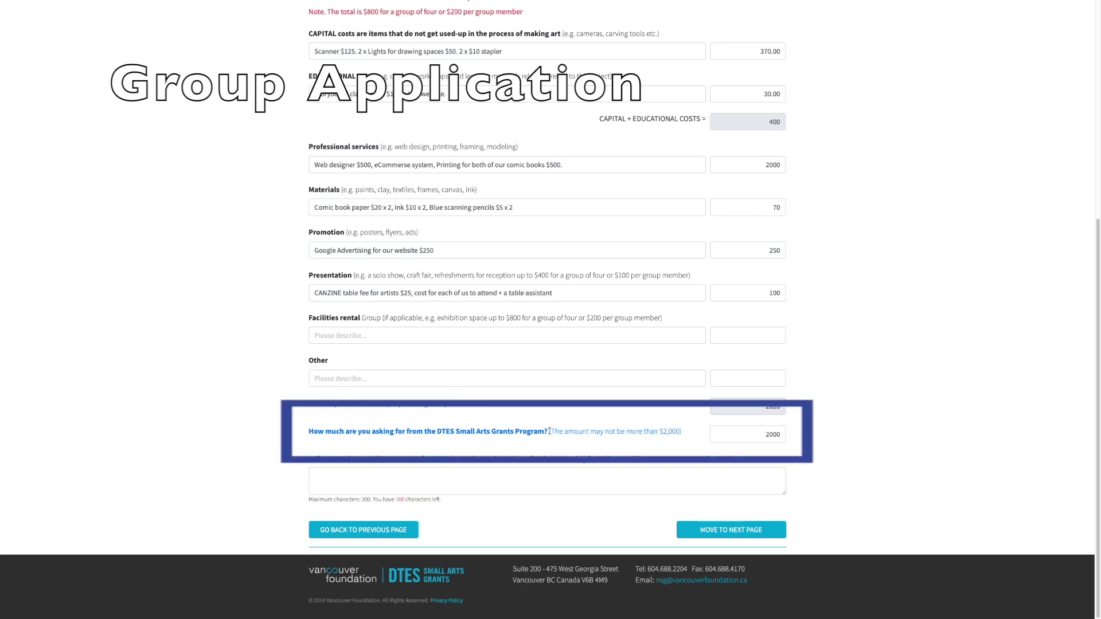
drag(550, 431, 688, 432)
click(689, 433)
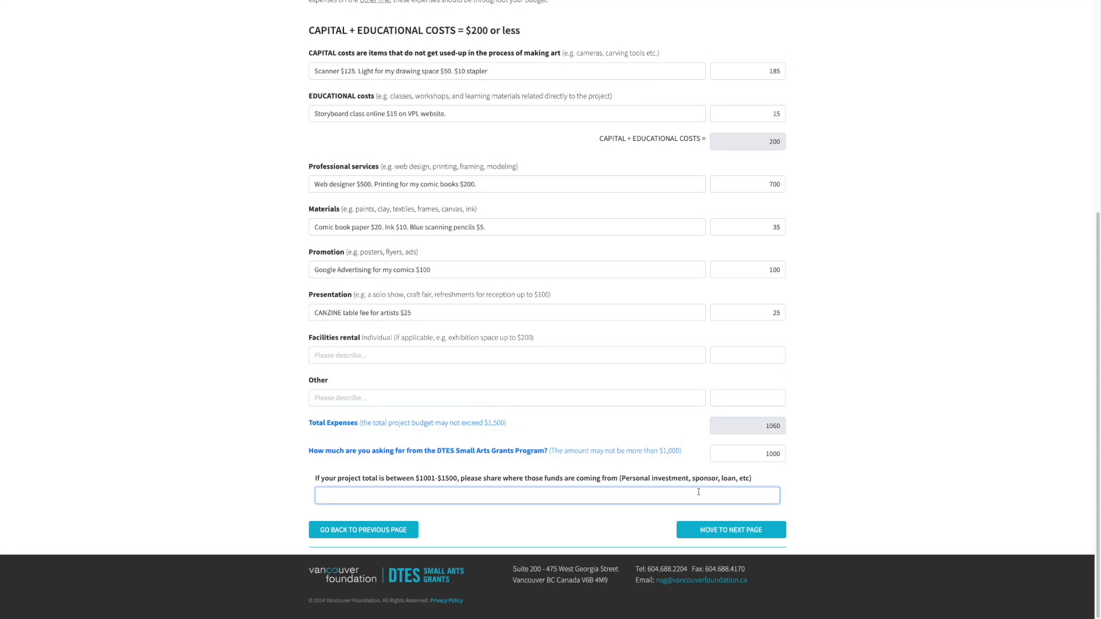
Explain the extra funds as '$60 personal investment, I will pay myself.'
text($60 personal investment, I will pay myself)
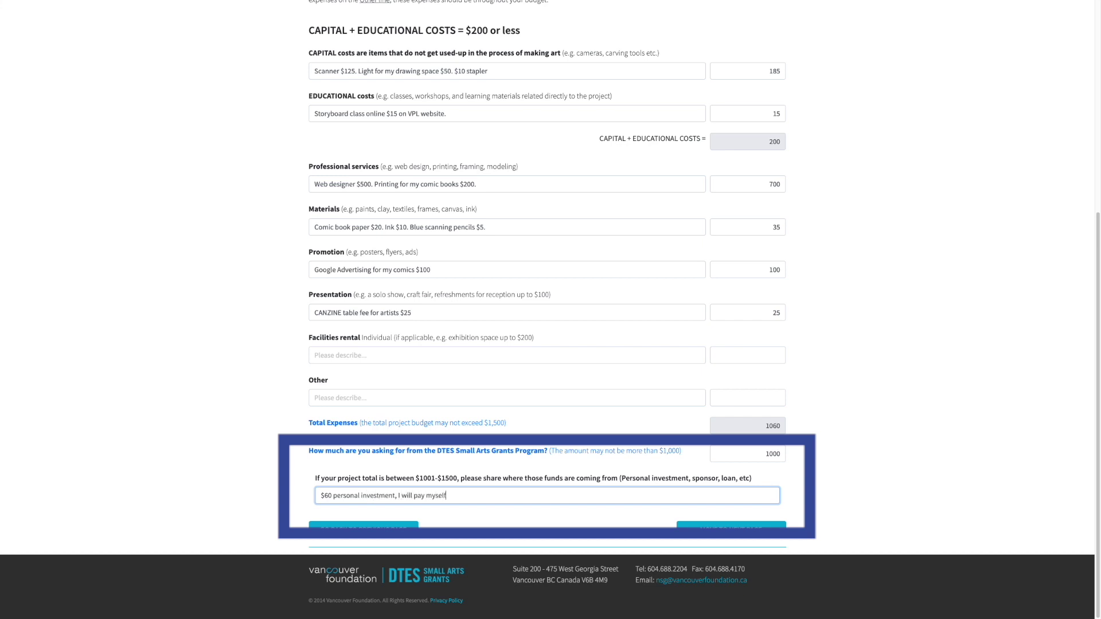
text(.)
click(867, 494)
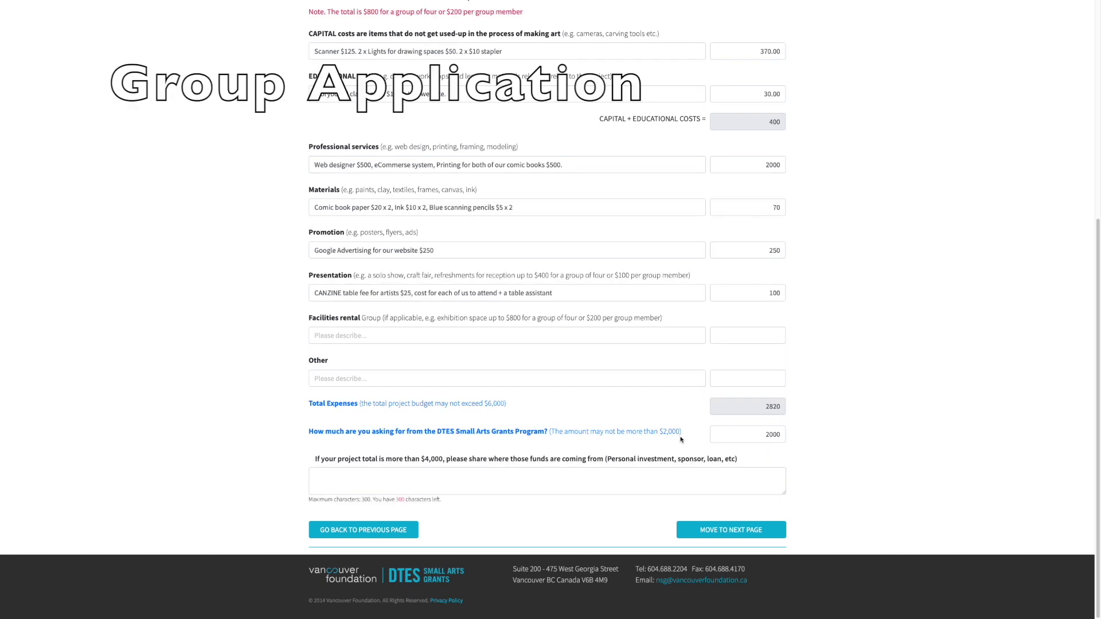
drag(421, 459, 443, 467)
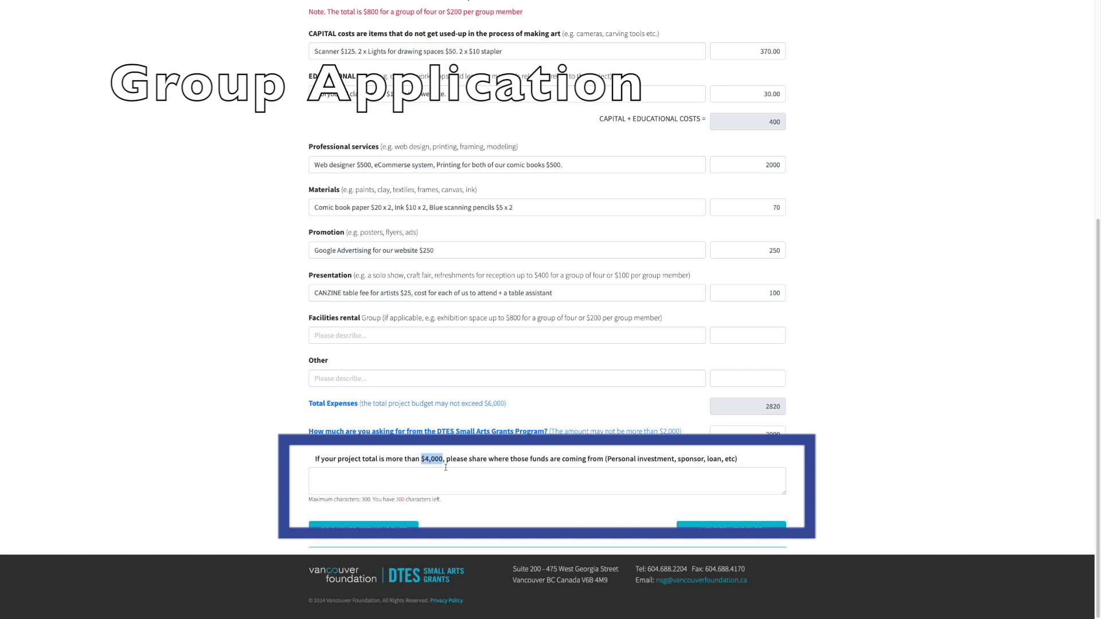
click(452, 458)
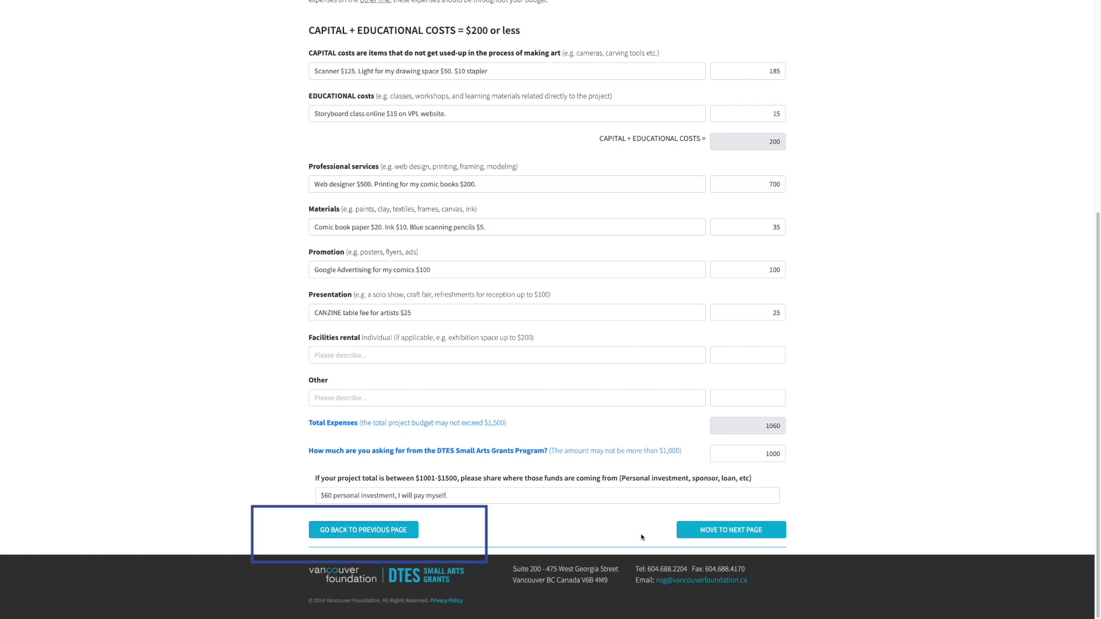
Advance from the budget page to the About the Artist questions page
click(776, 536)
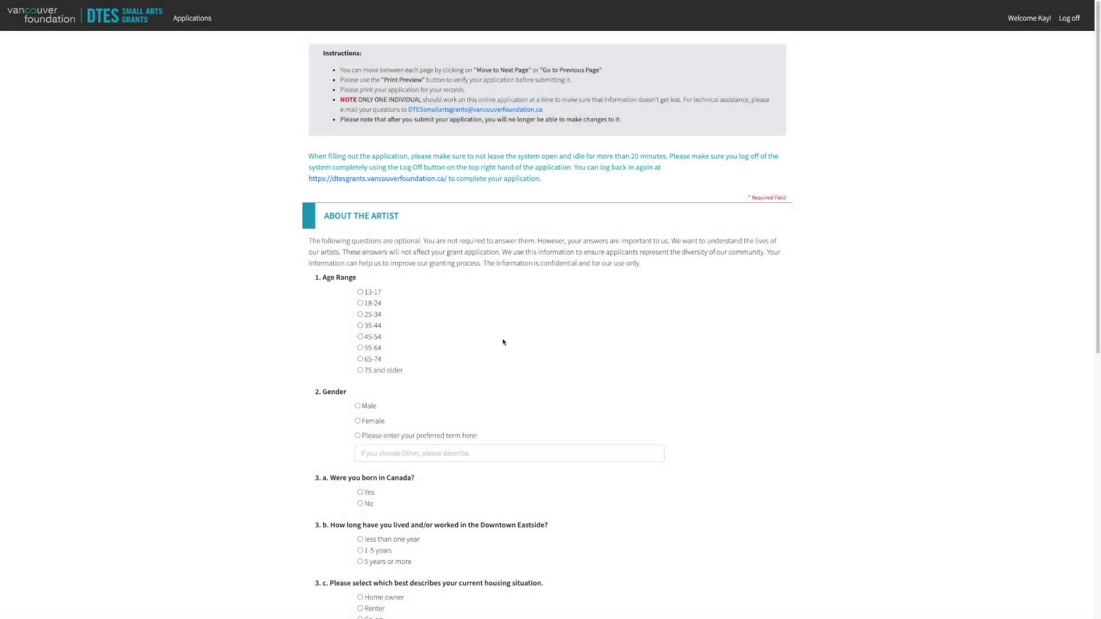
double_click(407, 240)
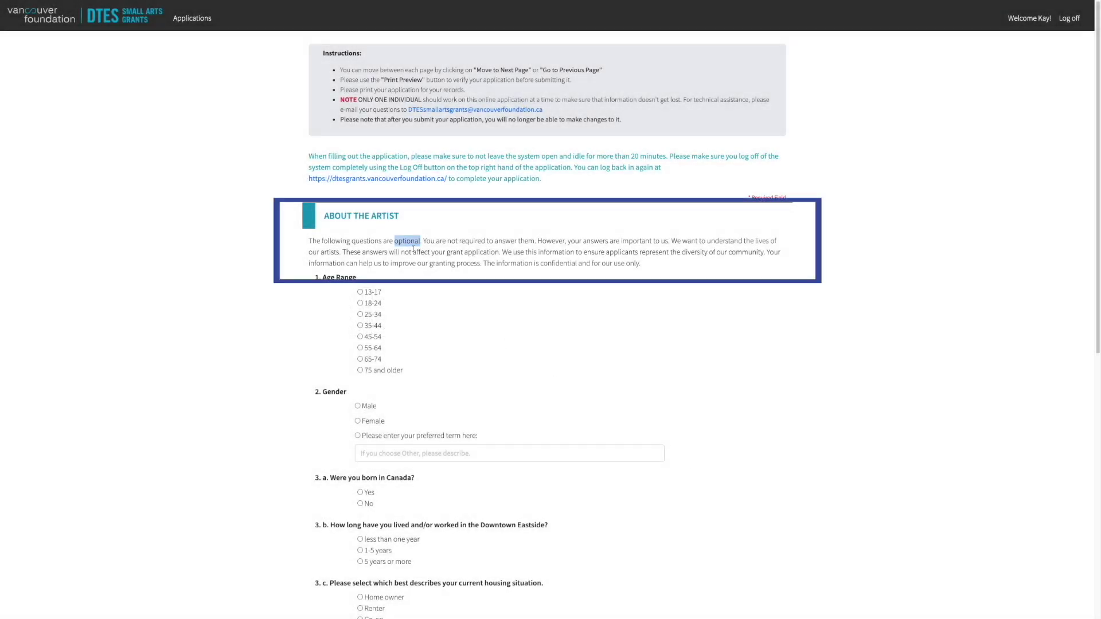
click(453, 298)
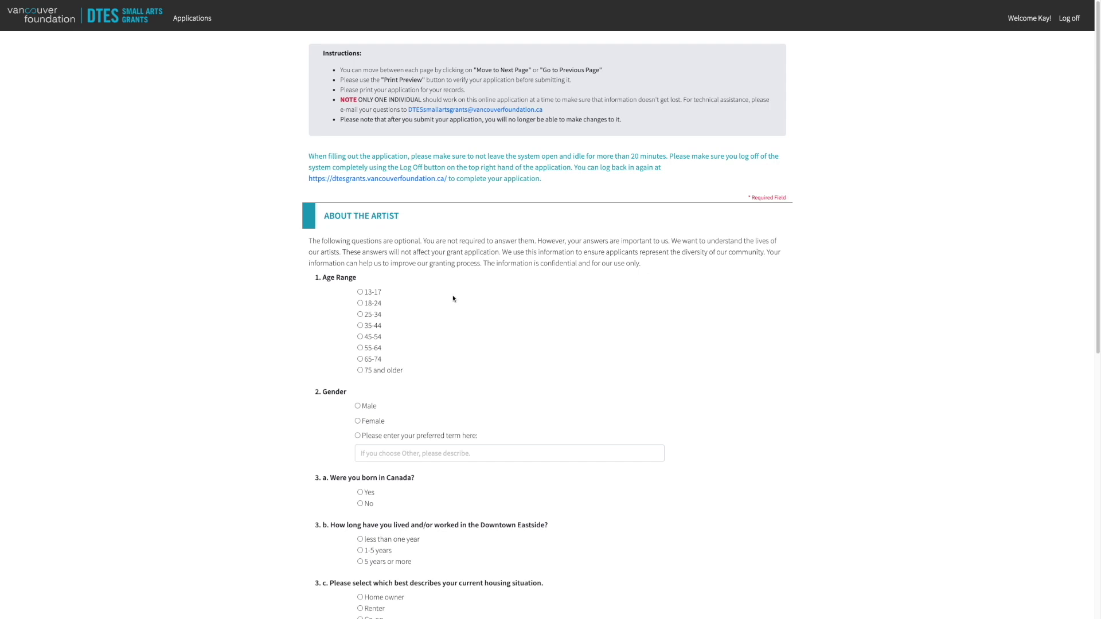
Set the age range answer to 35-44
click(360, 326)
click(361, 348)
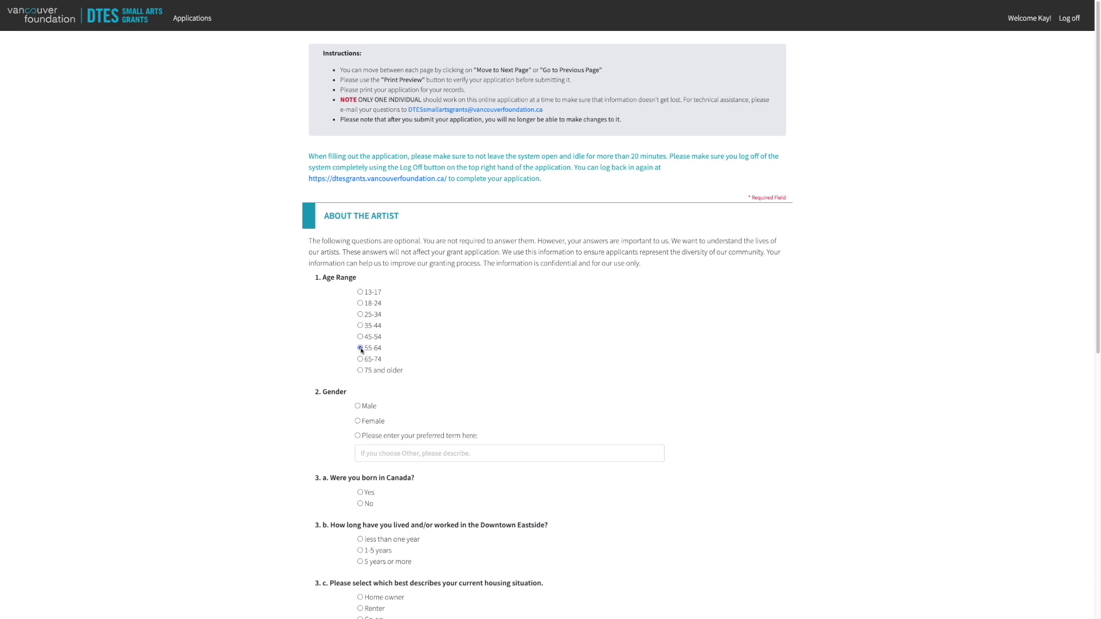
click(361, 304)
click(360, 326)
Set gender to Male, leaving the preferred-term box empty
click(358, 435)
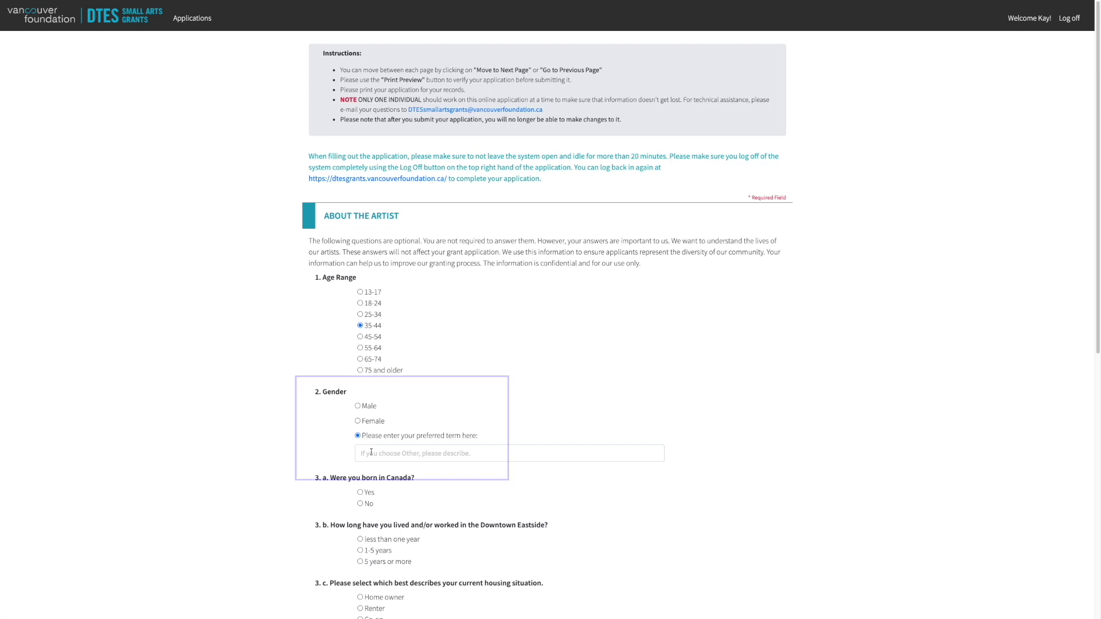
text(Non-Binary, Gender-Fluid)
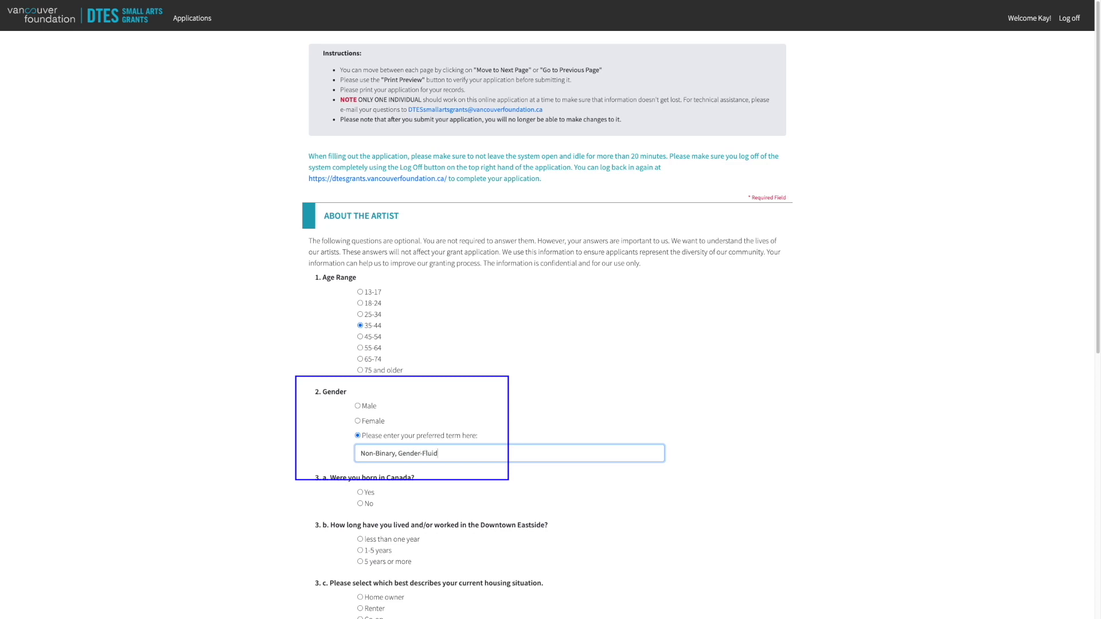
click(493, 404)
click(361, 422)
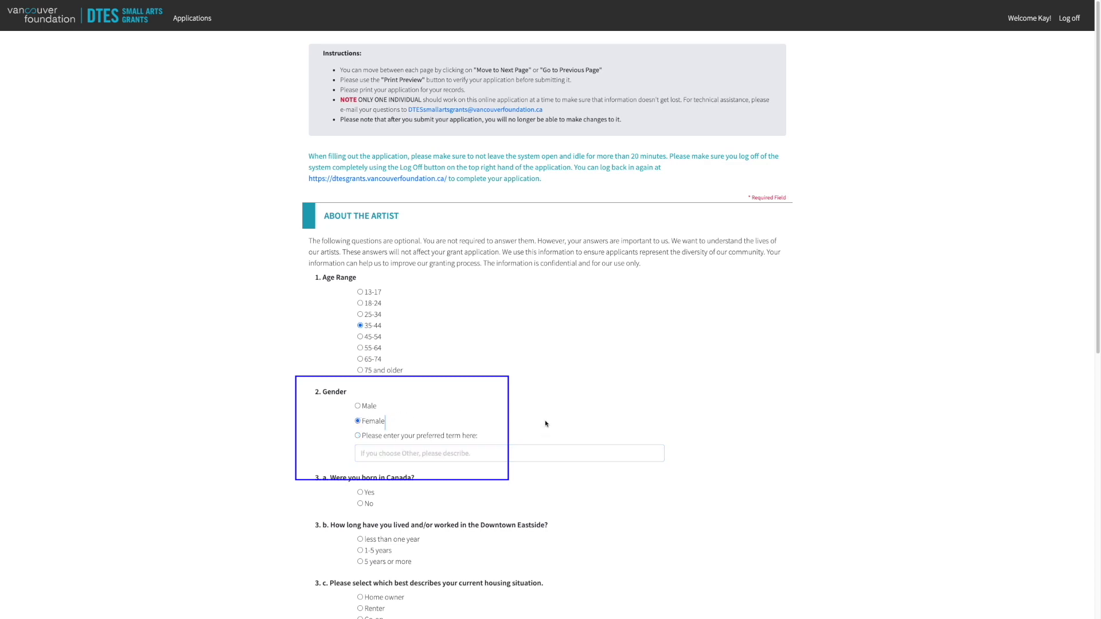
click(358, 436)
click(364, 453)
text(Female)
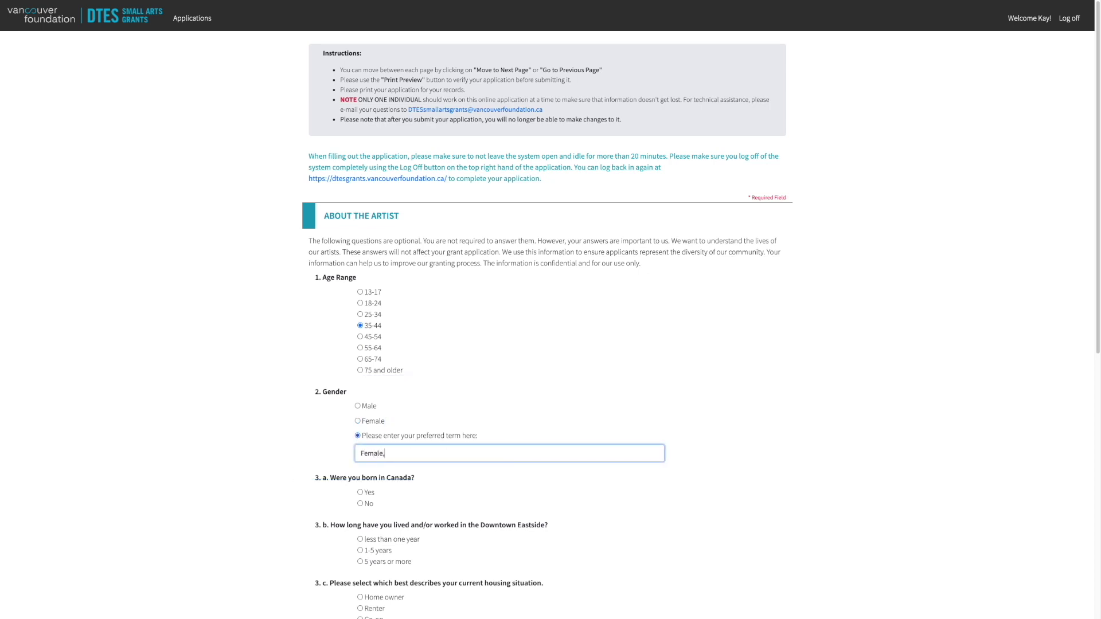
text(, They/Them Pronouns)
click(488, 420)
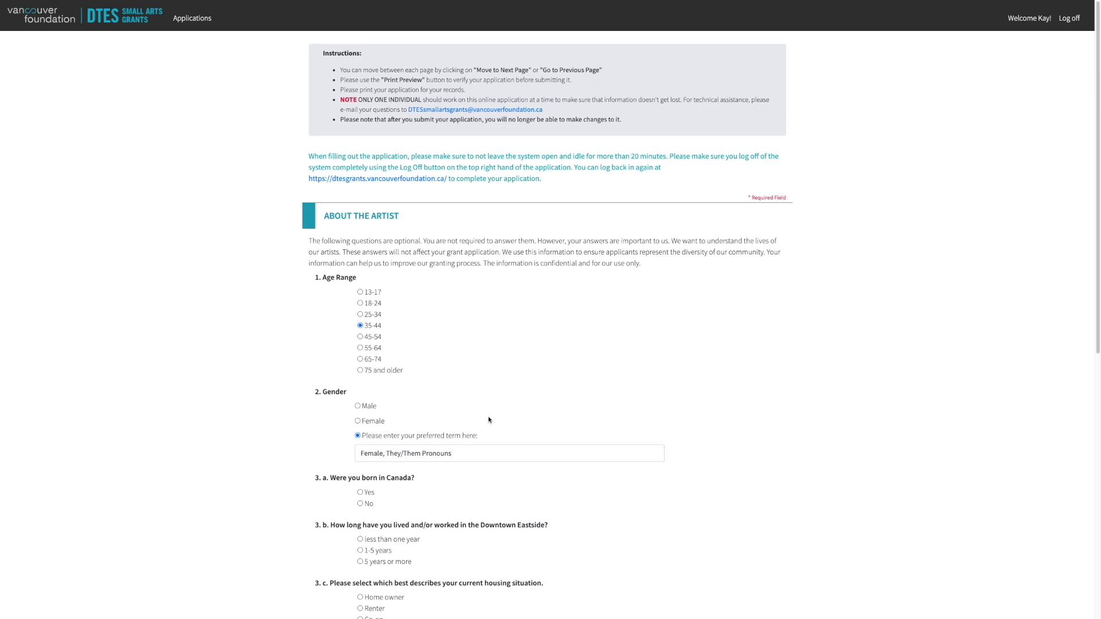
click(358, 406)
Answer Yes to born in Canada and less than one year in the Downtown Eastside
scroll(458, 407, down, 2)
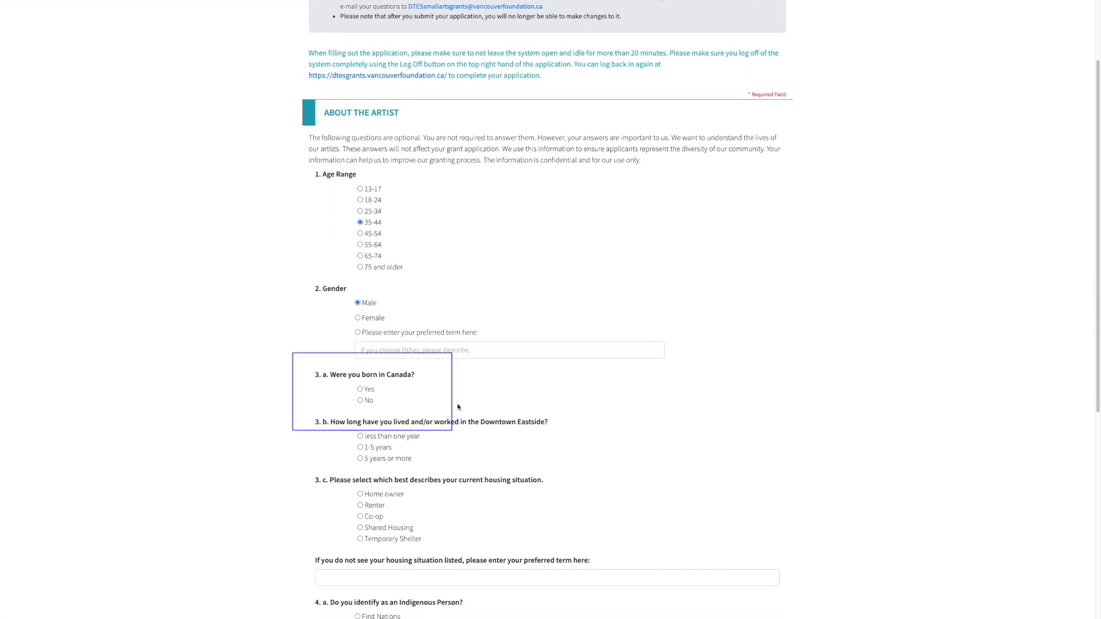
click(360, 389)
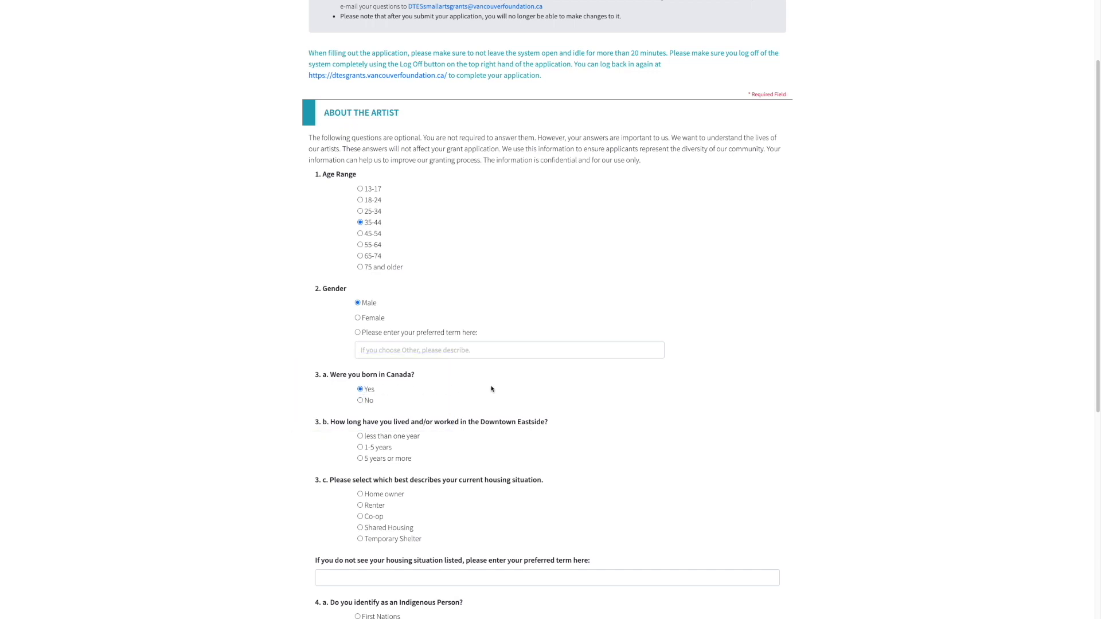
scroll(491, 390, down, 2)
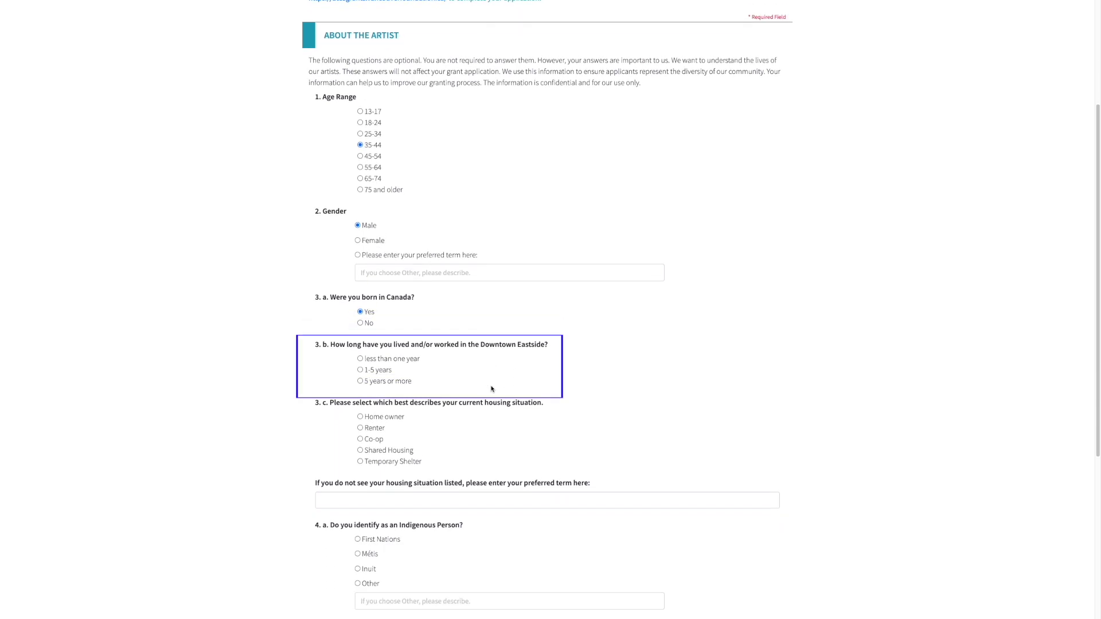
click(360, 361)
click(360, 369)
click(360, 381)
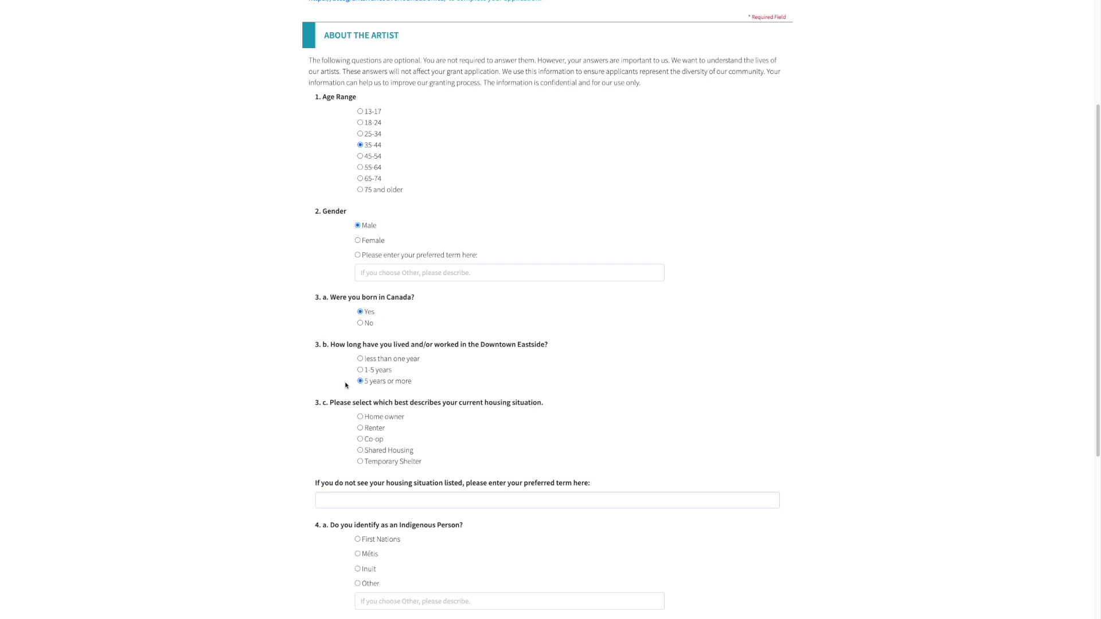
click(360, 359)
Set the housing situation to Co-op
scroll(458, 432, down, 1)
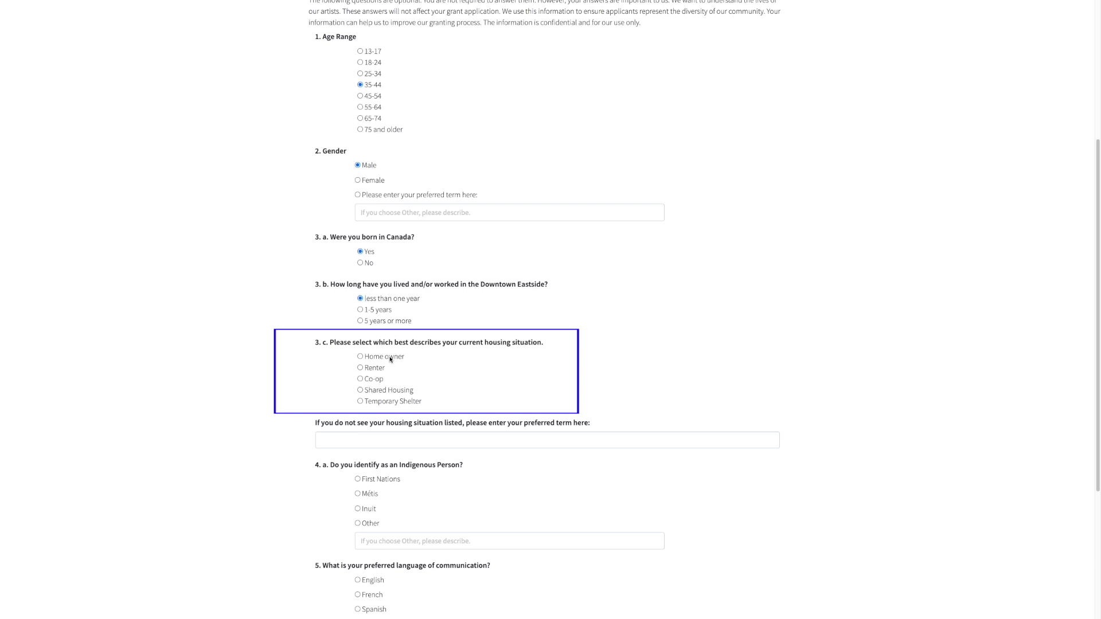
click(360, 368)
click(360, 379)
click(360, 390)
click(360, 401)
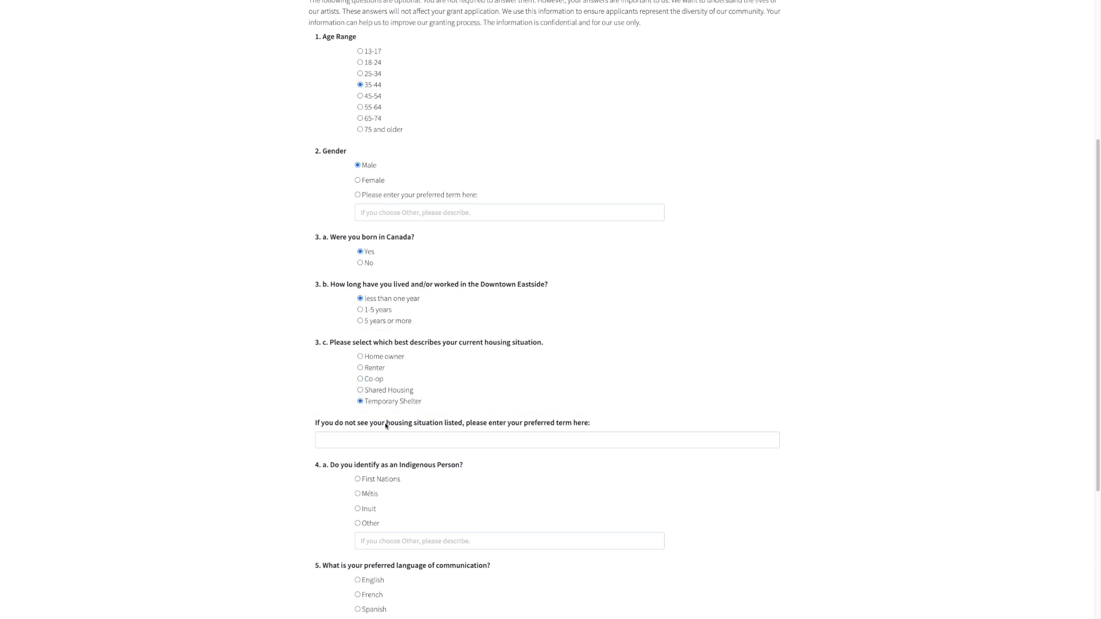
click(372, 381)
Leave the Indigenous identity question unanswered, clearing the trial Other description
scroll(459, 382, down, 3)
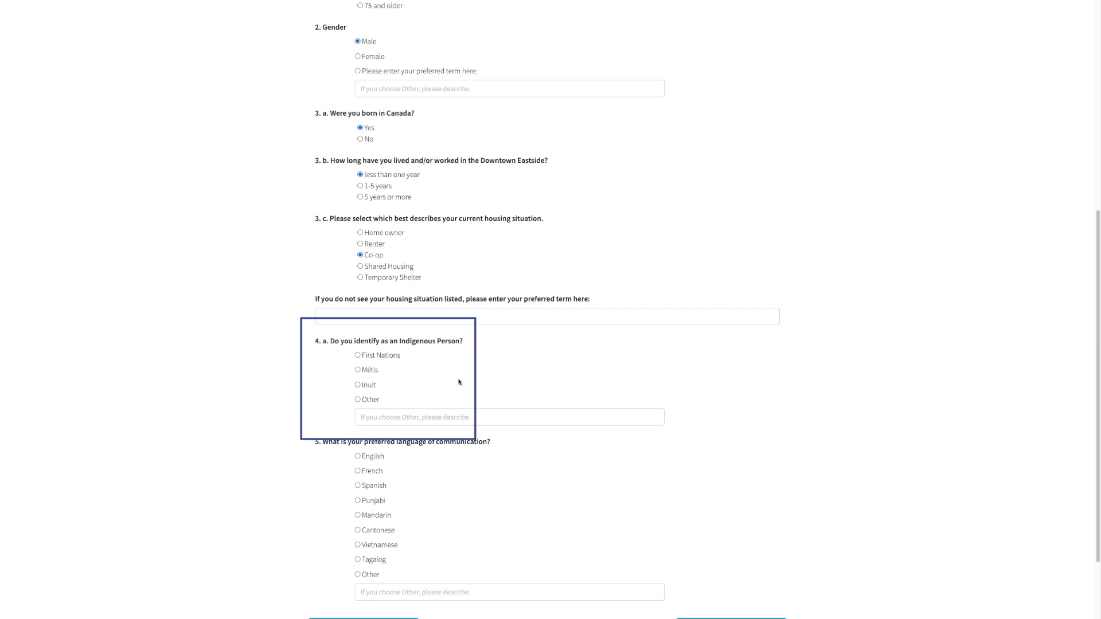
click(359, 356)
click(358, 371)
click(374, 385)
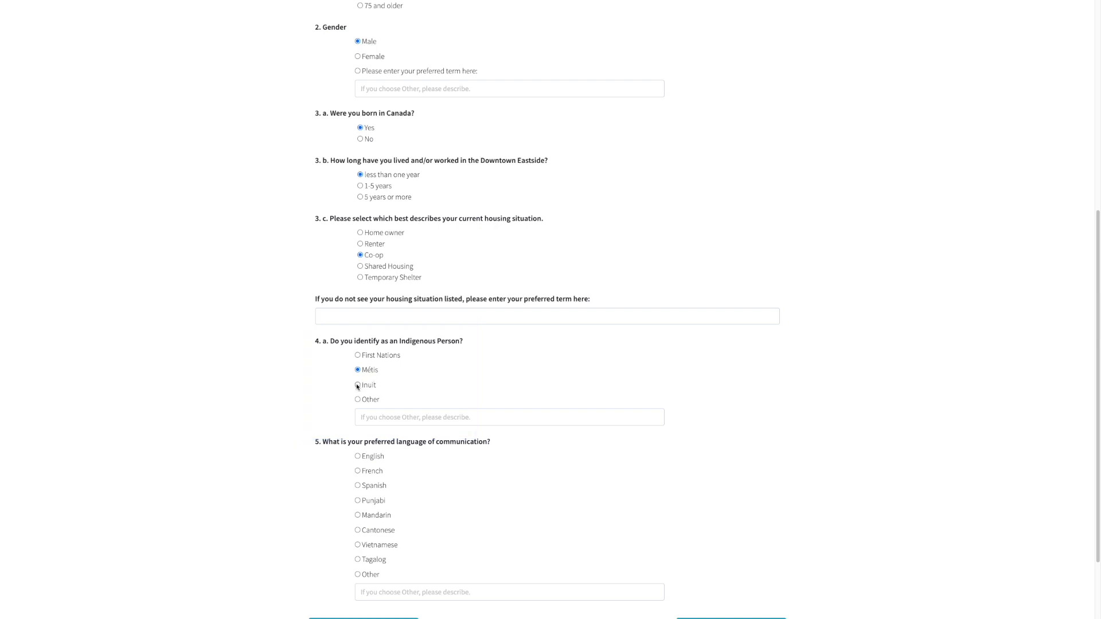
click(375, 398)
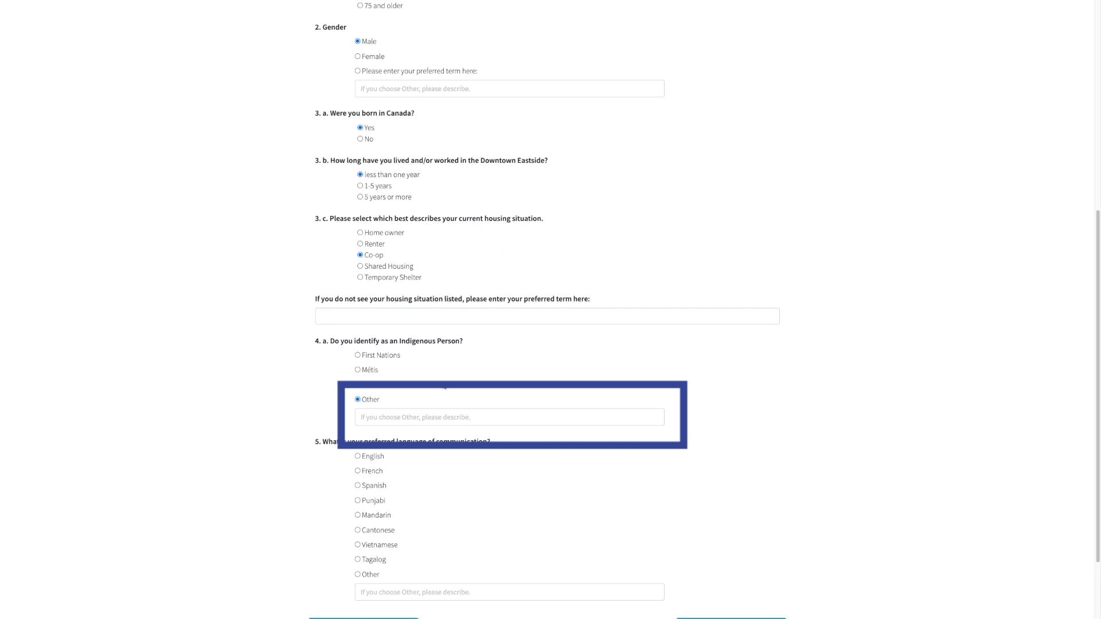
scroll(445, 386, down, 3)
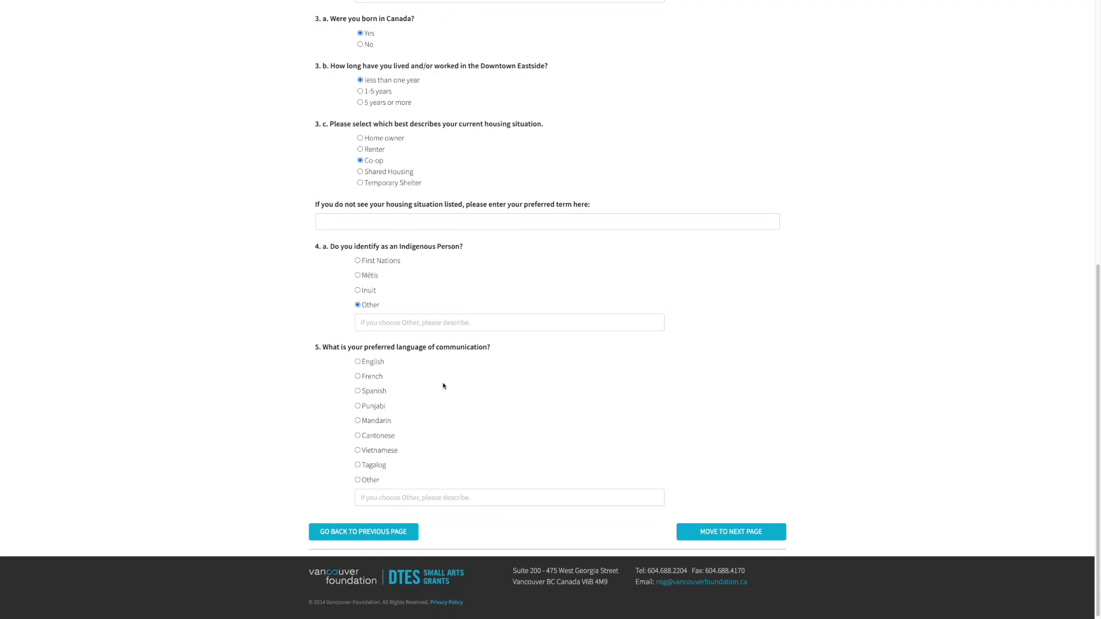
click(420, 320)
text(I was born in M)
text(ed)
text(ico)
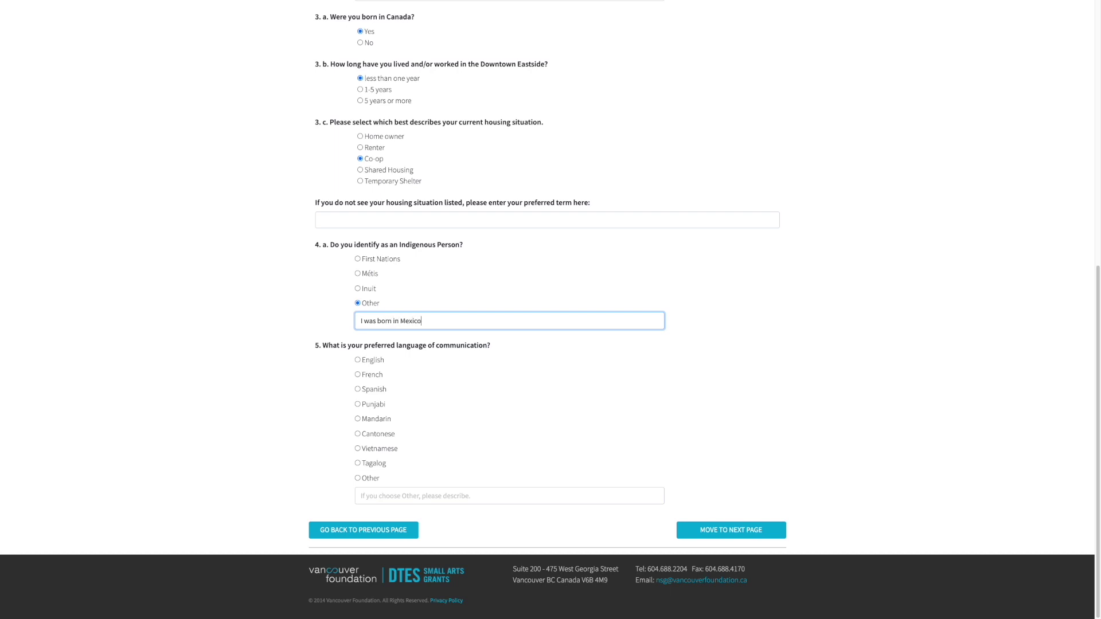
text(.)
click(564, 354)
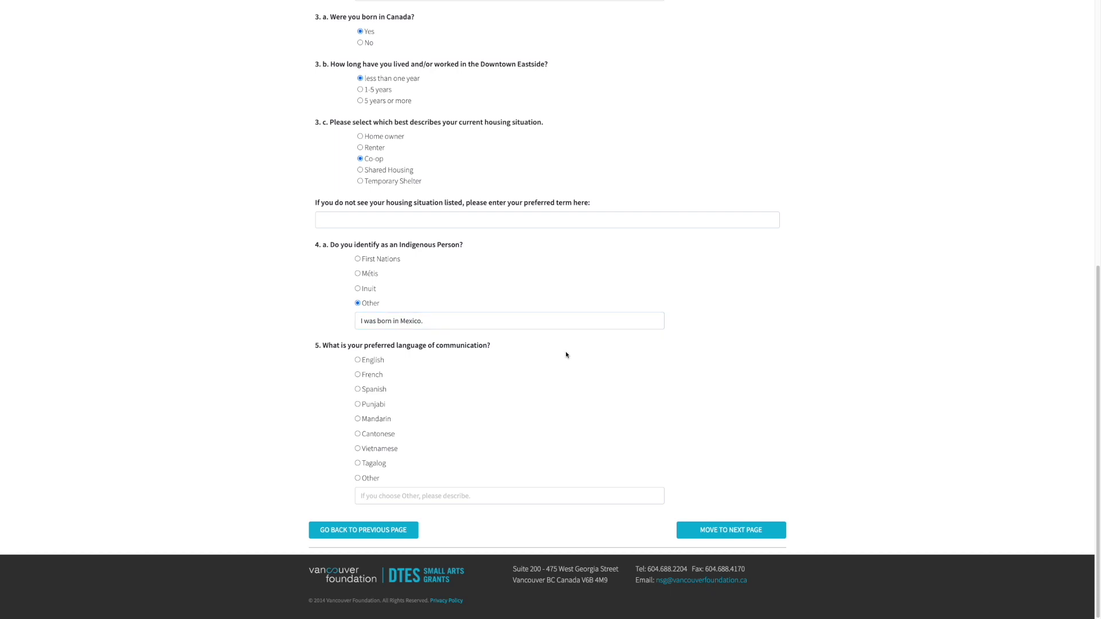
drag(426, 321, 347, 321)
key(BackSpace)
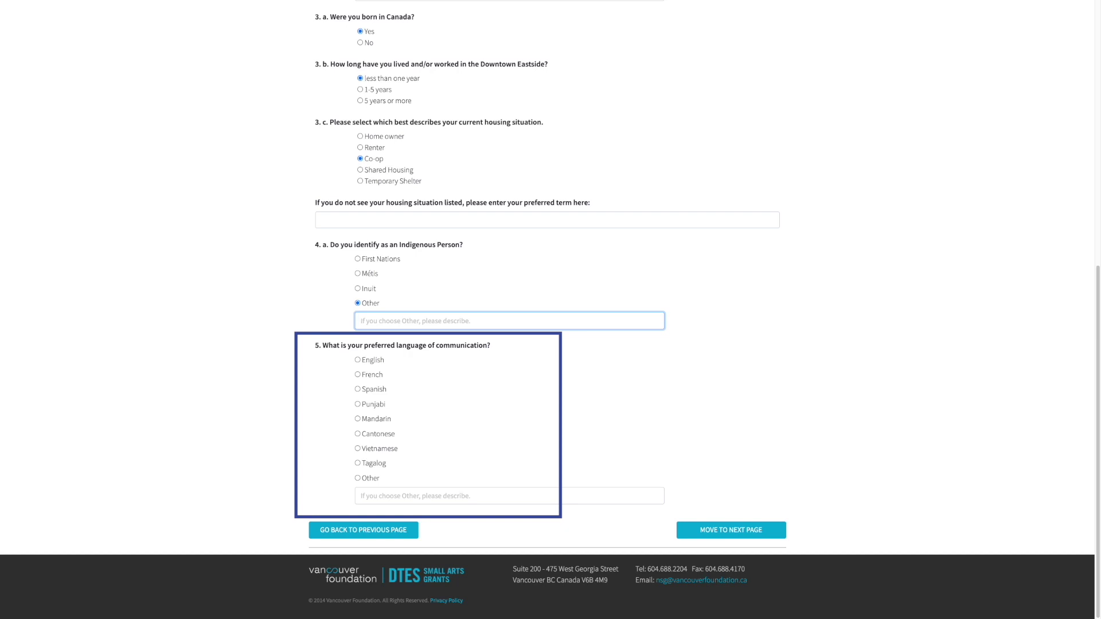
click(475, 383)
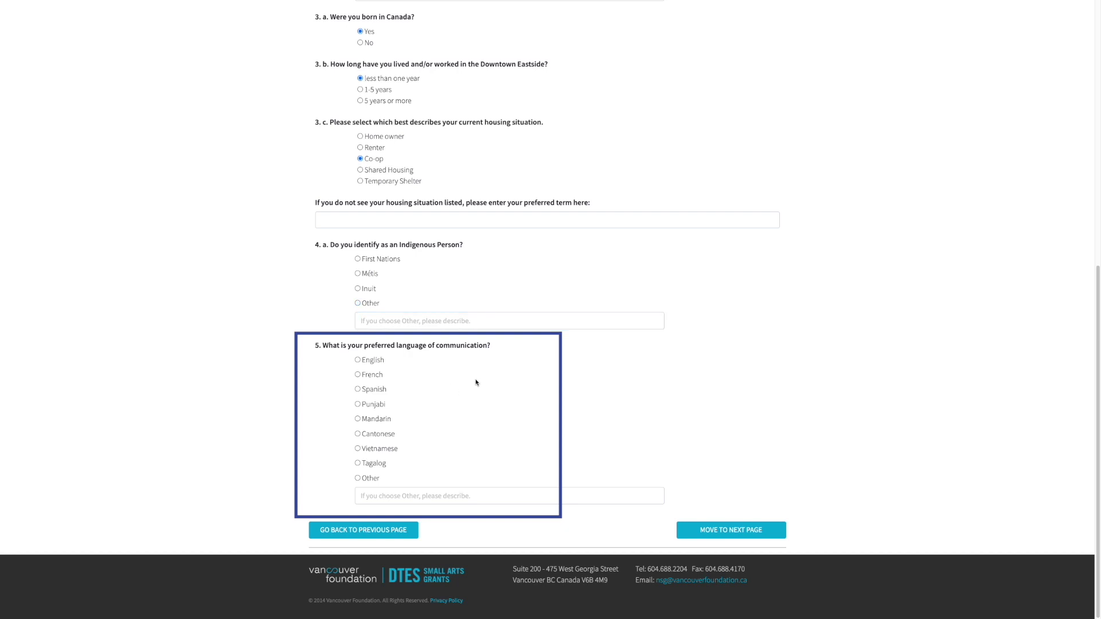
Set preferred language to Other and enter 'American Sign Language'
click(357, 360)
click(357, 390)
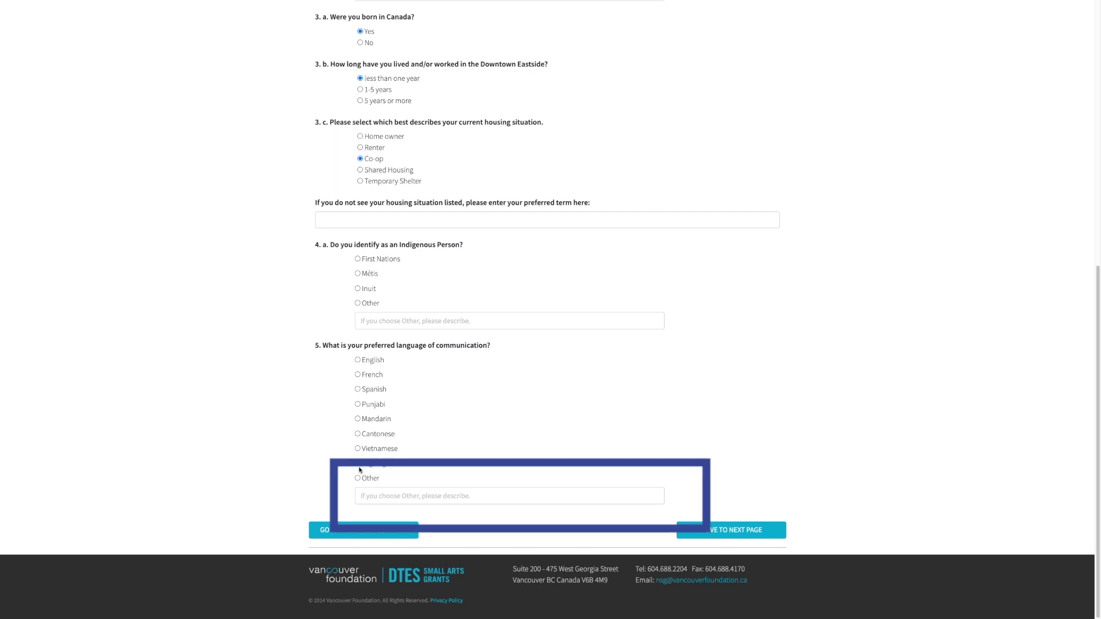
click(357, 478)
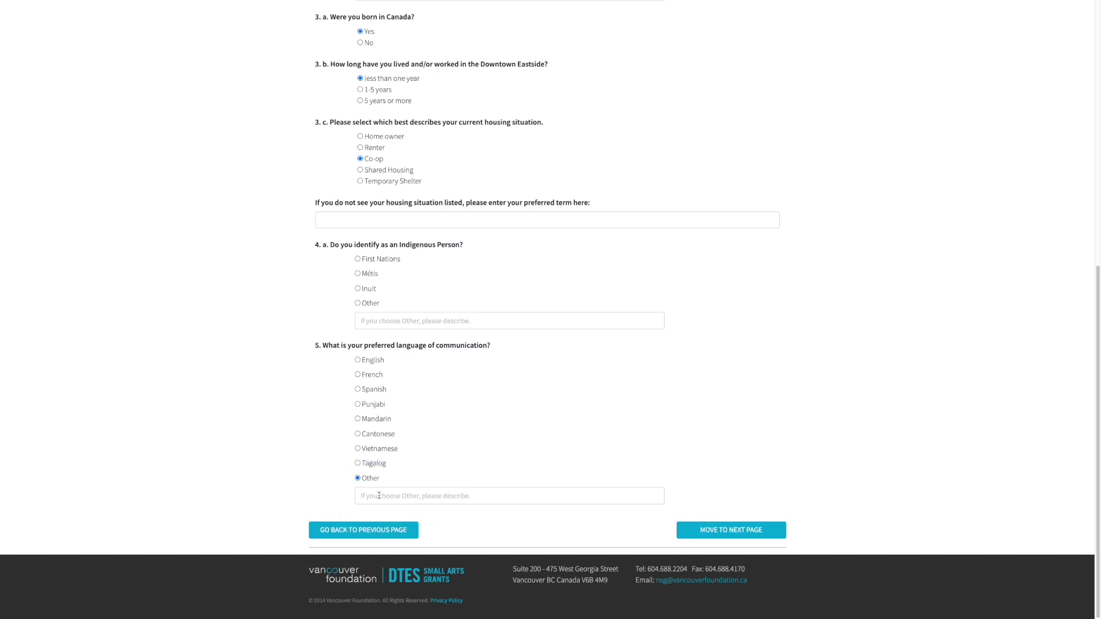
click(379, 497)
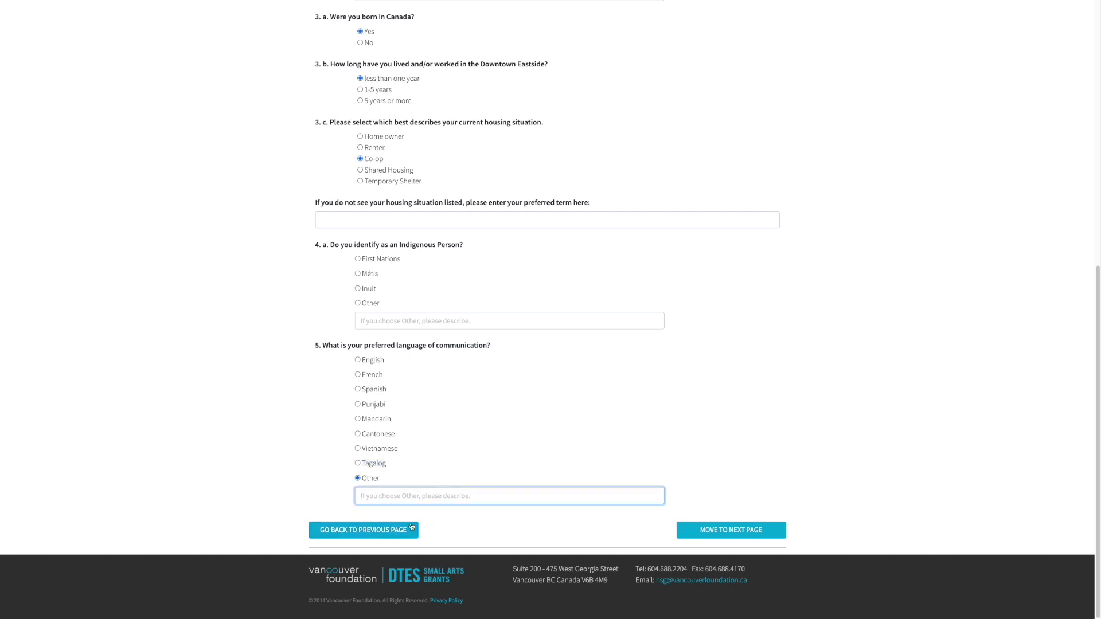
text(Amer)
text(ican Sign L)
text(angl)
text(age)
click(565, 467)
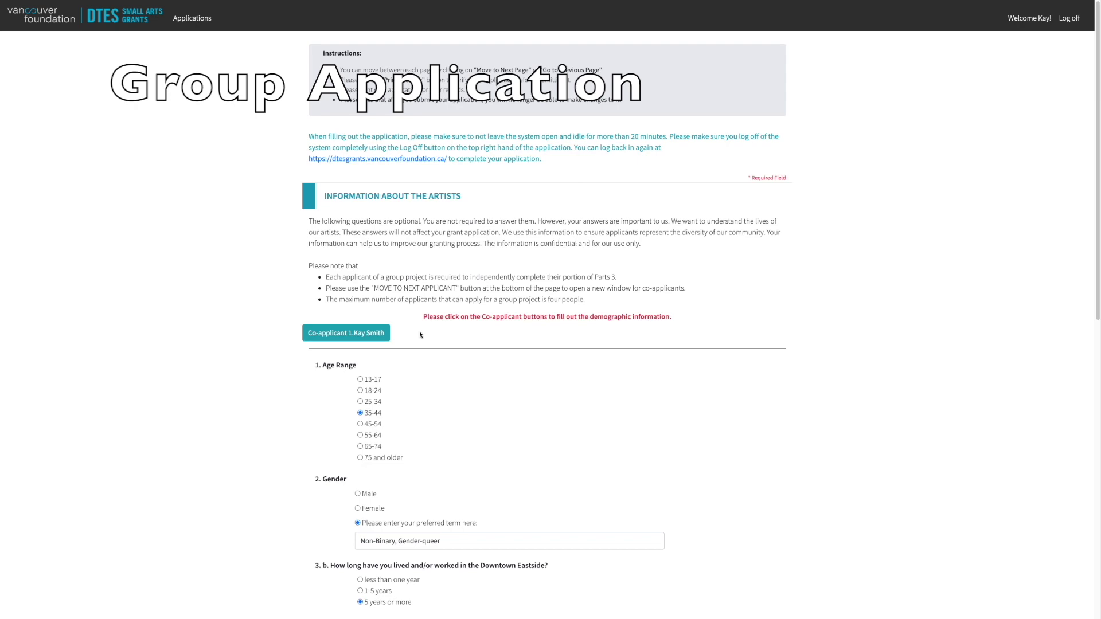
In the co-applicant form, enter age 45-54, gender 'Two-Spirit, Indigiqueer', and 1-5 years in the DTES
scroll(420, 334, down, 7)
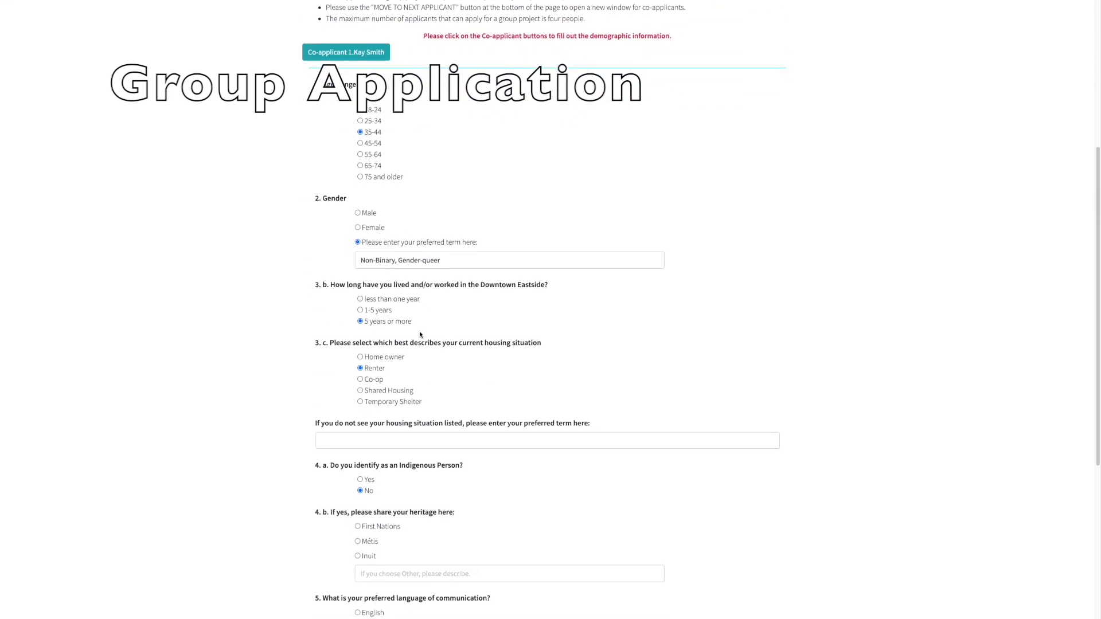
scroll(420, 334, down, 3)
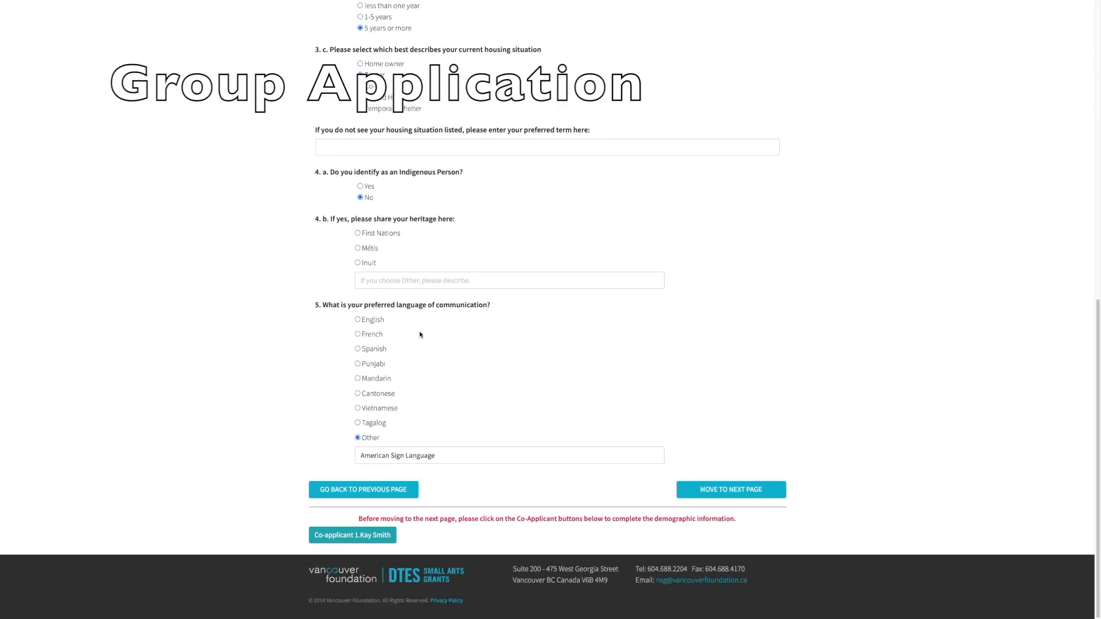
click(371, 536)
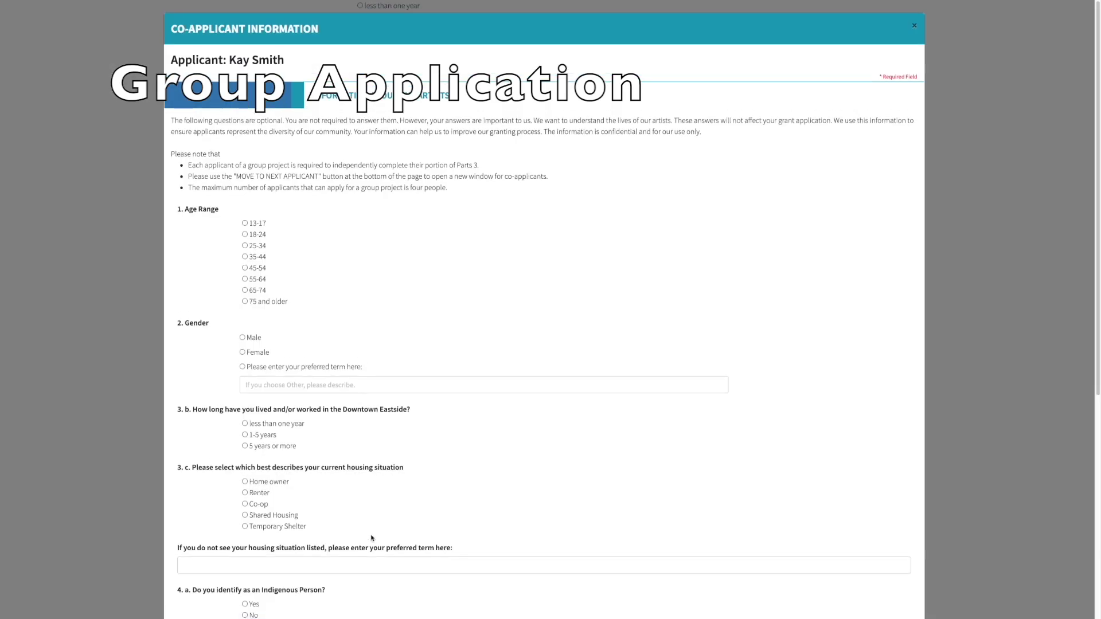
click(256, 271)
click(275, 367)
text(Tw)
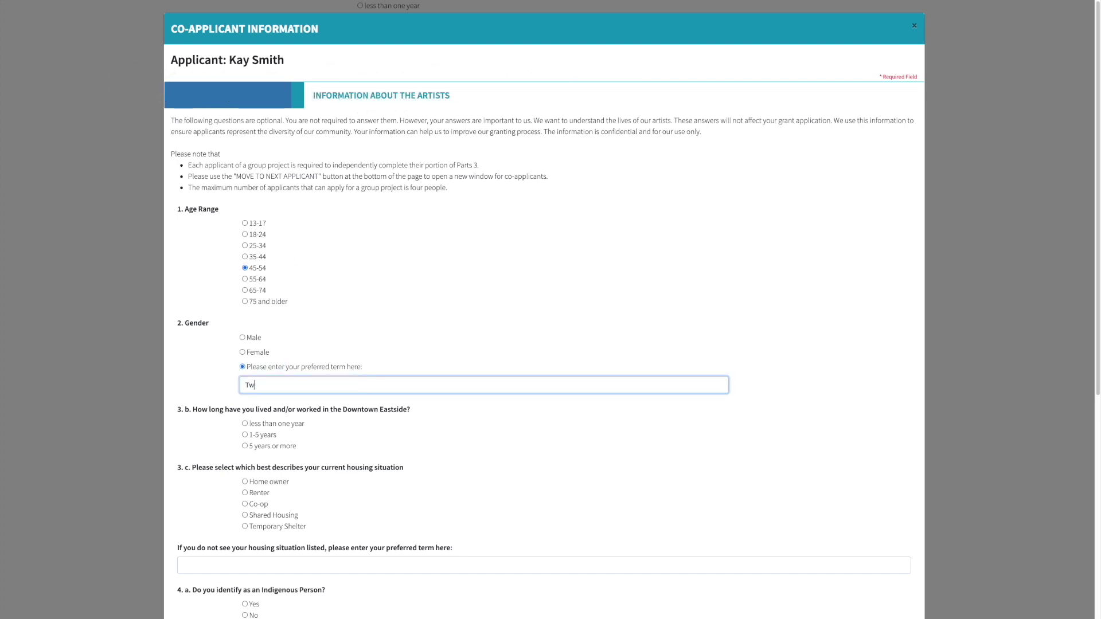
text(o-Spirit, Indigiqueer)
click(245, 434)
Set the co-applicant's housing to Shared Housing, Indigenous heritage First Nations, language English
click(244, 515)
scroll(486, 480, down, 3)
click(245, 446)
click(242, 493)
scroll(406, 467, down, 3)
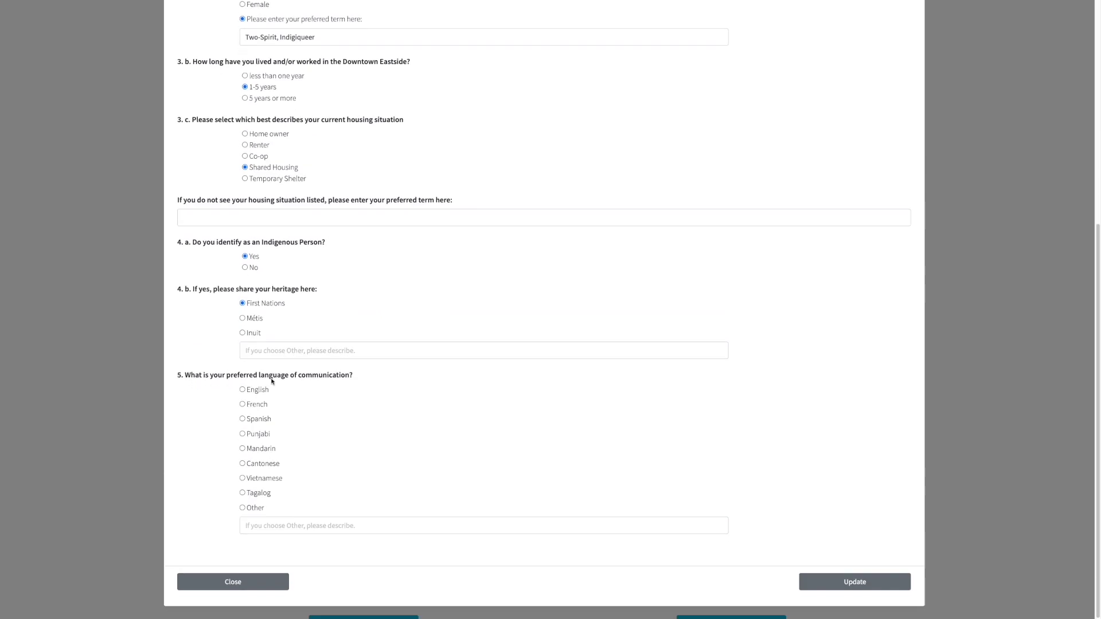
click(243, 382)
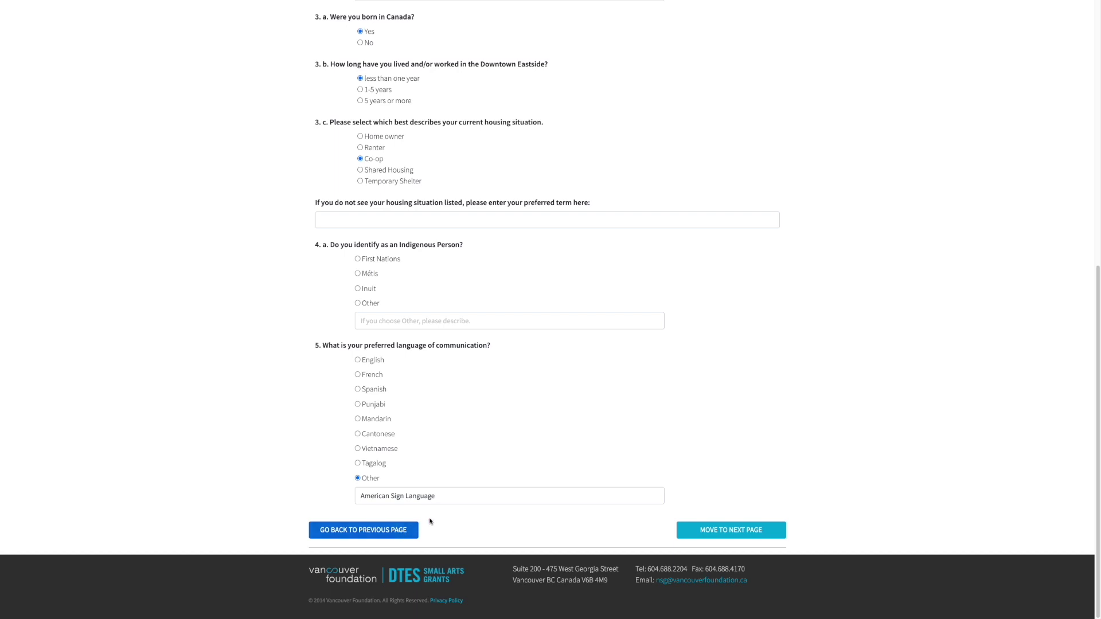
Advance to Support Materials and scroll through its accepted formats and attachment requirements
click(689, 534)
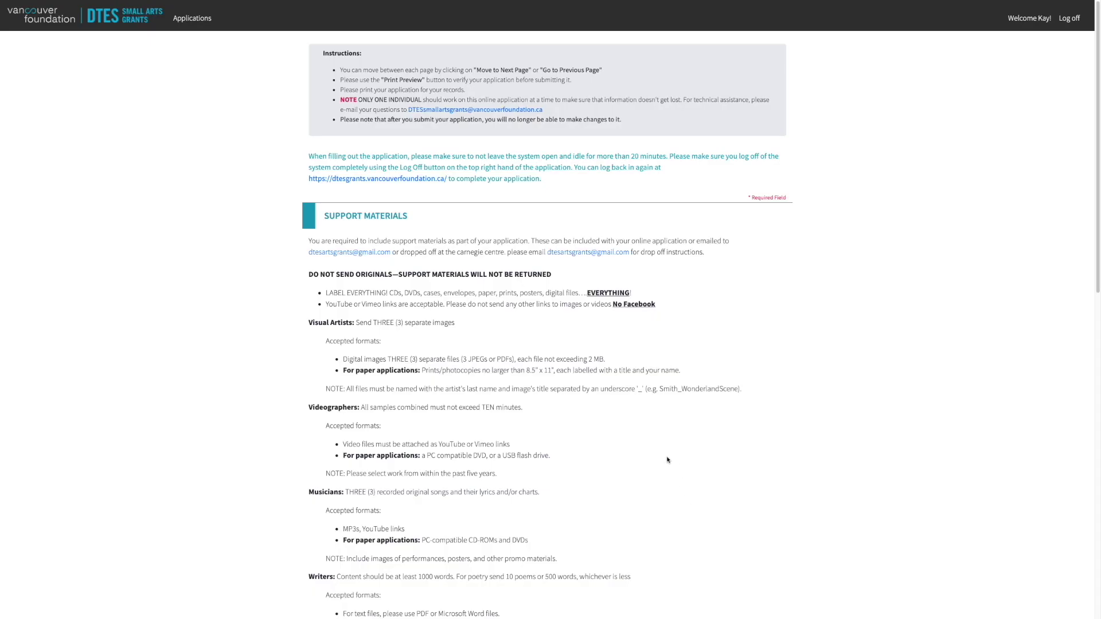
drag(424, 216, 324, 216)
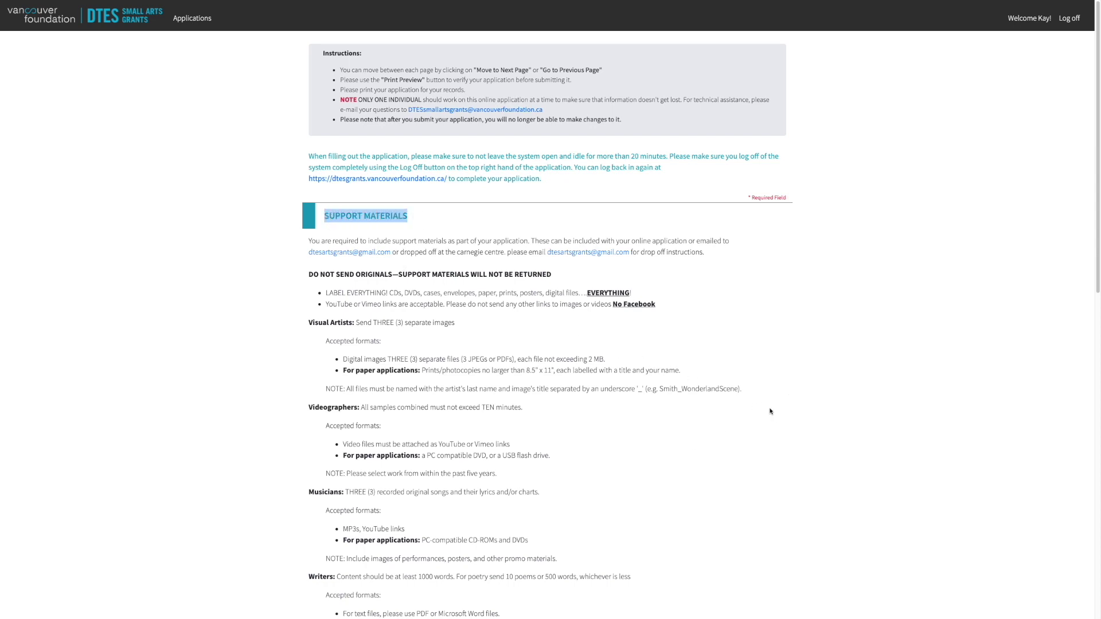
scroll(798, 426, down, 3)
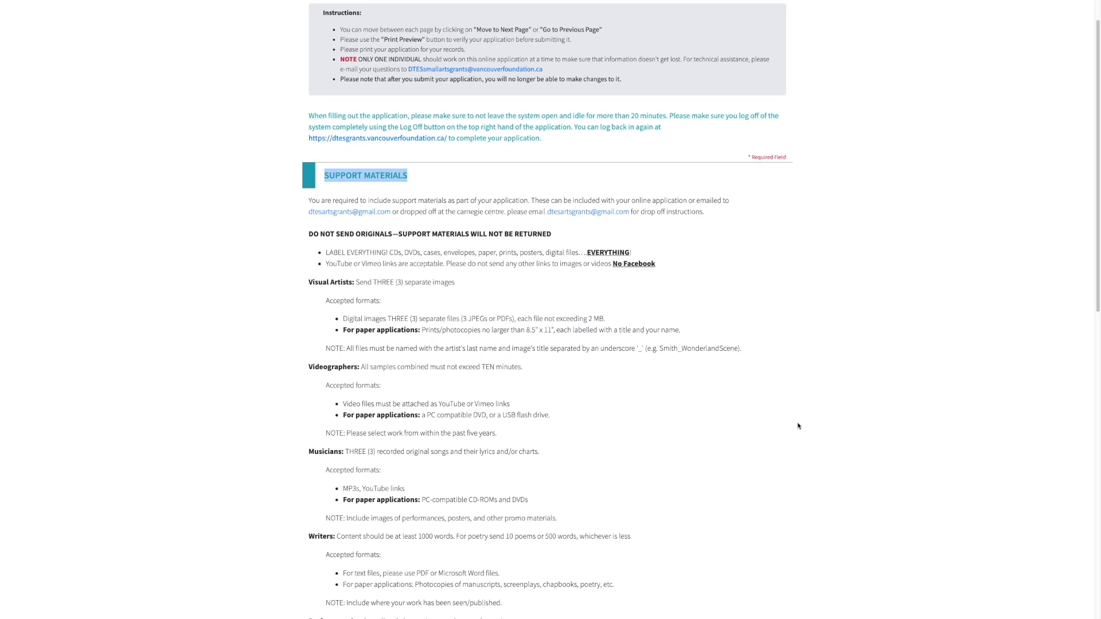
scroll(798, 426, down, 1)
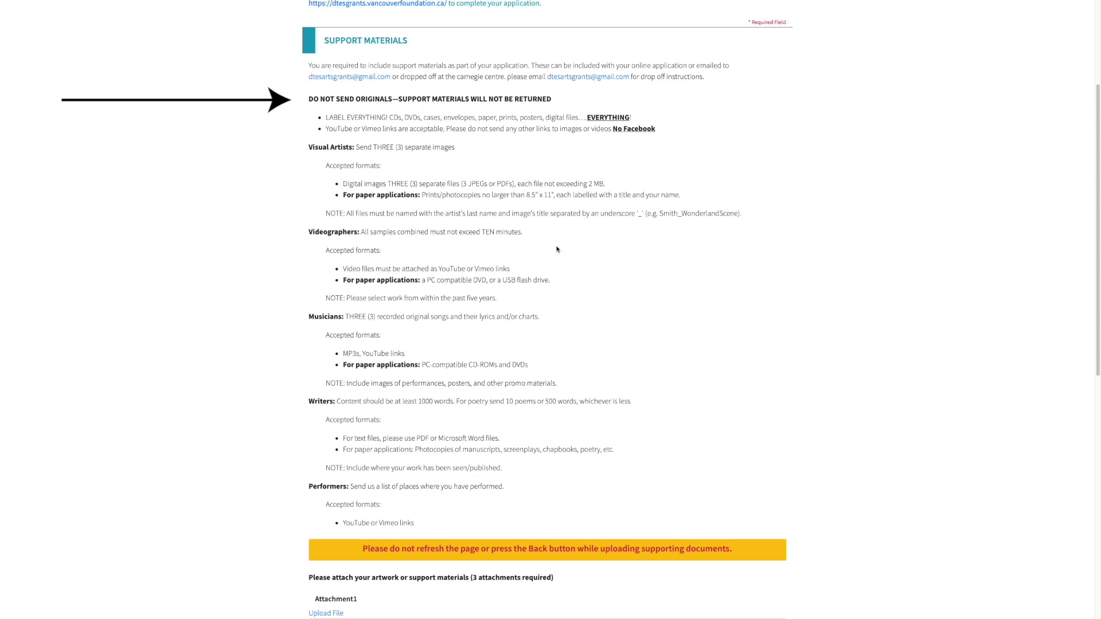
drag(309, 98, 555, 99)
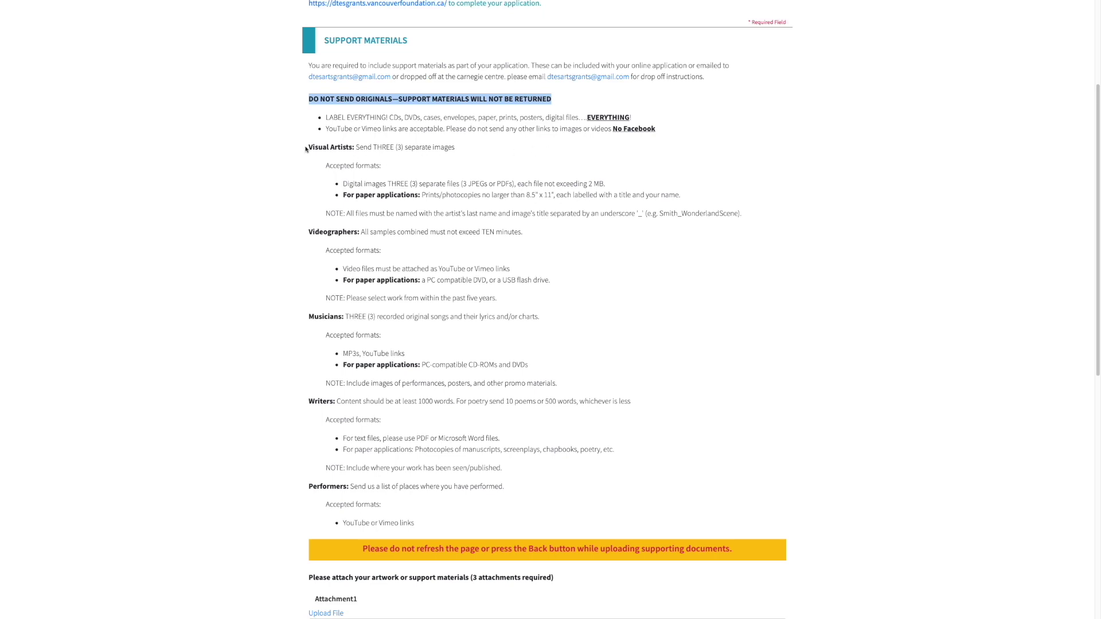
drag(305, 147, 354, 147)
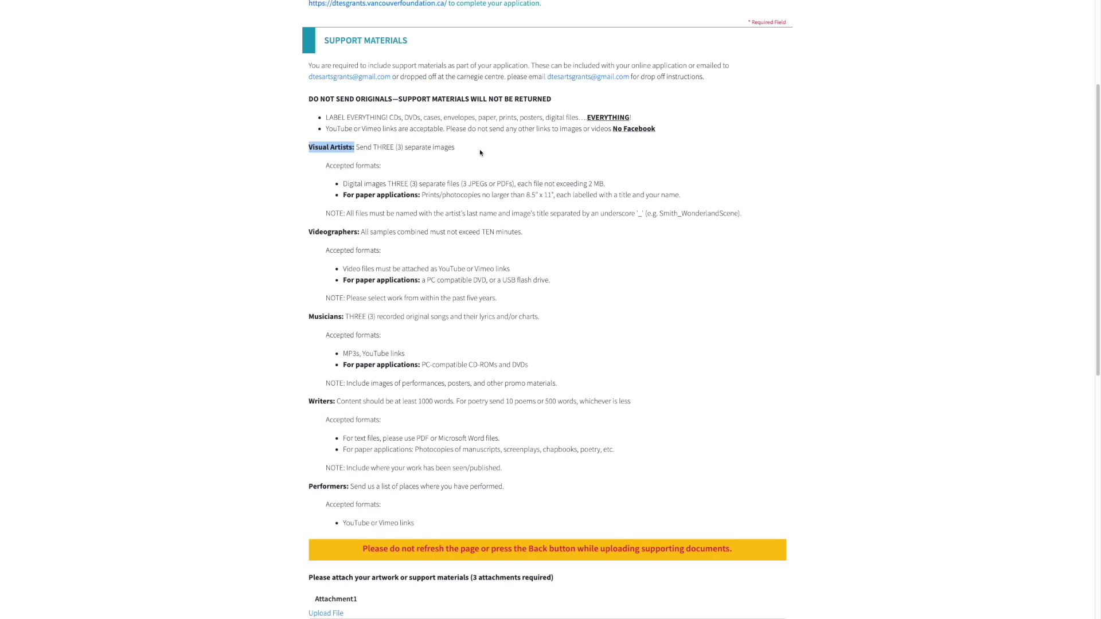
drag(303, 233, 359, 231)
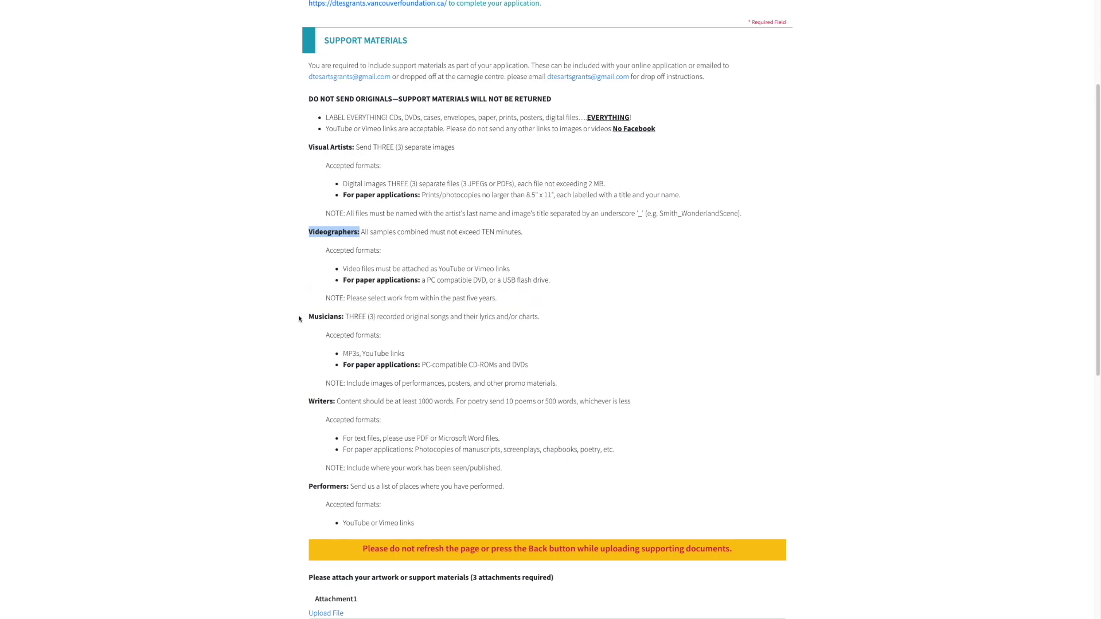
drag(309, 319, 347, 315)
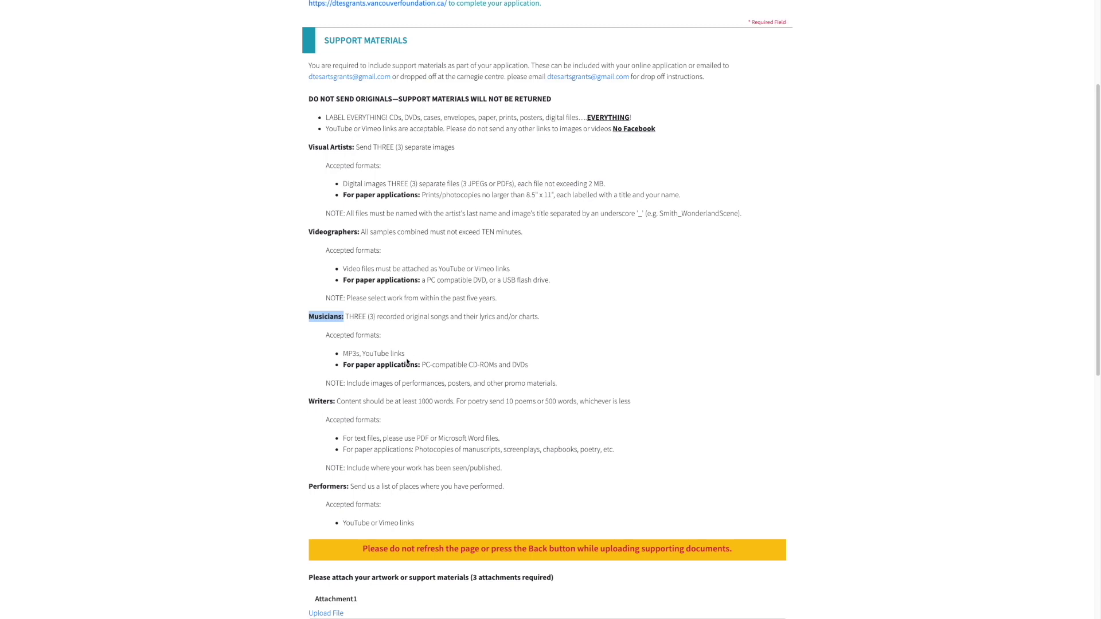
drag(307, 402, 336, 403)
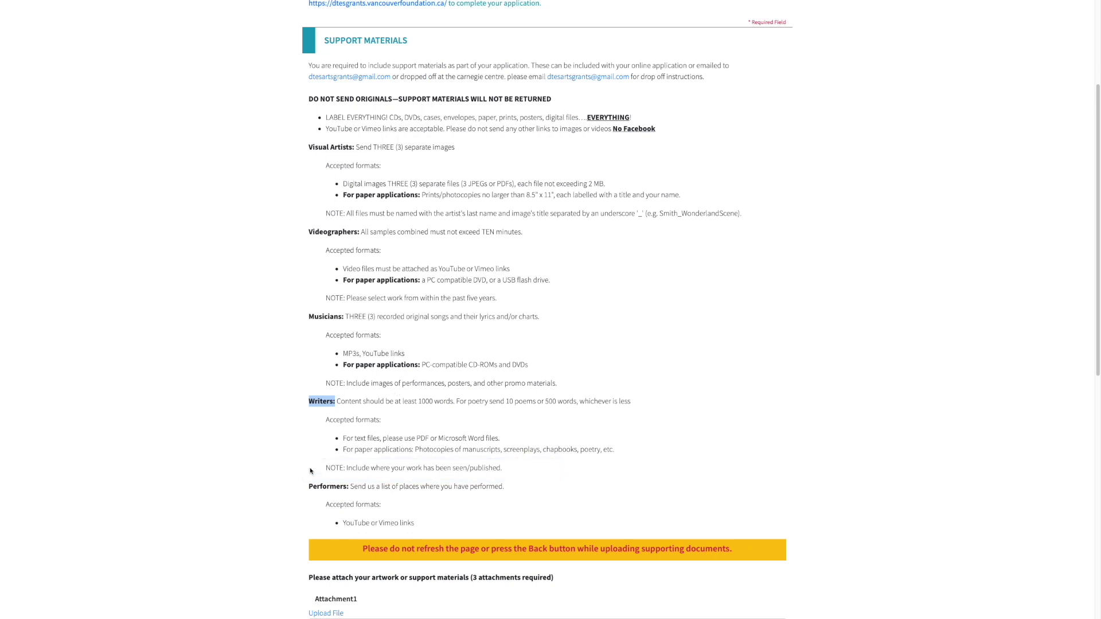
drag(309, 486, 349, 487)
scroll(413, 500, down, 3)
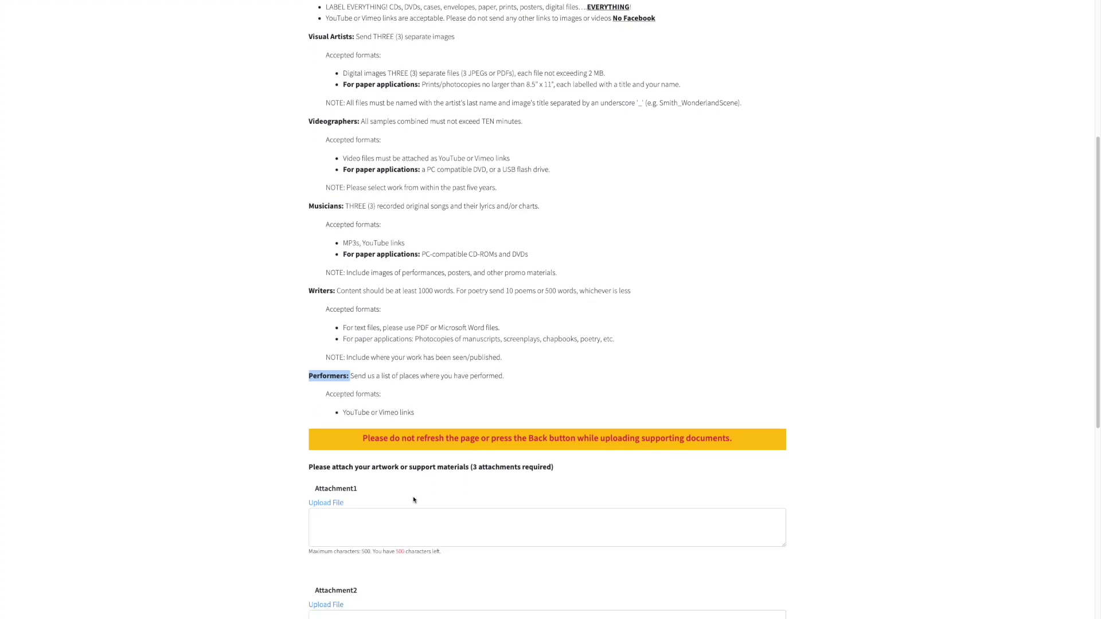
scroll(413, 500, down, 2)
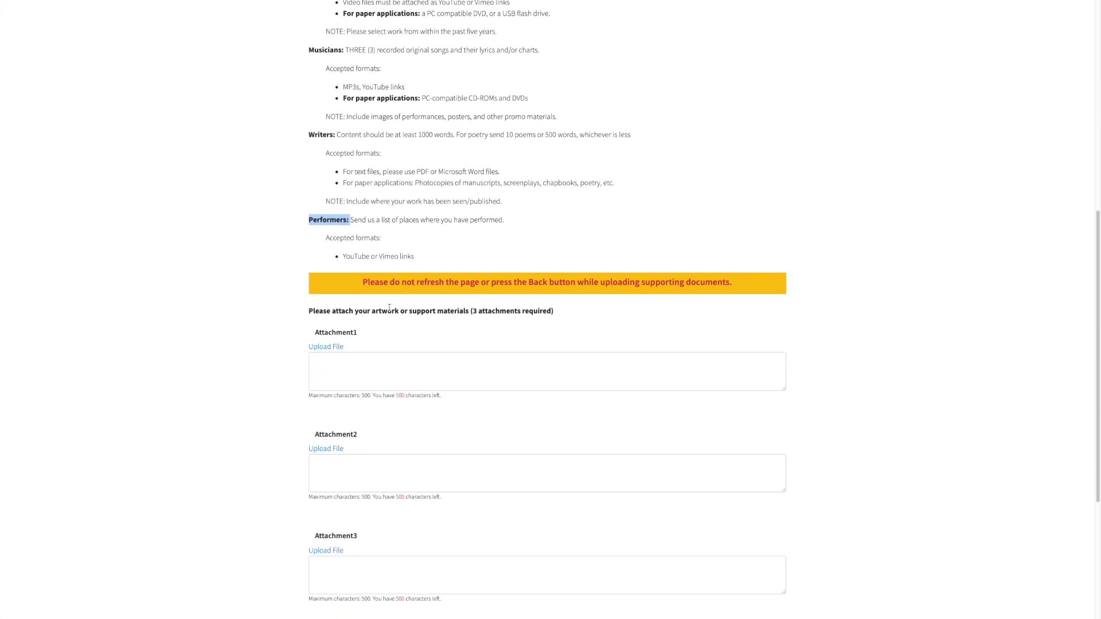
Caption the first attachment 'I participated in the National Canadian Cartoonist Annual.'
click(291, 288)
drag(350, 281, 735, 283)
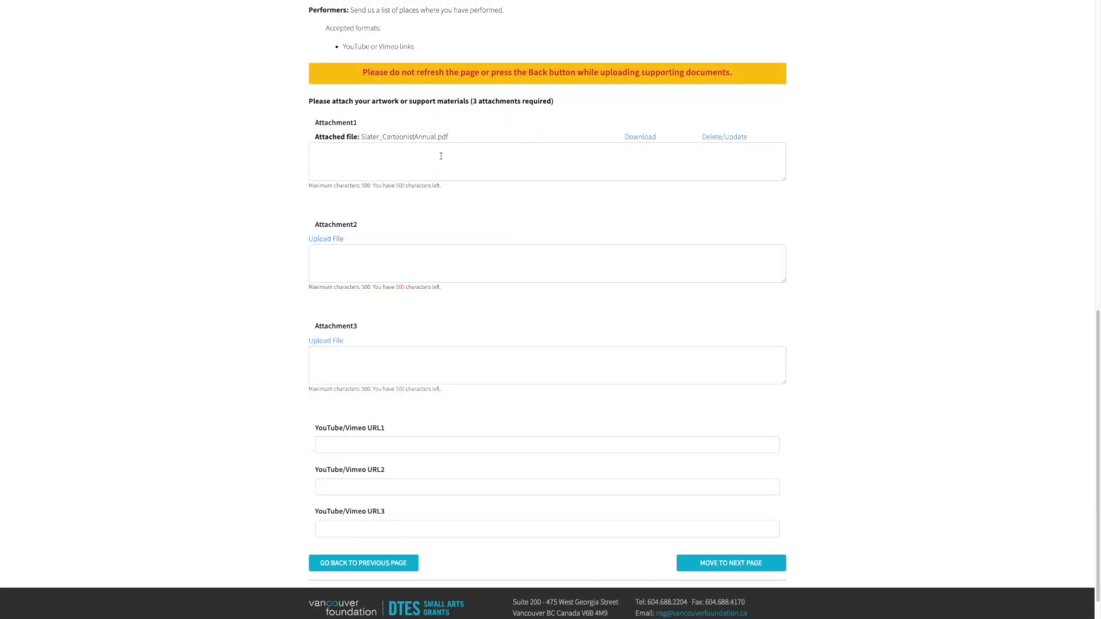
drag(459, 139, 315, 142)
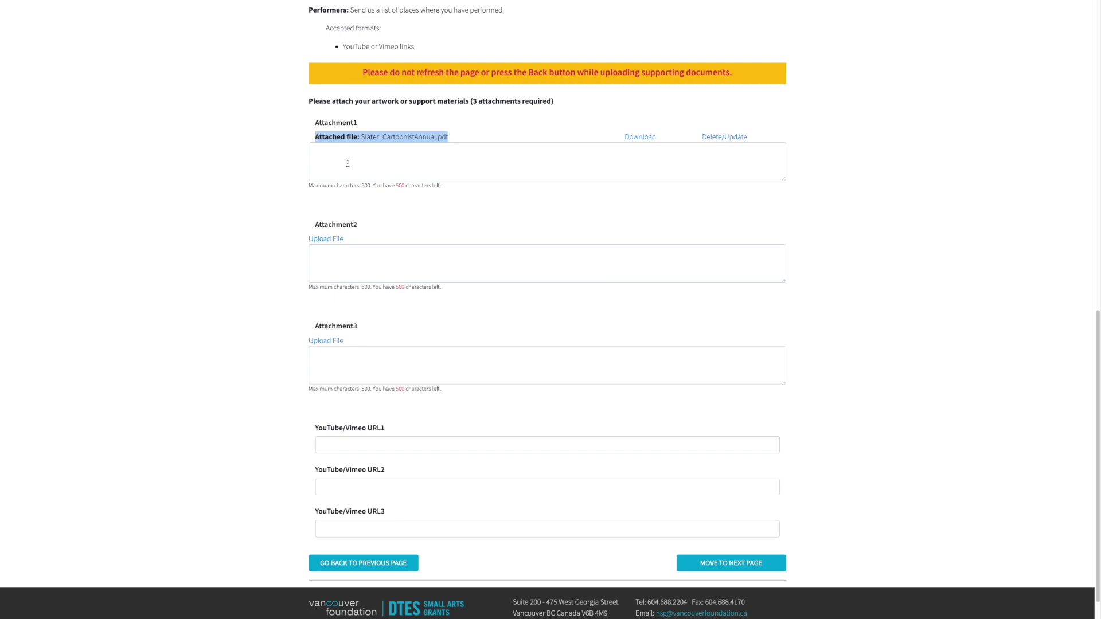
click(348, 165)
text(I participated in the National Canadian Cartoonist Annual.)
click(318, 216)
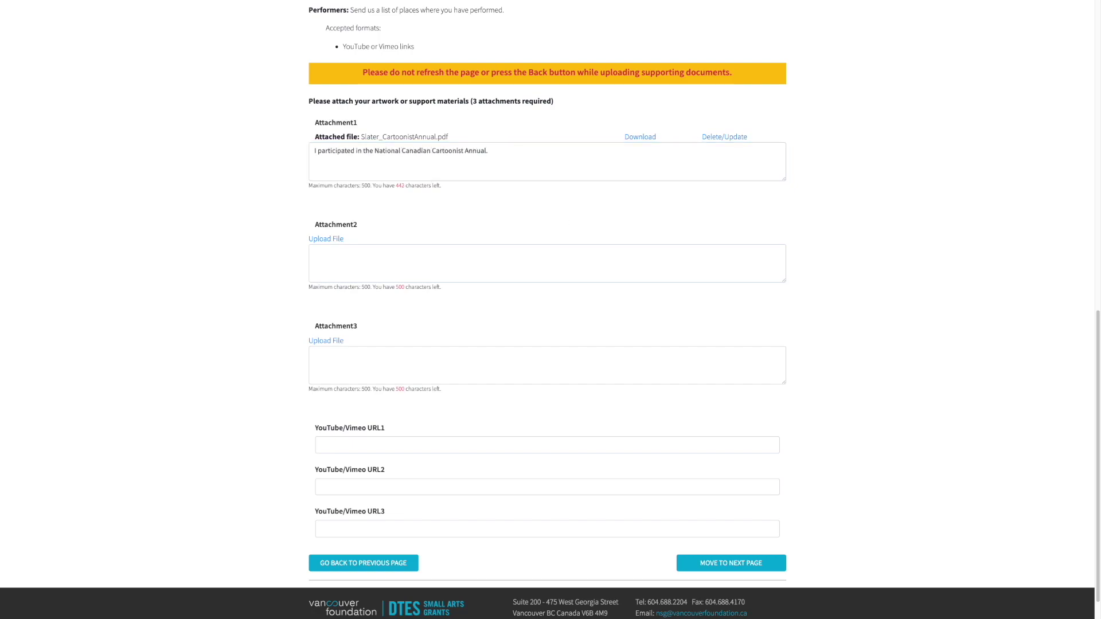
Attach the second artwork file and paste the YouTube links into the URL fields
click(463, 412)
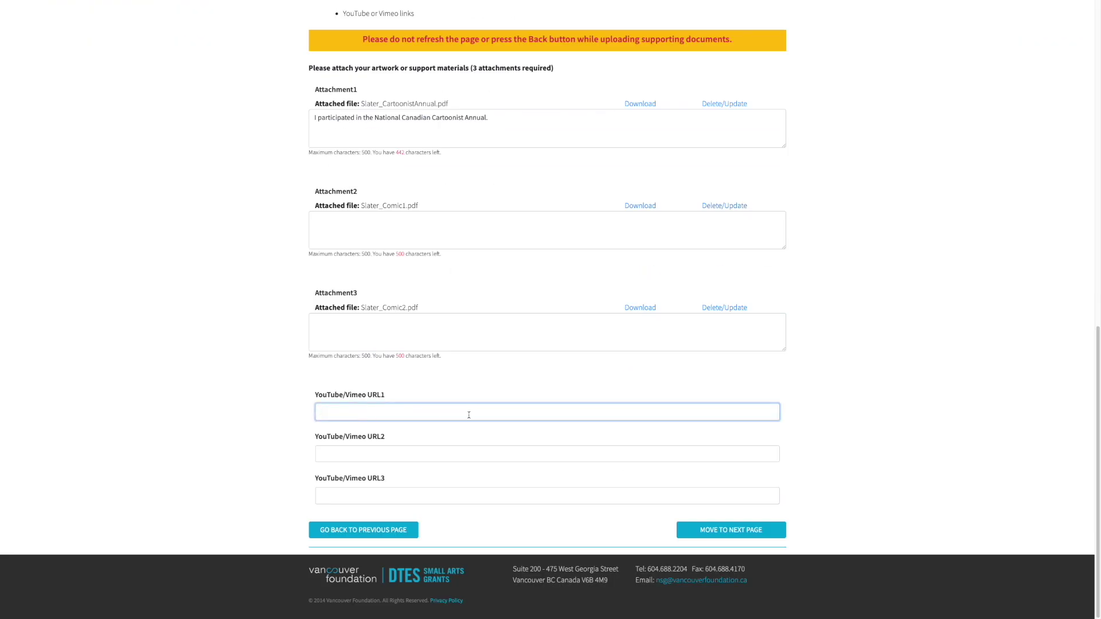
text(https://www.youtube.com/watch?v=7QTnLSDH-dA)
click(378, 451)
text(https://www.youtube.com/watch?v=IaUQo2moLyI)
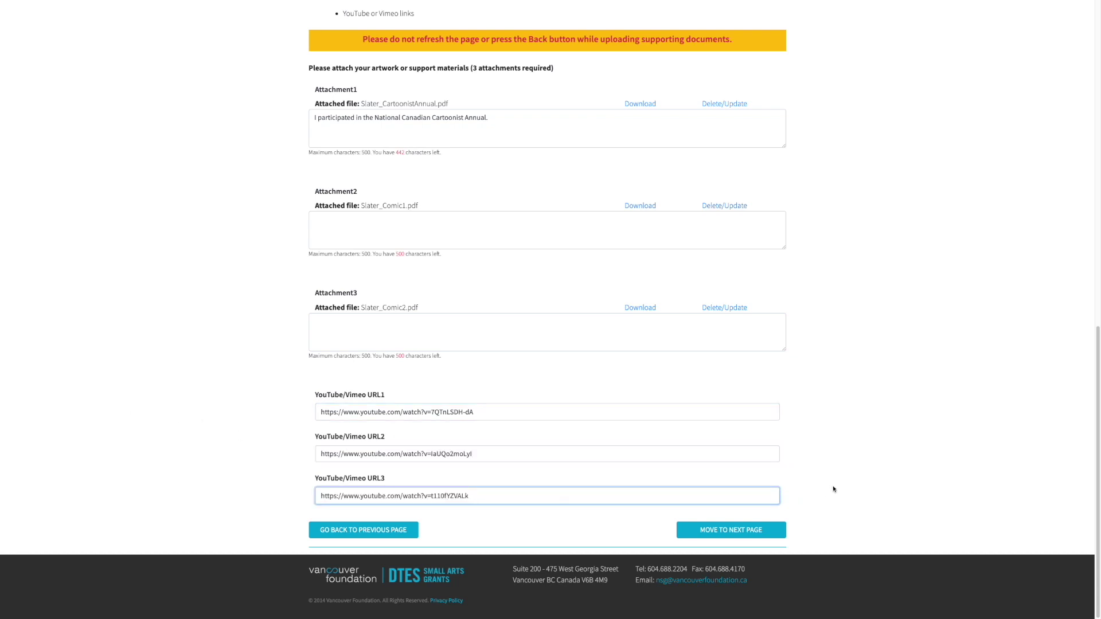
click(833, 489)
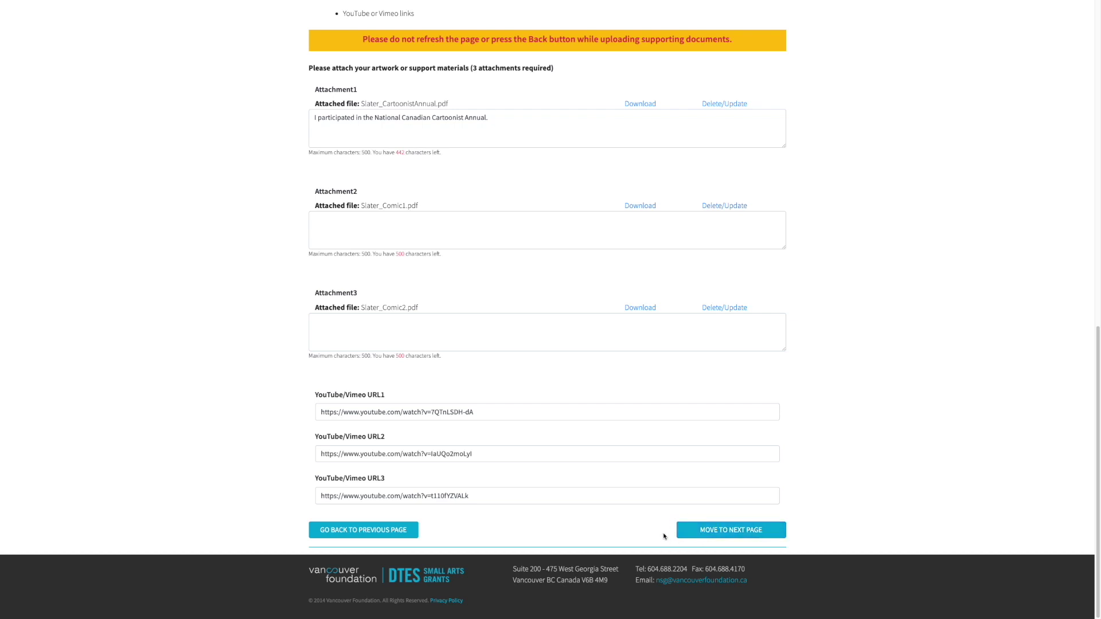
Advance to the checklist page and opt in to the mailing list
click(695, 532)
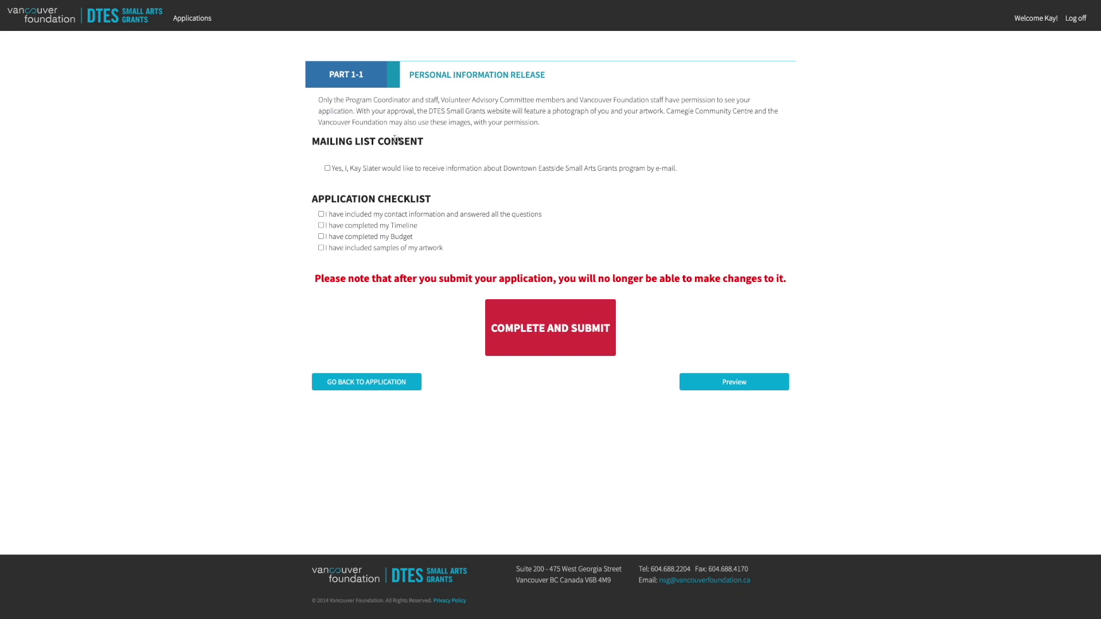
click(327, 169)
click(327, 168)
click(327, 169)
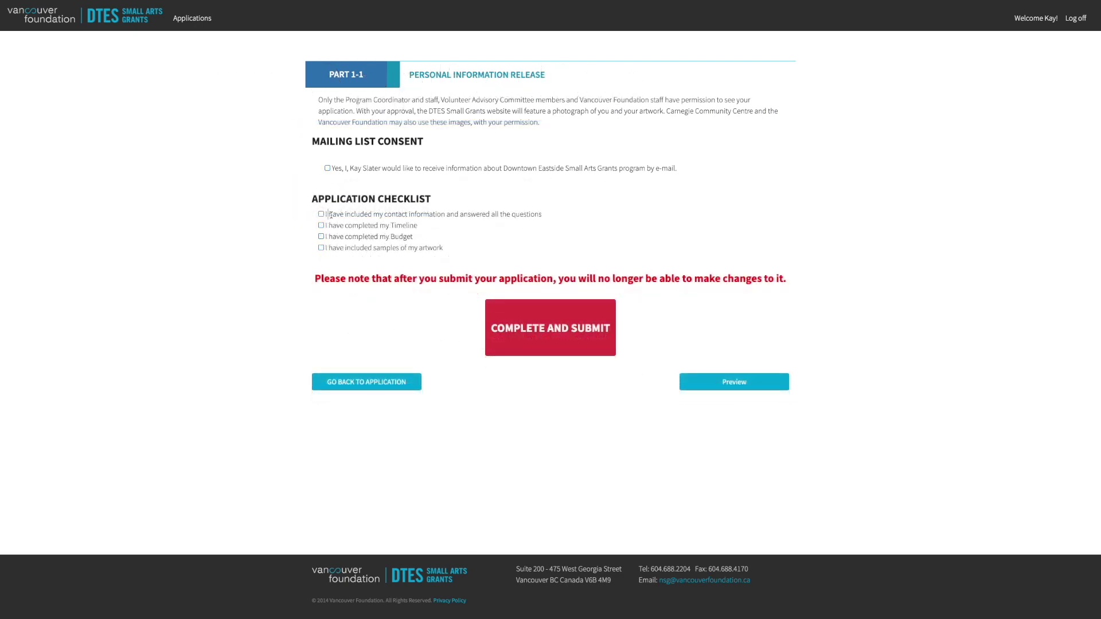
Tick the contact information, Timeline, Budget and artwork samples confirmations
drag(329, 214, 560, 217)
click(561, 216)
click(321, 214)
drag(426, 229, 325, 225)
click(441, 230)
click(321, 225)
drag(325, 237, 425, 240)
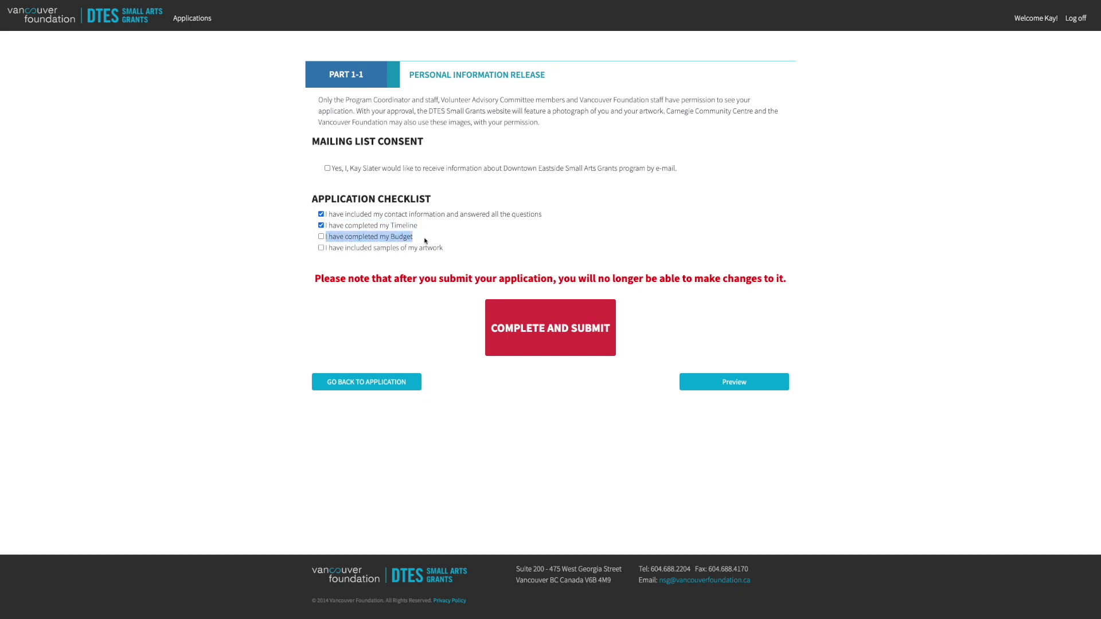
click(430, 238)
click(343, 237)
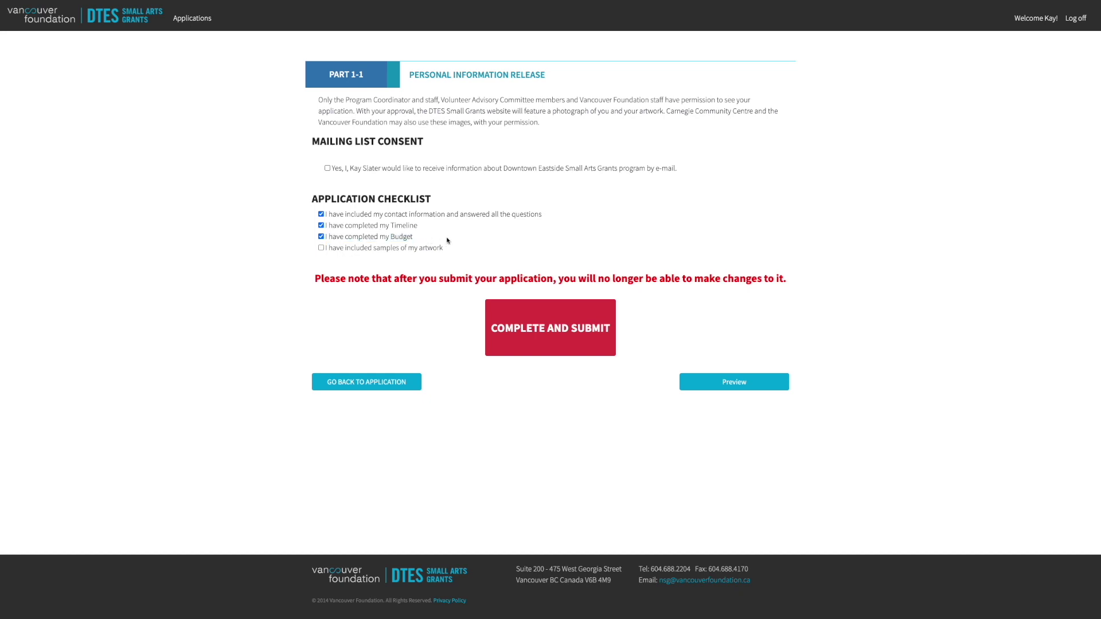
drag(325, 248, 450, 254)
click(452, 253)
click(707, 386)
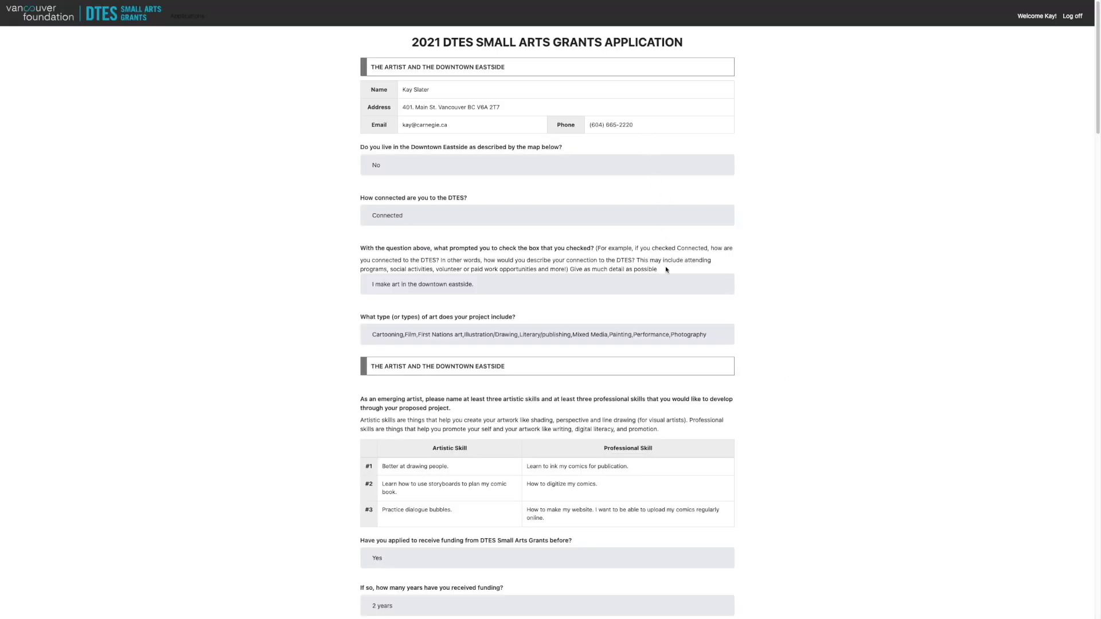
scroll(665, 269, down, 3)
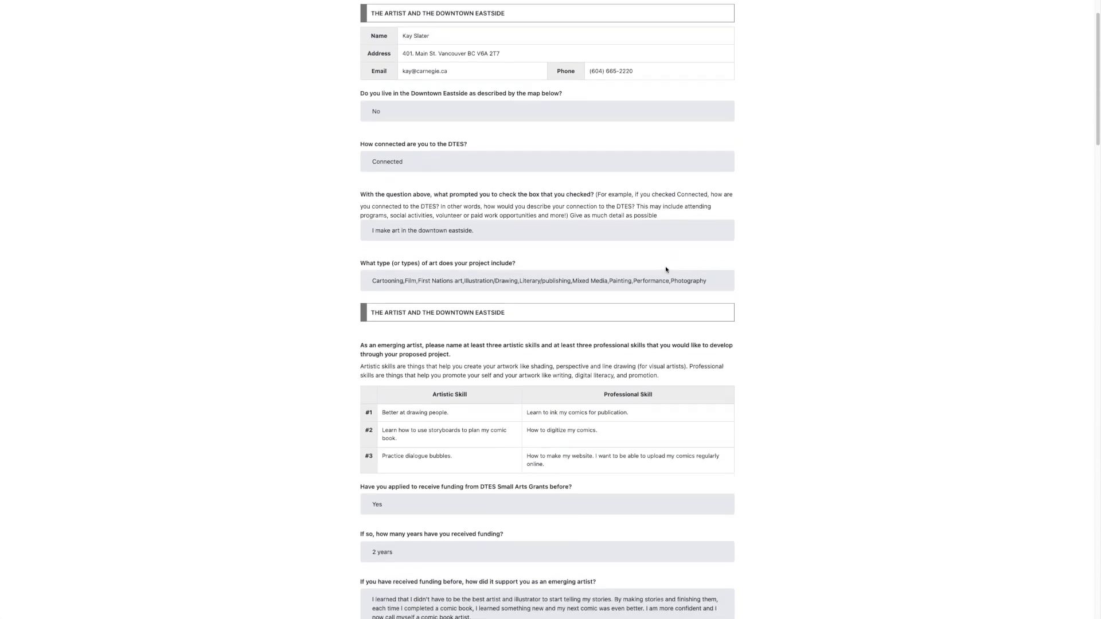
scroll(666, 269, down, 4)
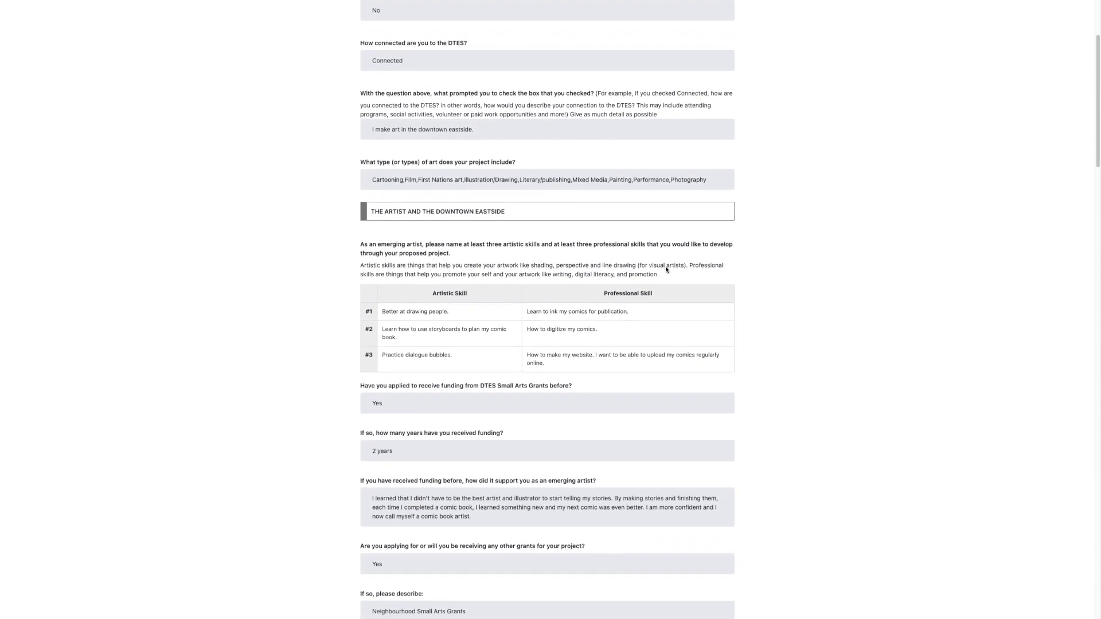
scroll(665, 269, down, 4)
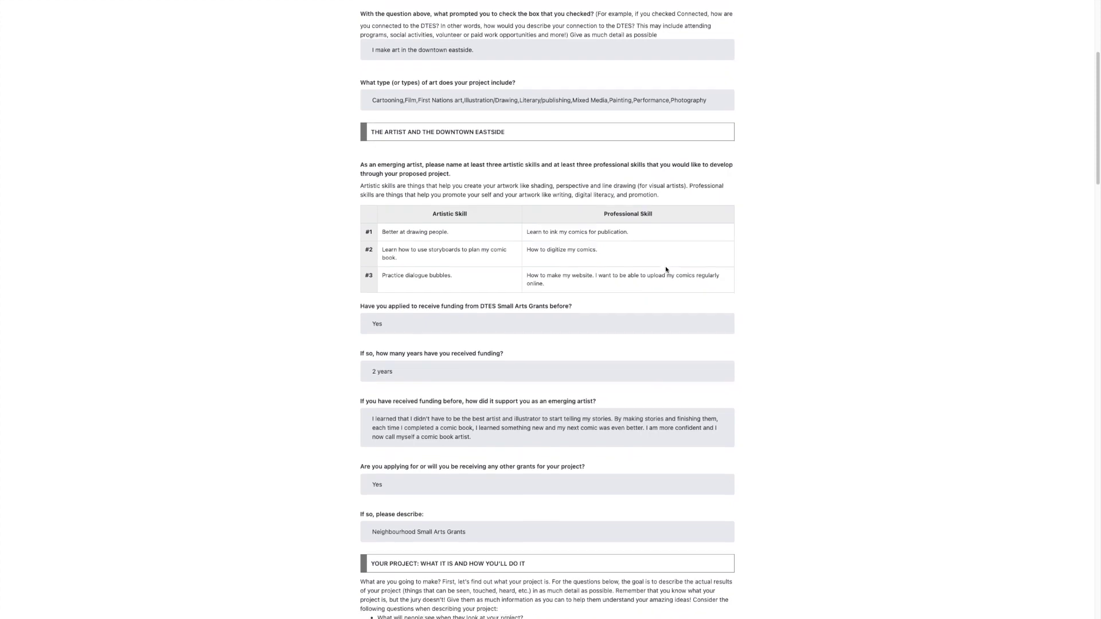
scroll(666, 270, down, 4)
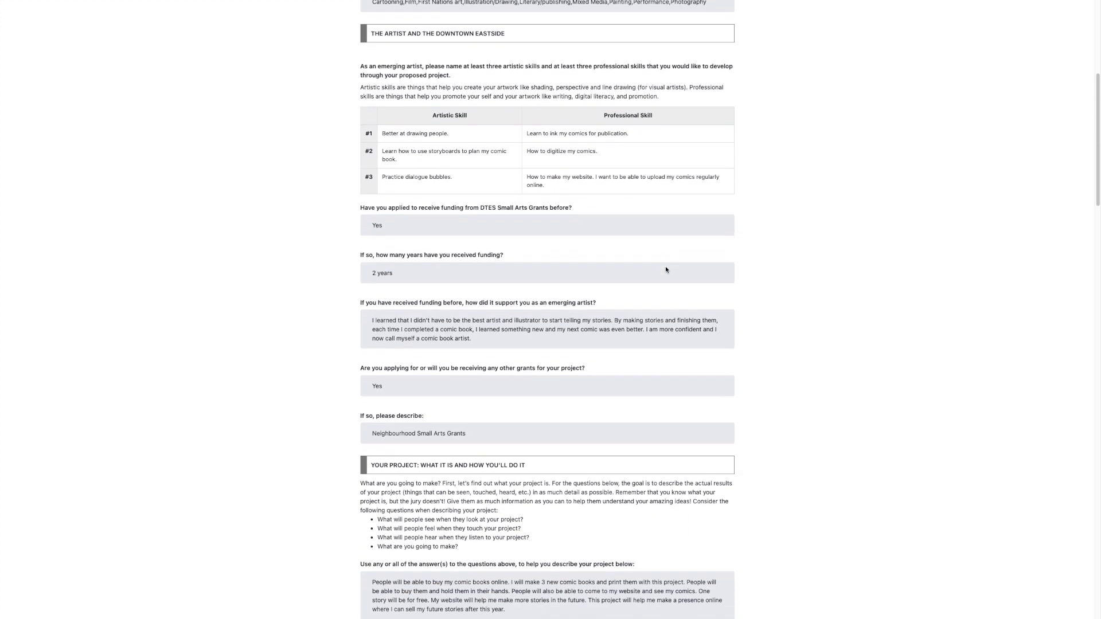
scroll(666, 269, down, 5)
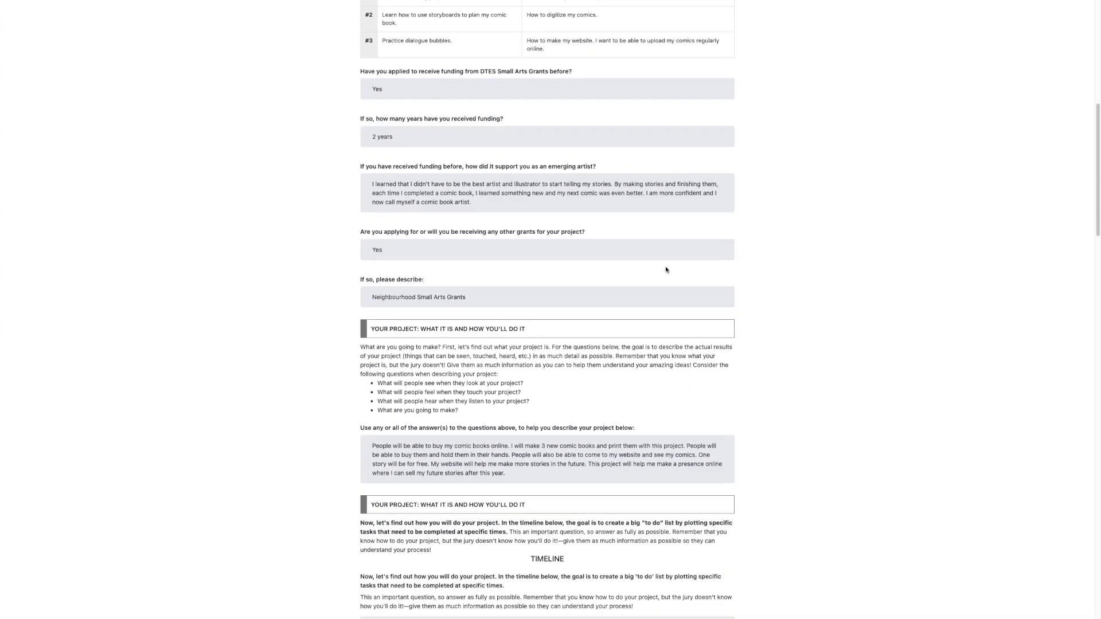
scroll(666, 269, down, 1)
scroll(665, 270, down, 3)
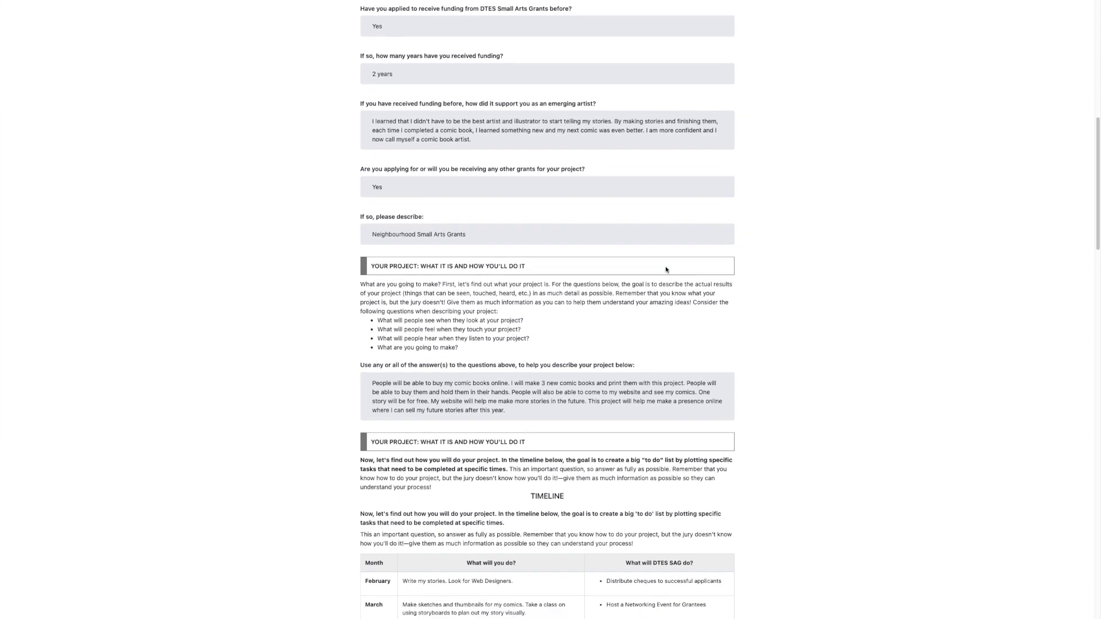
scroll(666, 270, up, 9)
scroll(665, 269, up, 12)
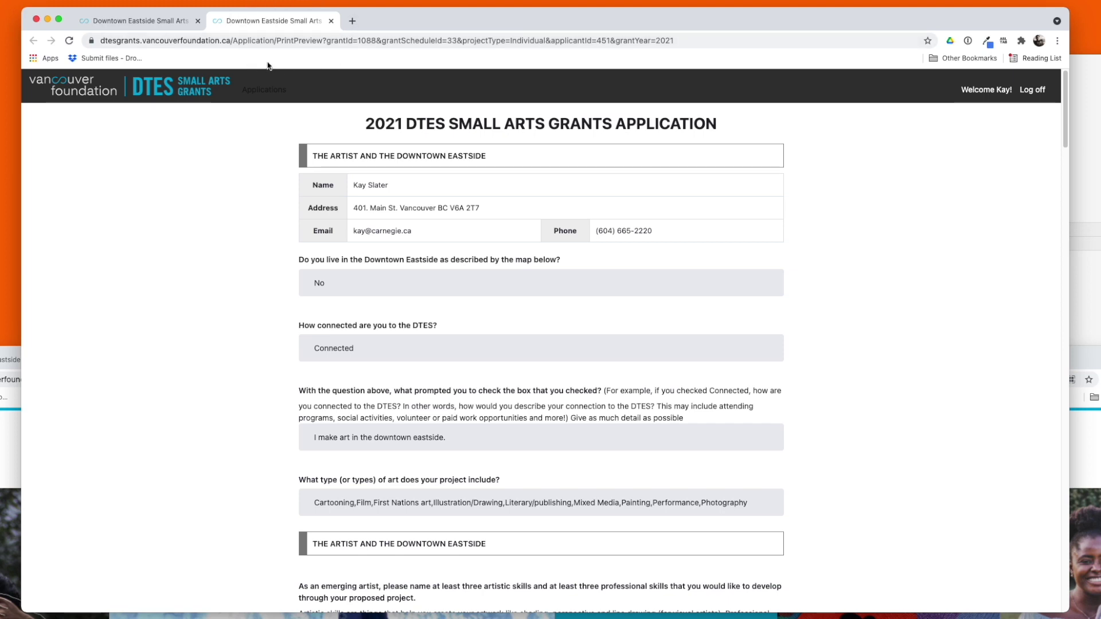
click(331, 22)
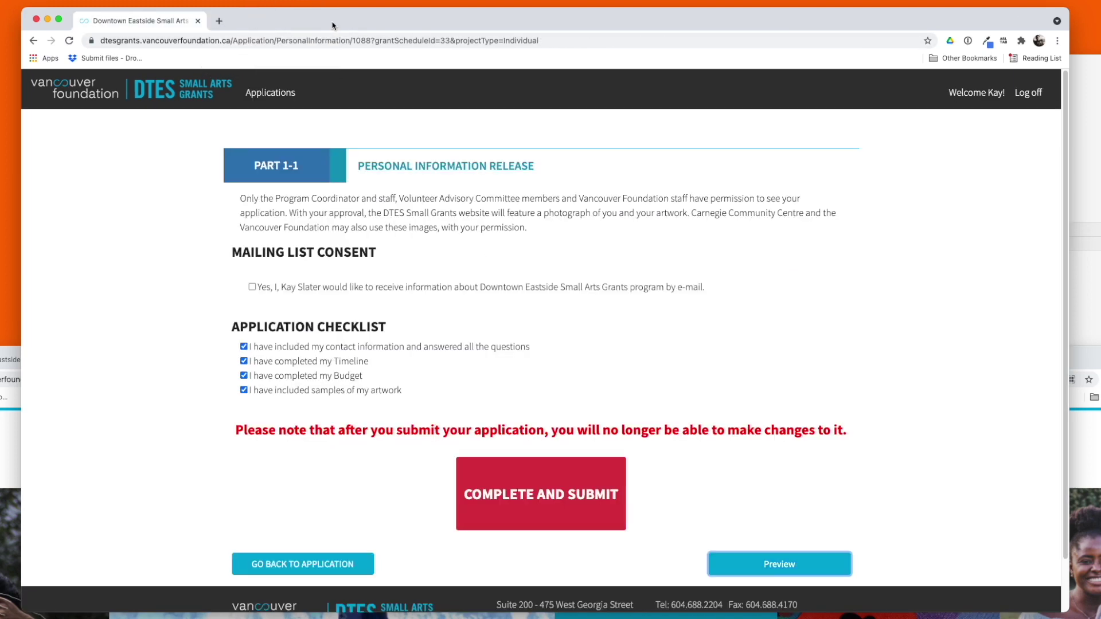
click(59, 22)
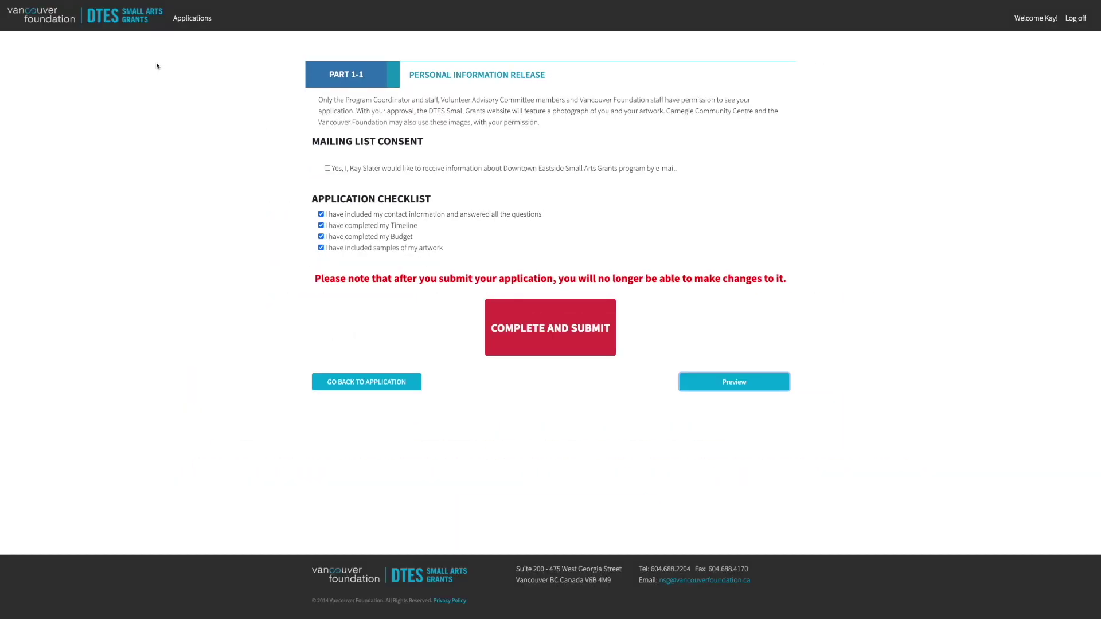
Back in the application form, fix the residential address street and correct the e-mail domain
click(384, 383)
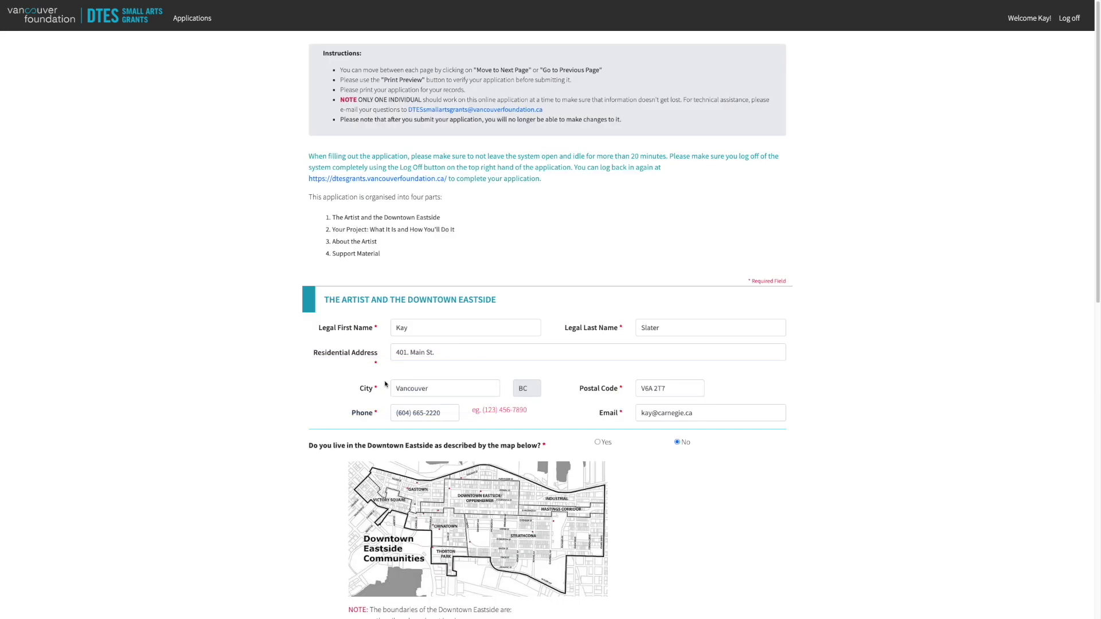
click(446, 353)
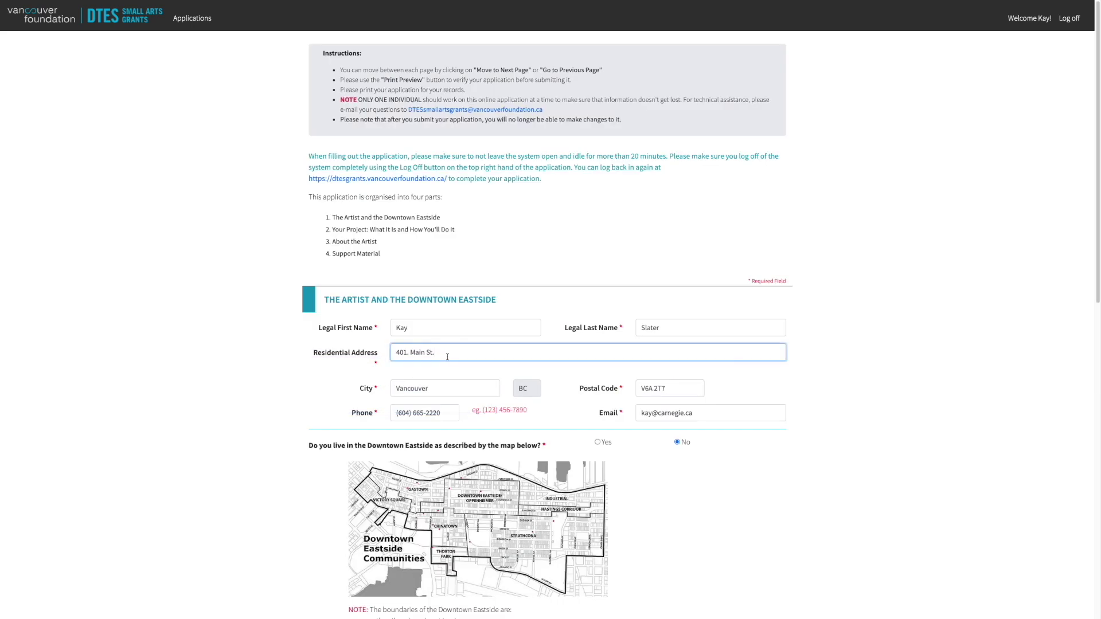
text(reet)
drag(657, 414, 694, 414)
text(vancouver.)
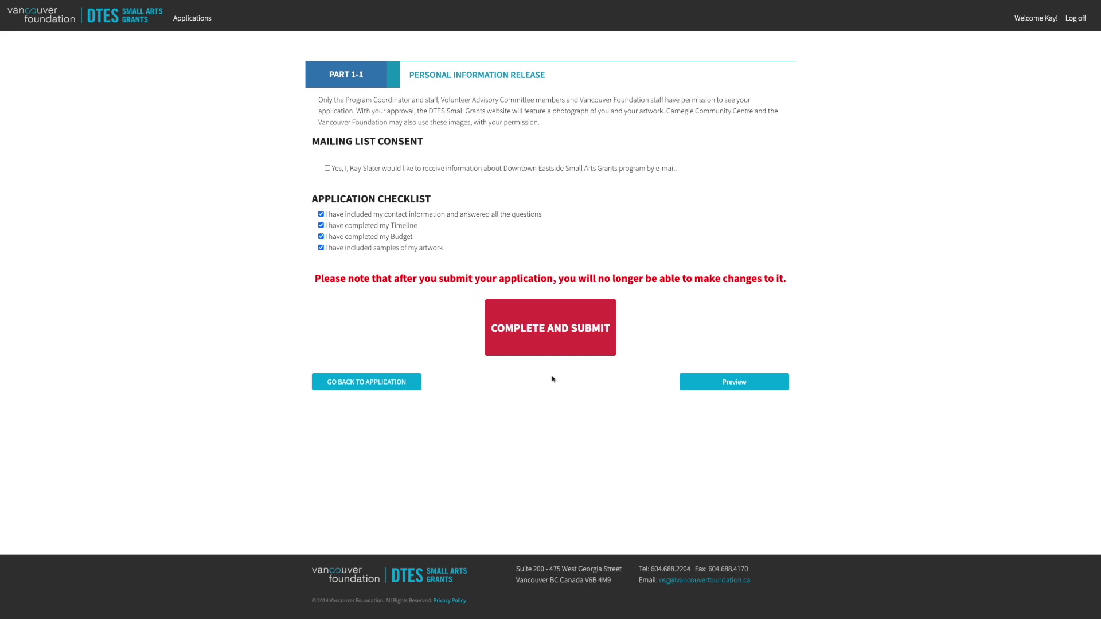
Submit the completed grant application and confirm it shows as Submitted, dated 2021-08-26
click(565, 345)
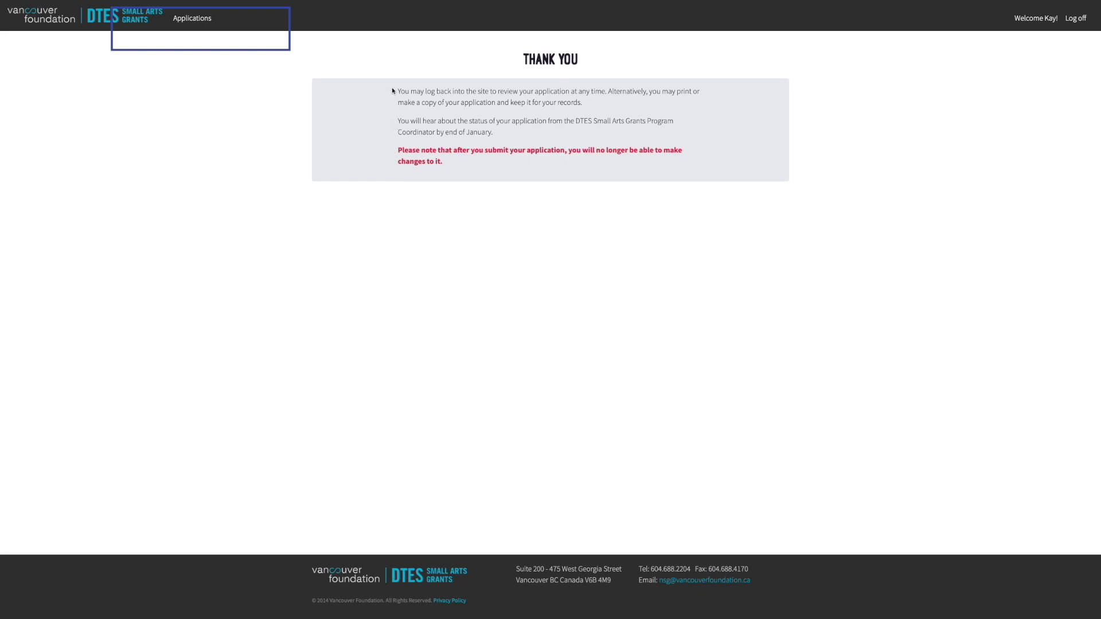
click(200, 21)
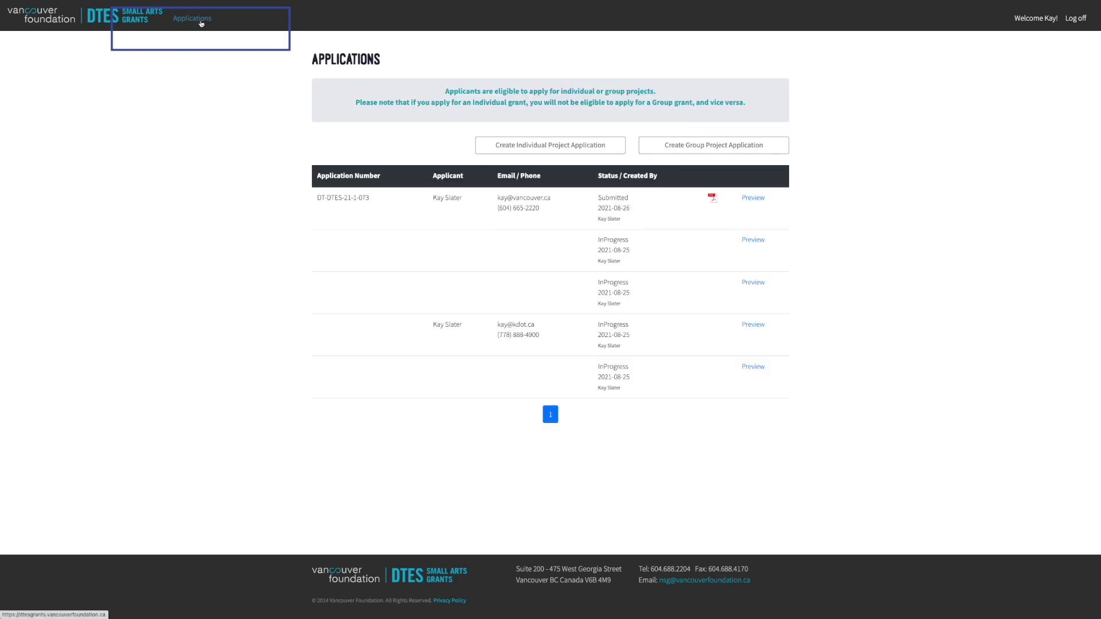
Save a PDF copy of the submitted application to the Desktop
click(713, 199)
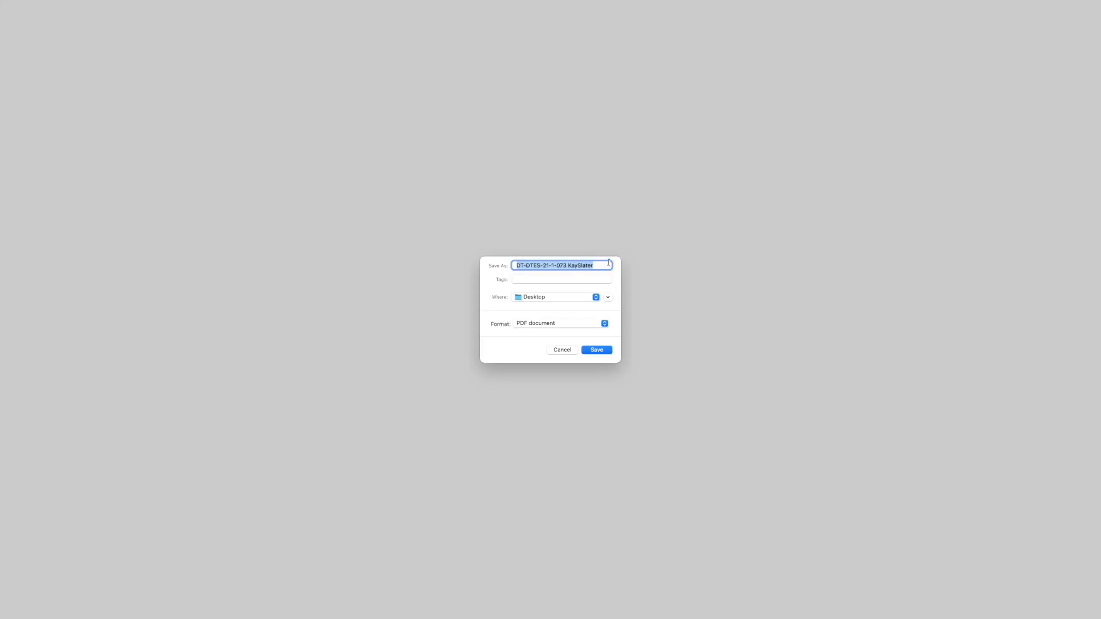
click(608, 349)
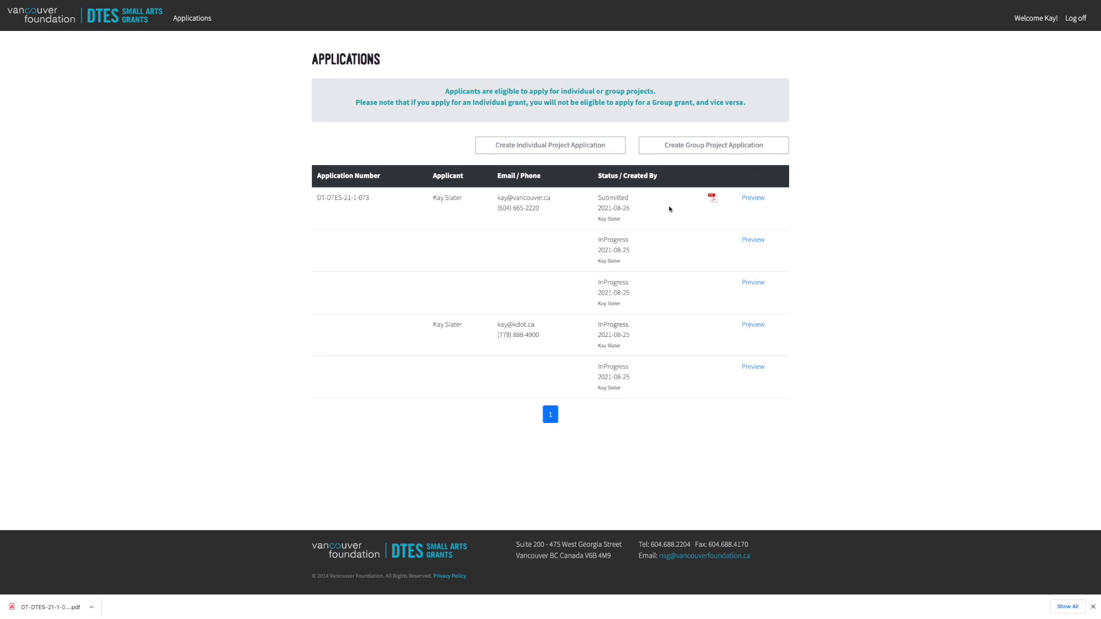
Preview the submitted 2021 application from the first row and scroll through its recorded answers
click(752, 198)
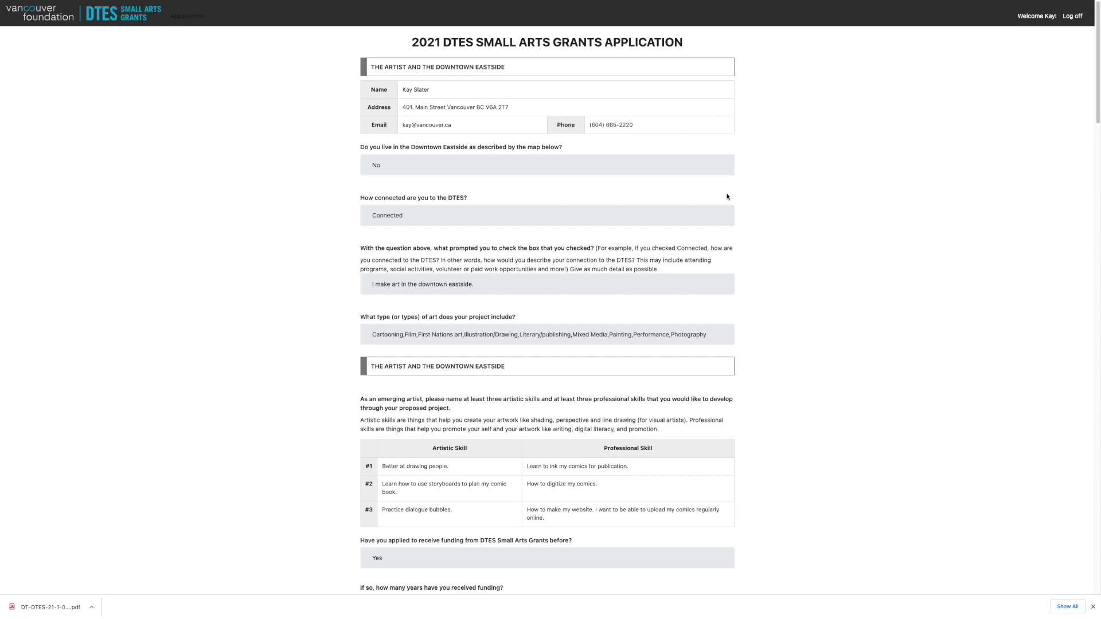
scroll(712, 297, down, 6)
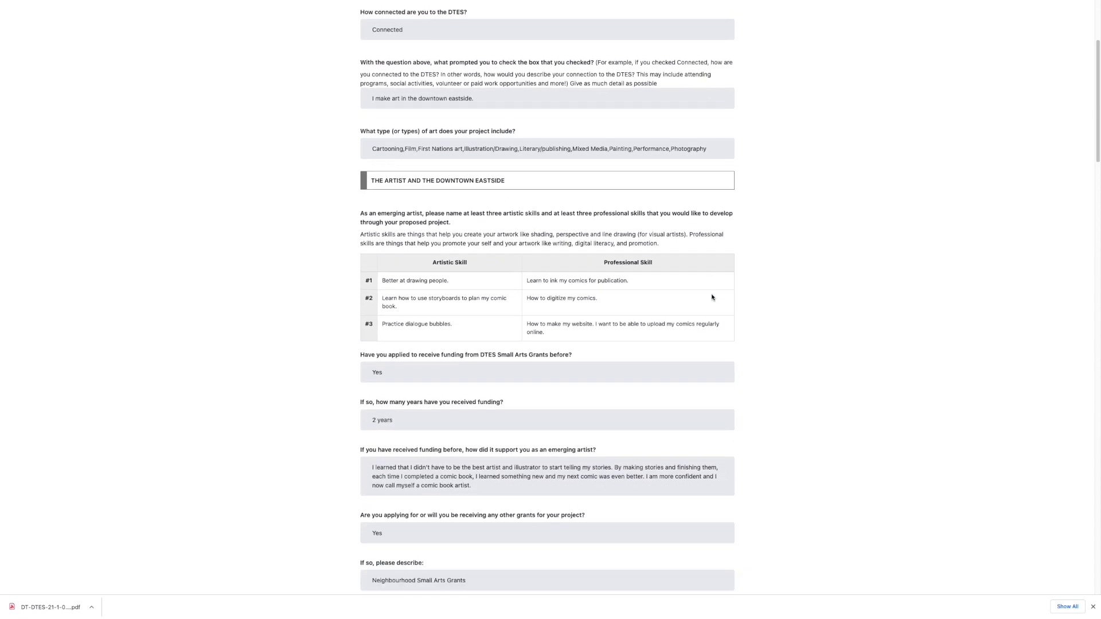
scroll(712, 297, down, 2)
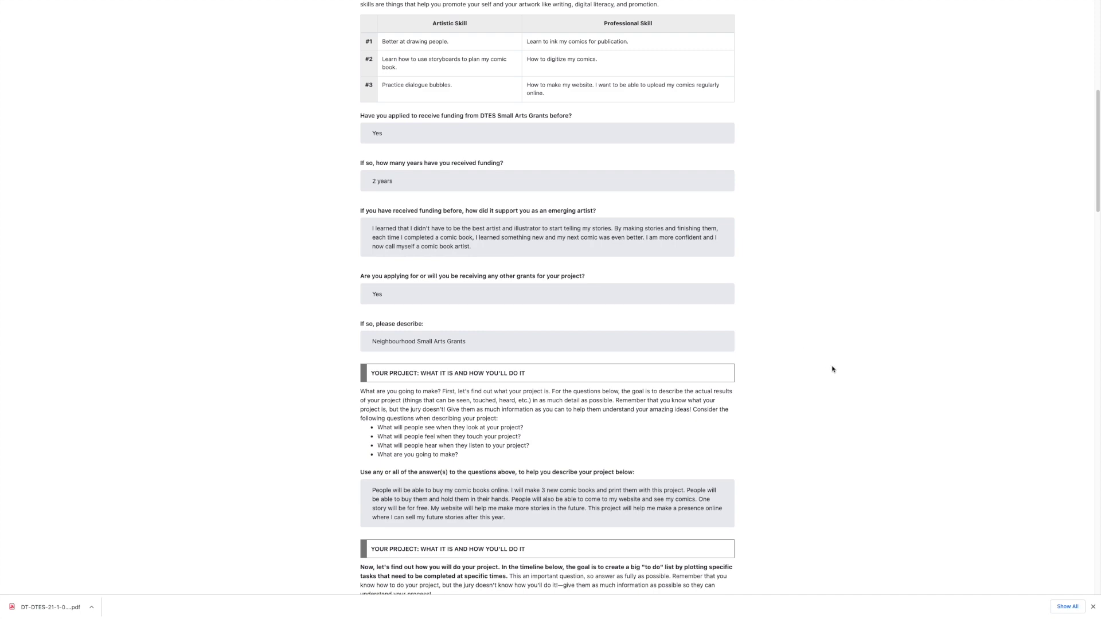
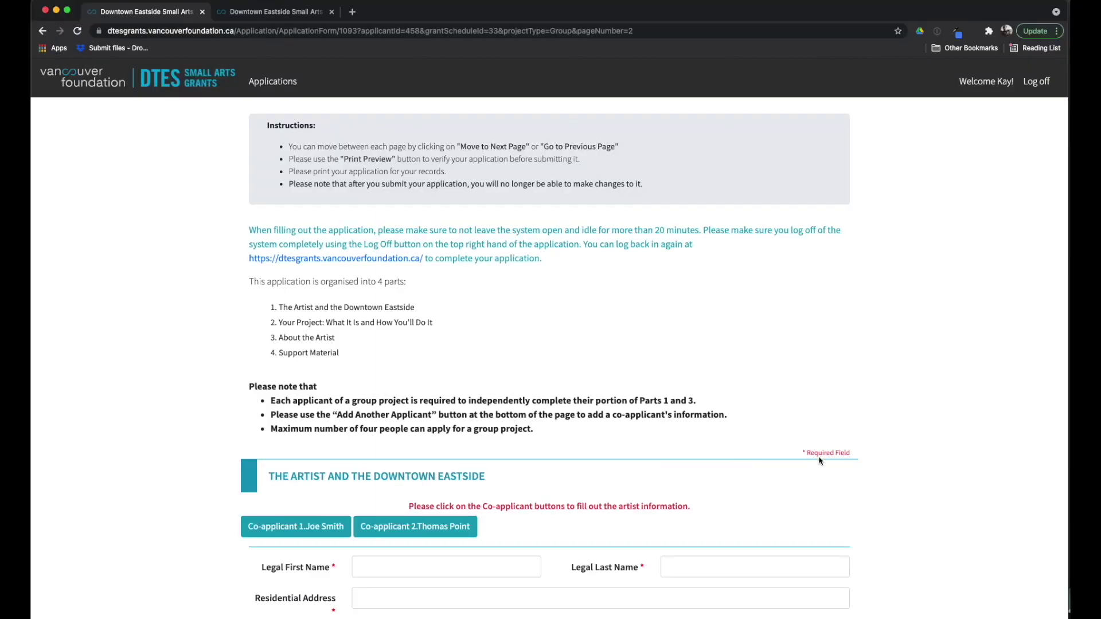
Paste the earlier application's first artistic skill answer into Artistic Skill #1
click(285, 11)
drag(406, 174, 366, 171)
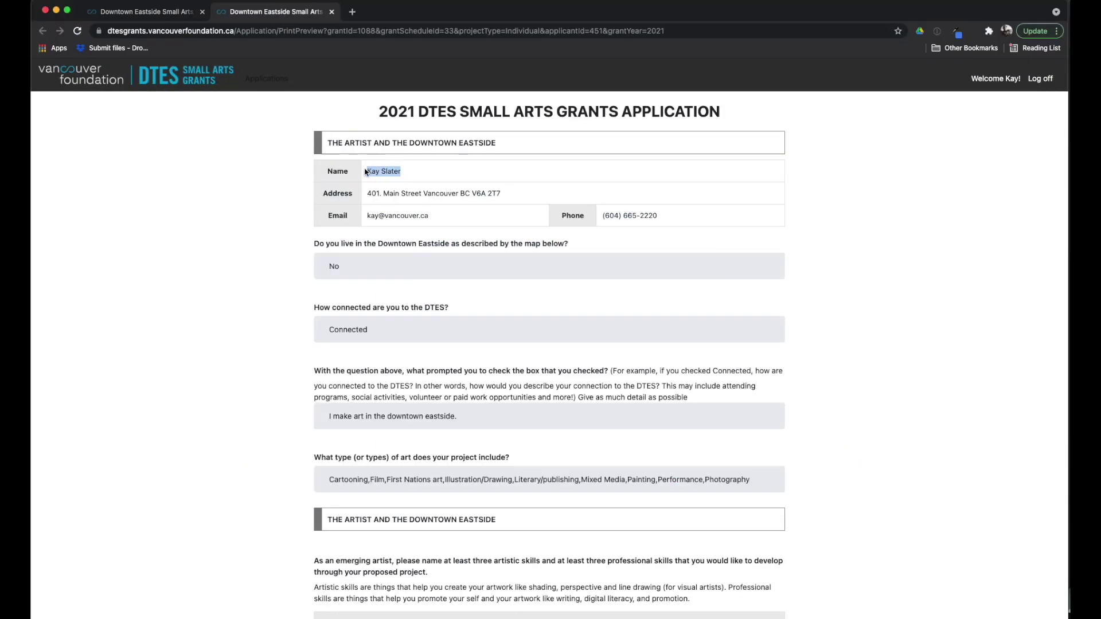
click(172, 12)
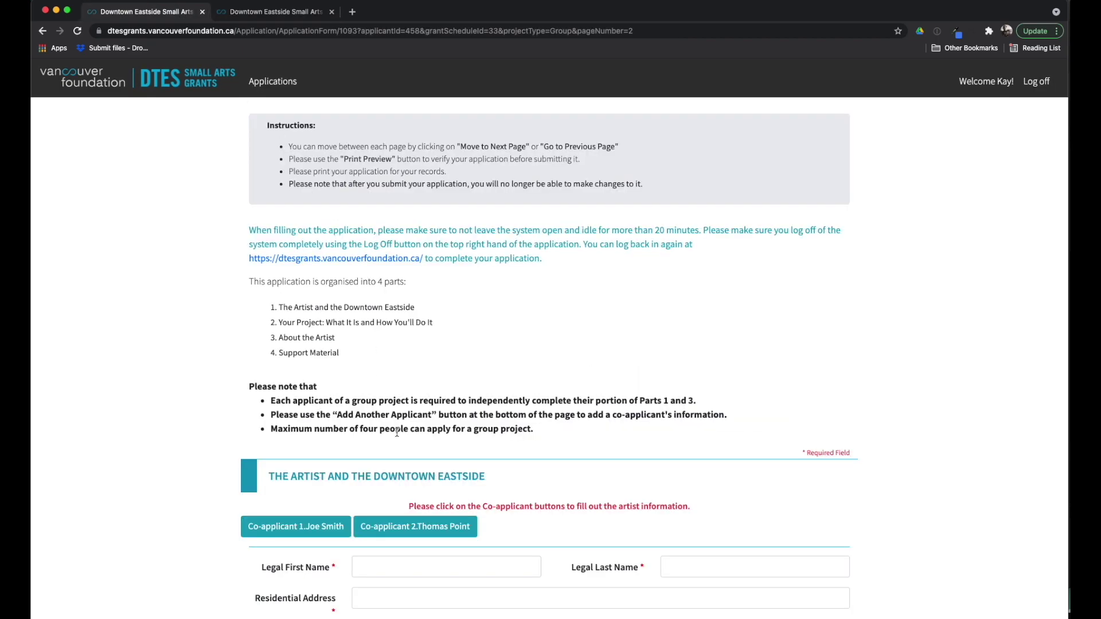
scroll(371, 347, down, 6)
click(247, 13)
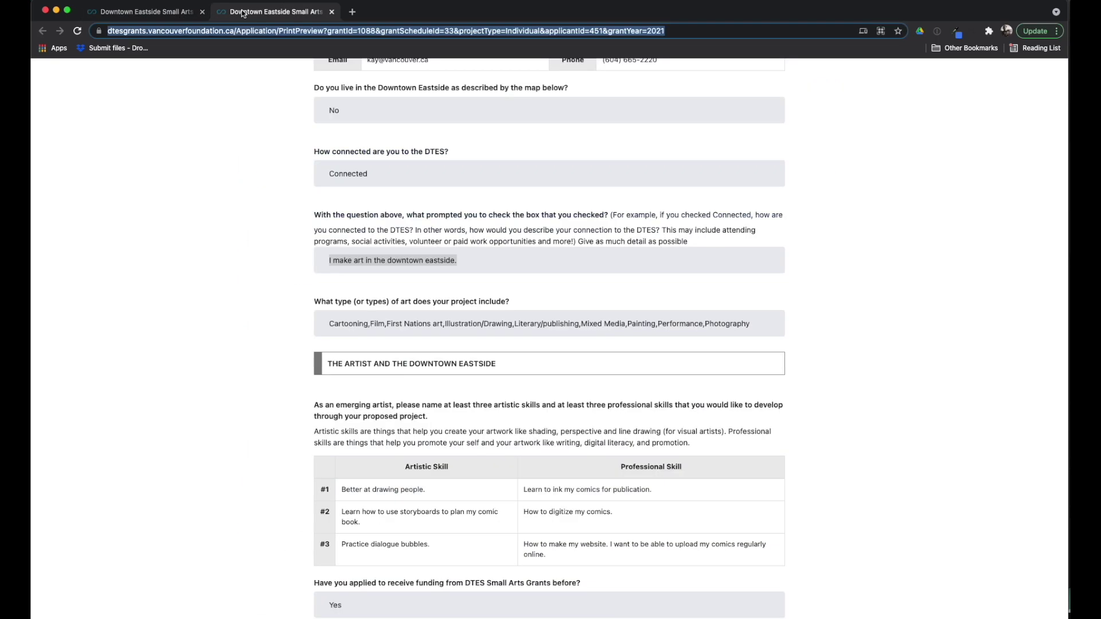
scroll(392, 325, down, 2)
drag(426, 381, 341, 382)
key(super+c)
click(172, 12)
click(390, 268)
key(super+v)
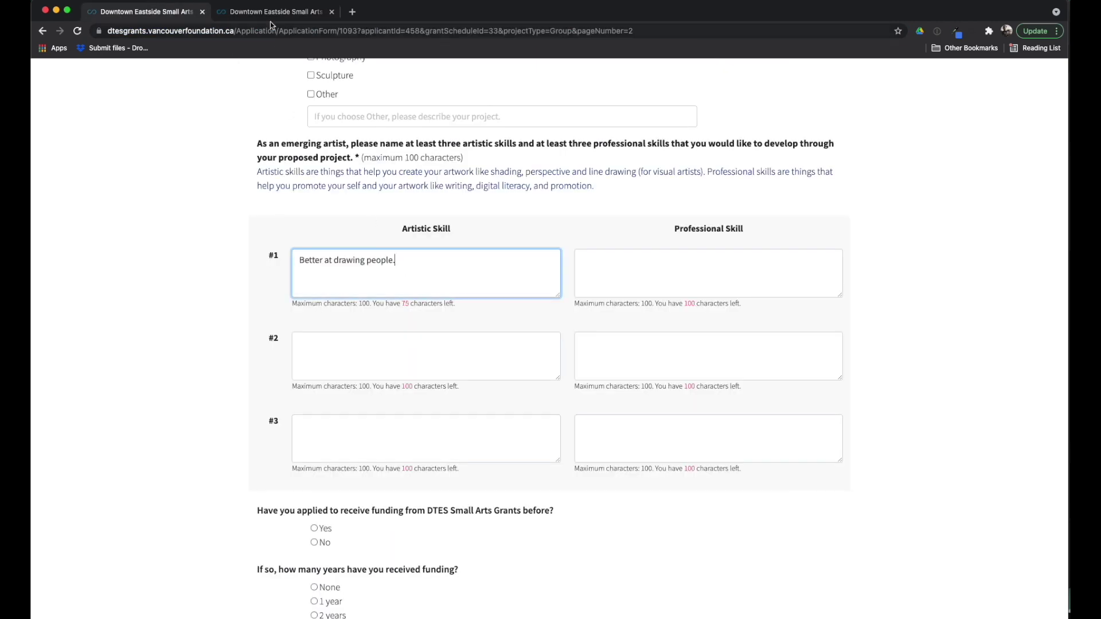
Copy the earlier first professional skill answer into Professional Skill #1
click(261, 11)
drag(663, 381, 525, 383)
key(super+c)
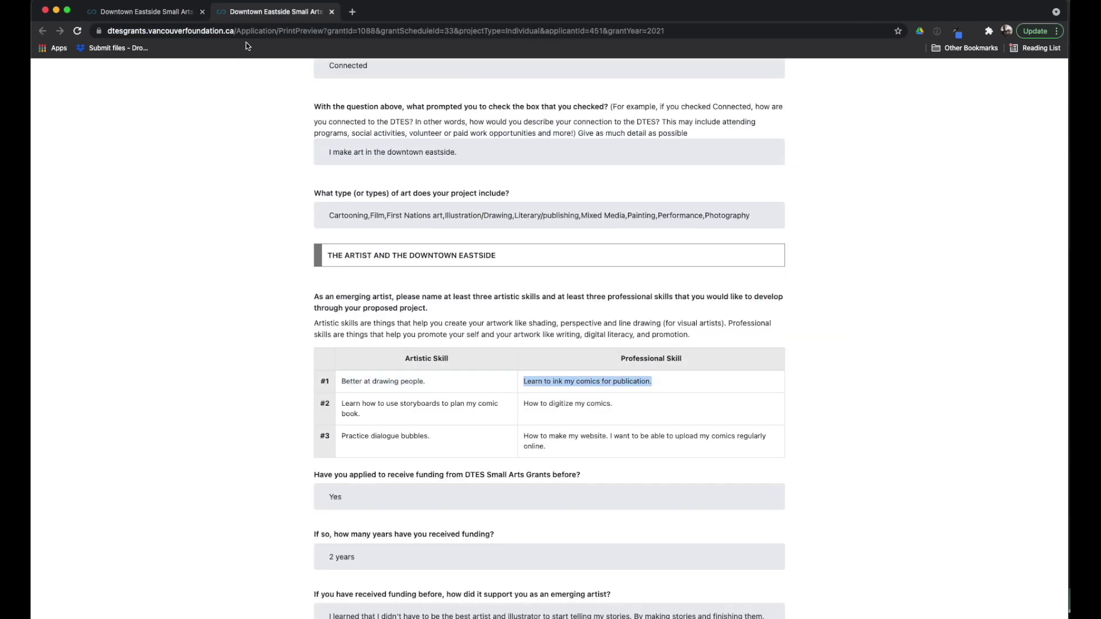
click(146, 11)
click(665, 261)
key(super+v)
Fill Artistic Skill #2 with the storyboard answer and Professional Skill #2 with the digitizing answer
click(269, 12)
drag(488, 414, 343, 409)
key(super+c)
click(146, 12)
click(457, 333)
key(super+v)
click(269, 11)
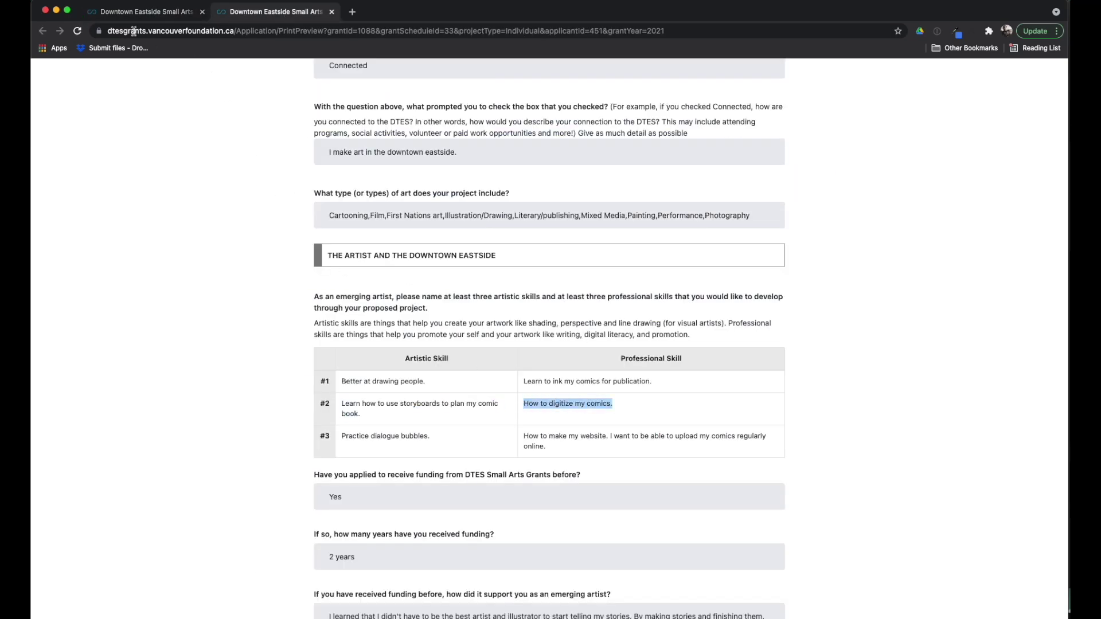
click(138, 12)
click(590, 341)
key(super+v)
Fill Artistic Skill #3 with 'Practice dialogue bubbles.' and Professional Skill #3 with the website answer
click(243, 13)
drag(431, 435, 341, 436)
click(147, 12)
click(394, 431)
key(super+v)
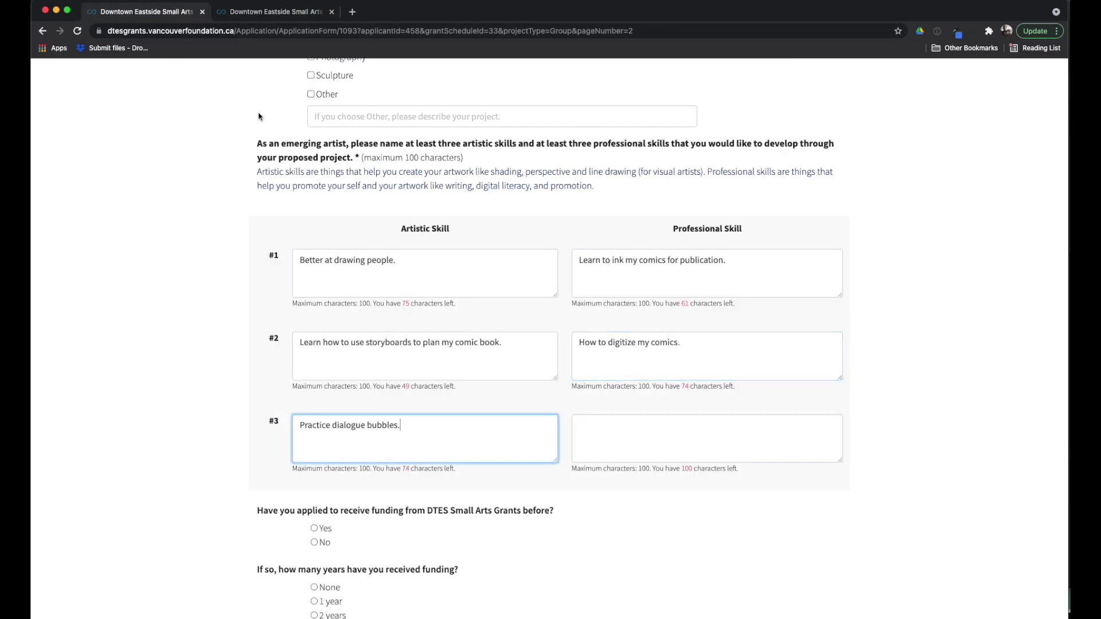
click(262, 13)
drag(549, 447, 518, 427)
key(super+c)
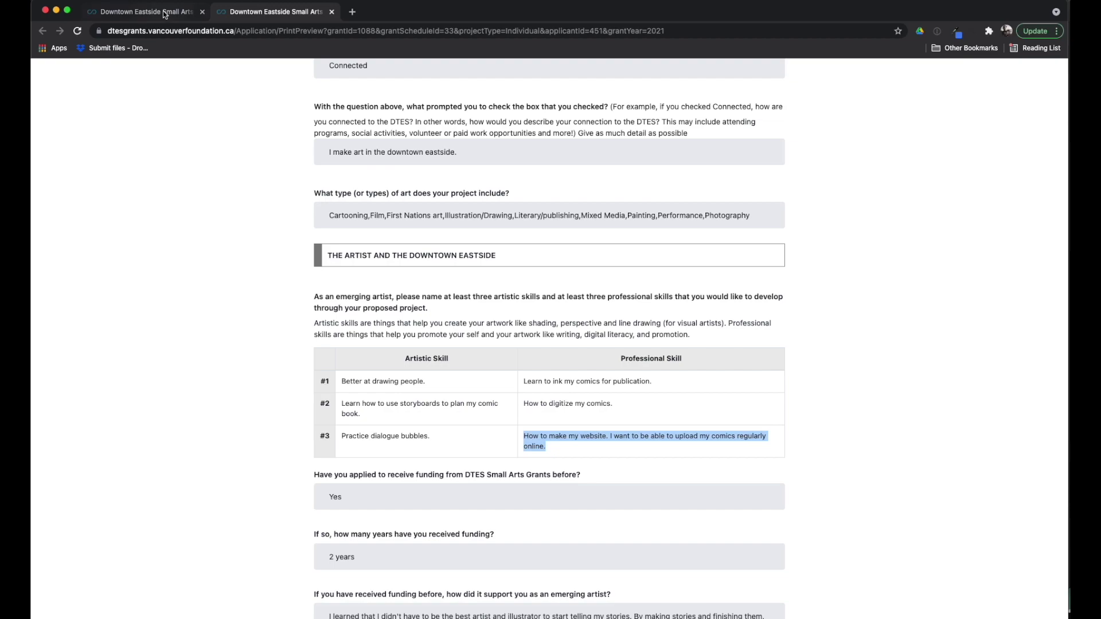
click(164, 12)
click(626, 432)
key(super+v)
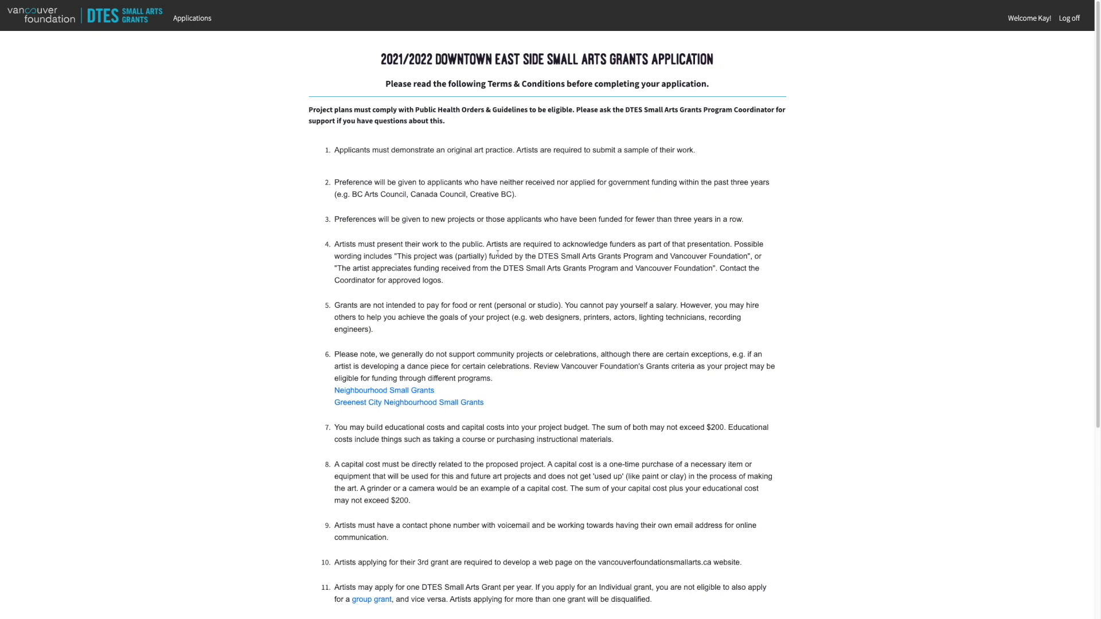
drag(696, 149, 323, 150)
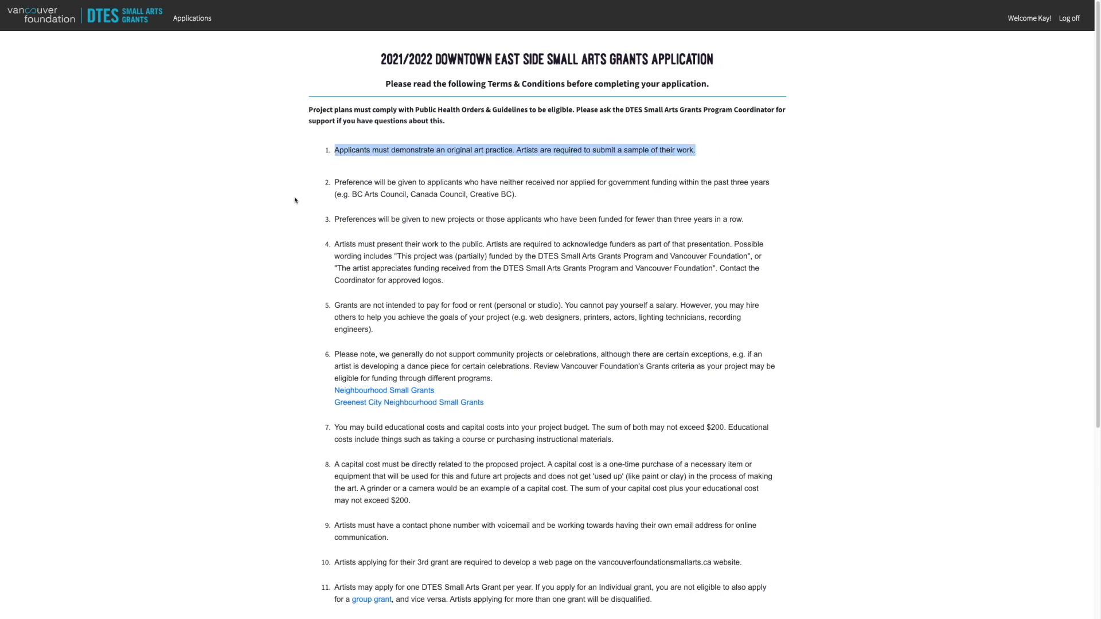
drag(531, 194, 298, 204)
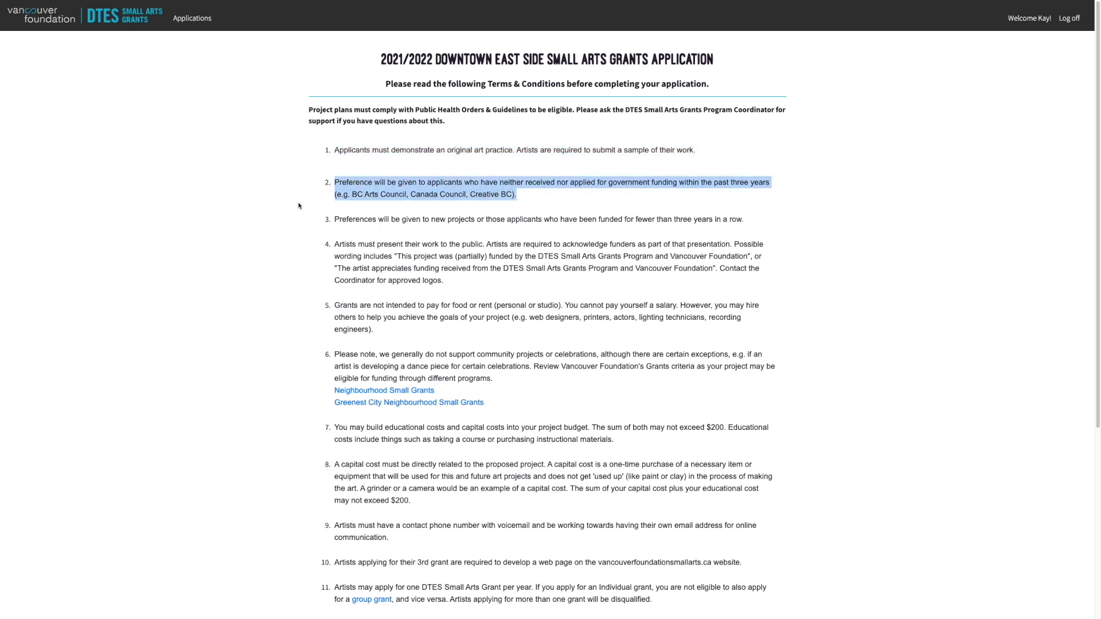
click(749, 220)
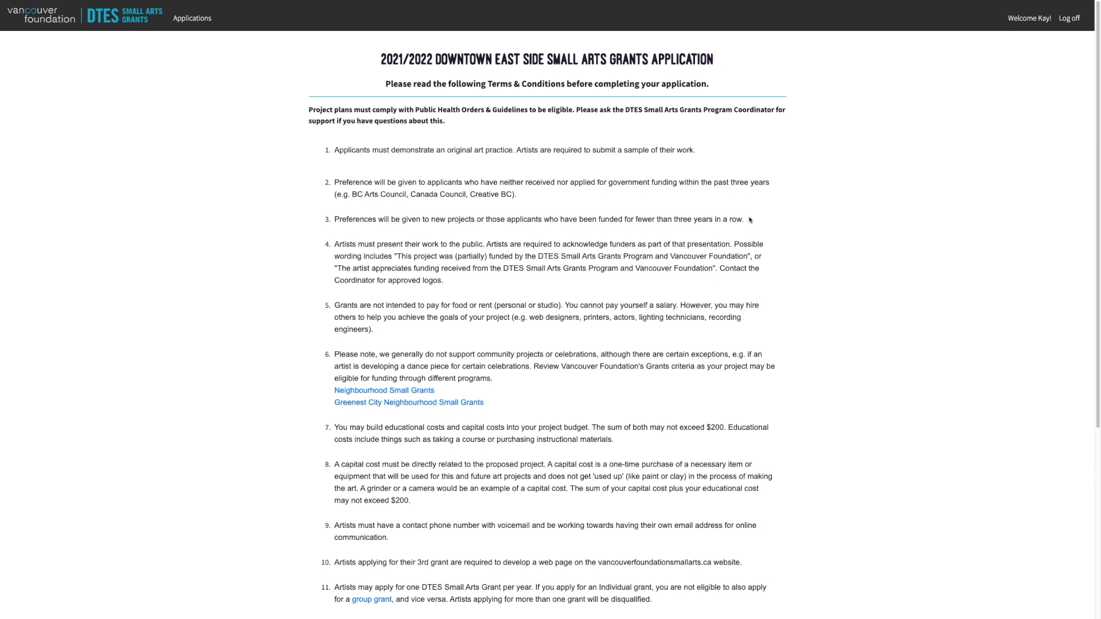
triple_click(746, 220)
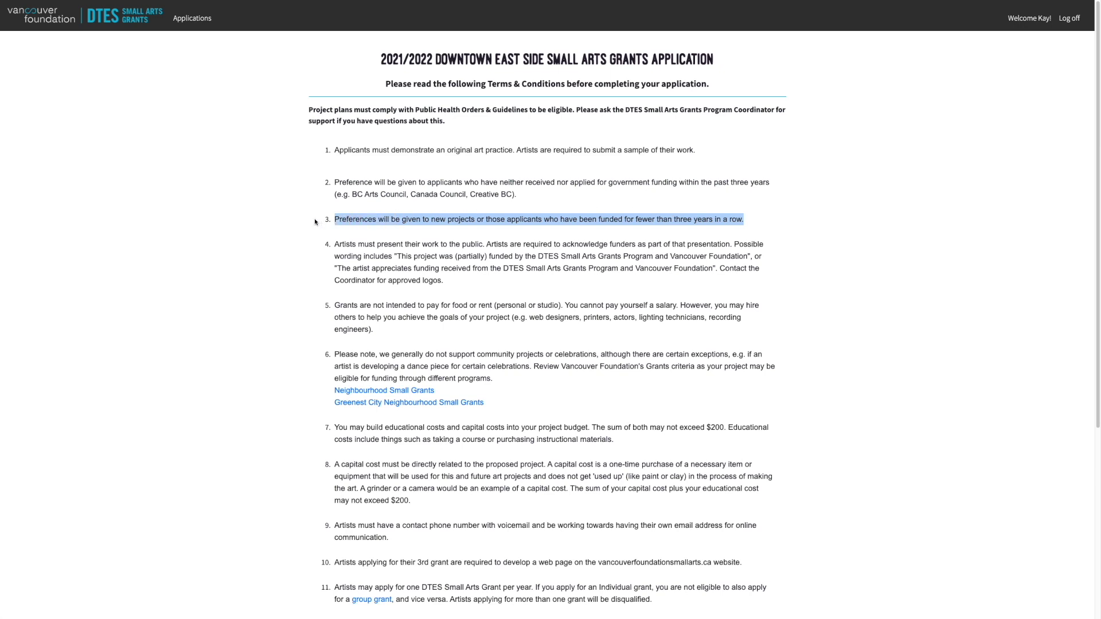
click(445, 284)
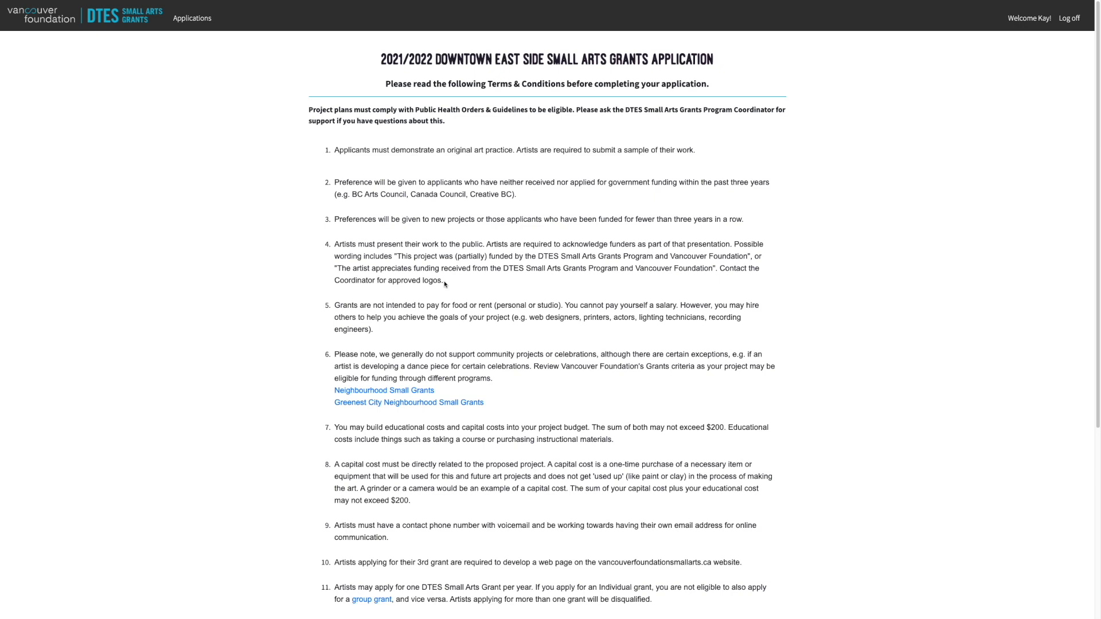
drag(441, 281, 332, 245)
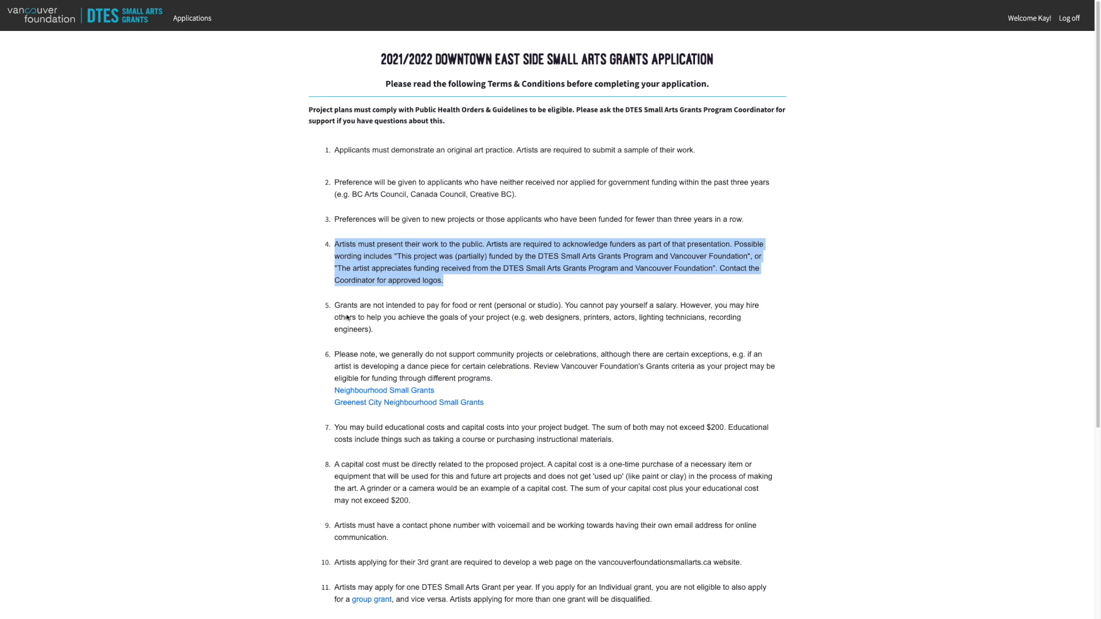
click(382, 333)
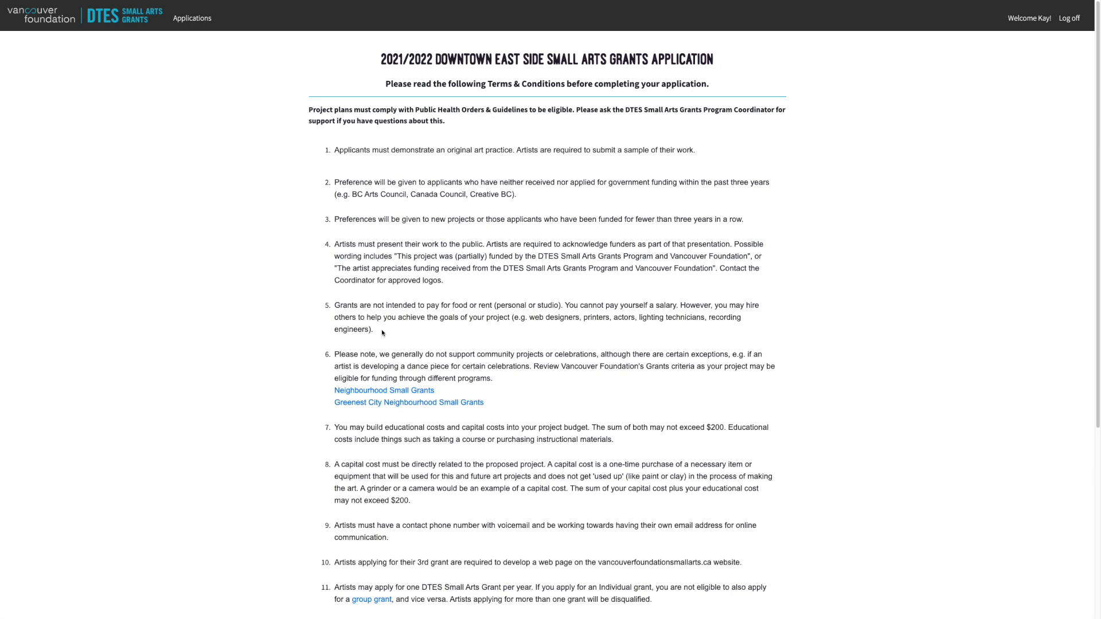
drag(380, 331, 320, 313)
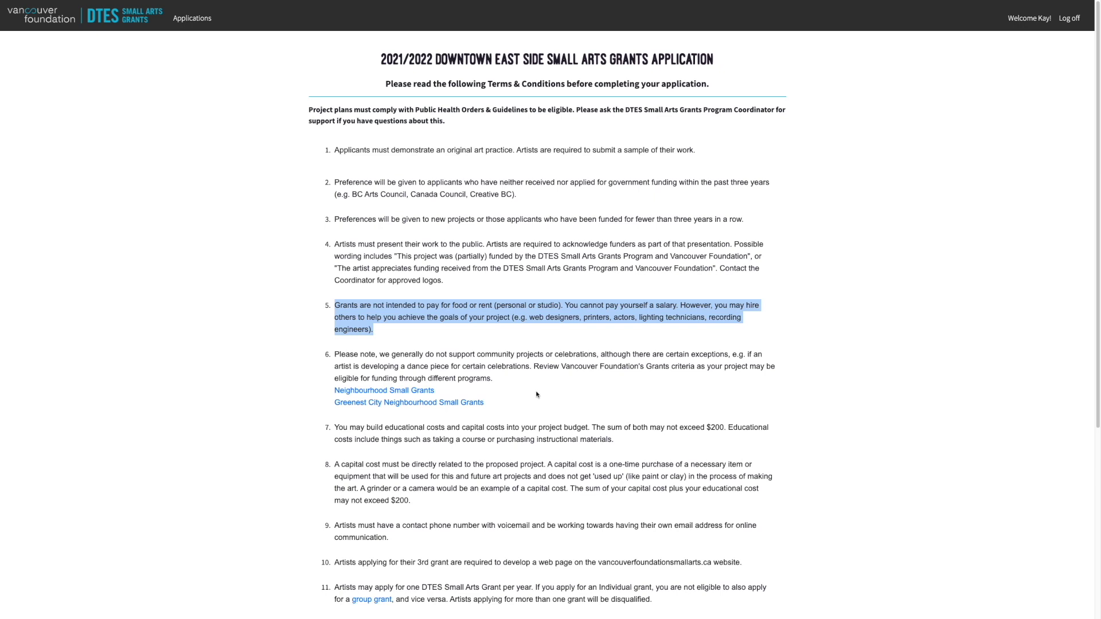
click(497, 380)
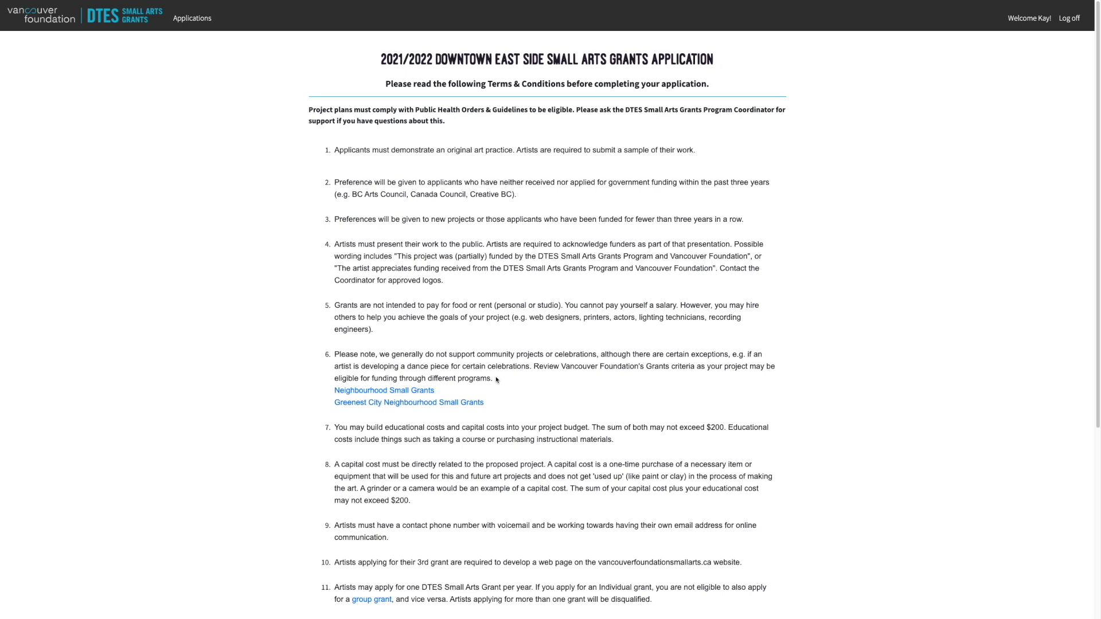
drag(496, 379, 330, 355)
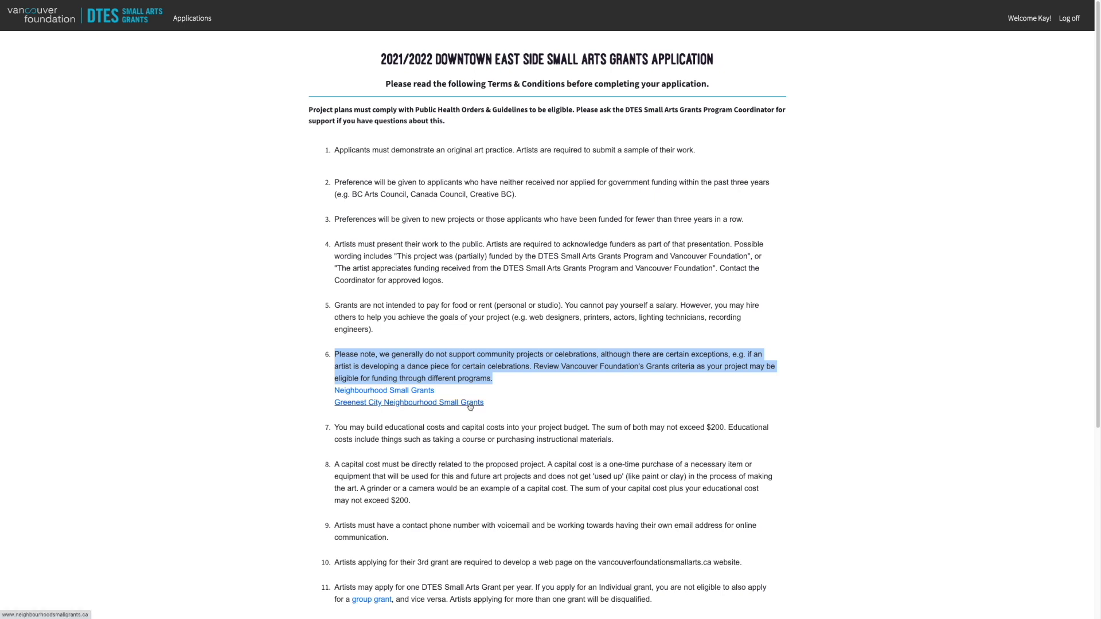
click(511, 405)
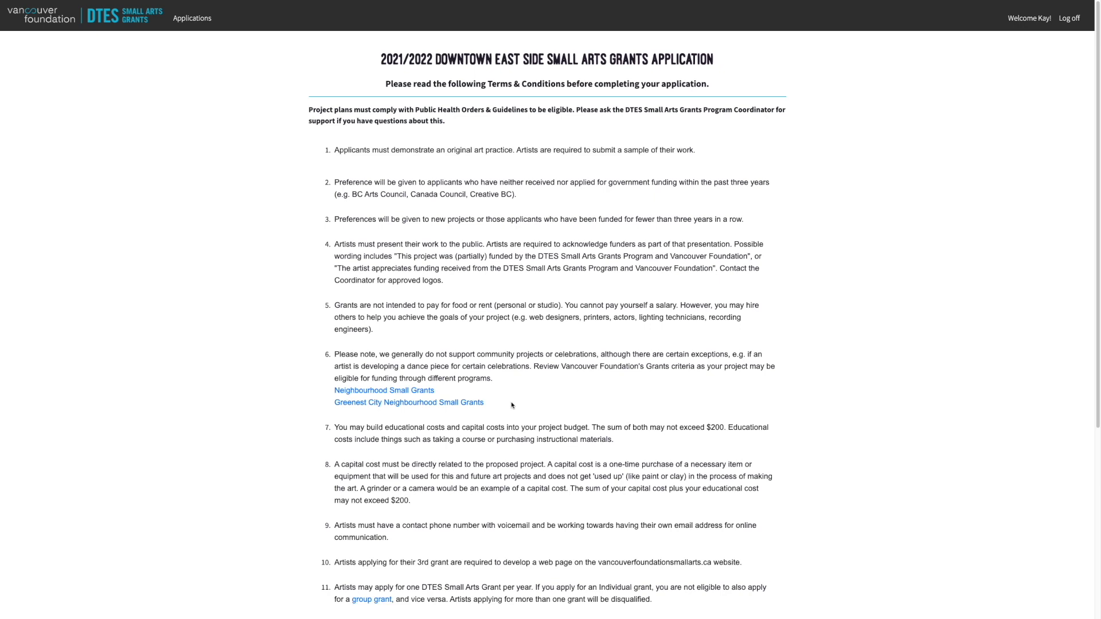
drag(624, 440, 344, 428)
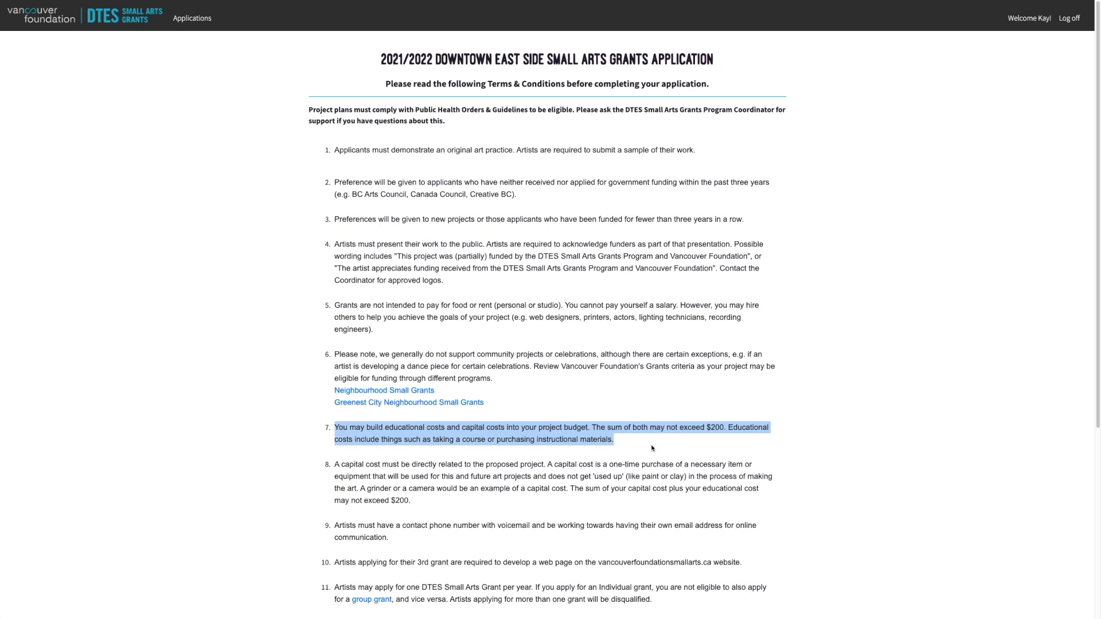
click(652, 447)
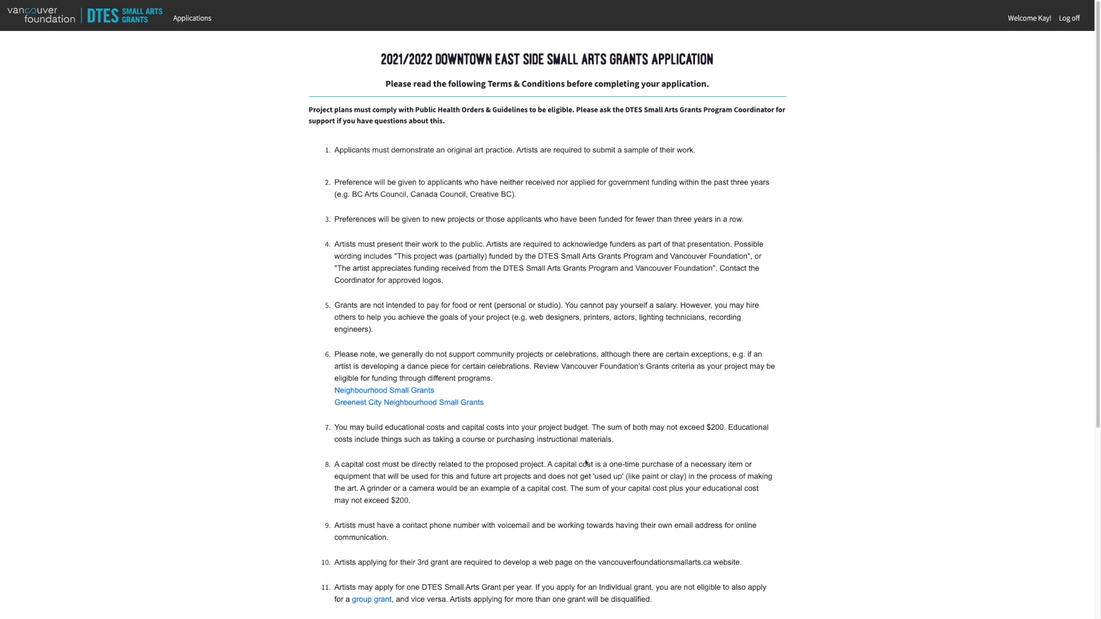
drag(428, 501, 337, 464)
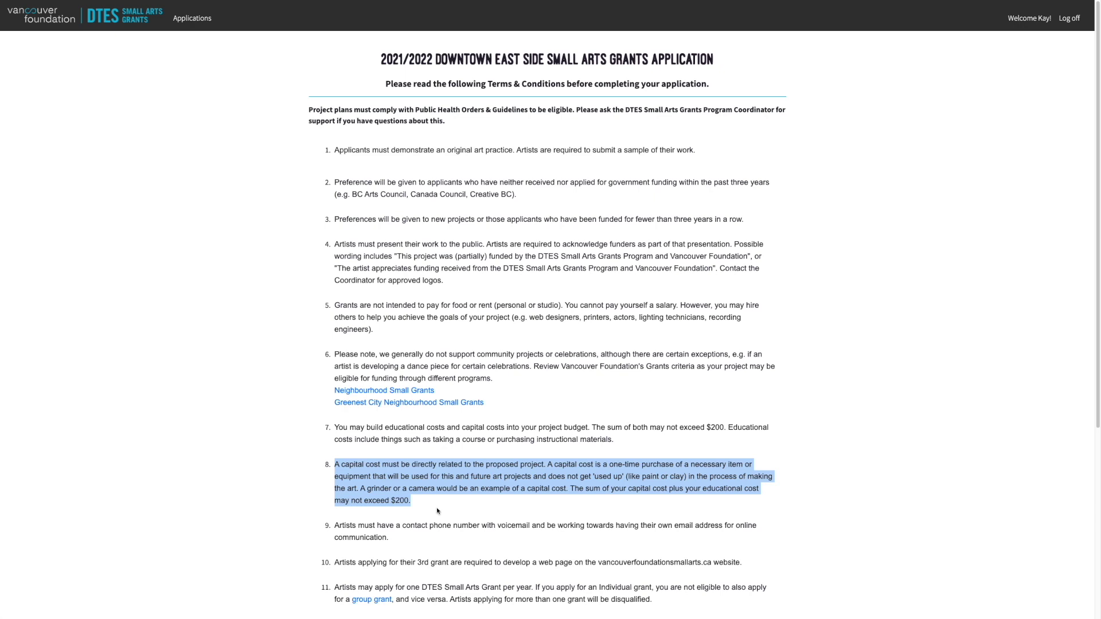
click(437, 512)
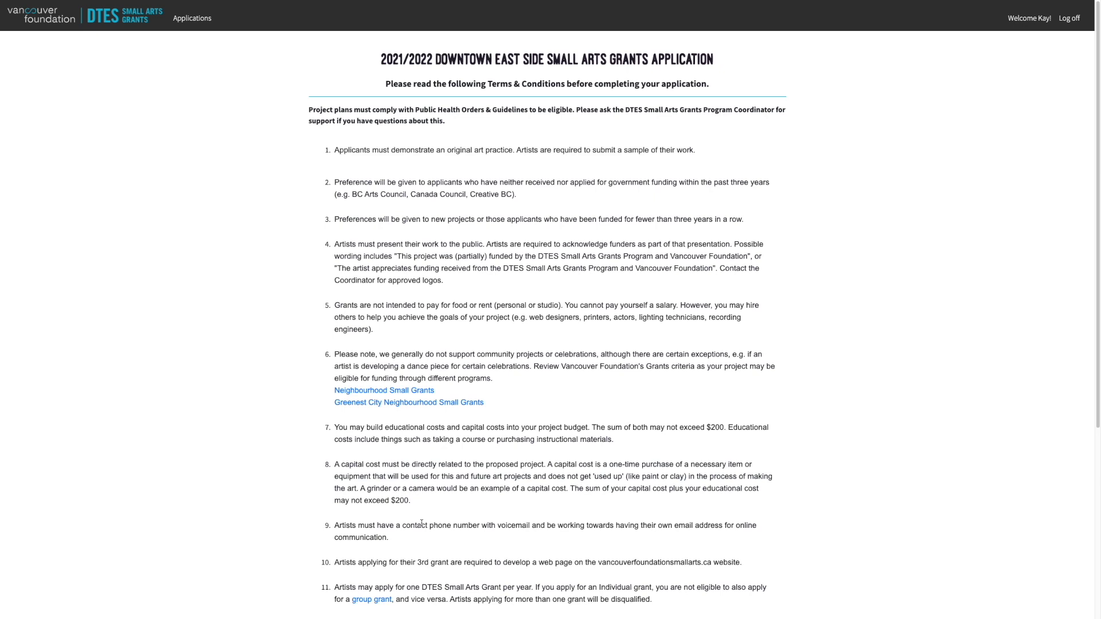
drag(375, 534, 334, 525)
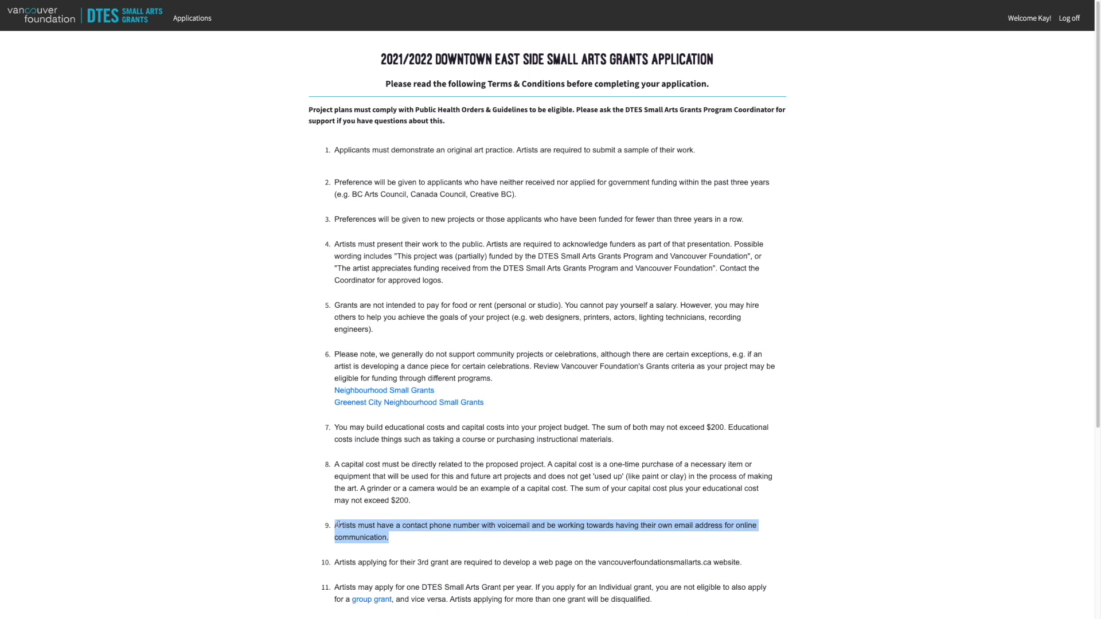
click(421, 543)
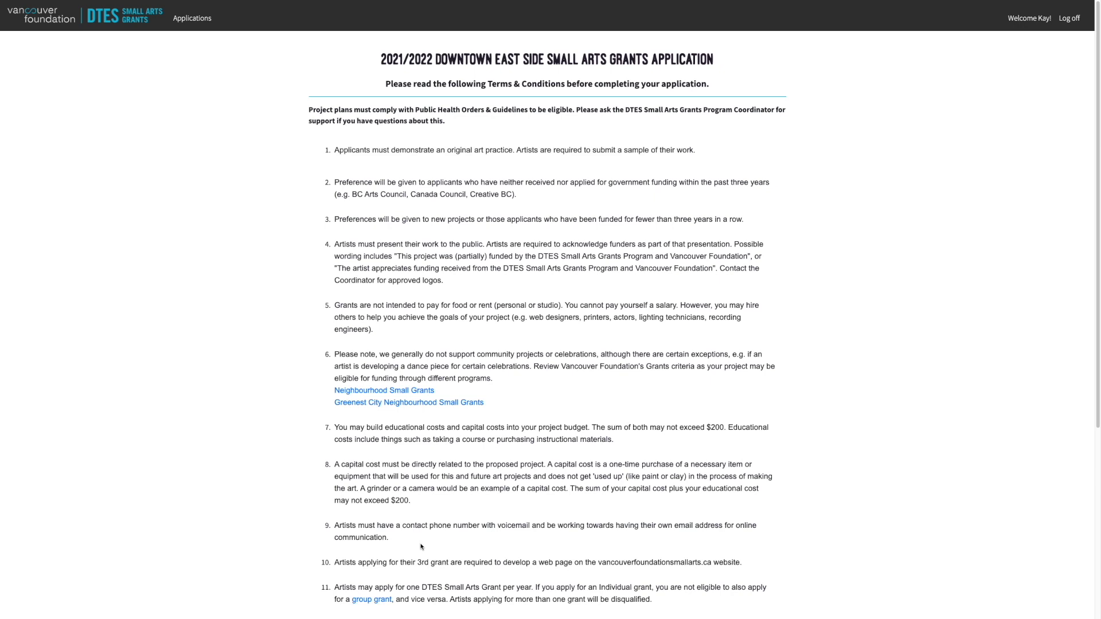
drag(744, 563, 335, 566)
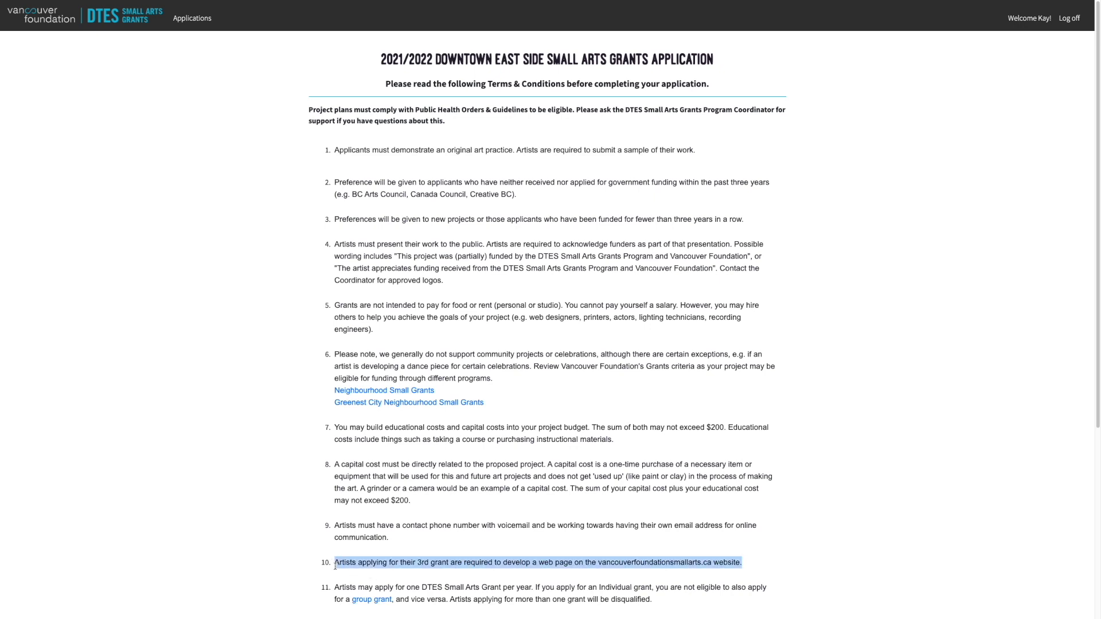
click(436, 580)
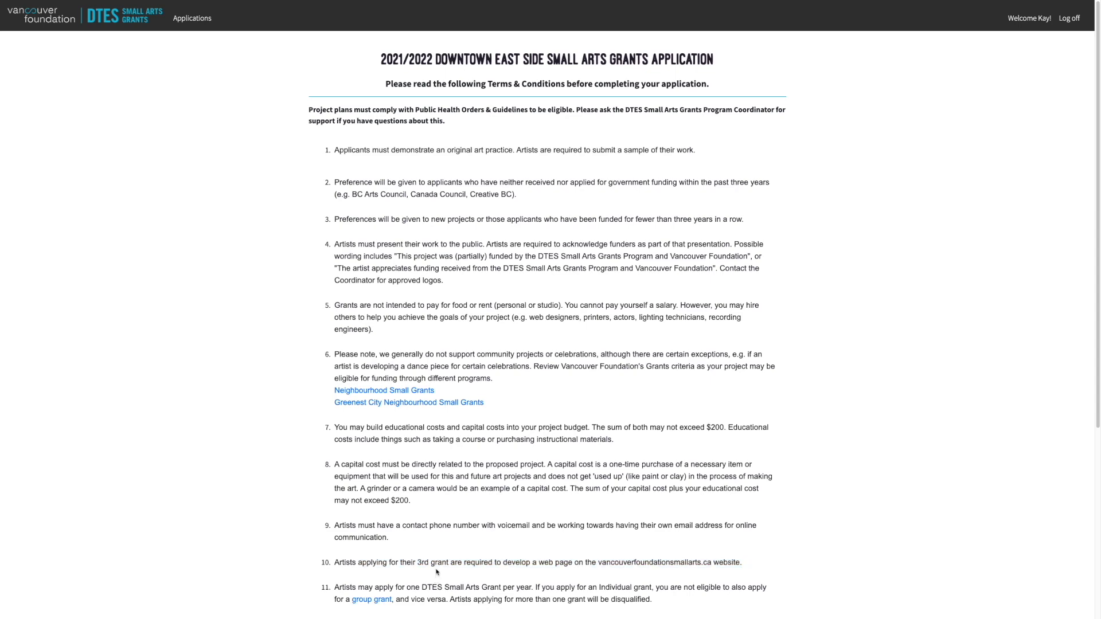
Read through term 11 on one grant per year and term 12
scroll(436, 572, down, 3)
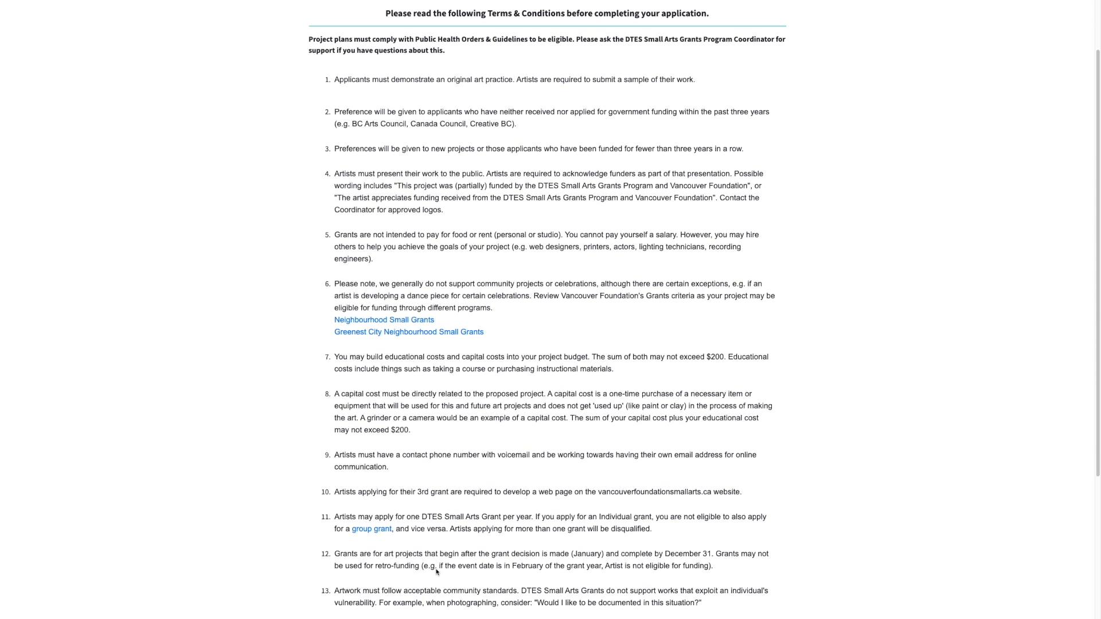
drag(664, 502, 330, 488)
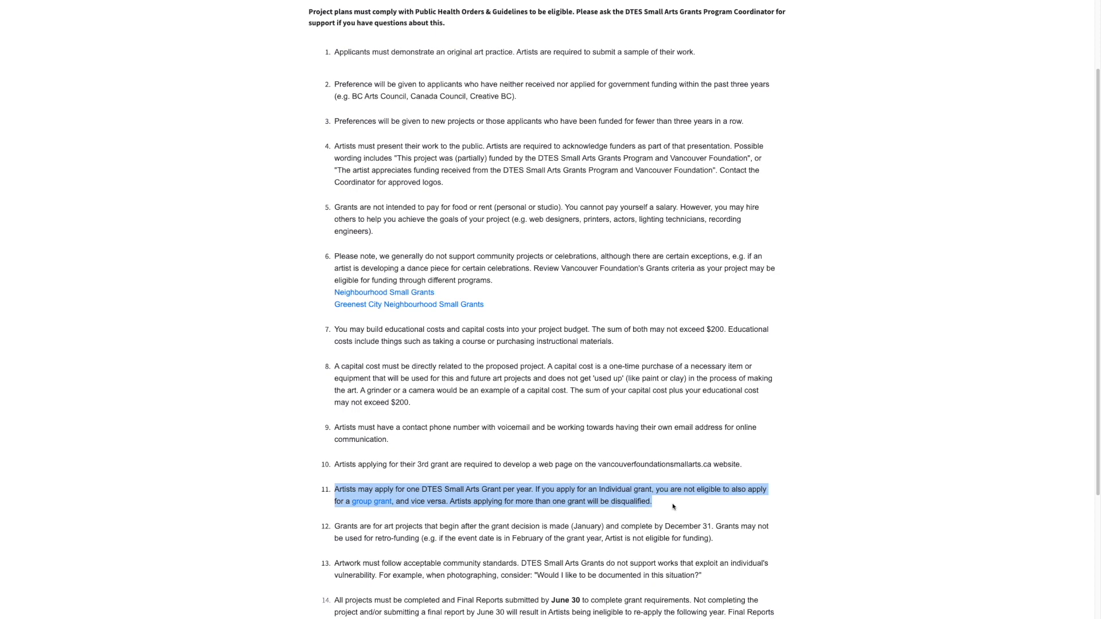
click(672, 506)
triple_click(665, 536)
scroll(666, 542, down, 1)
scroll(665, 542, down, 3)
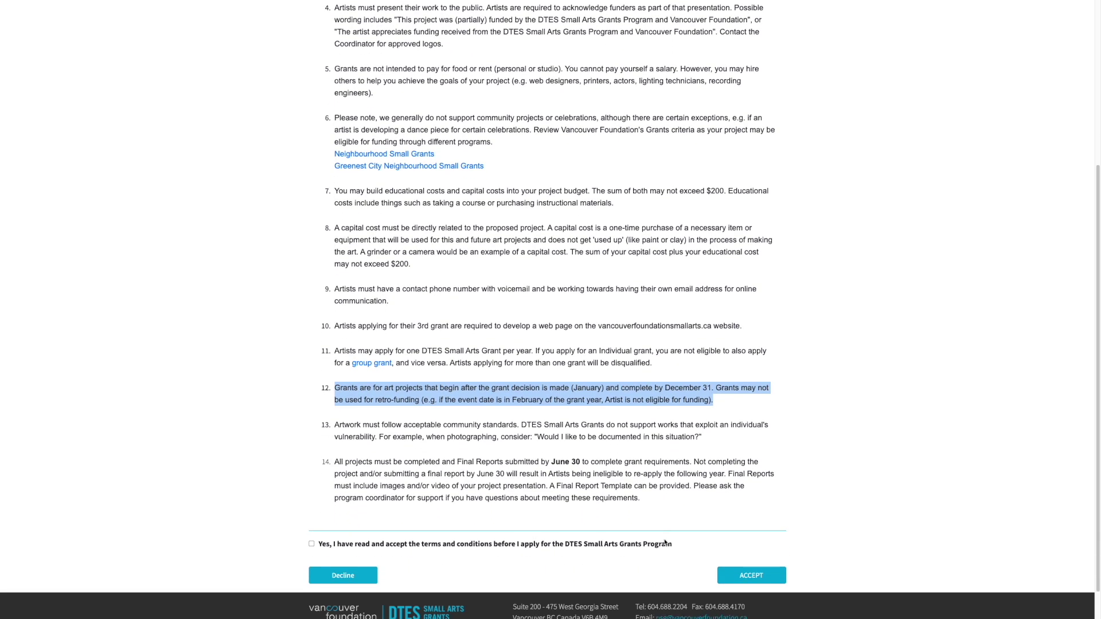
scroll(665, 542, down, 1)
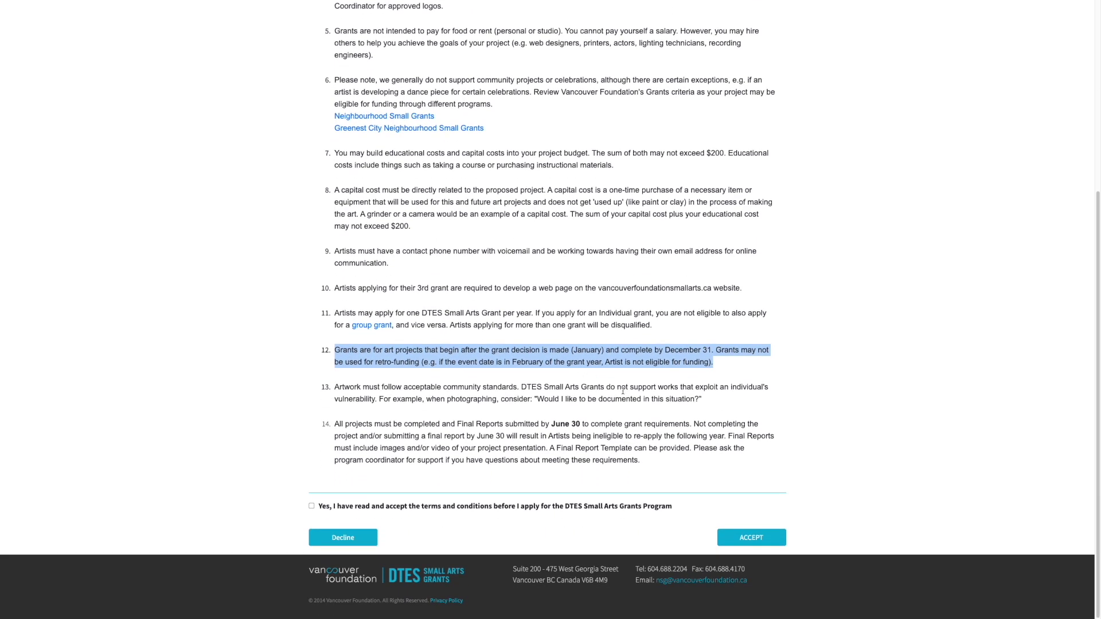
click(720, 403)
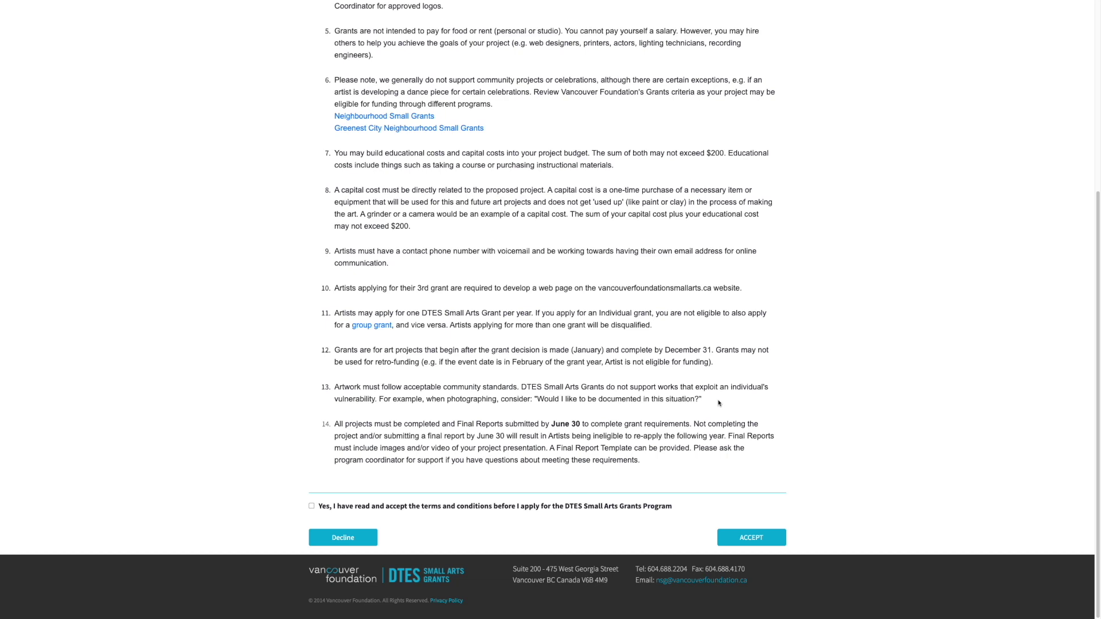
Review term 13 on community standards and term 14 on final reports
drag(710, 405, 334, 392)
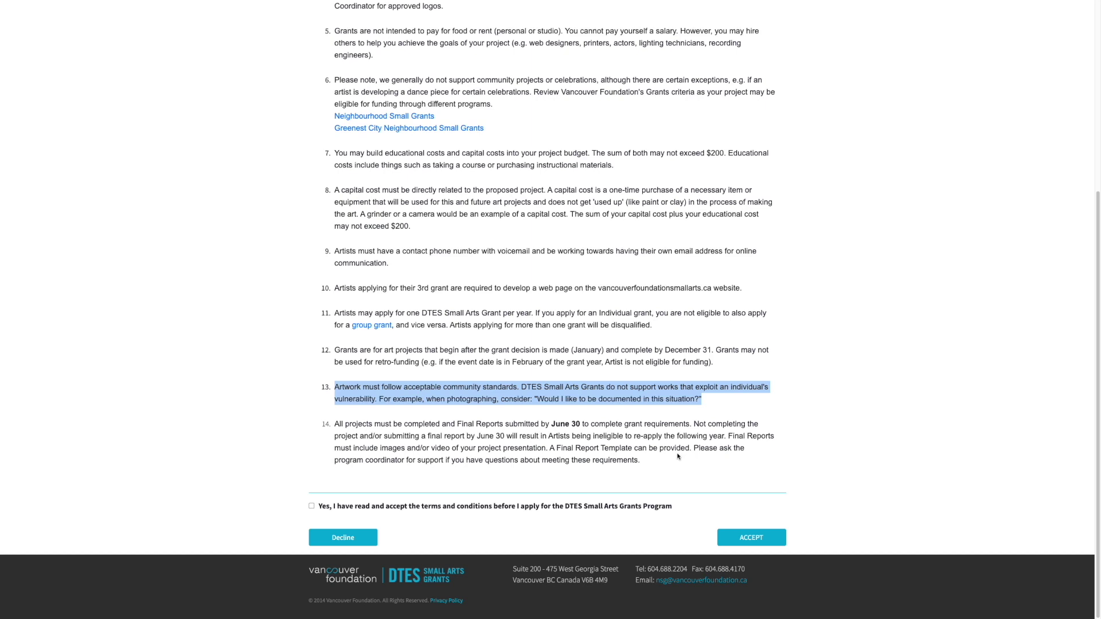
click(672, 460)
drag(662, 464, 327, 424)
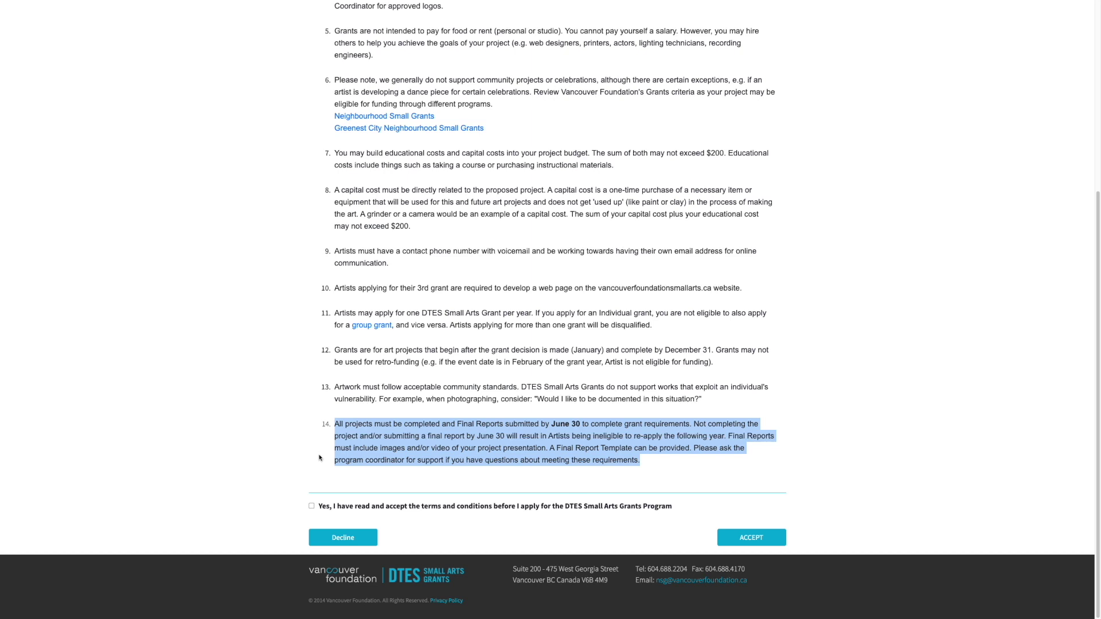
click(673, 484)
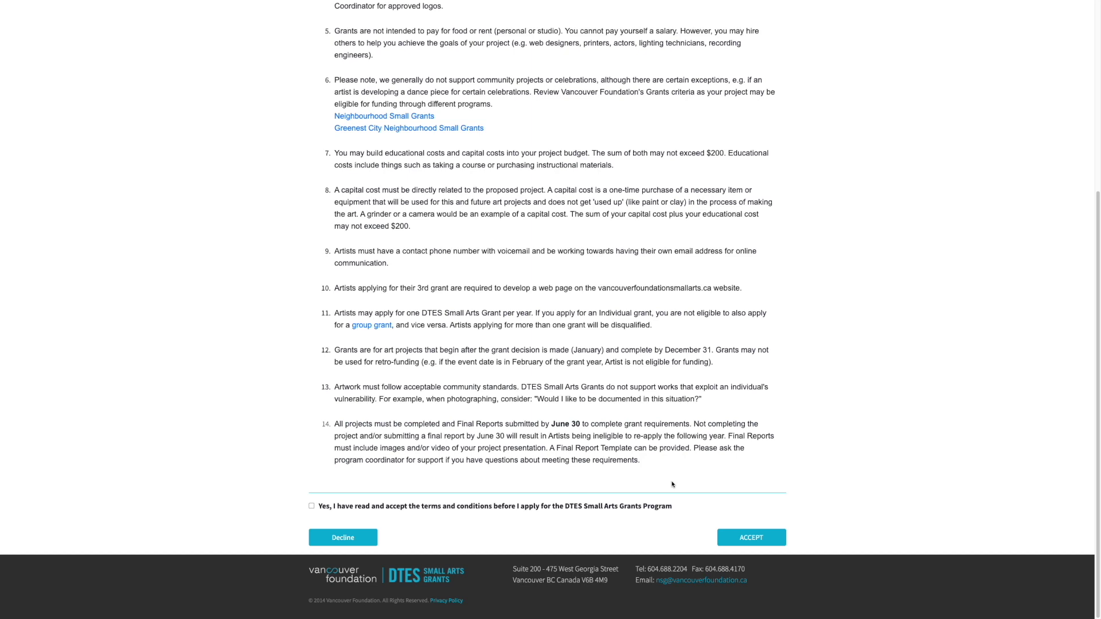
Tick 'Yes, I have read and accept the terms and conditions'
drag(687, 507, 319, 507)
click(380, 522)
click(312, 506)
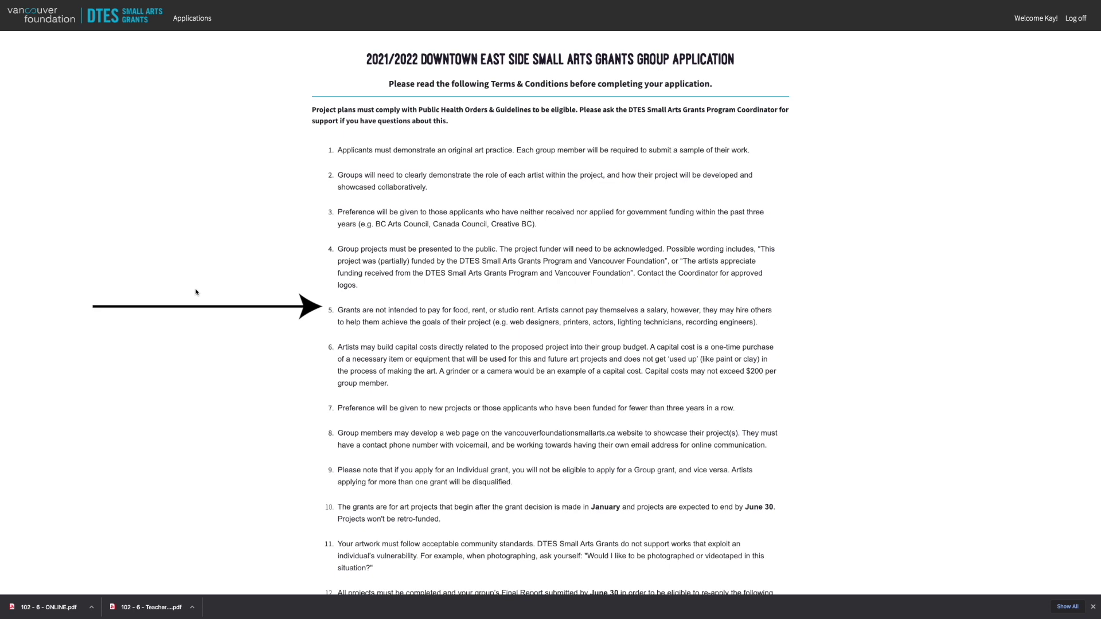
scroll(196, 292, down, 2)
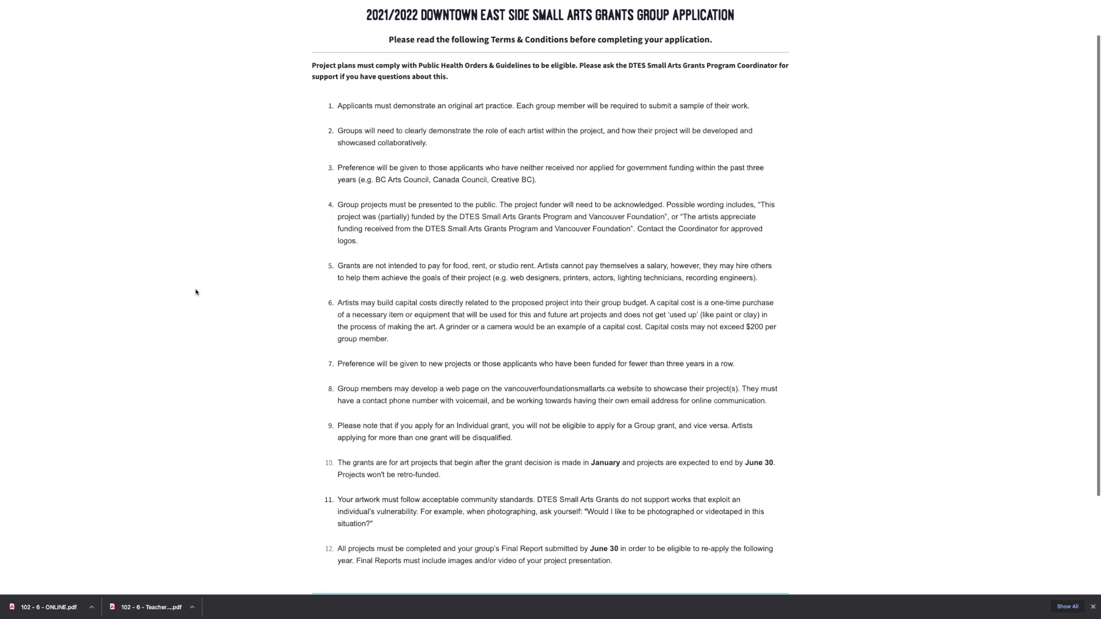
scroll(195, 292, down, 3)
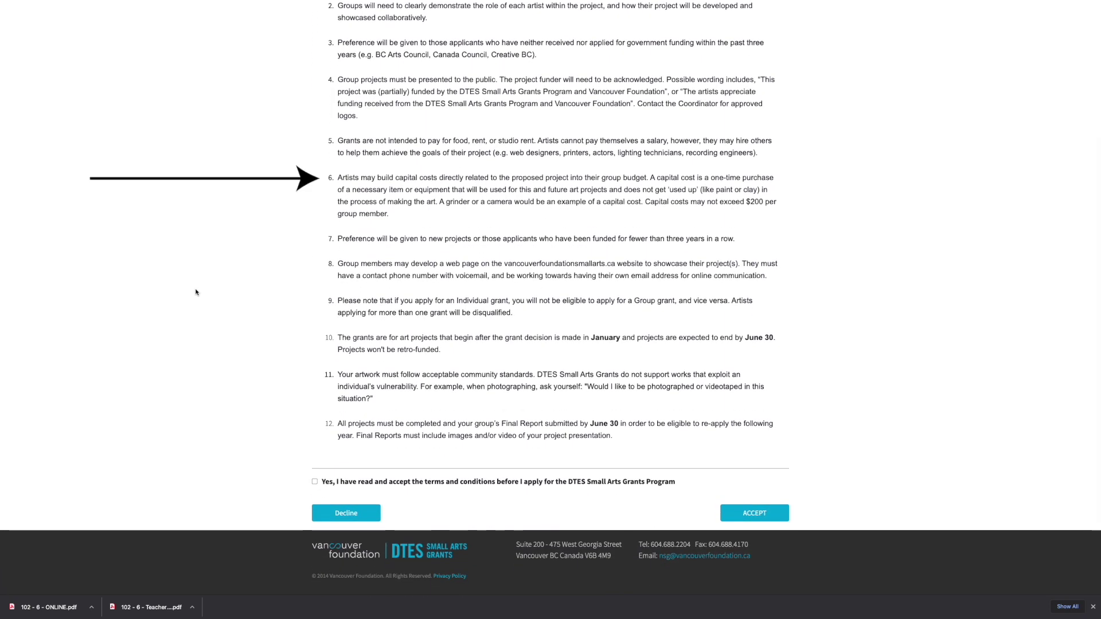